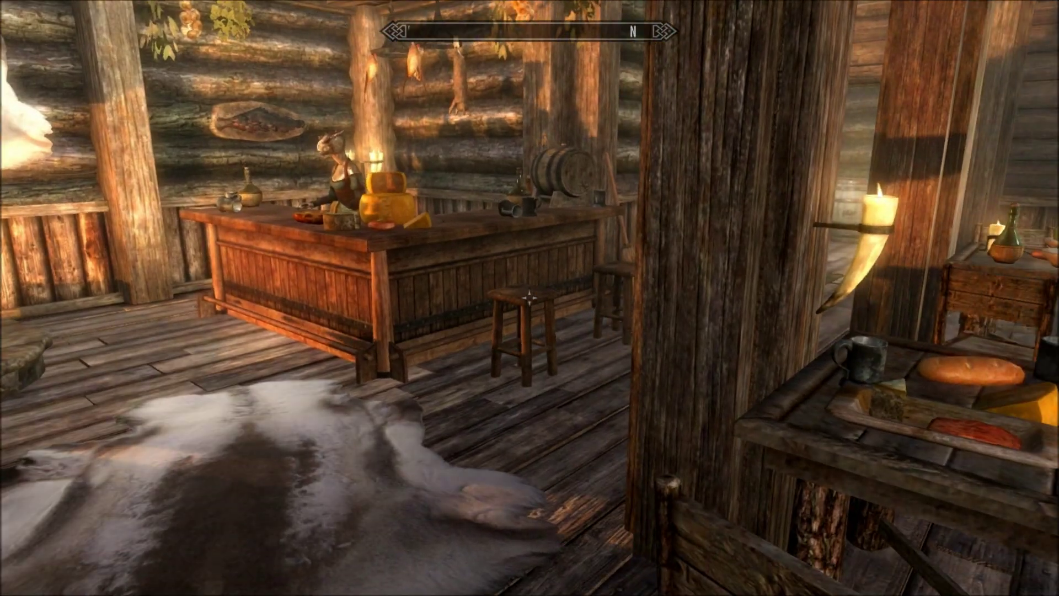
pyautogui.press('s')
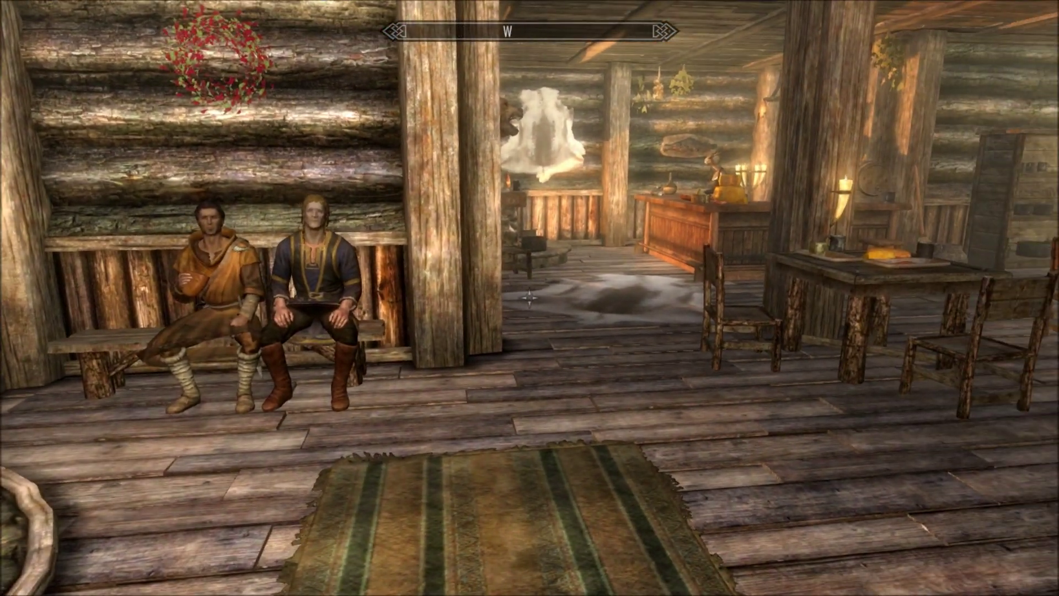
pyautogui.press('w')
pyautogui.press('s')
pyautogui.press('w')
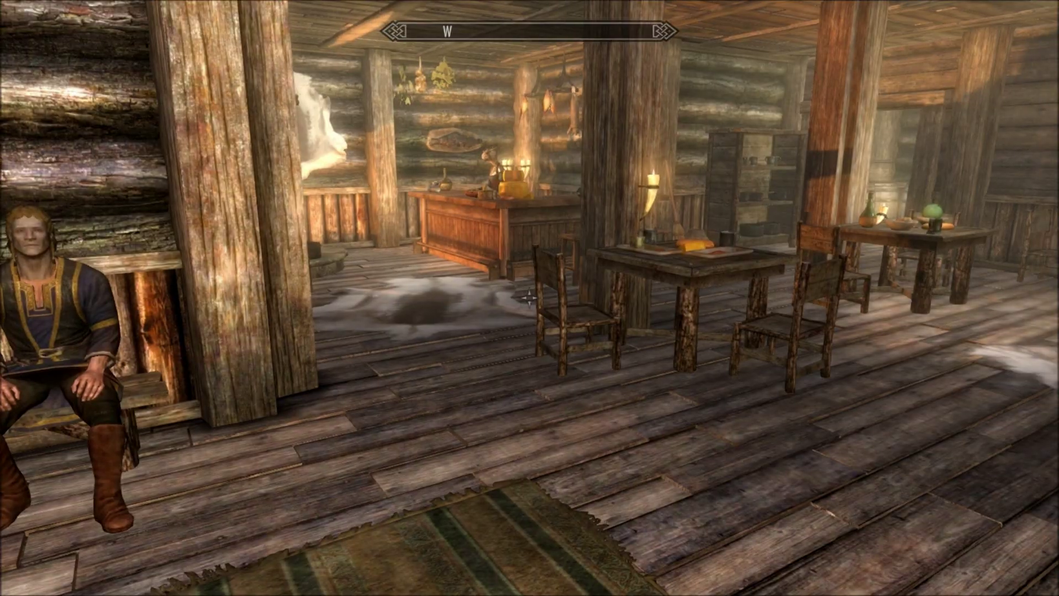
pyautogui.press('d')
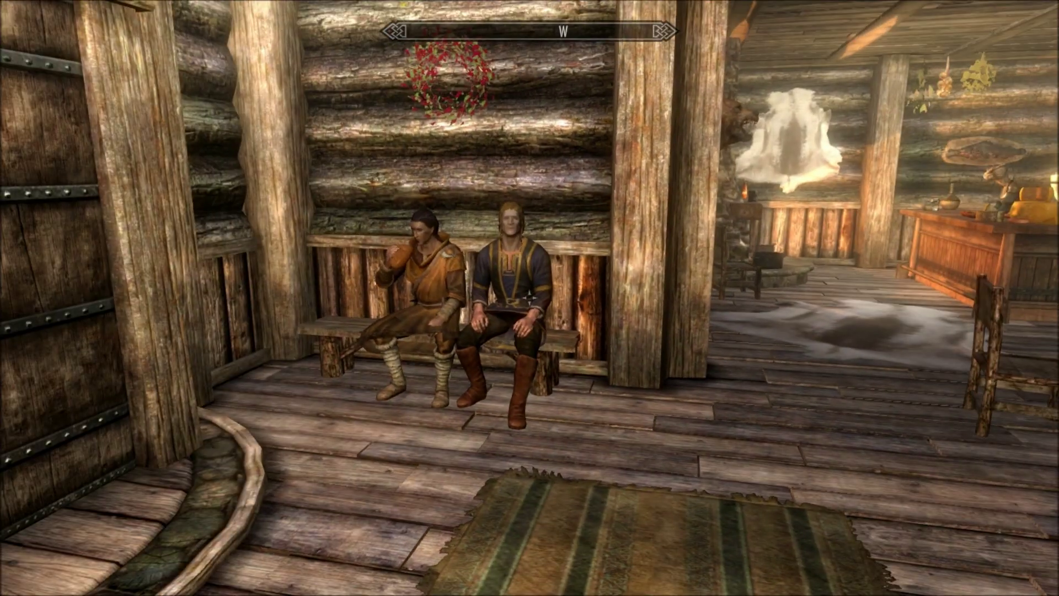
pyautogui.press('w')
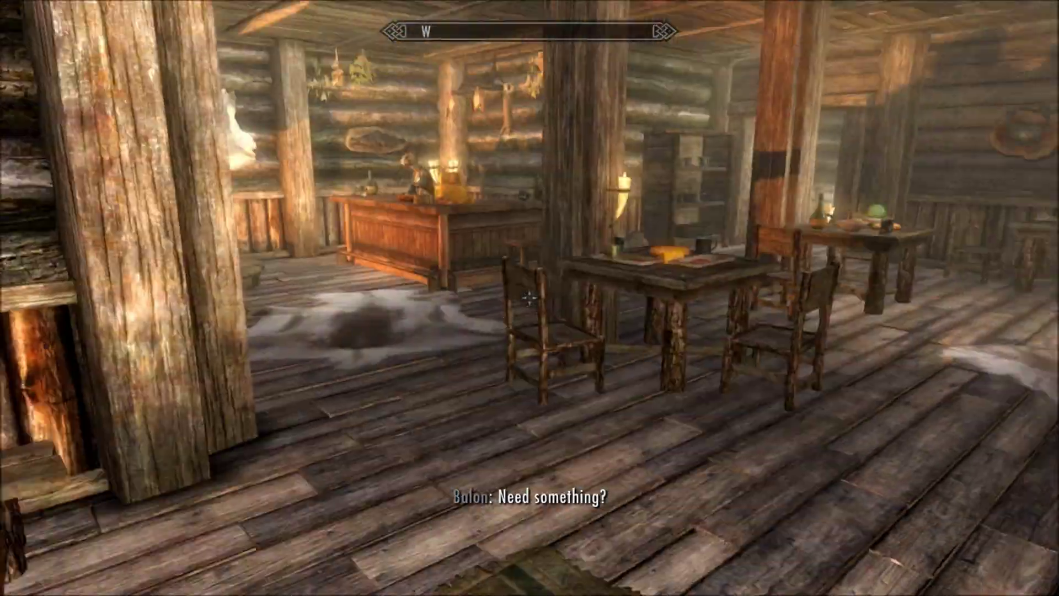
pyautogui.press('s')
pyautogui.press('s')
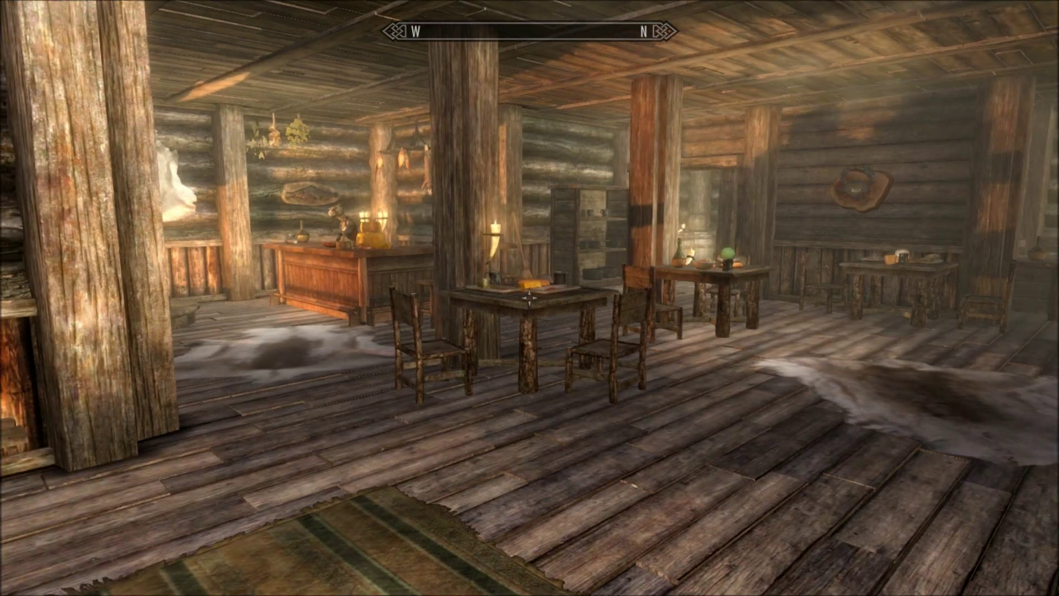
pyautogui.press('w')
pyautogui.press('w')
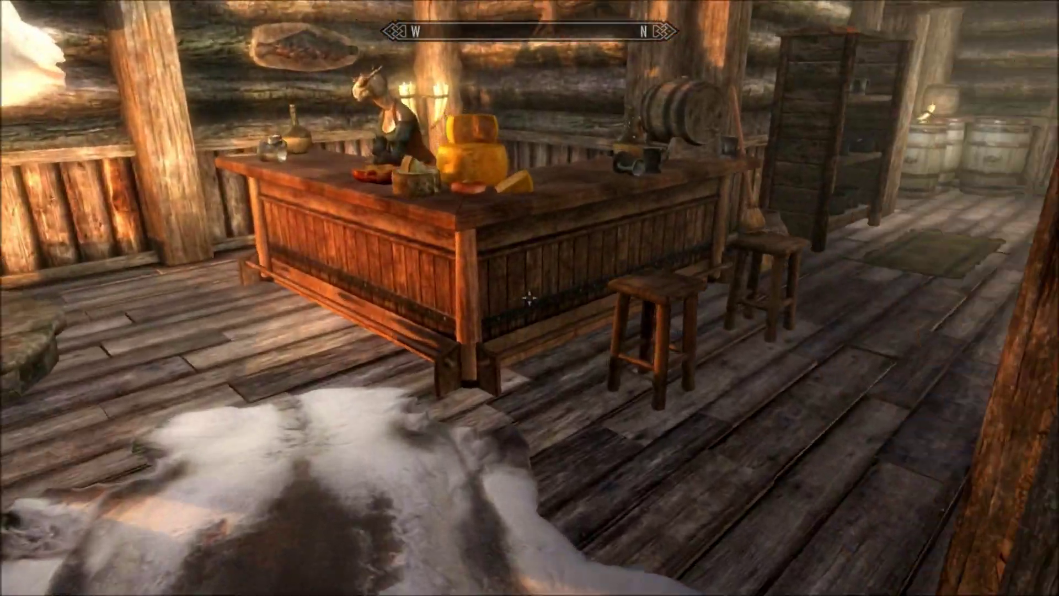
pyautogui.press('f')
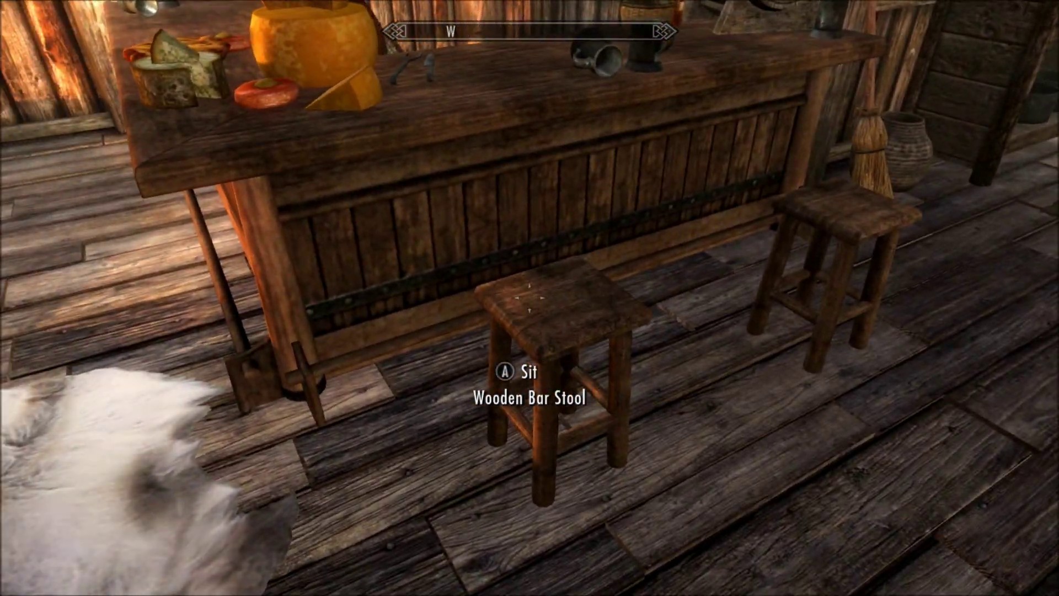
pyautogui.press('e')
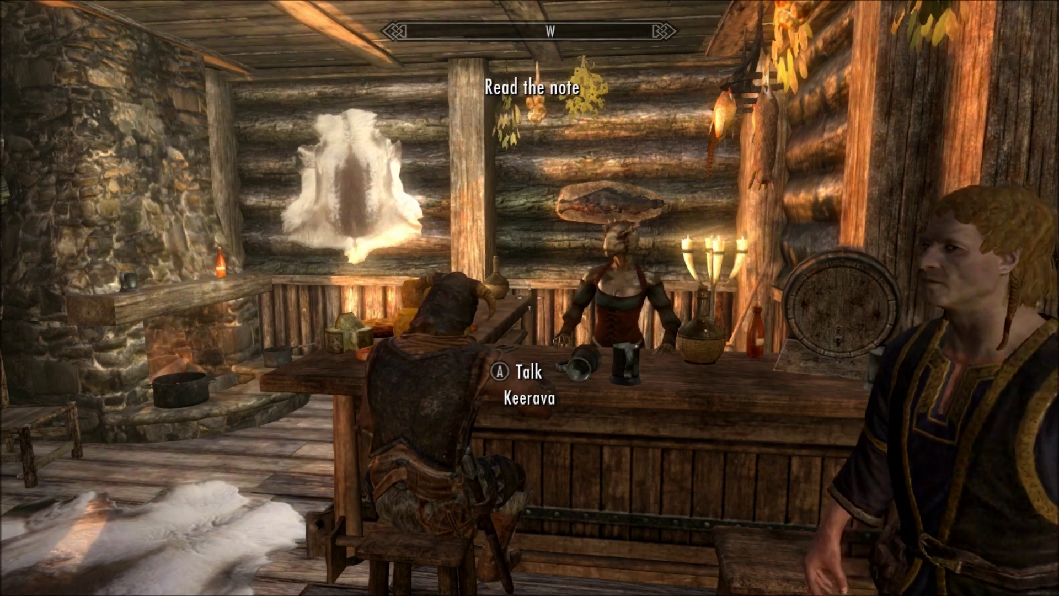
# - Read Balon Grey's Note from the books in the inventory, and return to the game
pyautogui.press('j')
pyautogui.press('Escape')
pyautogui.press('Tab')
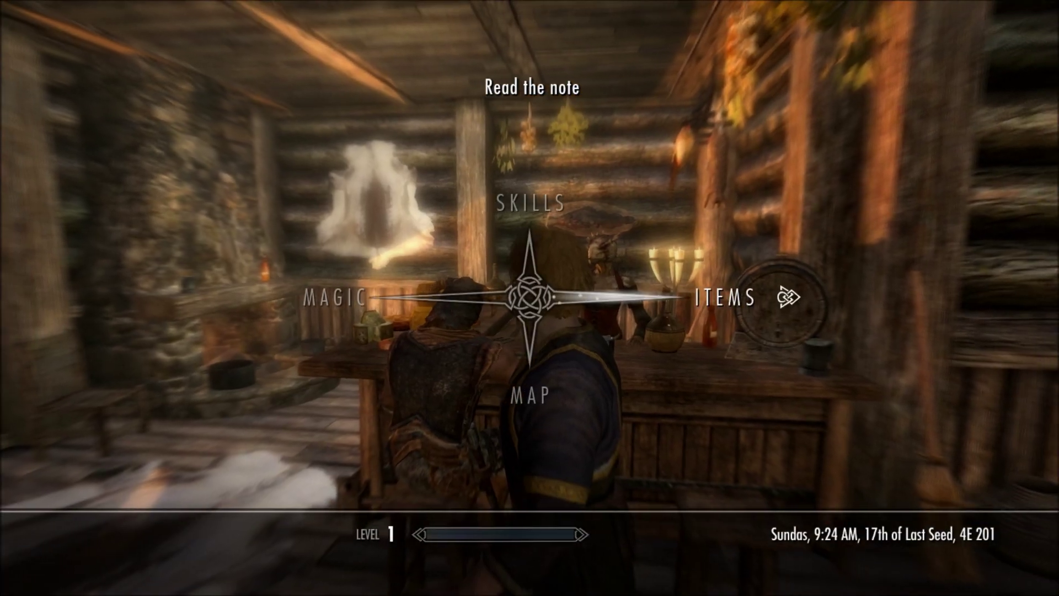
pyautogui.press('Right')
pyautogui.press('Right')
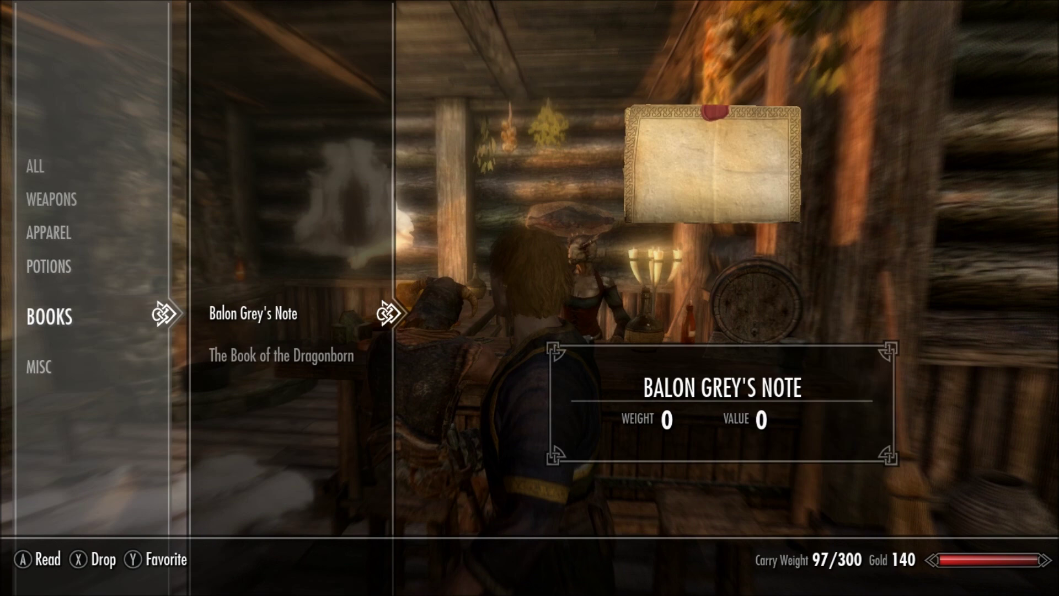
pyautogui.press('e')
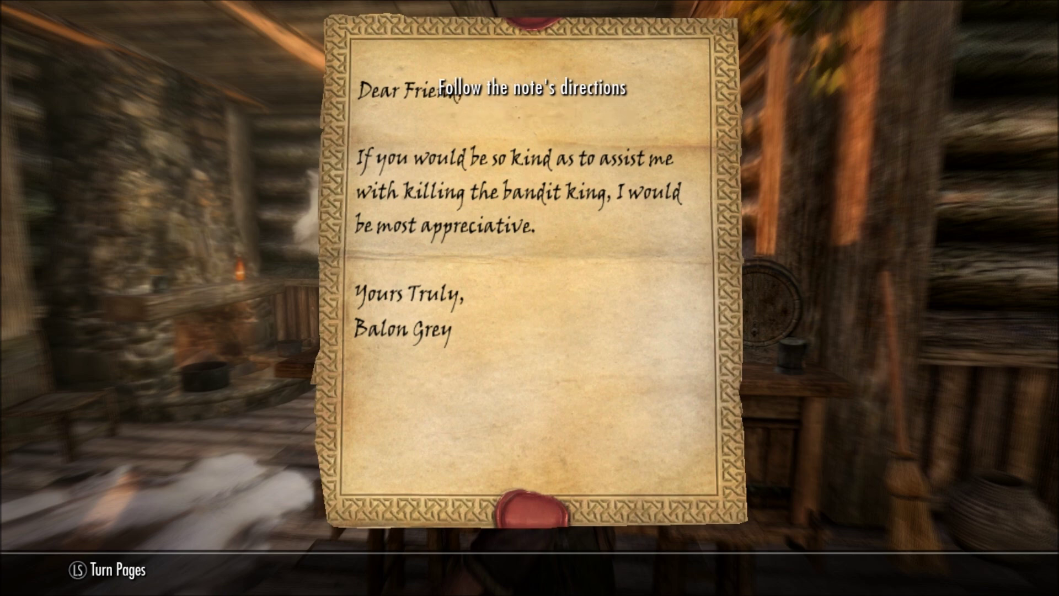
pyautogui.press('Tab')
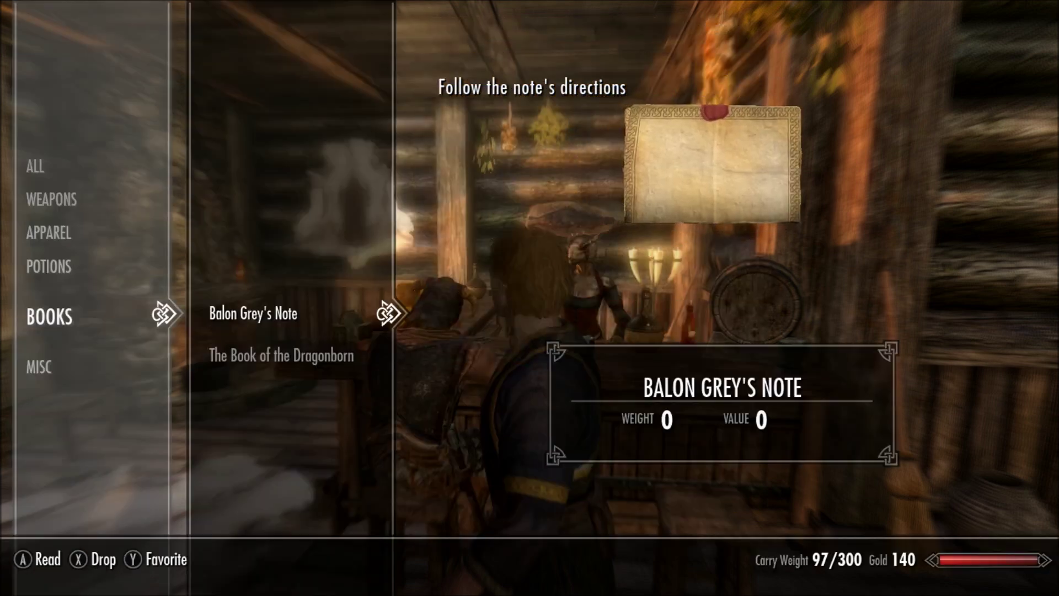
pyautogui.press('Tab')
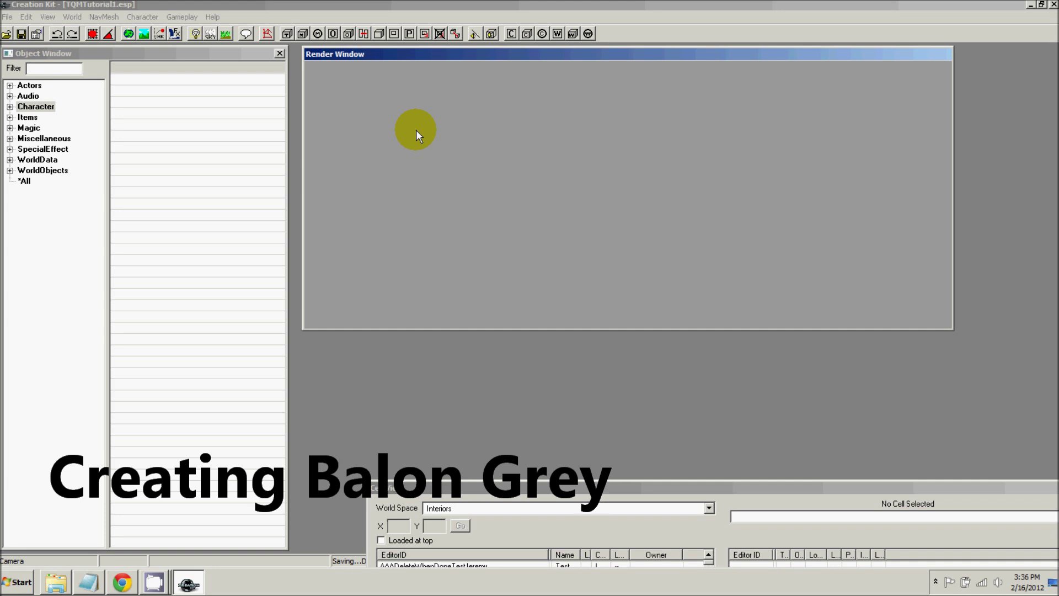
# - Create a new actor in the Actor category of the object list
pyautogui.click(13, 86)
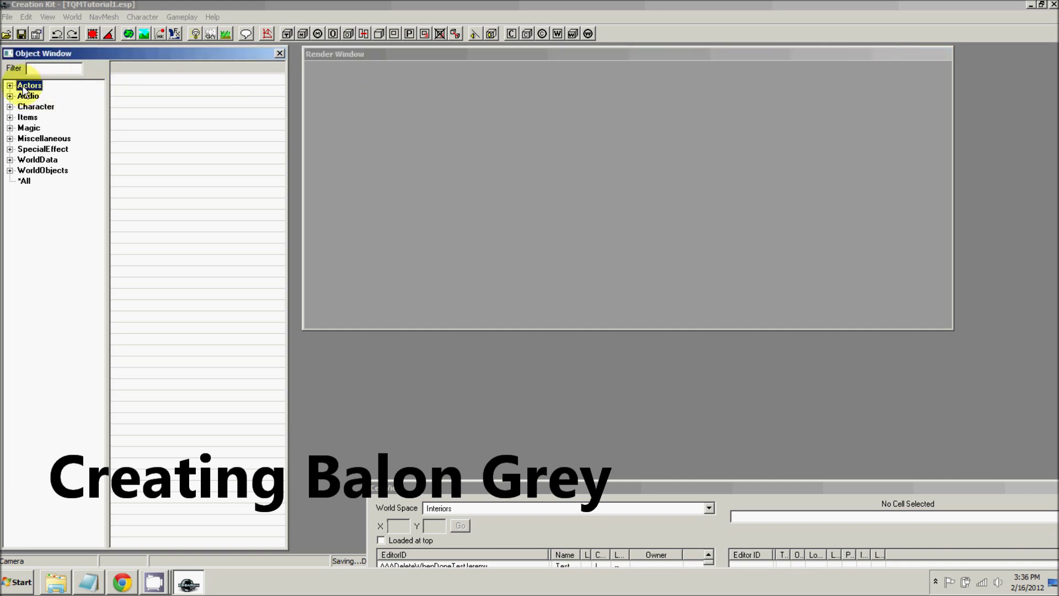
pyautogui.click(10, 86)
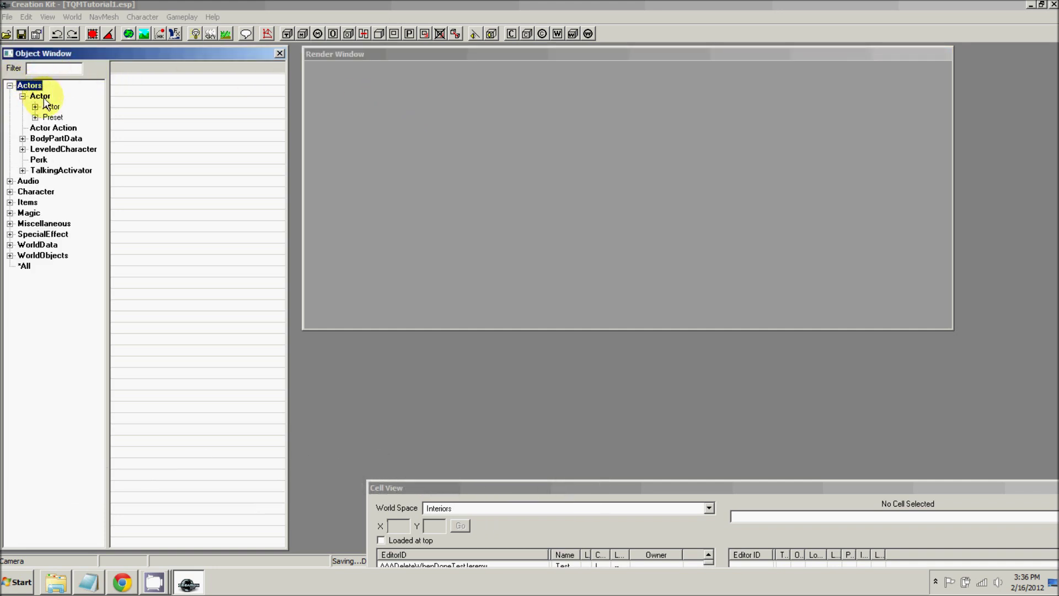
pyautogui.press('Down')
pyautogui.rightClick(149, 106)
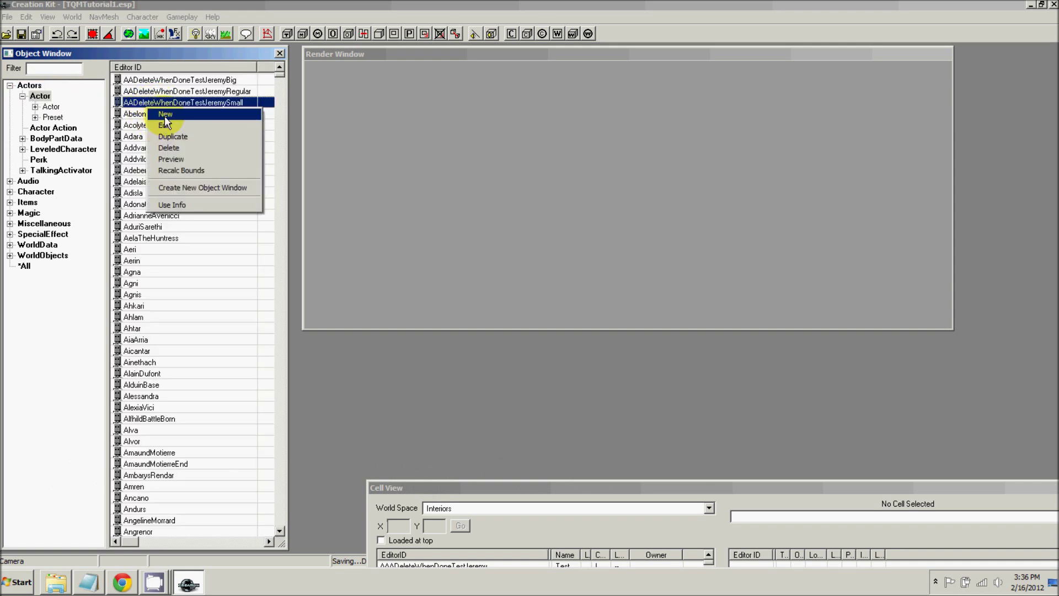
pyautogui.click(166, 117)
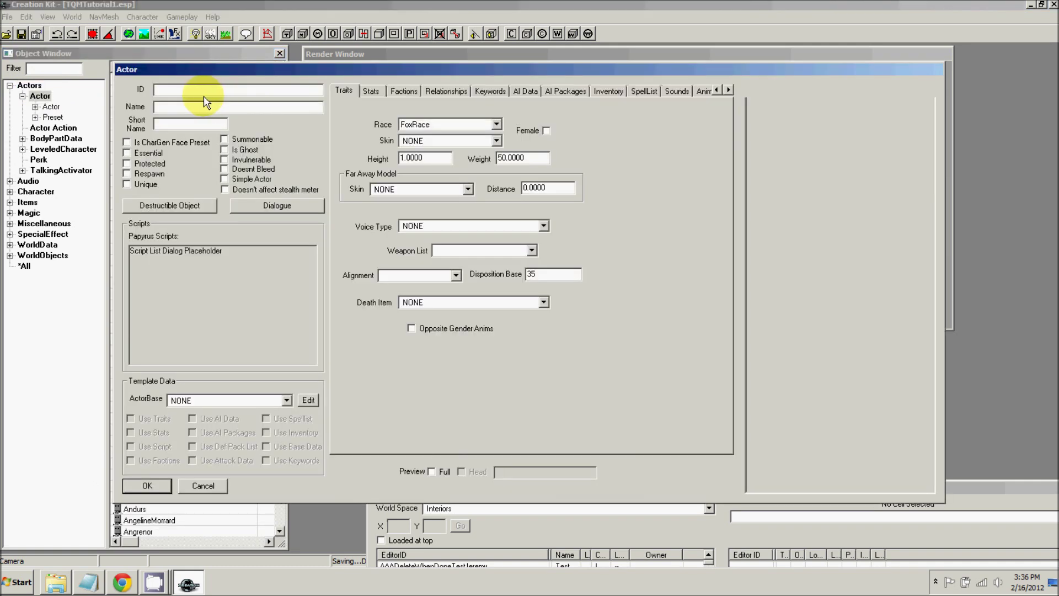
# - Give the new actor the ID TQMBalonGrey, the name Balon Grey and the short name Balon
pyautogui.write('TQM')
pyautogui.write('Bald')
pyautogui.press('BackSpace')
pyautogui.press('BackSpace')
pyautogui.press('BackSpace')
pyautogui.write('aldnGre')
pyautogui.click(187, 108)
pyautogui.write('Balon Grey')
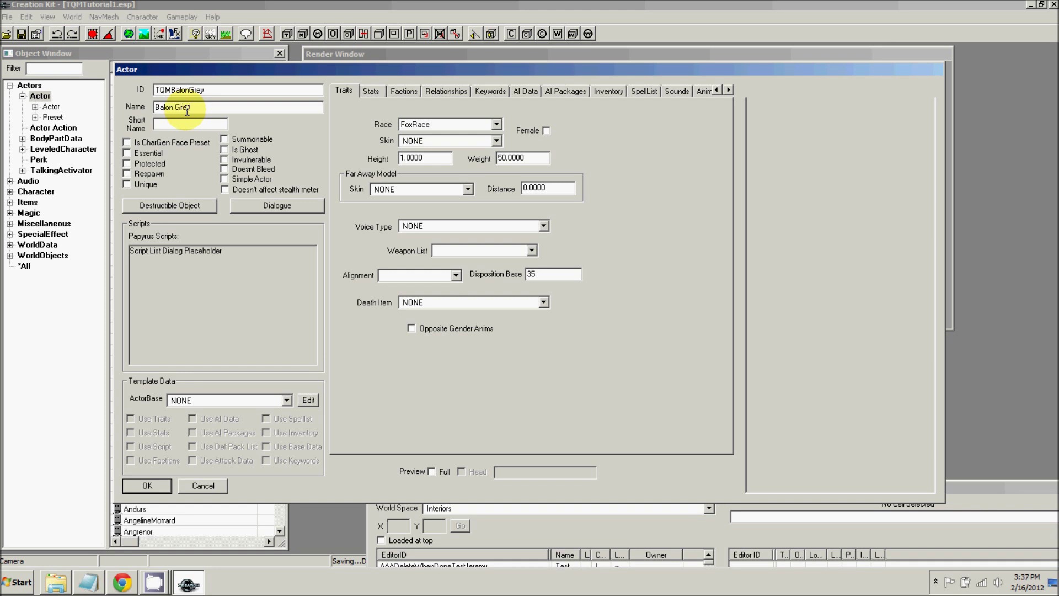
pyautogui.click(183, 122)
pyautogui.write('Balon')
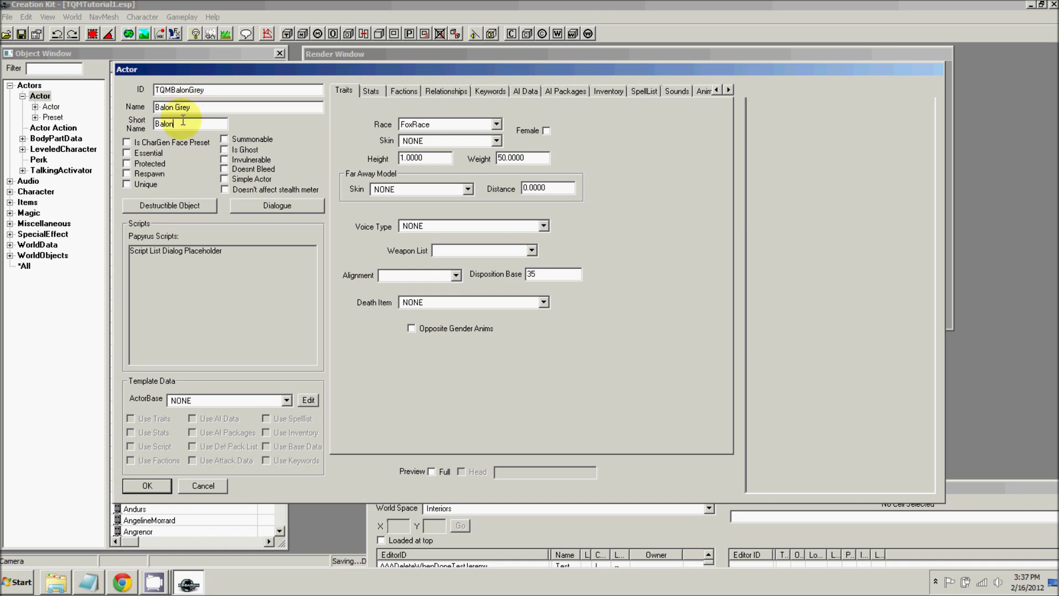
# - Flag the actor as unique and essential, and set its race to NordRace
pyautogui.click(126, 185)
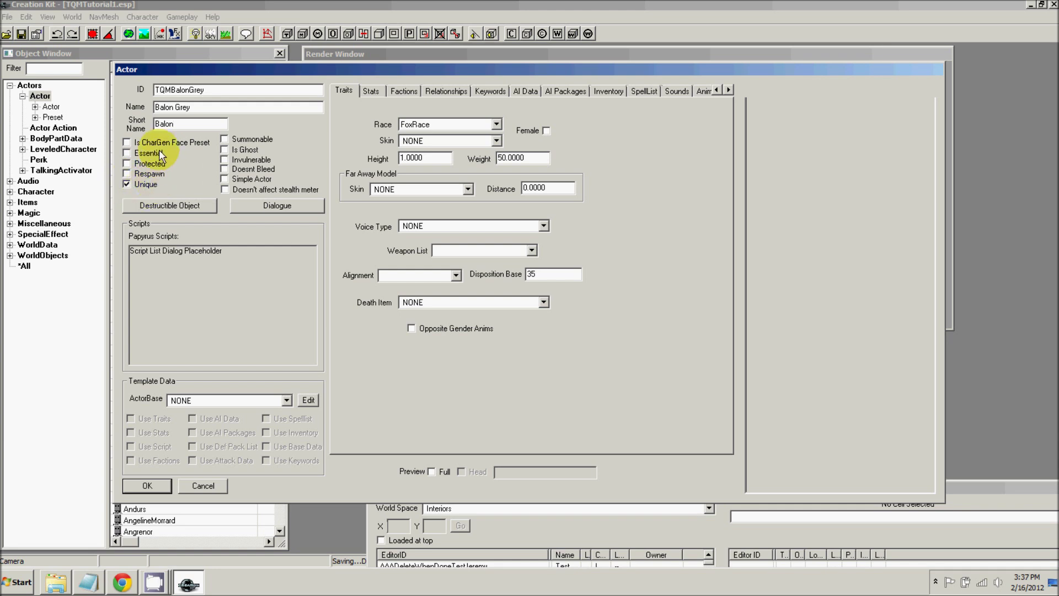
pyautogui.click(127, 153)
pyautogui.click(442, 126)
pyautogui.press('n')
pyautogui.press('Return')
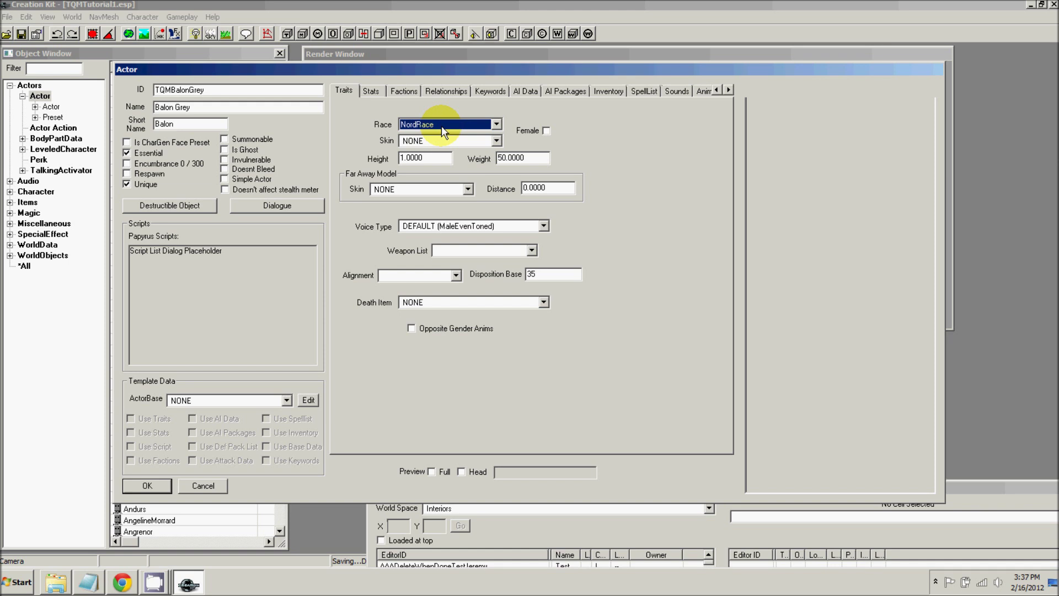
# - Set the actor's voice type to MaleNord
pyautogui.click(431, 228)
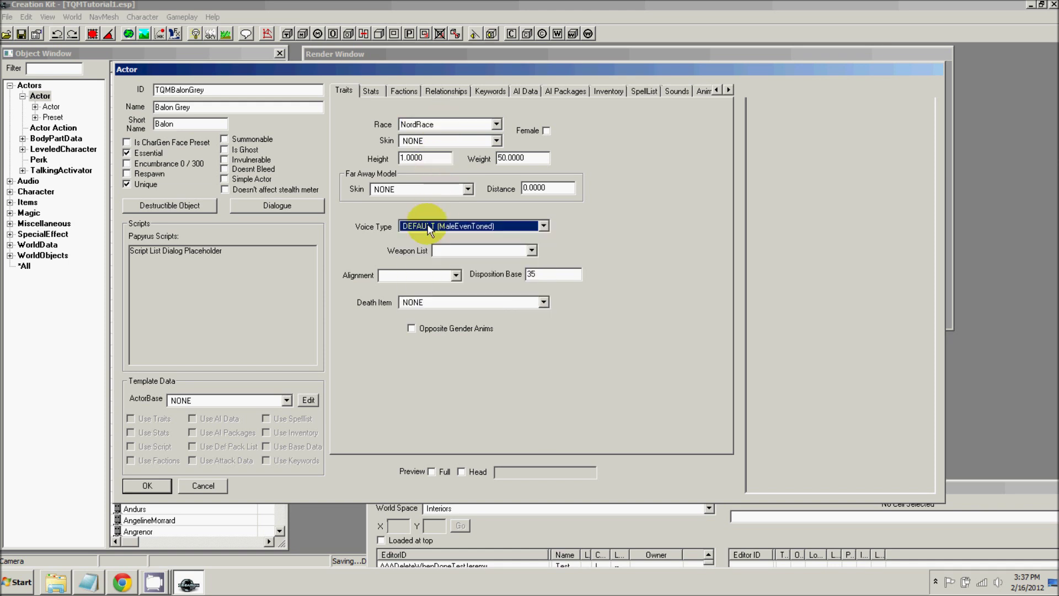
pyautogui.press('m')
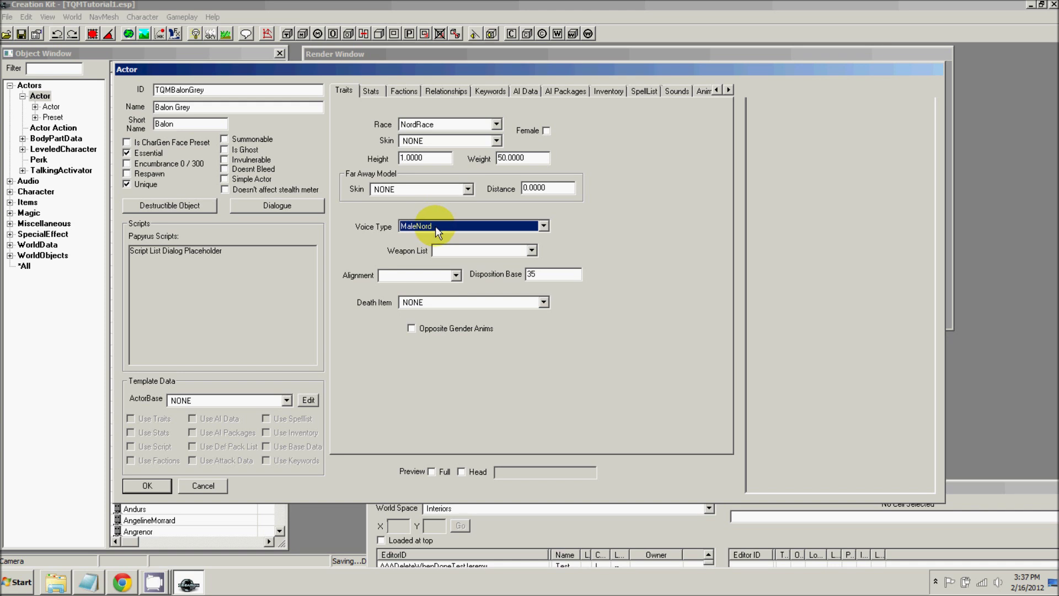
pyautogui.click(435, 226)
pyautogui.click(435, 226)
pyautogui.click(436, 223)
pyautogui.click(436, 223)
pyautogui.click(419, 226)
pyautogui.click(419, 227)
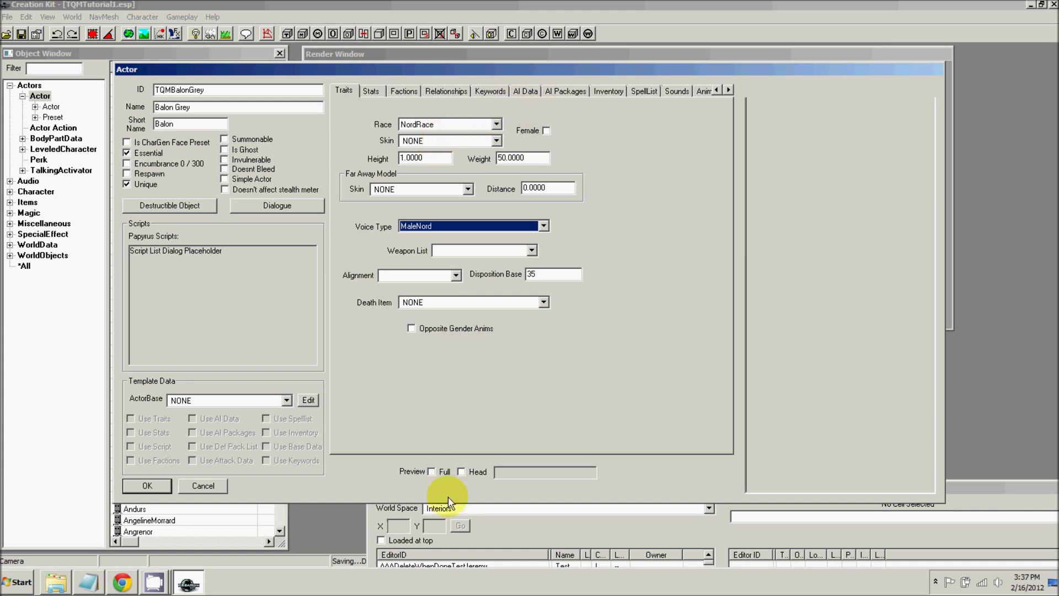
# - Show the actor's full preview and set its default outfit to the MerchantClothesOutfit02No… merchant clothes
pyautogui.click(432, 472)
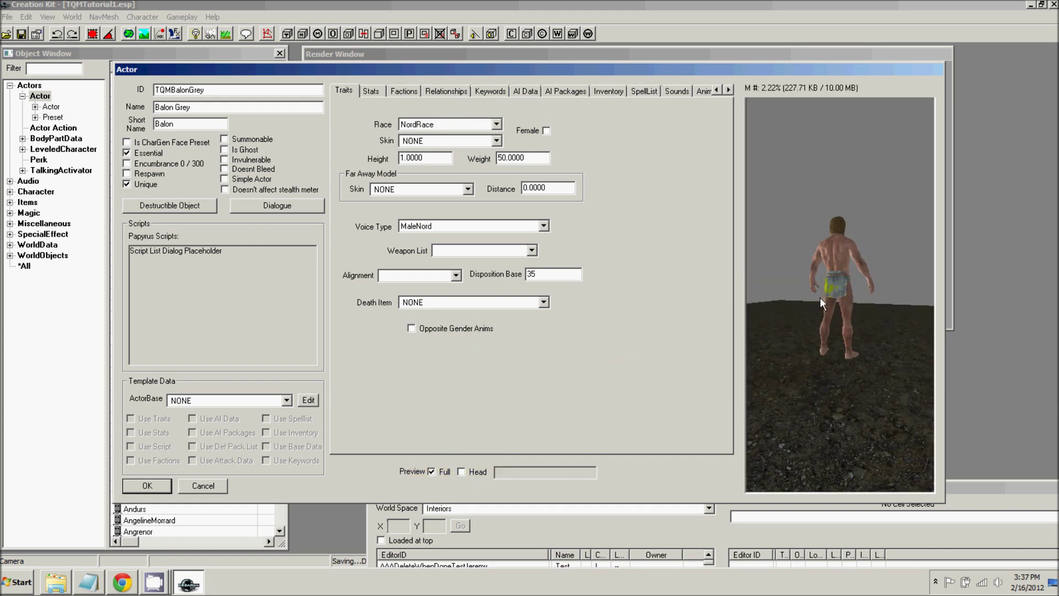
pyautogui.moveTo(822, 286); pyautogui.dragTo(839, 380)
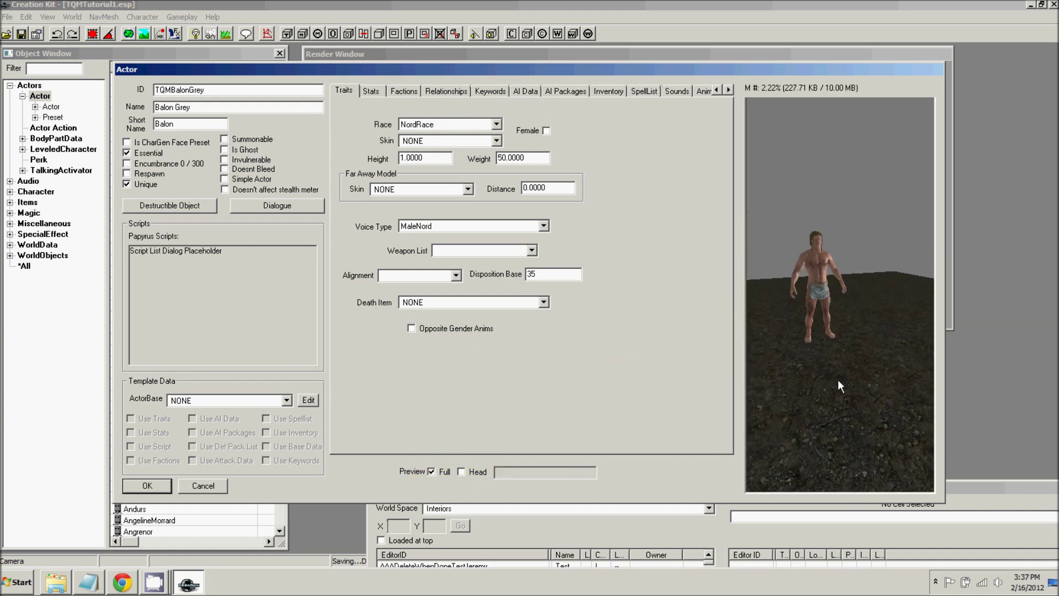
pyautogui.click(606, 93)
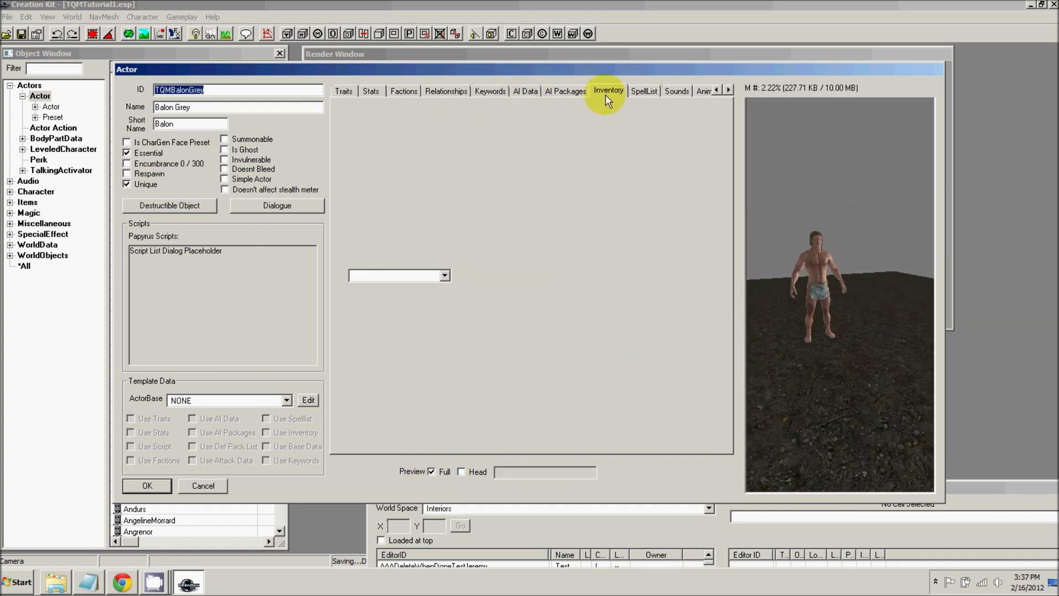
pyautogui.click(417, 118)
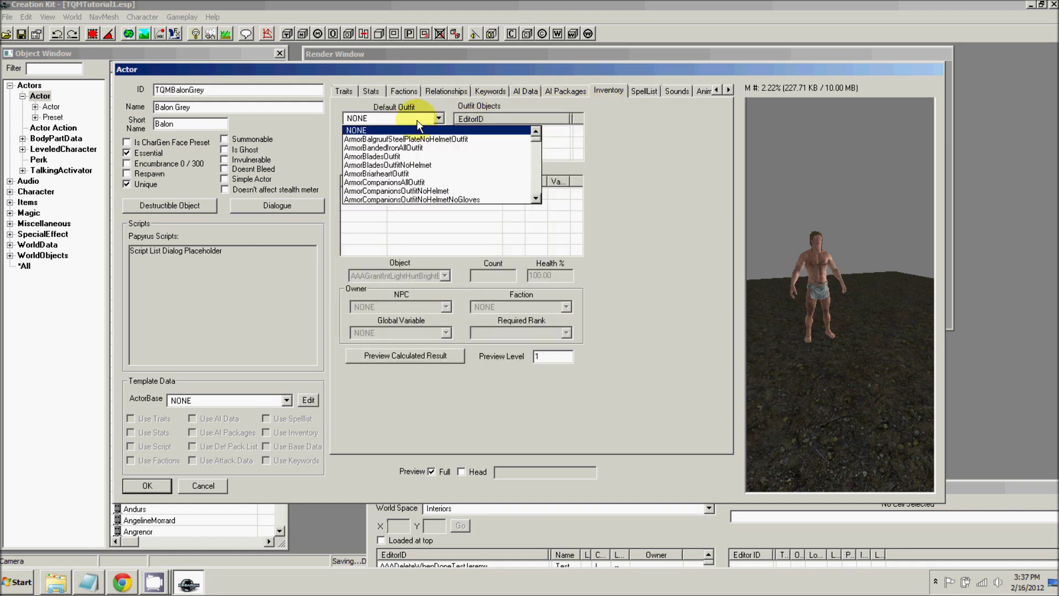
pyautogui.click(403, 123)
pyautogui.press('m')
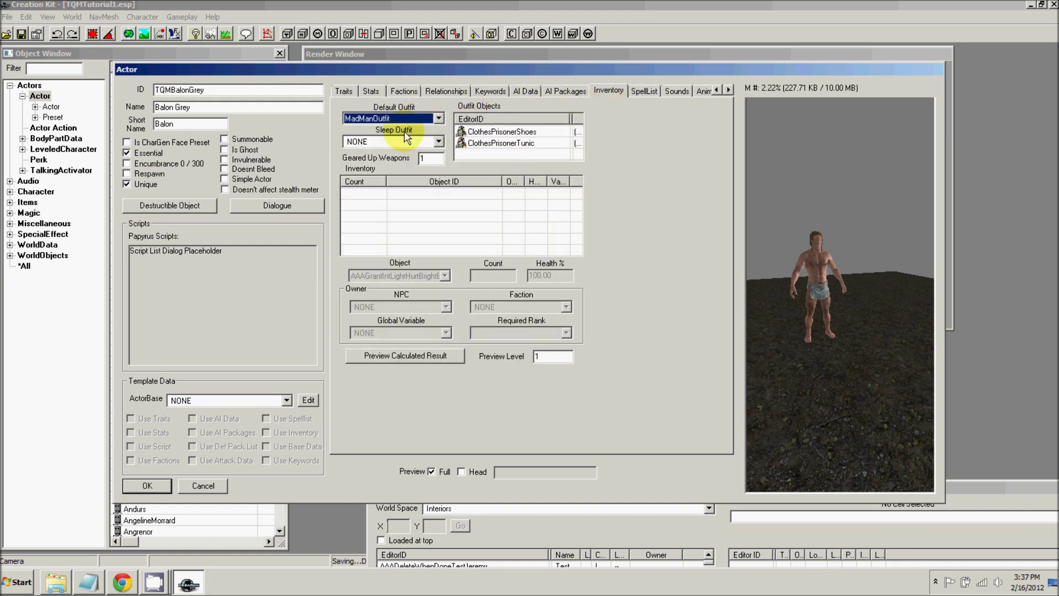
pyautogui.press('Down')
pyautogui.press('Down')
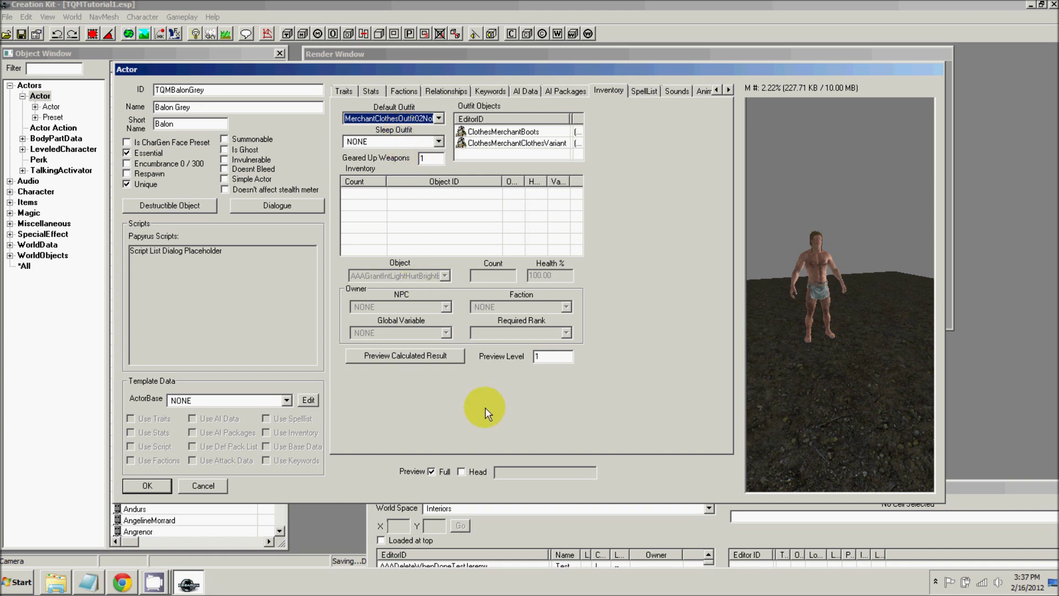
pyautogui.moveTo(806, 292); pyautogui.dragTo(848, 320)
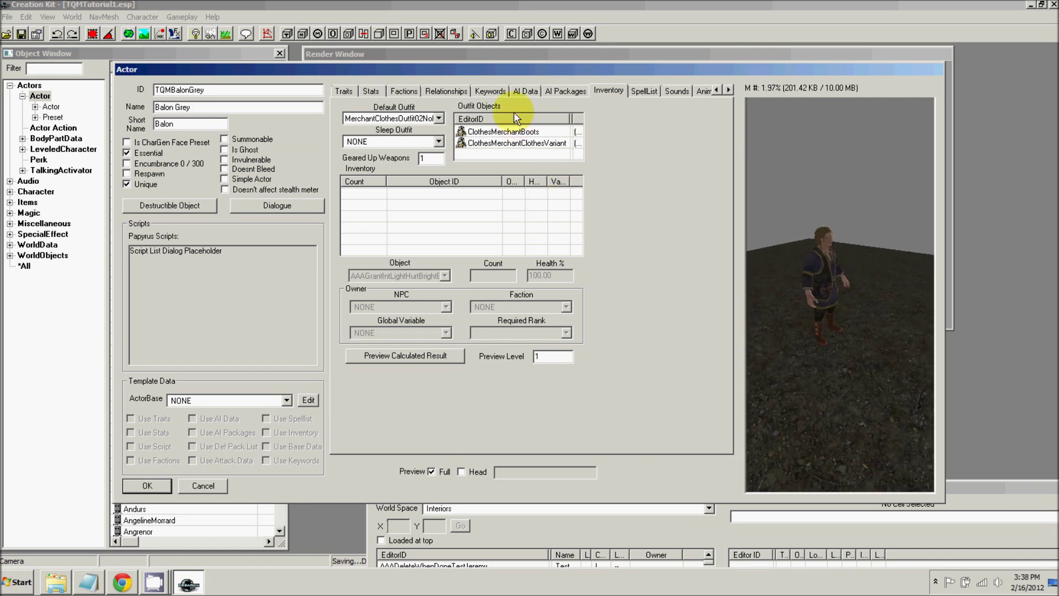
# - Add the existing package DefaultEatEditorLoc8x1 to the actor's AI package list, filtering the available forms by defaultEat
pyautogui.click(558, 92)
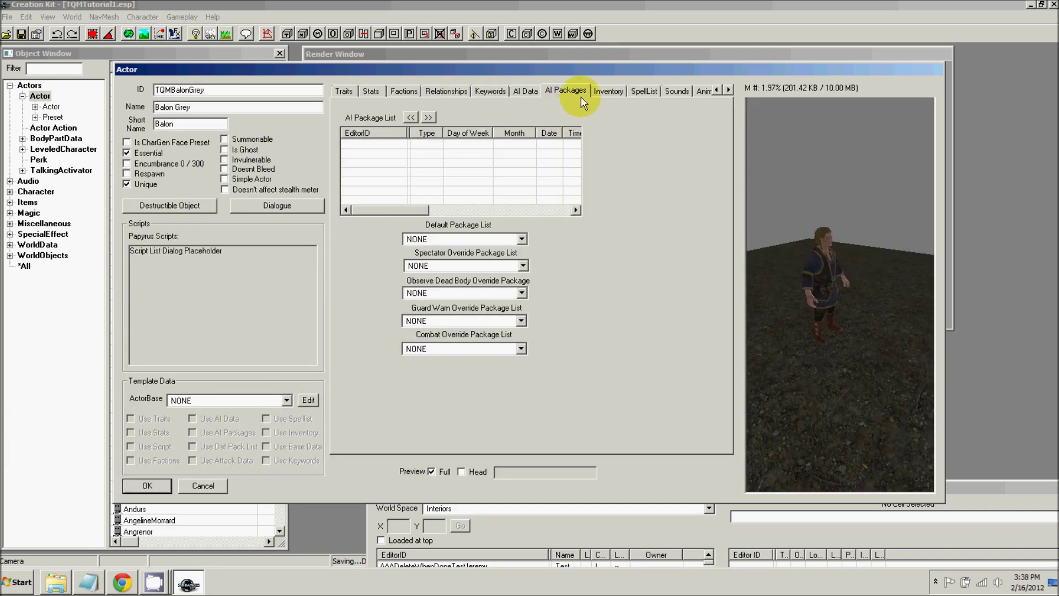
pyautogui.rightClick(401, 148)
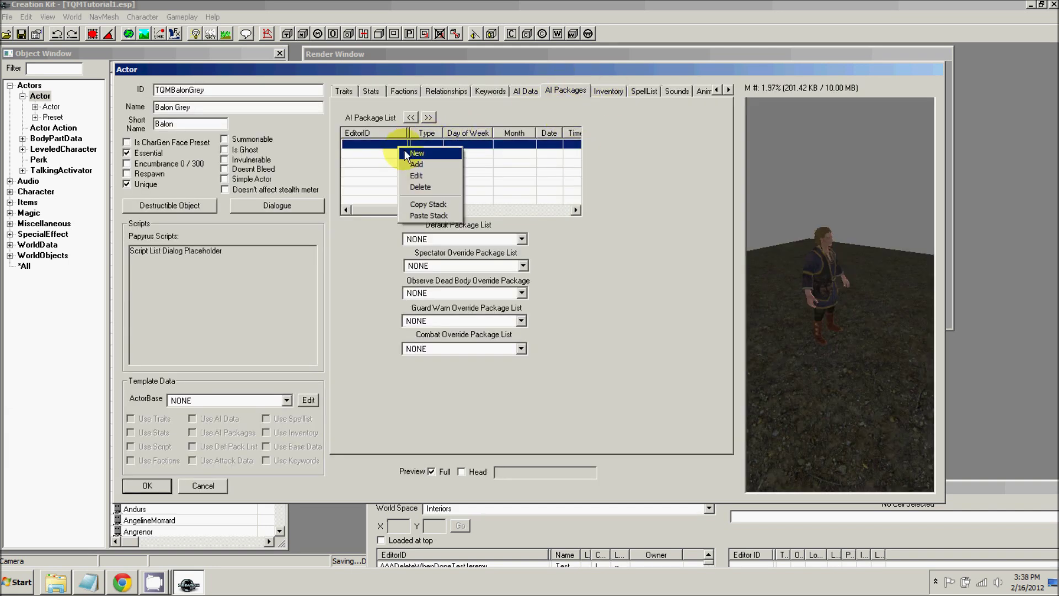
pyautogui.click(409, 163)
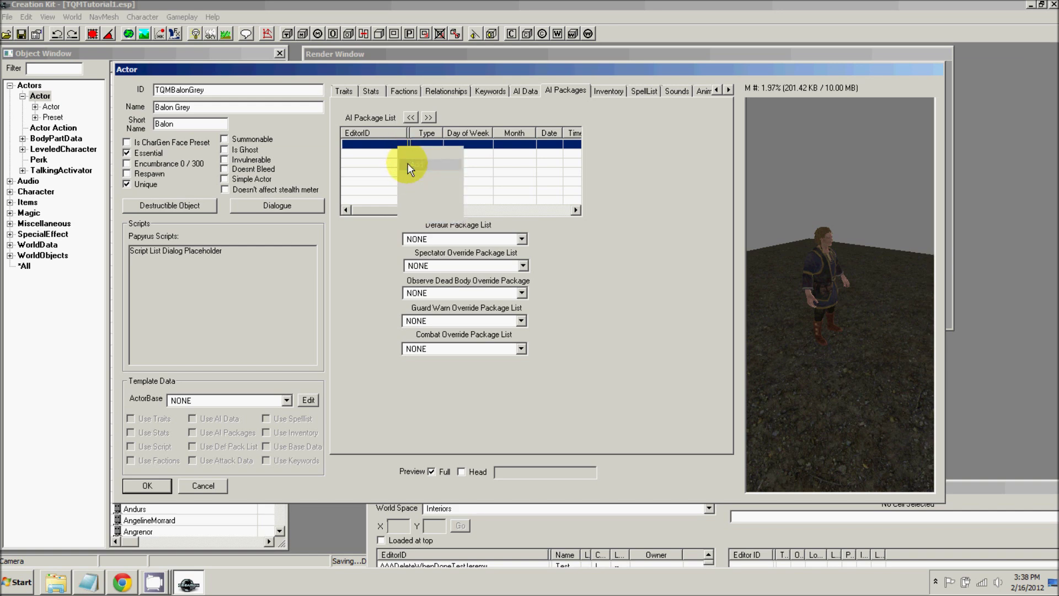
pyautogui.write('default')
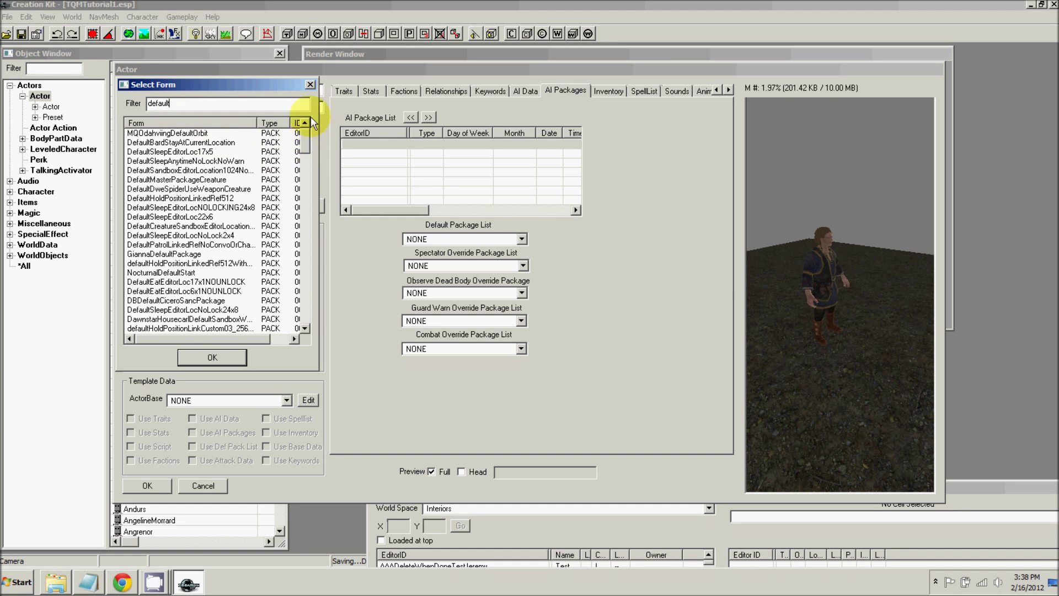
pyautogui.write('Eat')
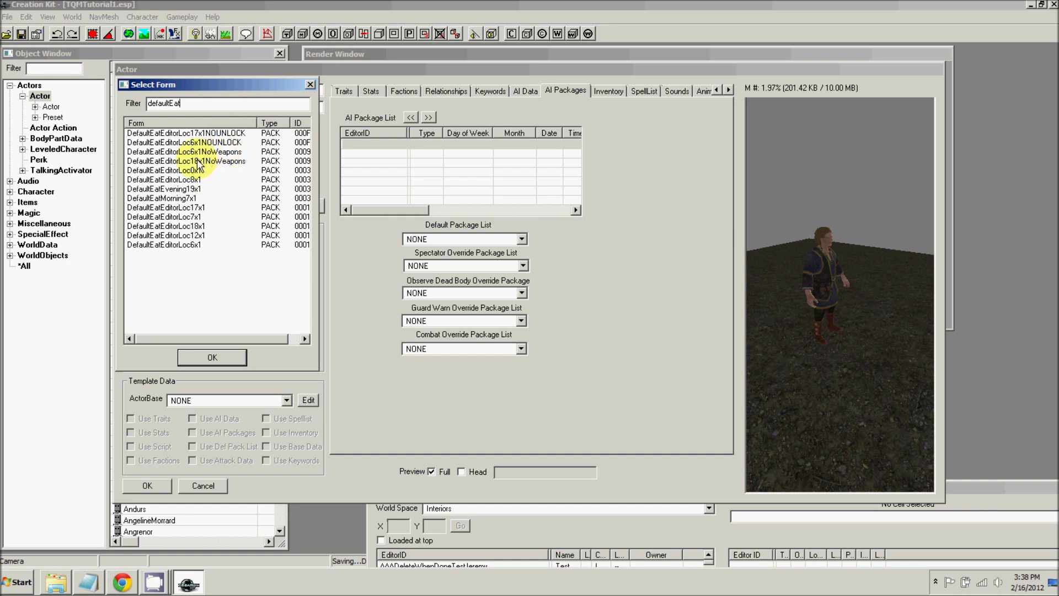
pyautogui.click(181, 182)
pyautogui.click(182, 182)
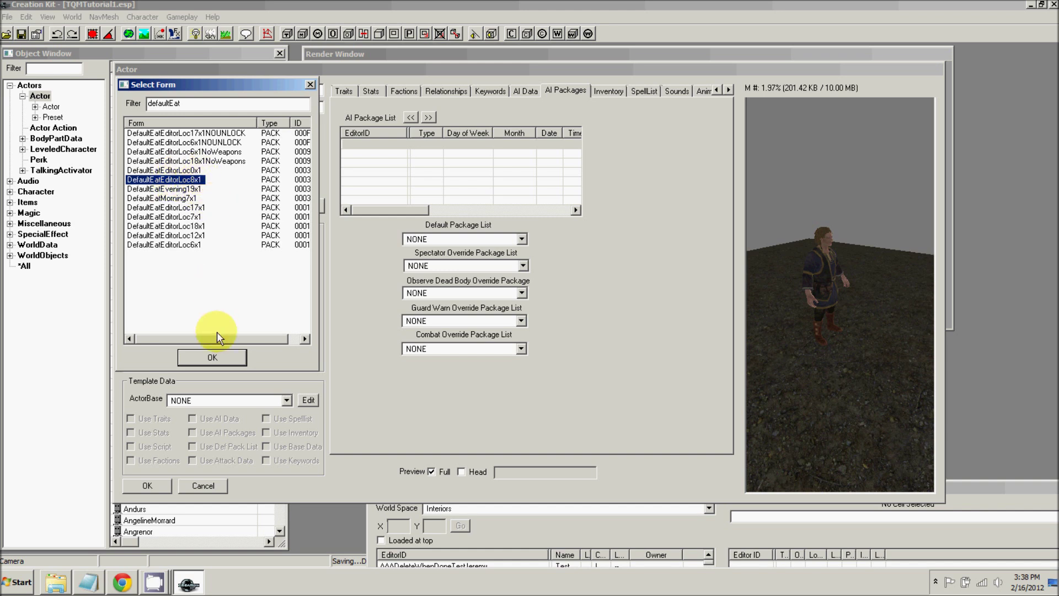
pyautogui.click(215, 356)
# - Add the existing package DefaultSandboxEditorLocation512 to the actor's AI package list, filtering the available forms by defaultsandbox
pyautogui.rightClick(380, 168)
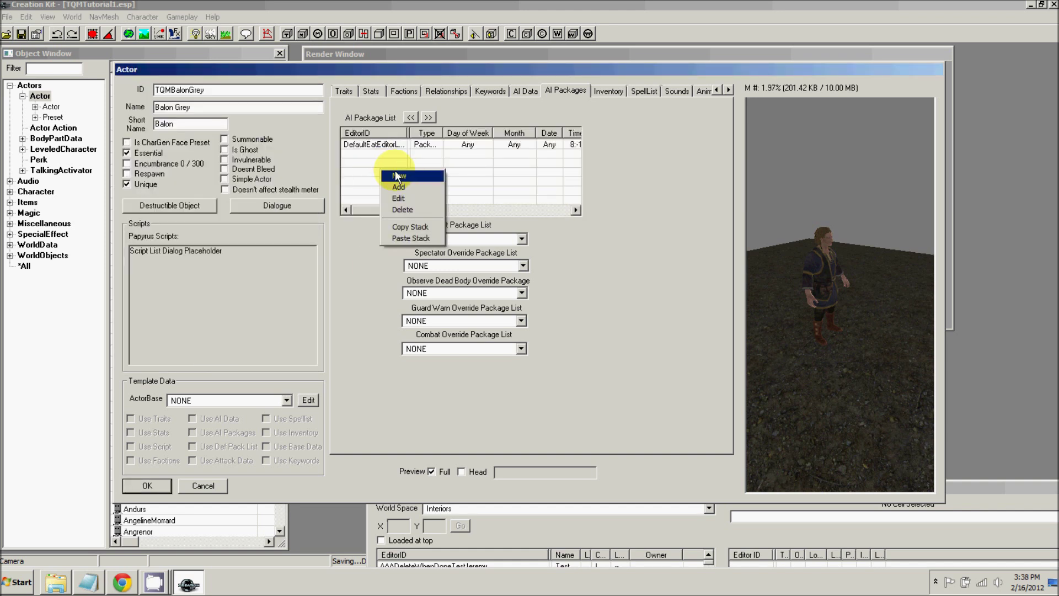
pyautogui.click(399, 185)
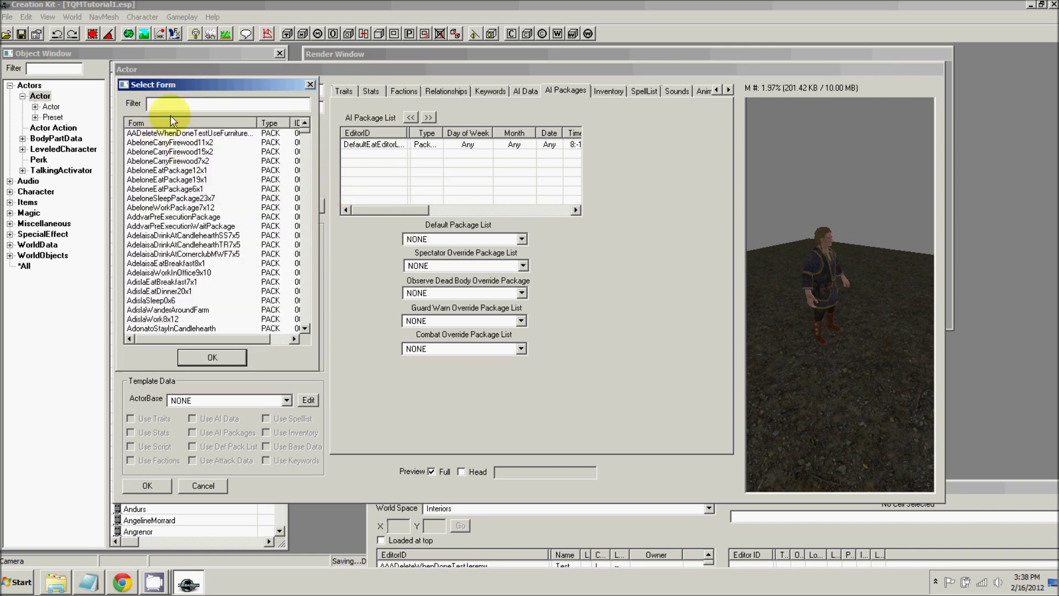
pyautogui.write('default')
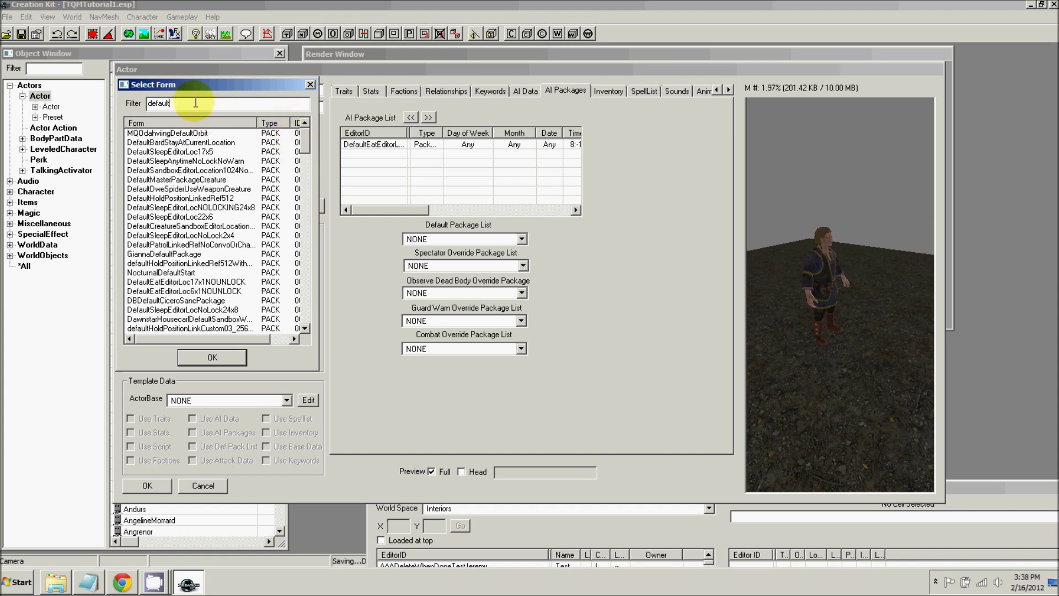
pyautogui.write('sandbox')
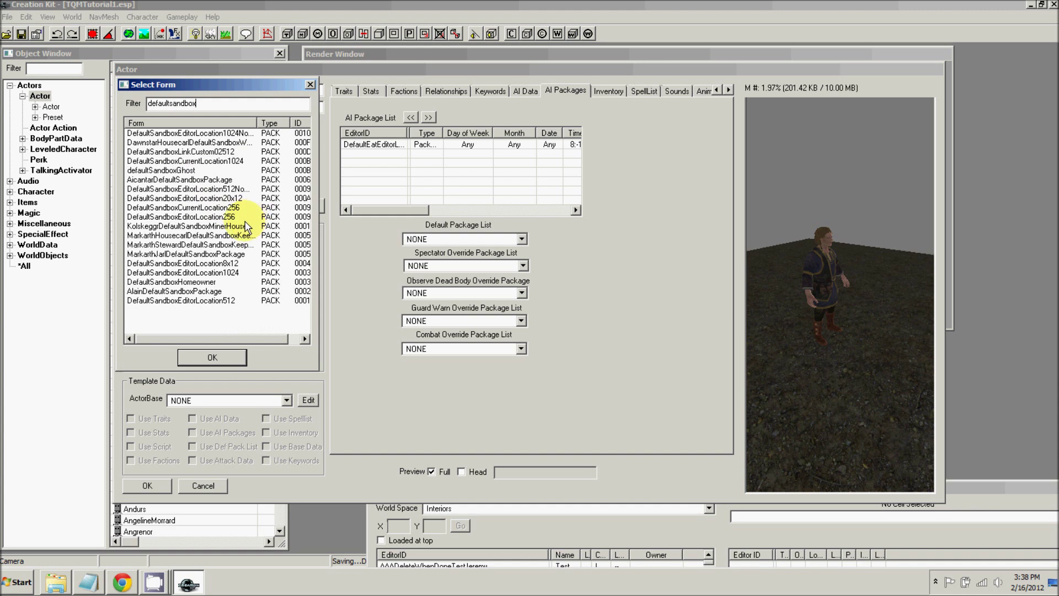
pyautogui.click(183, 303)
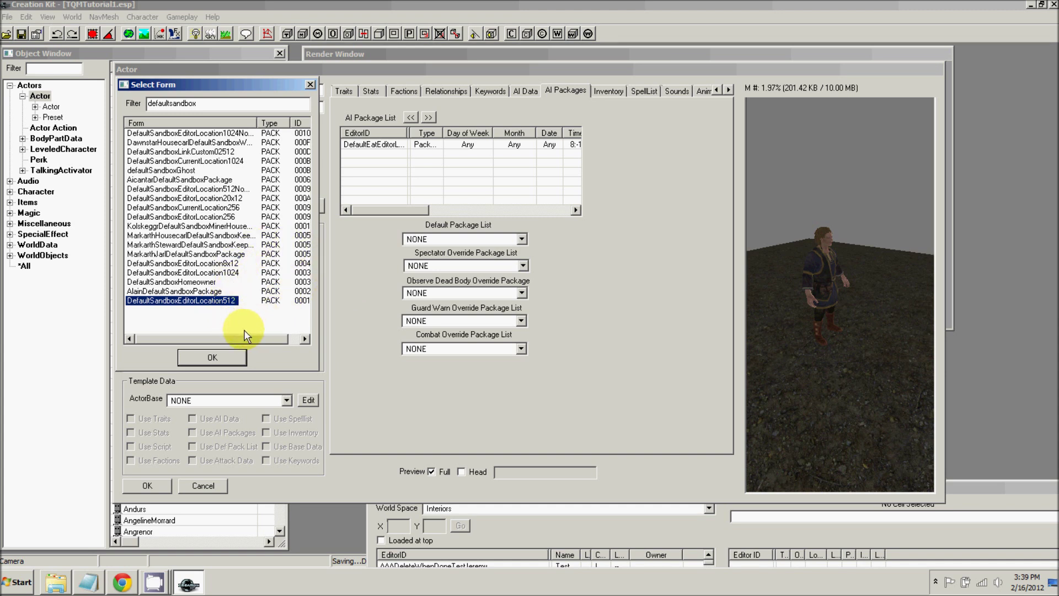
pyautogui.click(212, 358)
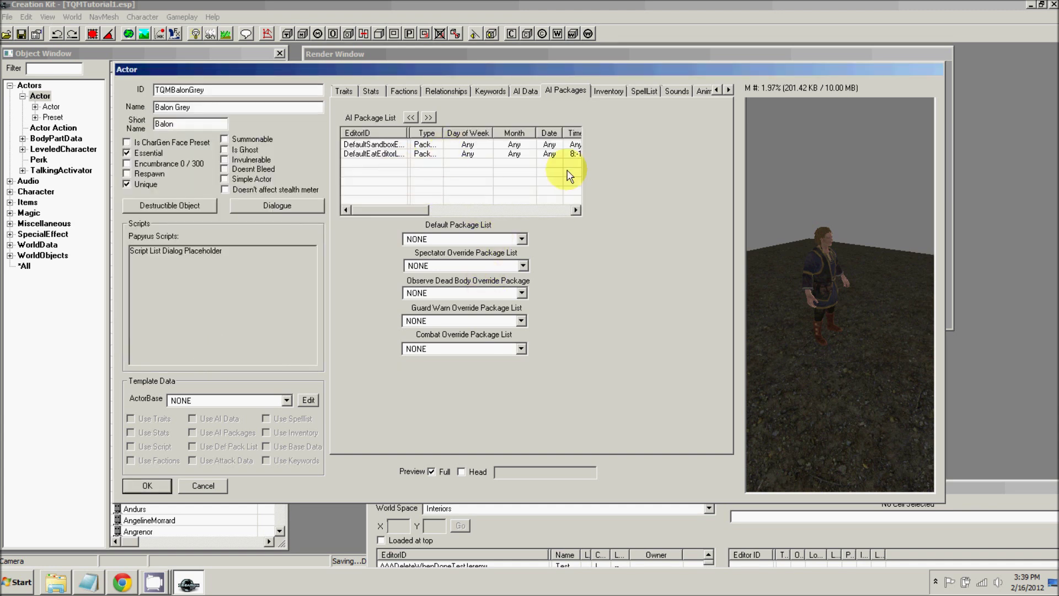
# - Move the sandbox package below the eat package in the actor's AI package list
pyautogui.click(354, 146)
pyautogui.click(353, 157)
pyautogui.click(364, 145)
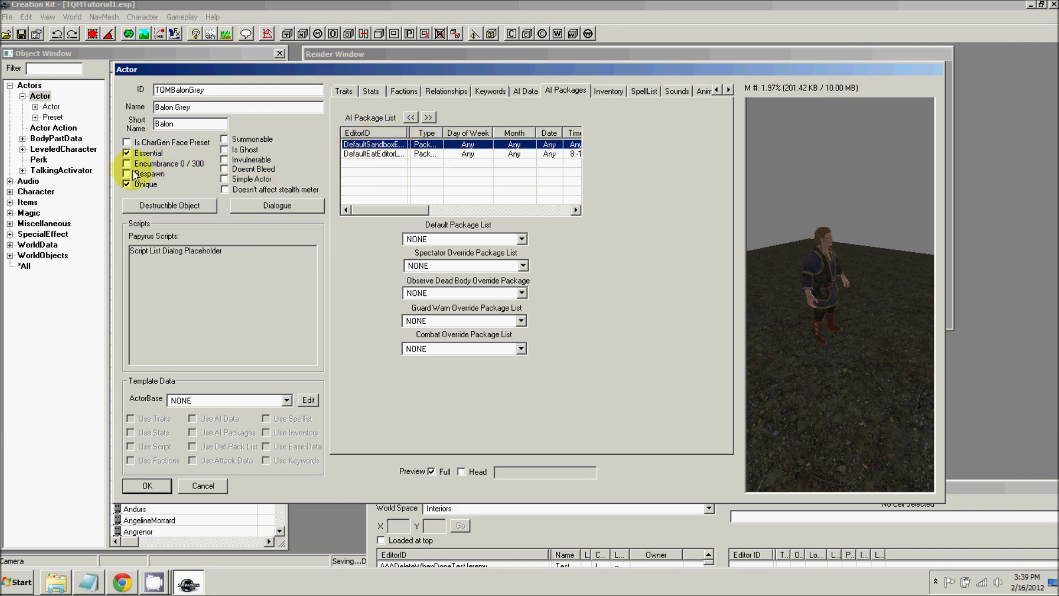
pyautogui.moveTo(112, 174); pyautogui.dragTo(65, 175)
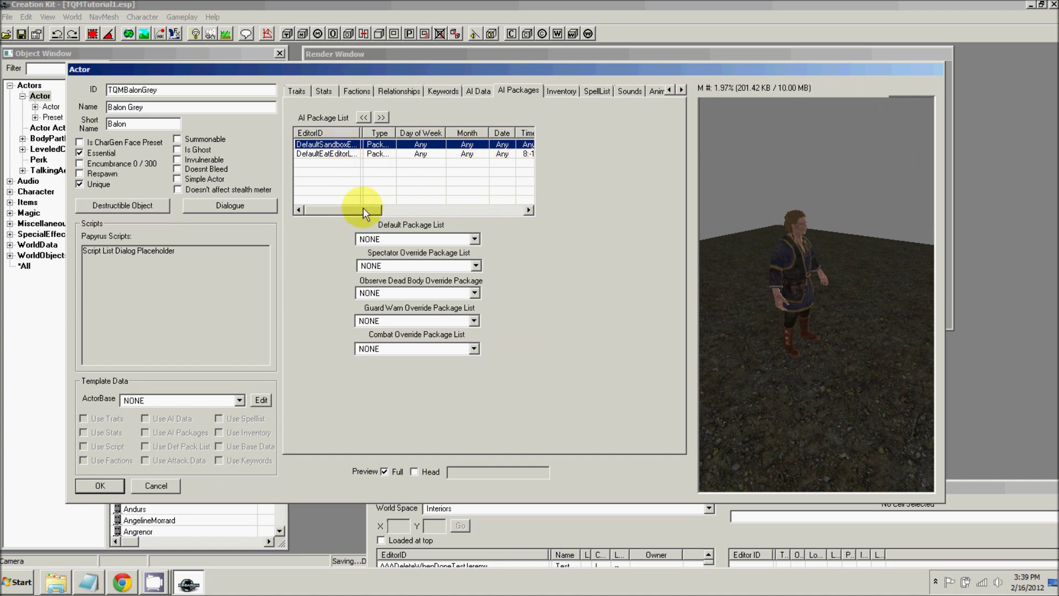
pyautogui.moveTo(356, 210); pyautogui.dragTo(378, 210)
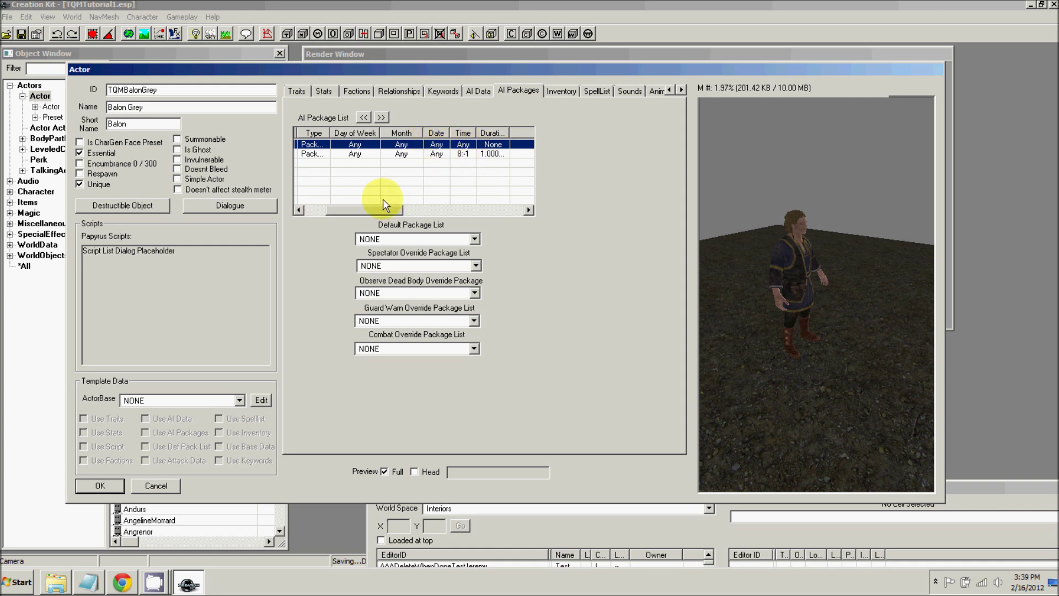
pyautogui.moveTo(379, 208); pyautogui.dragTo(340, 206)
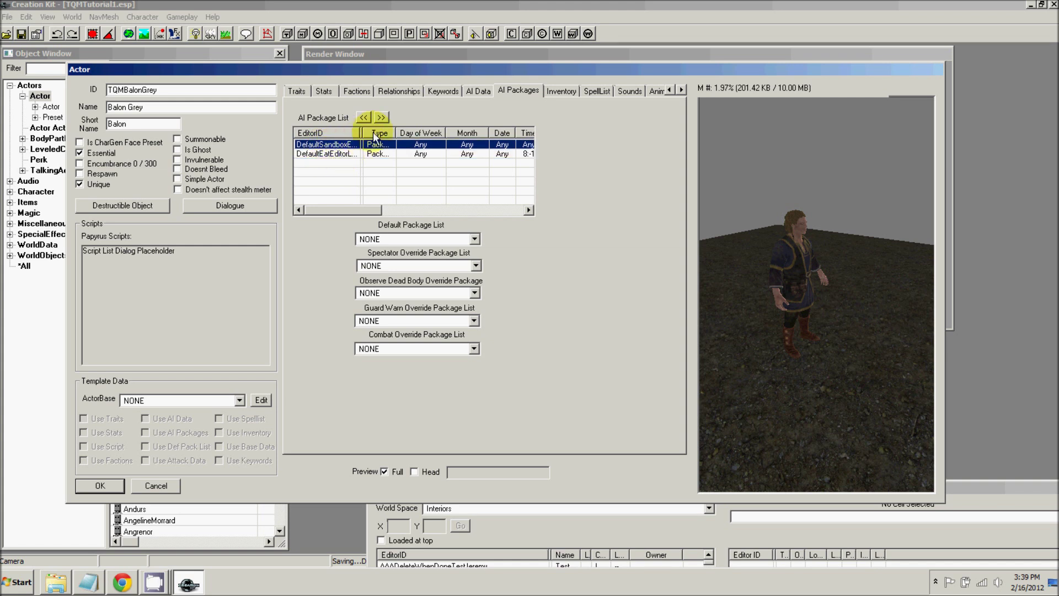
pyautogui.click(381, 118)
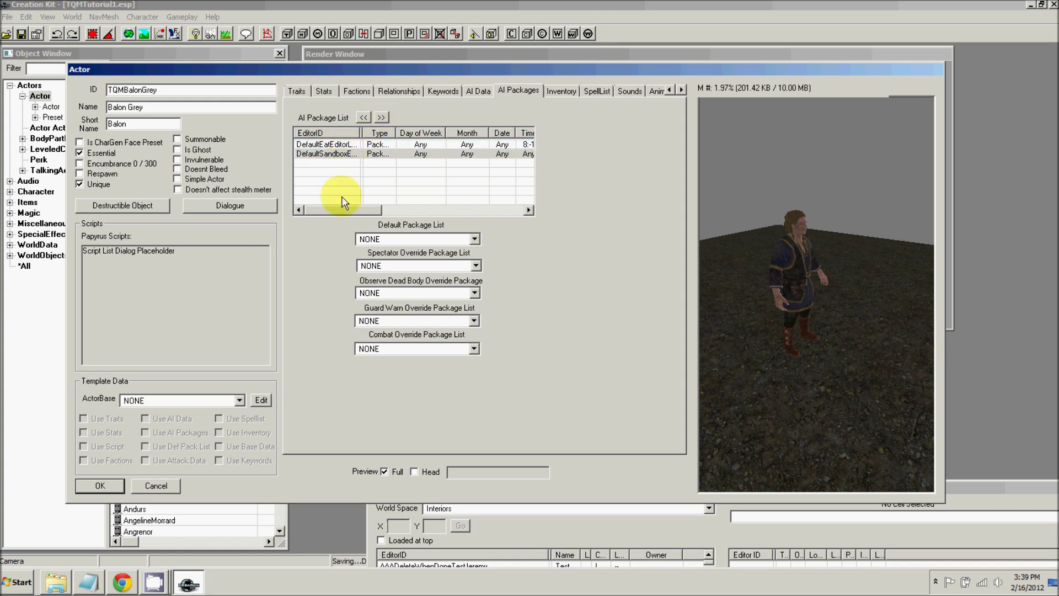
# - Check the schedule times and durations of the two AI packages, and accept the new actor
pyautogui.click(337, 144)
pyautogui.moveTo(363, 207)
pyautogui.mouseDown()
pyautogui.moveTo(399, 207)
pyautogui.moveTo(377, 207)
pyautogui.mouseUp()
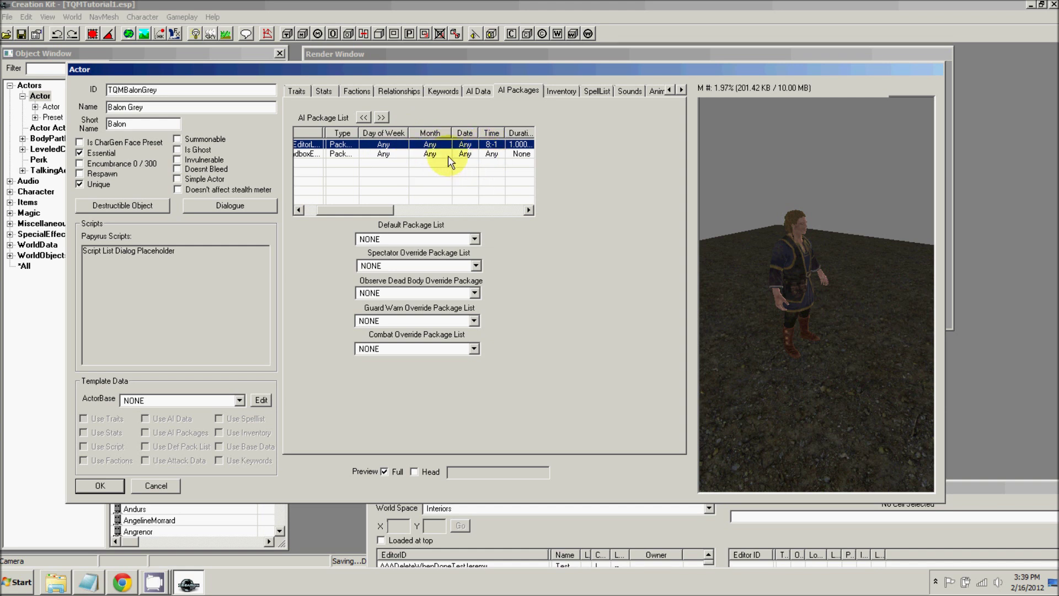
pyautogui.moveTo(358, 210); pyautogui.dragTo(350, 210)
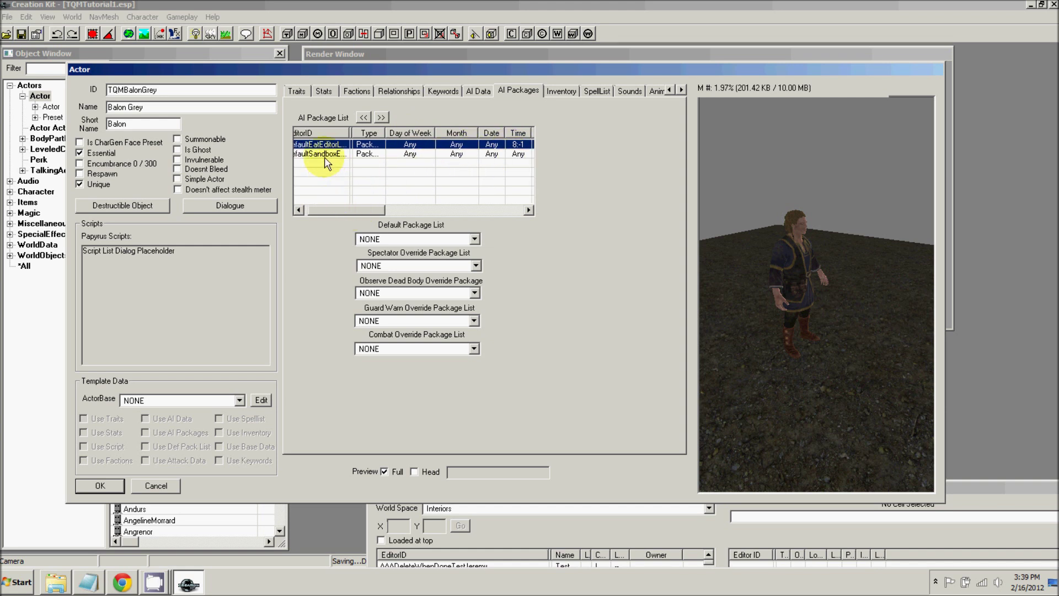
pyautogui.moveTo(349, 210); pyautogui.dragTo(346, 210)
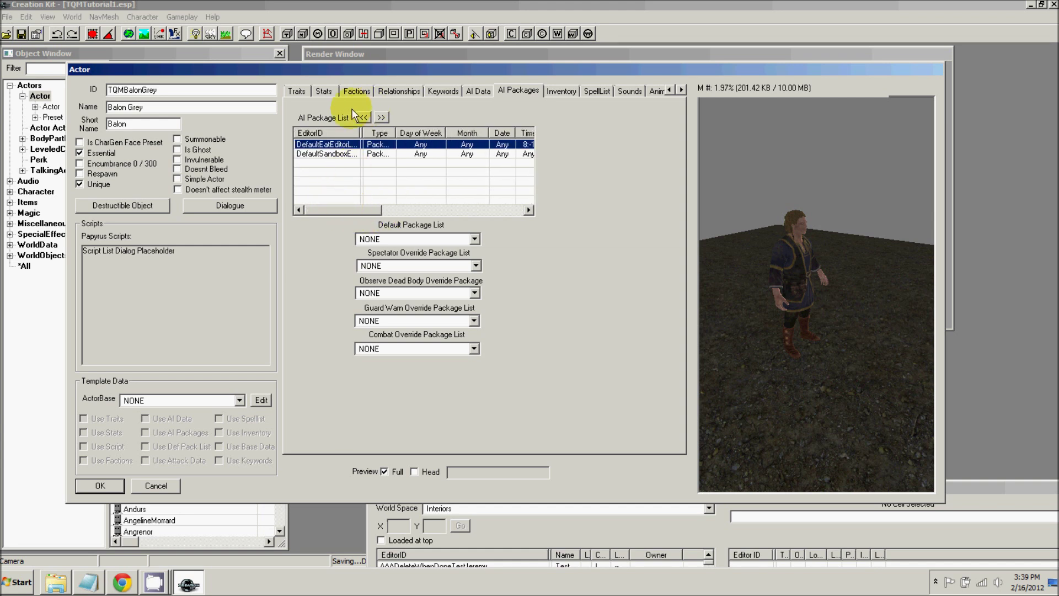
pyautogui.click(100, 486)
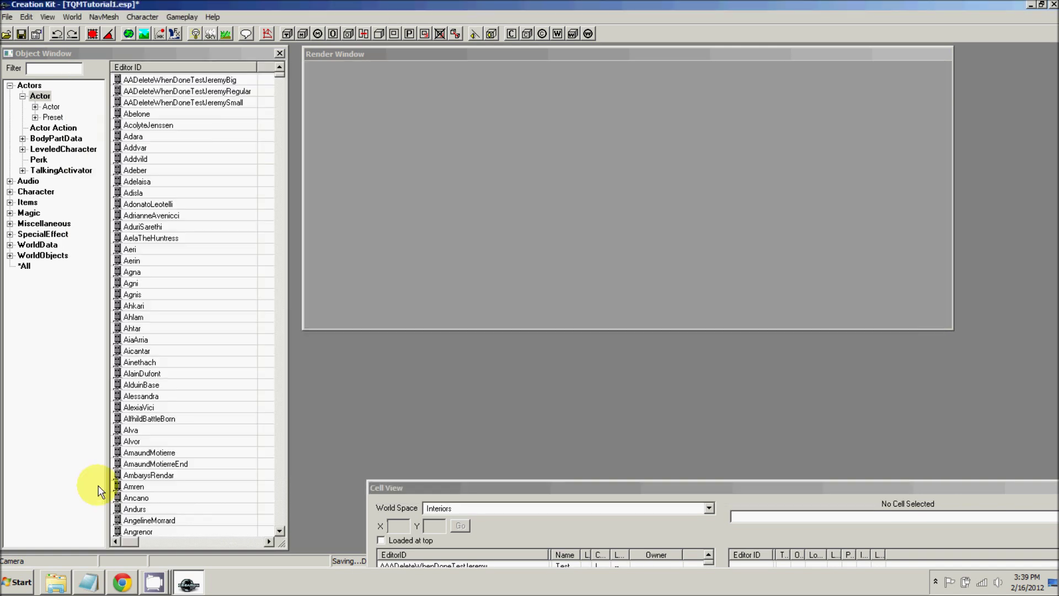
# - Load the interior cell RiftenBeeandBarb into the render view, accepting all model warnings
pyautogui.moveTo(430, 487); pyautogui.dragTo(373, 238)
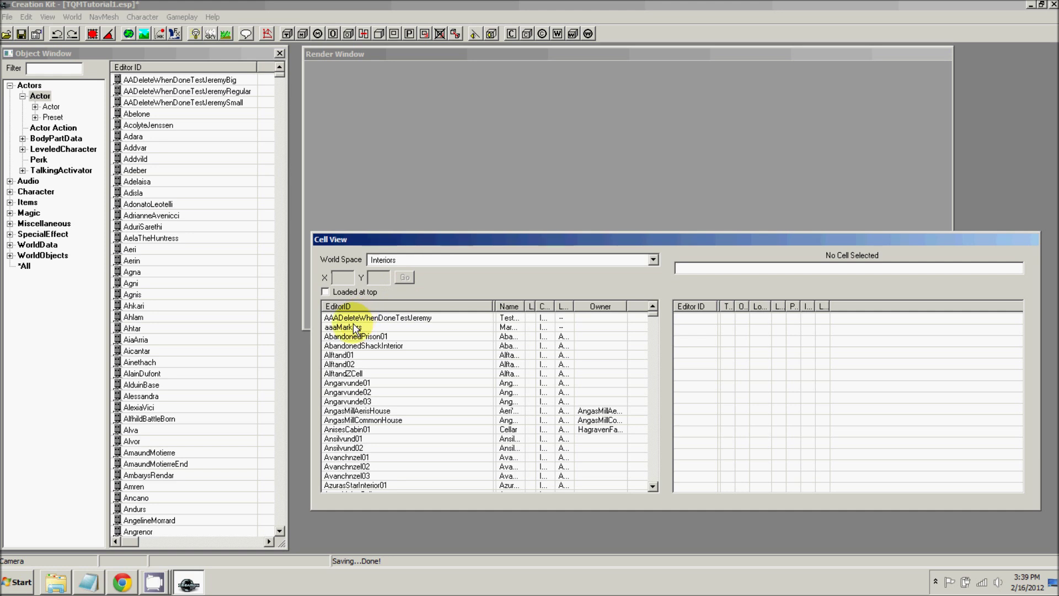
pyautogui.click(388, 260)
pyautogui.click(386, 269)
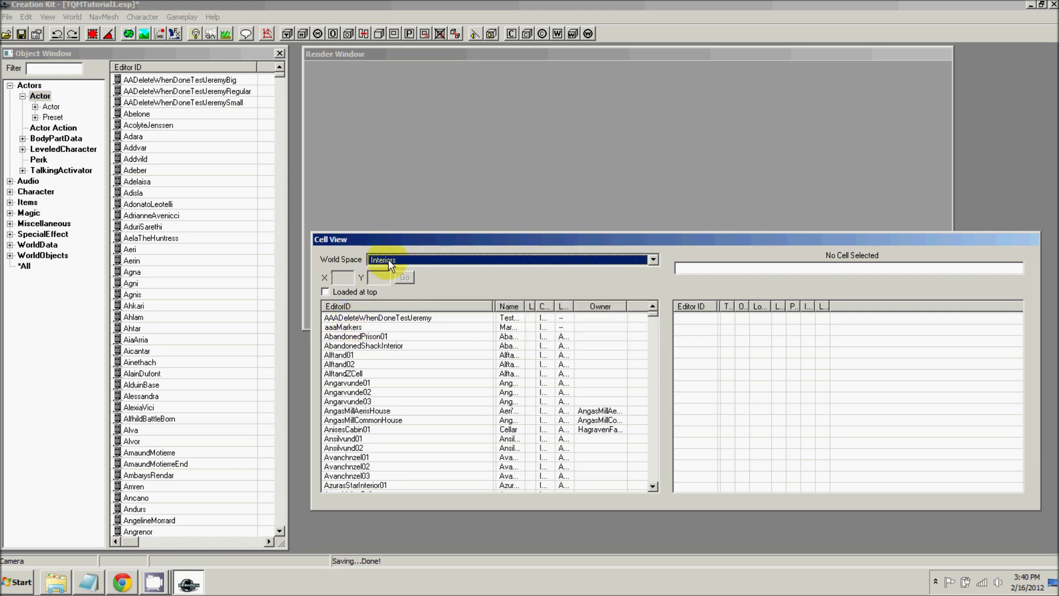
pyautogui.click(353, 328)
pyautogui.write('ri')
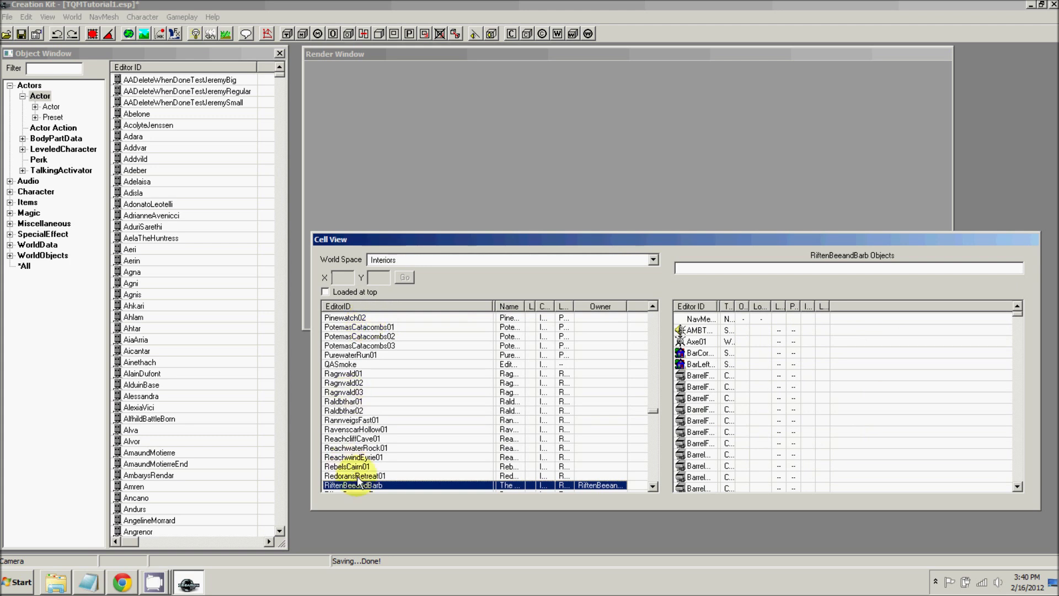
pyautogui.scroll(-1, 354, 475)
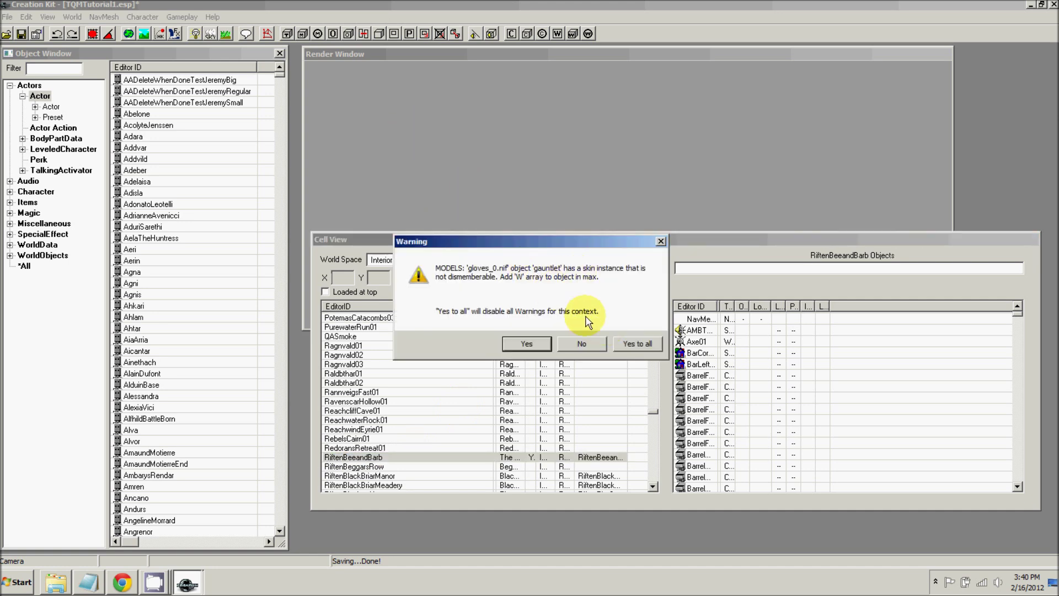
pyautogui.click(637, 343)
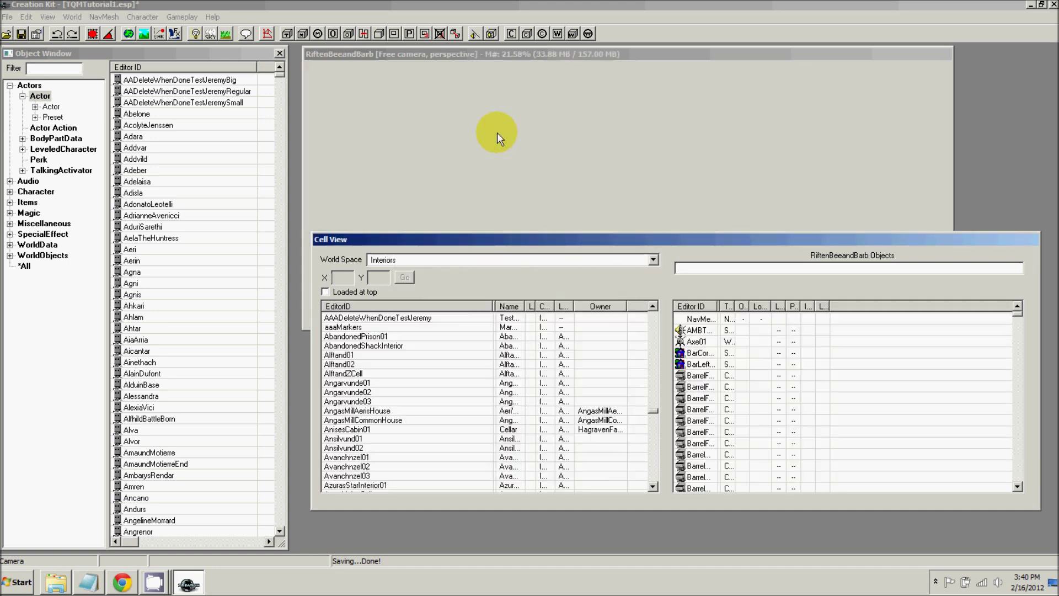
# - Find TQMBalonGrey with the filter TQM, place him on the inn floor beside the blue marker facing the entrance, and save the plugin
pyautogui.click(478, 57)
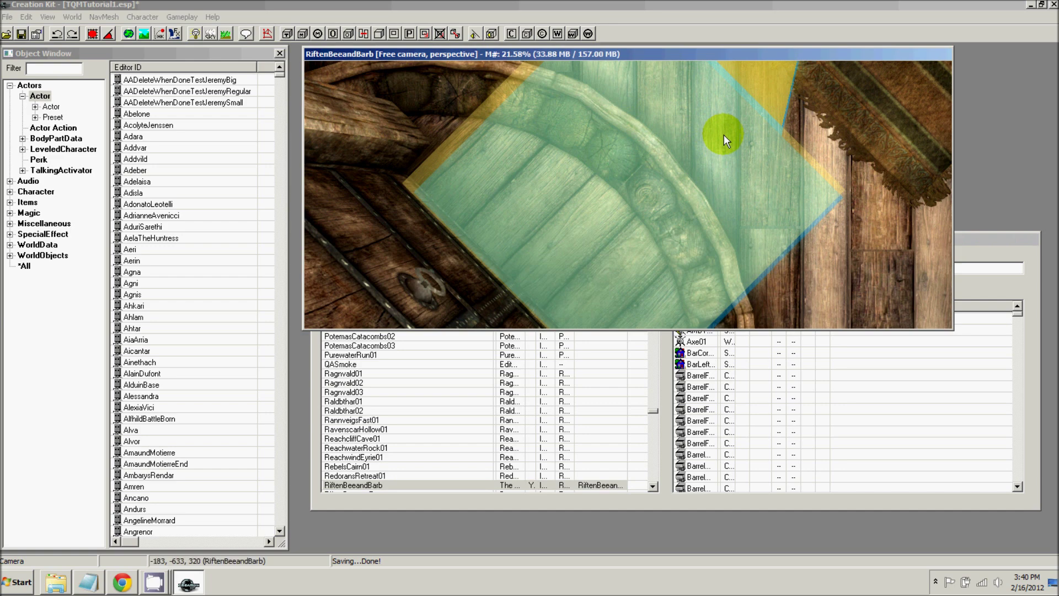
pyautogui.scroll(5, 706, 139)
pyautogui.click(643, 168)
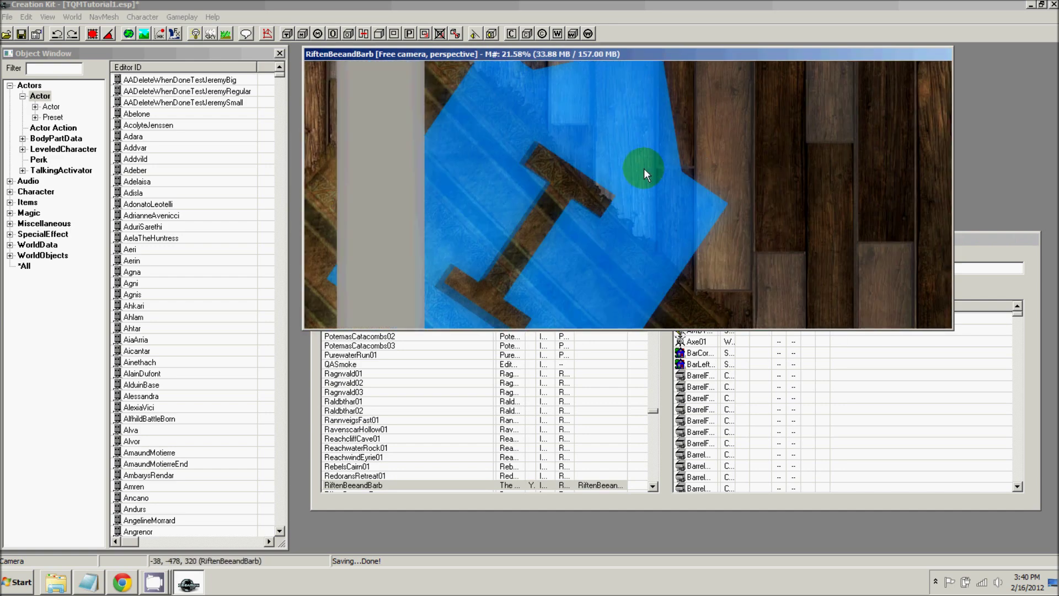
pyautogui.scroll(-3, 643, 172)
pyautogui.keyDown('shift'); pyautogui.moveTo(642, 166); pyautogui.dragTo(643, 105, button='middle'); pyautogui.keyUp('shift')
pyautogui.keyDown('shift'); pyautogui.moveTo(688, 202); pyautogui.dragTo(607, 147, button='middle'); pyautogui.keyUp('shift')
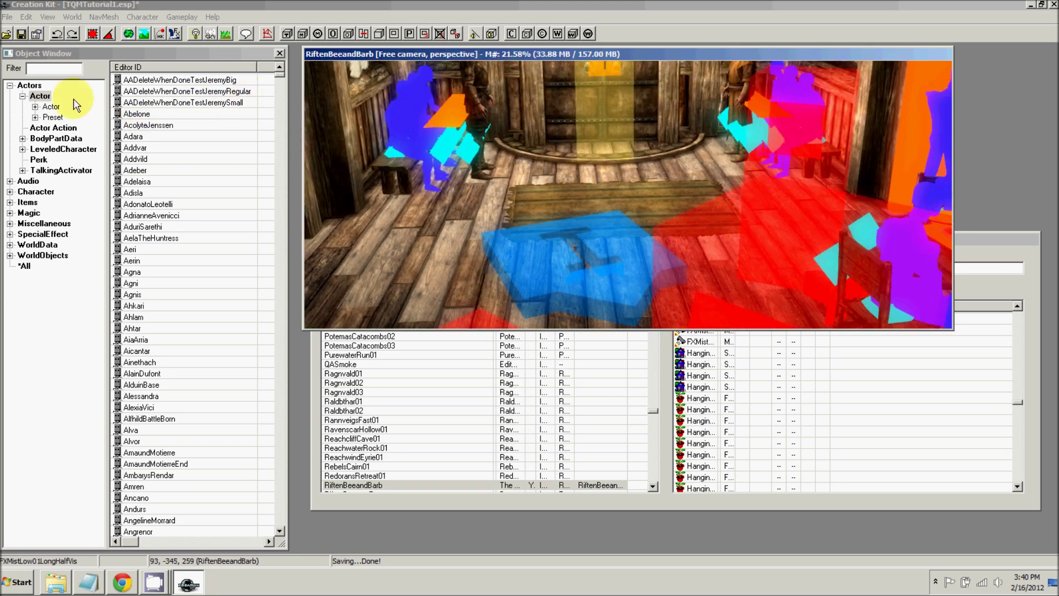
pyautogui.click(40, 96)
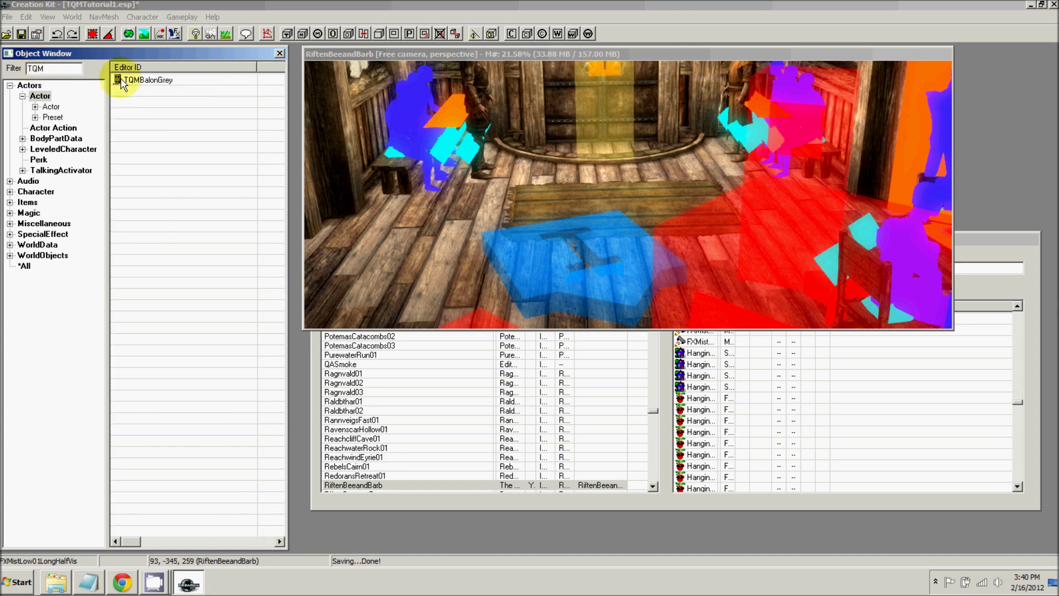
pyautogui.click(135, 80)
pyautogui.moveTo(135, 80); pyautogui.dragTo(609, 286)
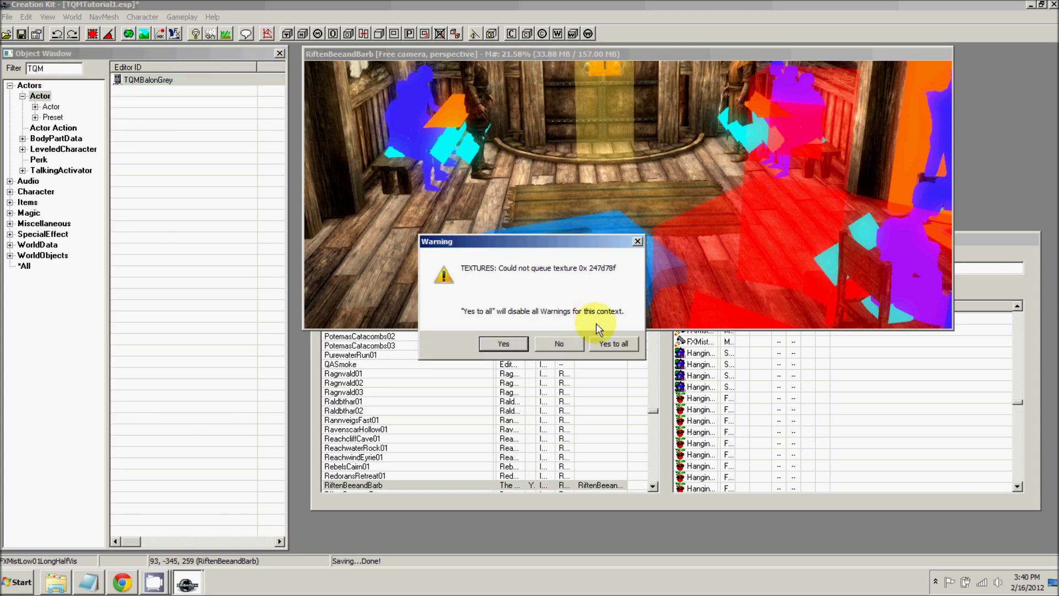
pyautogui.click(604, 343)
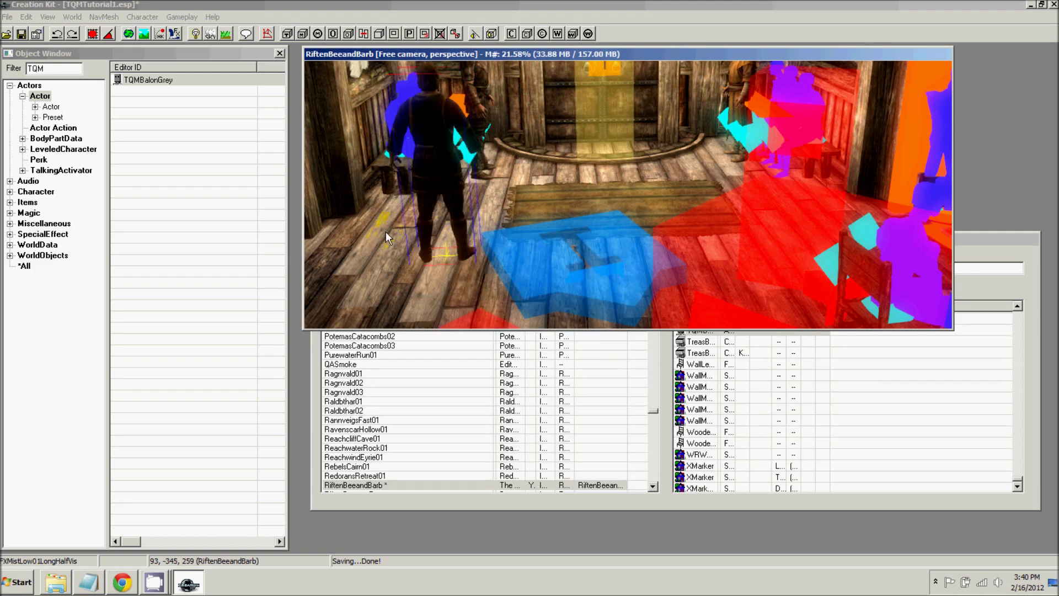
pyautogui.click(22, 34)
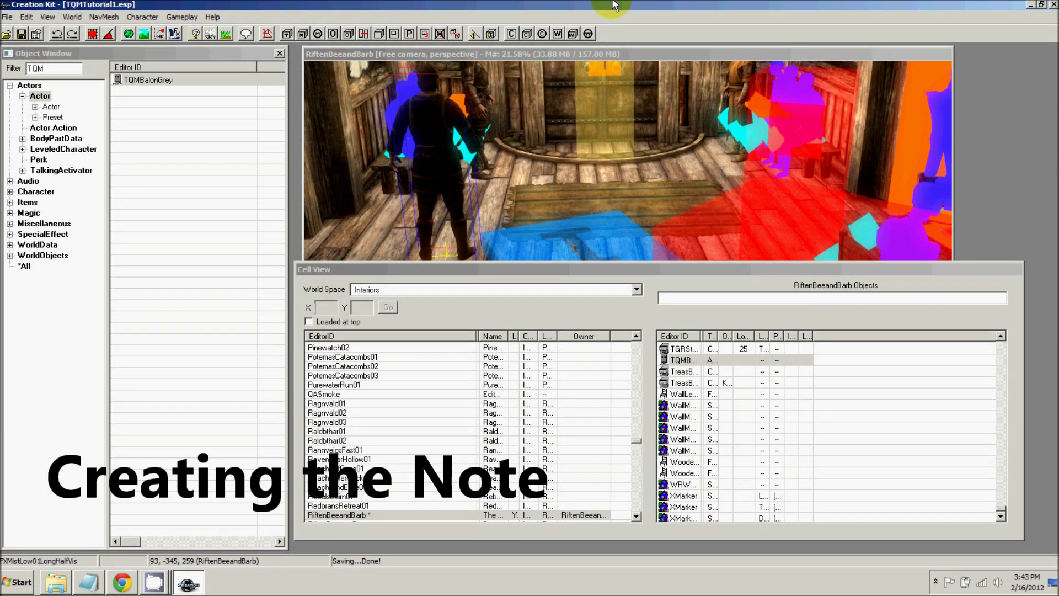
# - Filter the Book items by Note and open MS01WeylinNote for editing
pyautogui.click(23, 96)
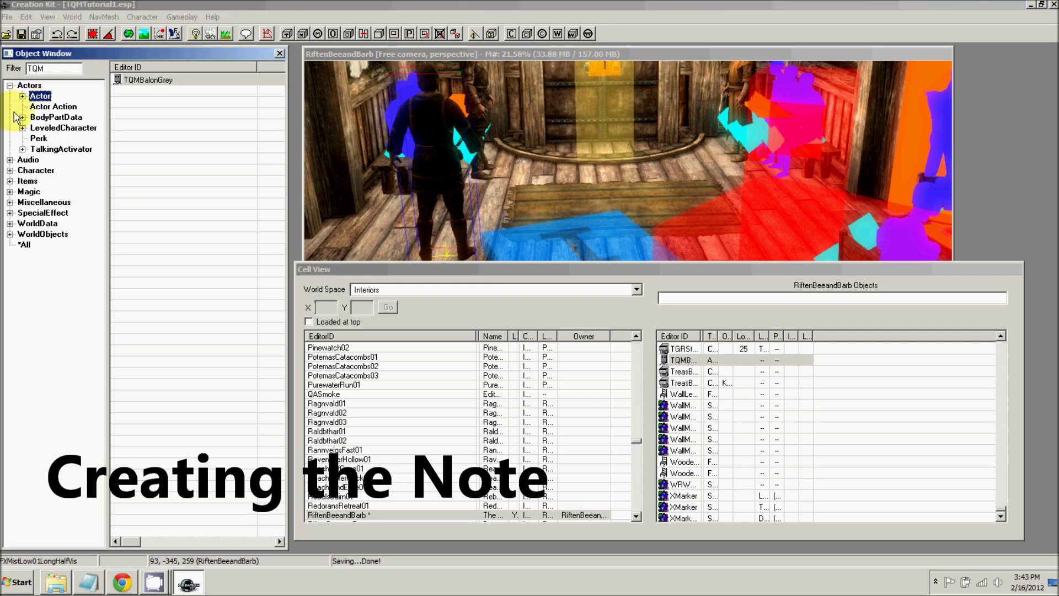
pyautogui.click(9, 85)
pyautogui.click(10, 118)
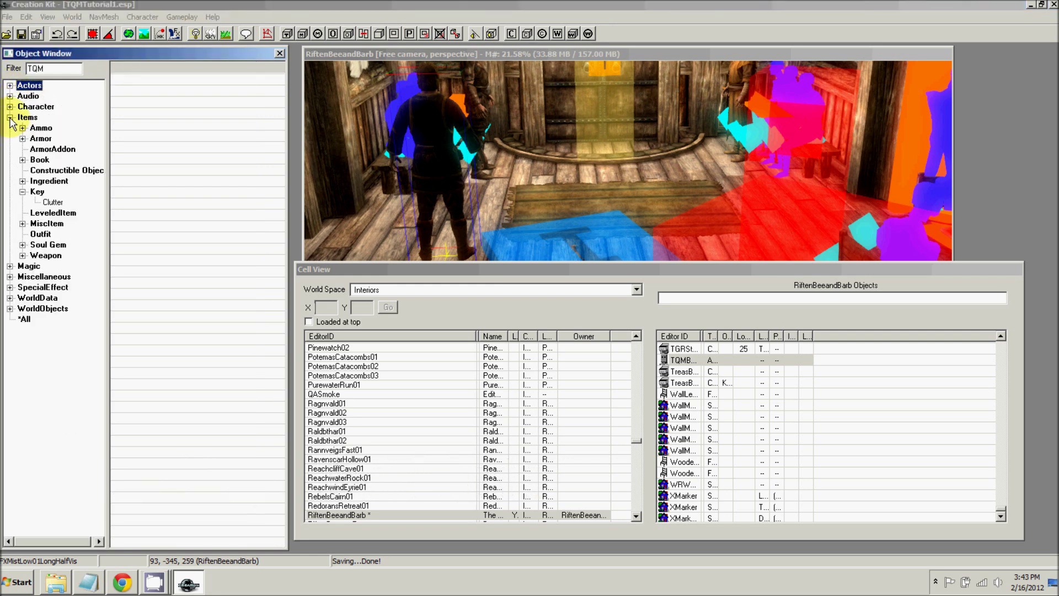
pyautogui.doubleClick(34, 160)
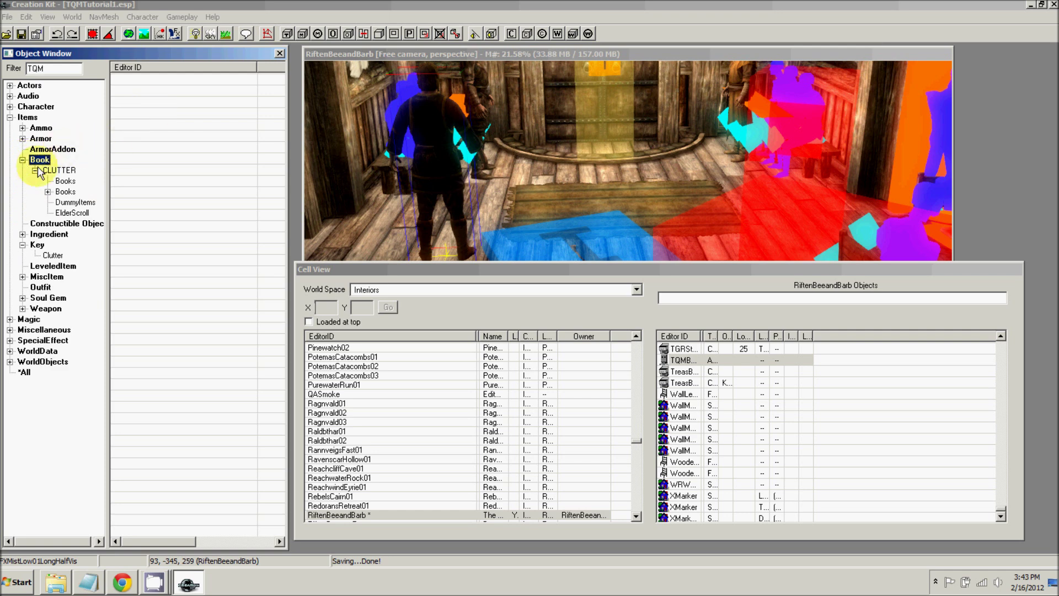
pyautogui.doubleClick(36, 68)
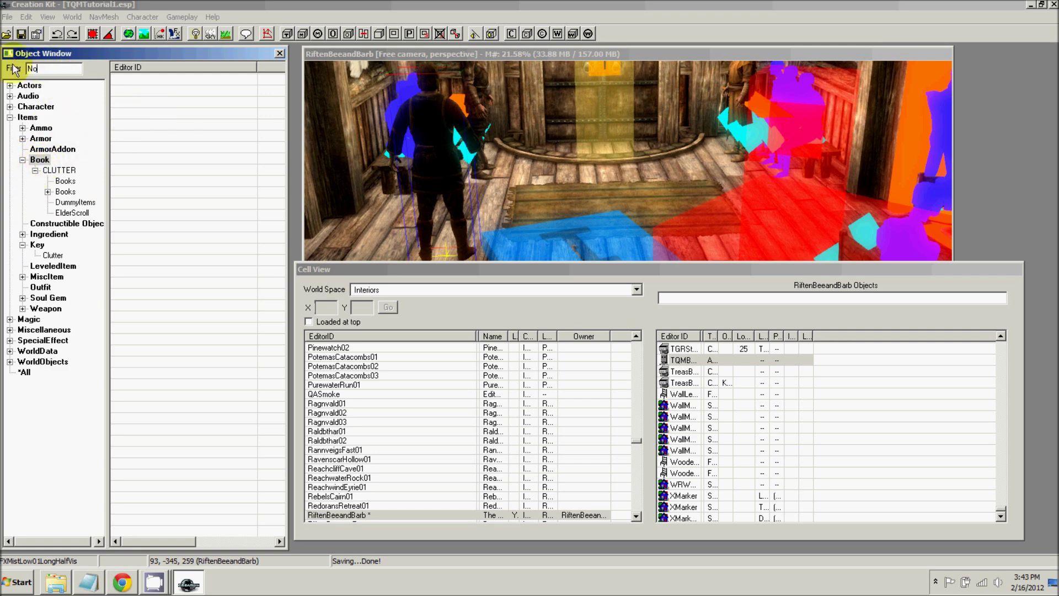
pyautogui.moveTo(280, 165); pyautogui.dragTo(285, 400)
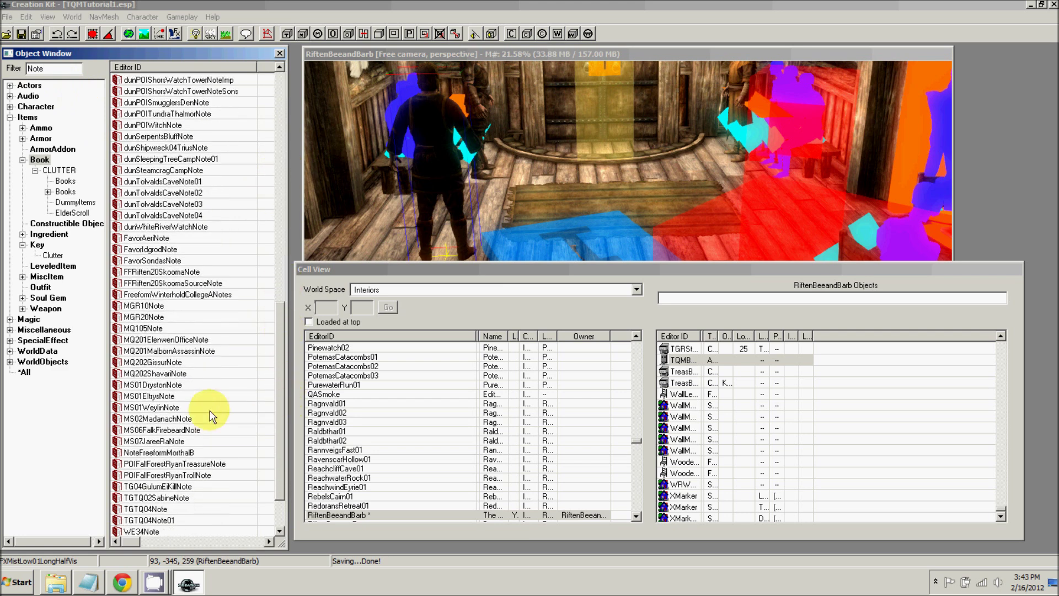
pyautogui.click(138, 408)
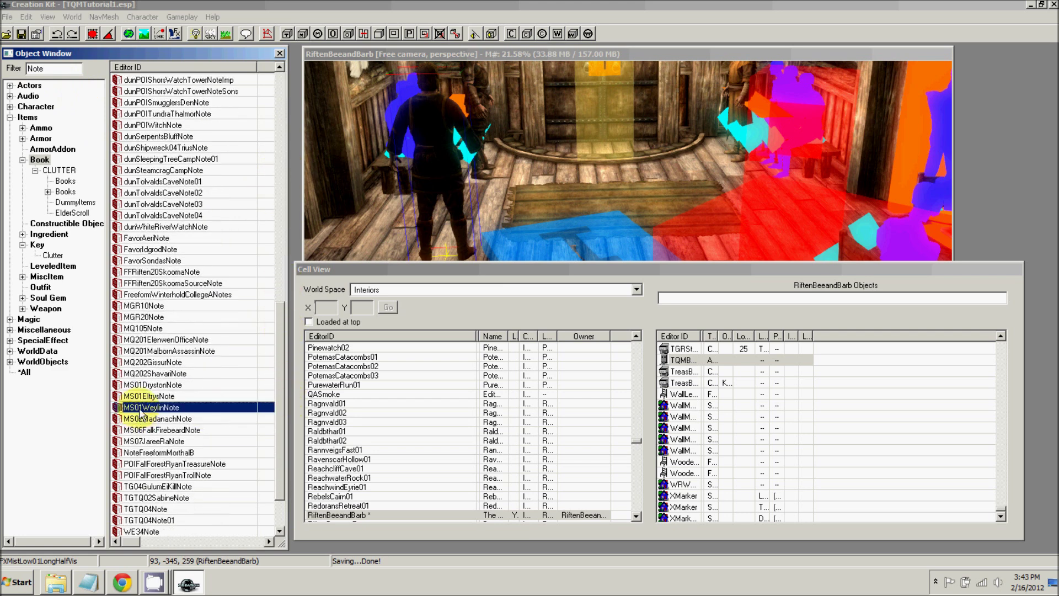
pyautogui.rightClick(142, 410)
pyautogui.click(157, 426)
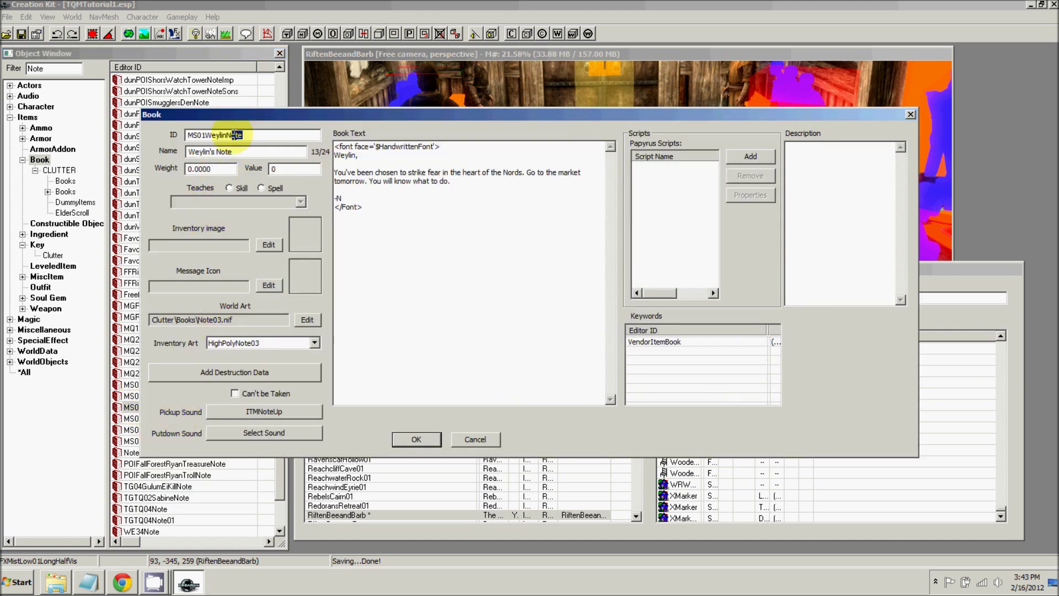
# - Change the note's ID to TQMNote and its name to Balon Grey's Note
pyautogui.write('T')
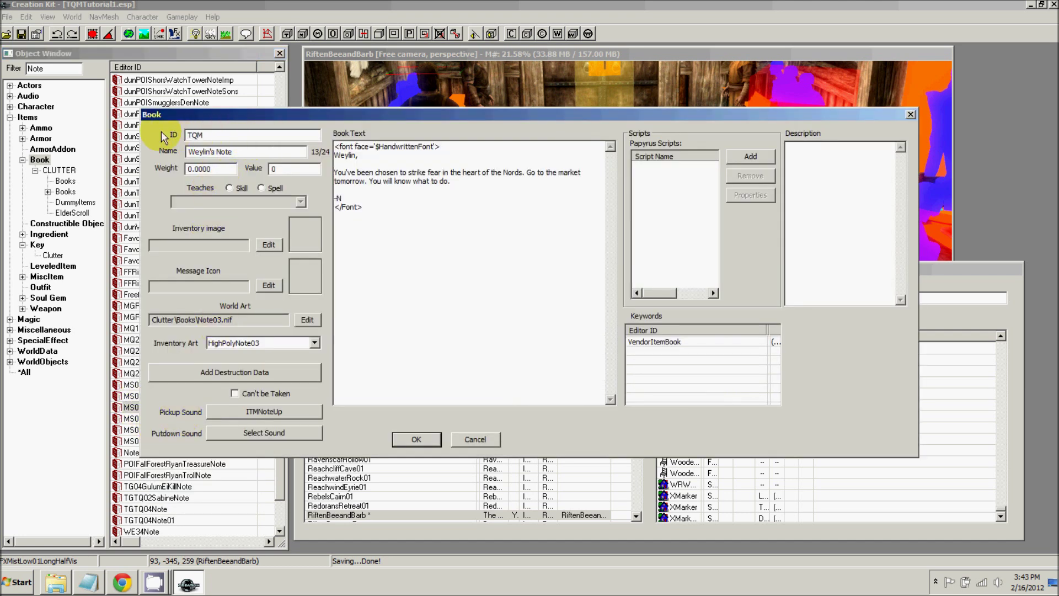
pyautogui.write('QMNote')
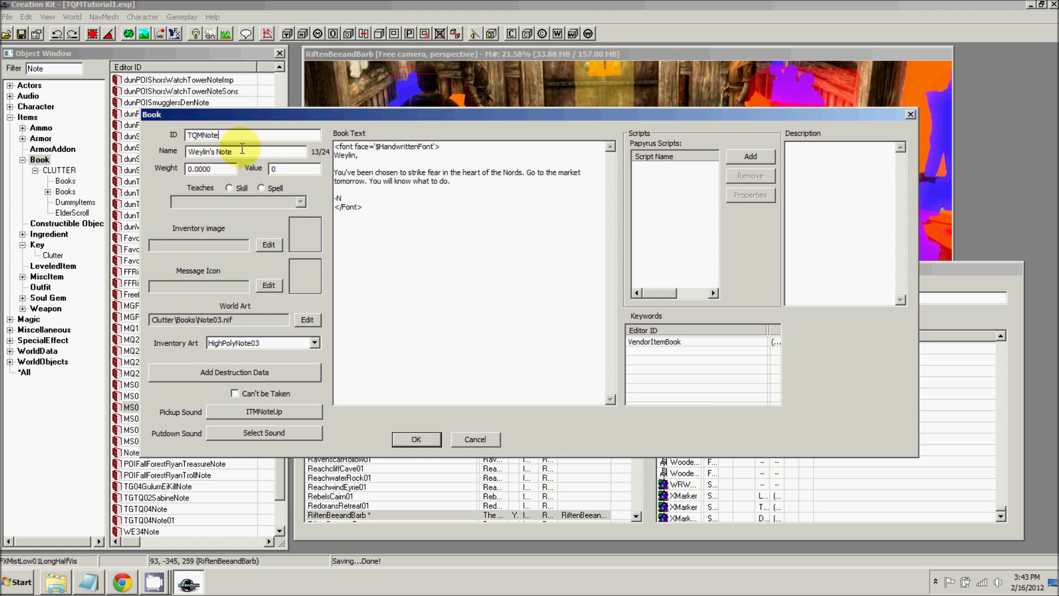
pyautogui.press('Tab')
pyautogui.write('B')
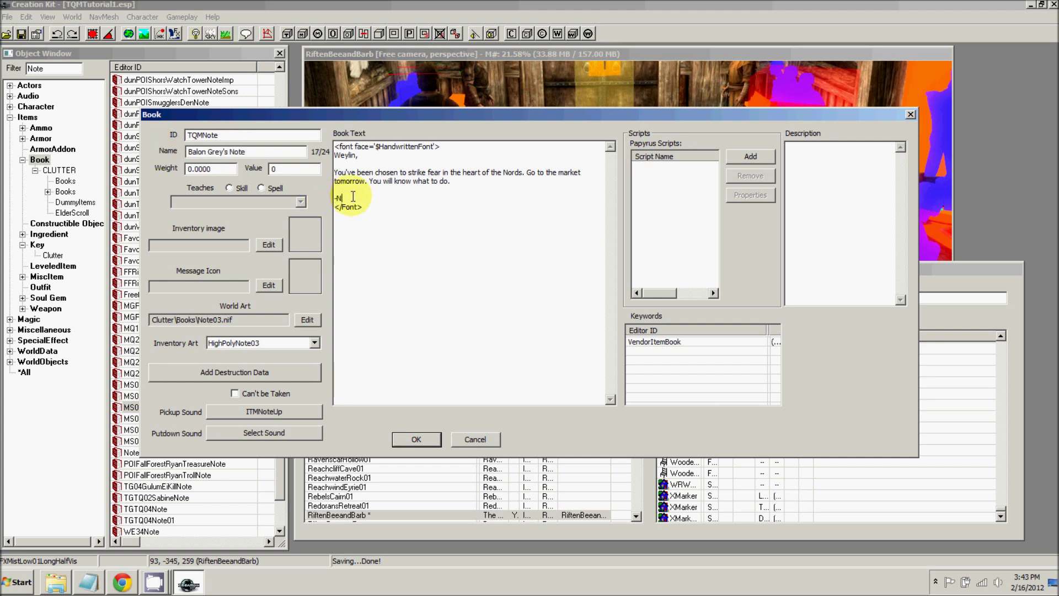
# - Replace the letter between the font tags with a "Dear Friend," request for help killing the bandit king, signed "Yours Truly, Balon Grey"
pyautogui.moveTo(342, 199); pyautogui.dragTo(334, 155)
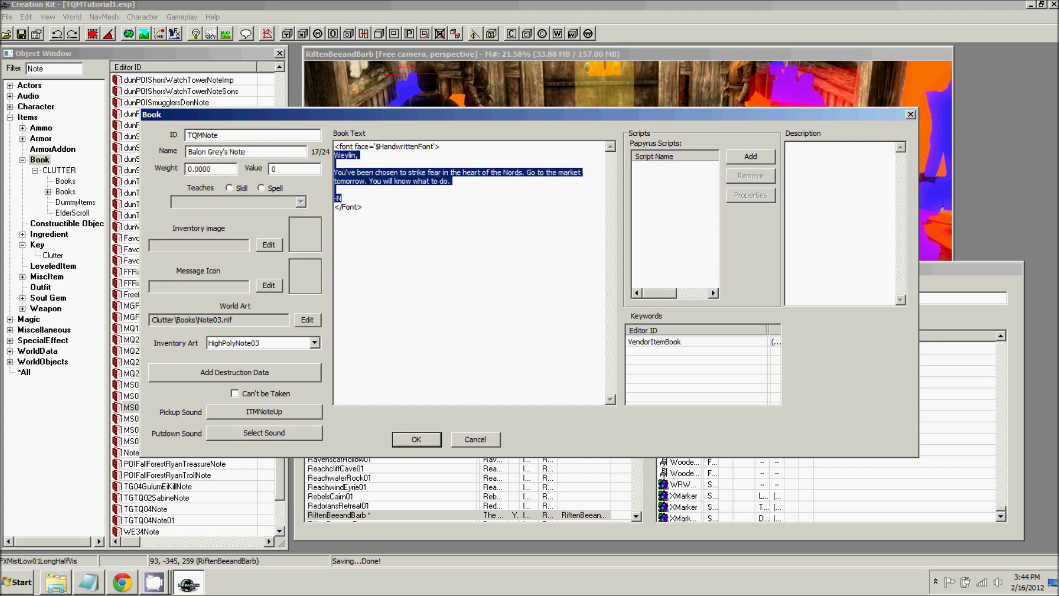
pyautogui.hotkey('alt', 'Tab')
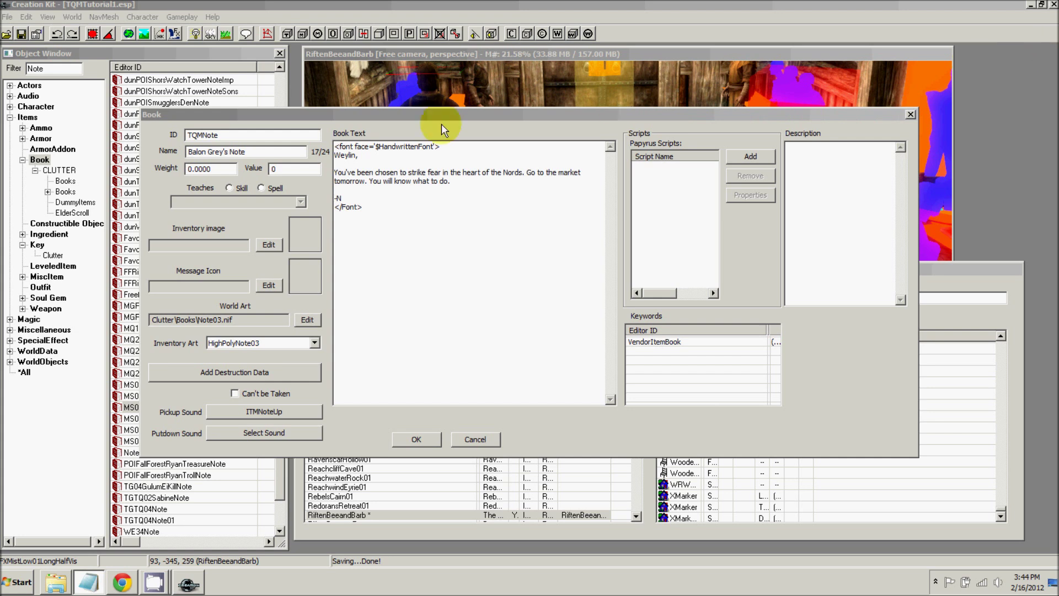
pyautogui.click(330, 164)
pyautogui.write('Dear Friend,  If you would be so kind as to assist me with killing the bandit king, I would be most appreciative.  Yours Truly, Balon Grey')
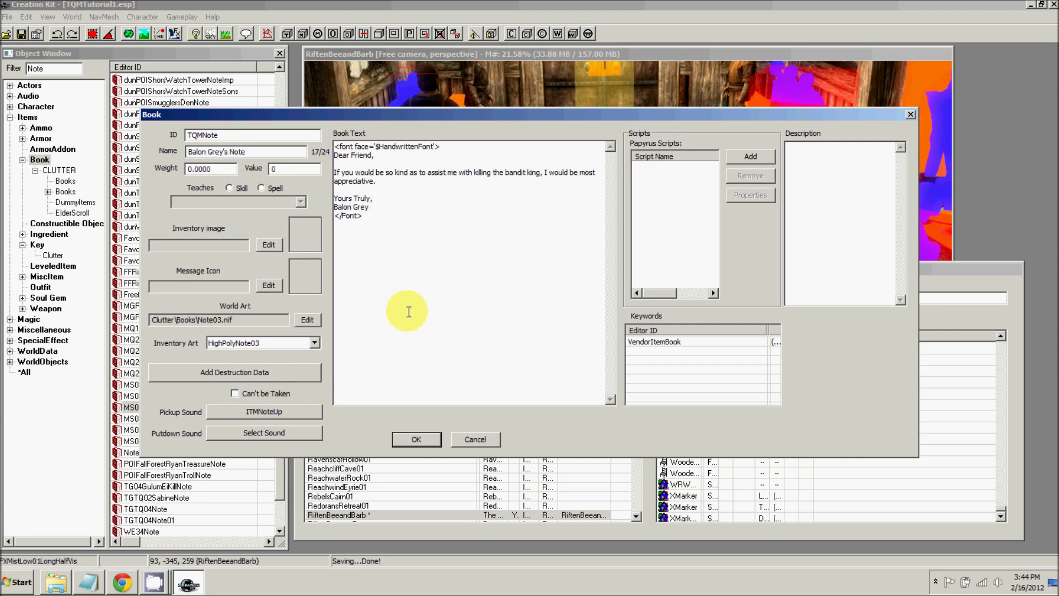
# - Accept the note as a new form, ignoring all spelling suggestions, and filter the book list by TQM
pyautogui.click(416, 438)
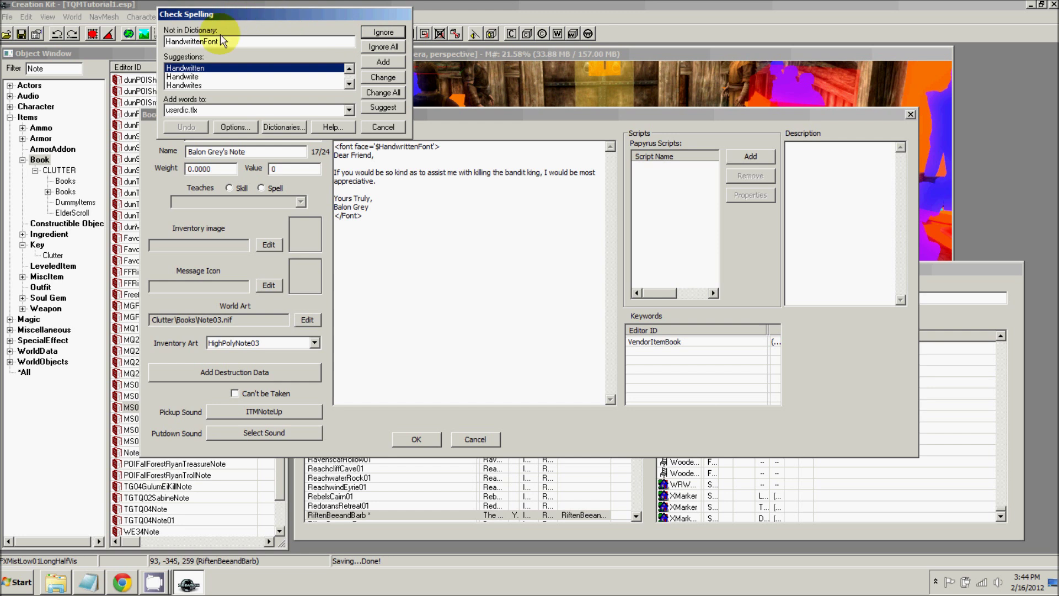
pyautogui.click(369, 32)
pyautogui.click(371, 32)
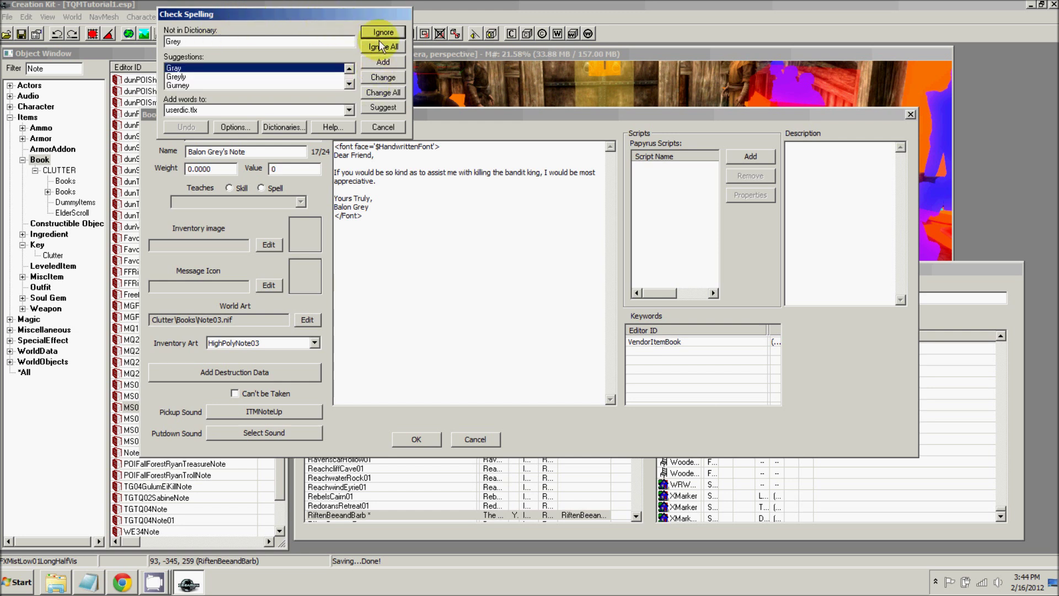
pyautogui.click(383, 32)
pyautogui.click(434, 445)
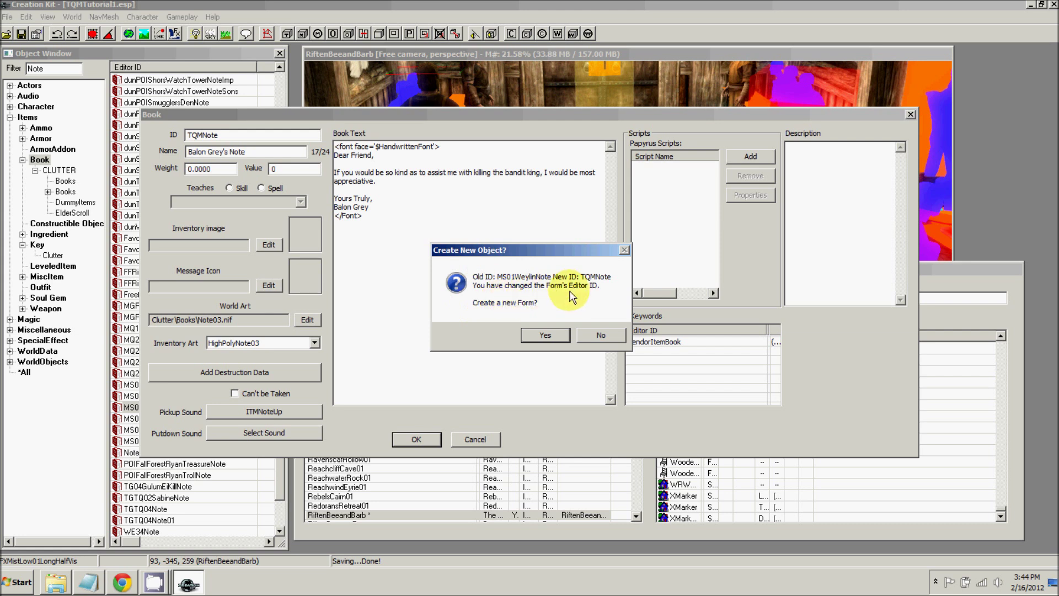
pyautogui.click(531, 336)
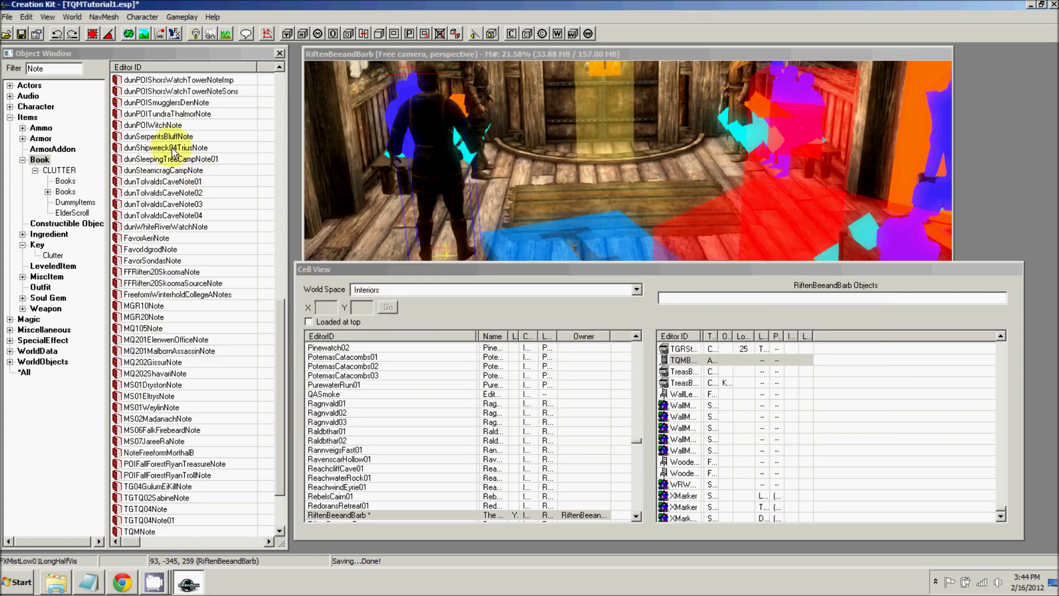
pyautogui.click(6, 72)
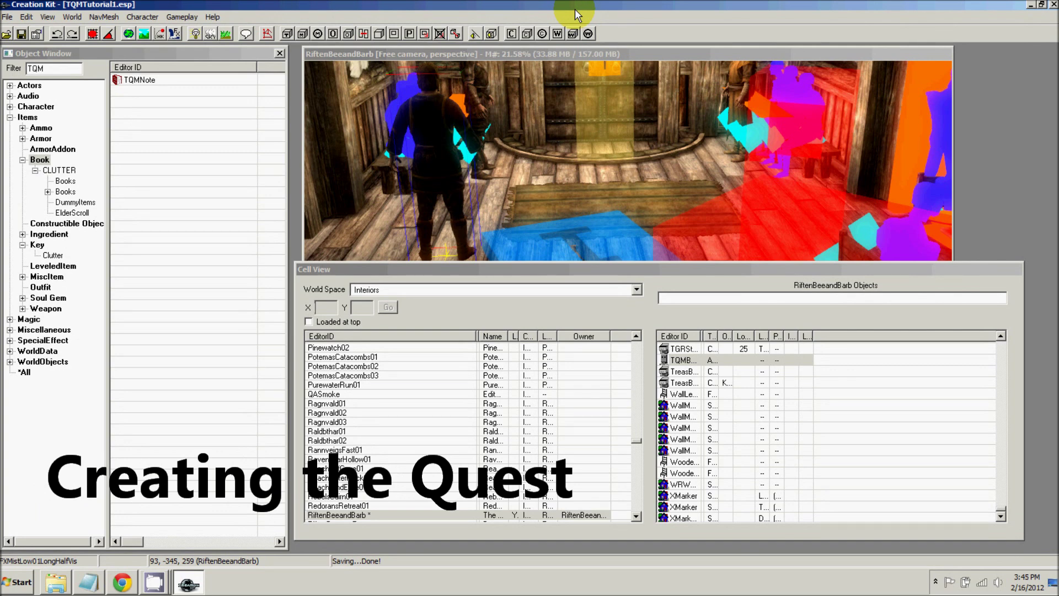
# - Create a new quest with the ID TQMQuest01 and the quest name Balon Grey's Note
pyautogui.click(10, 117)
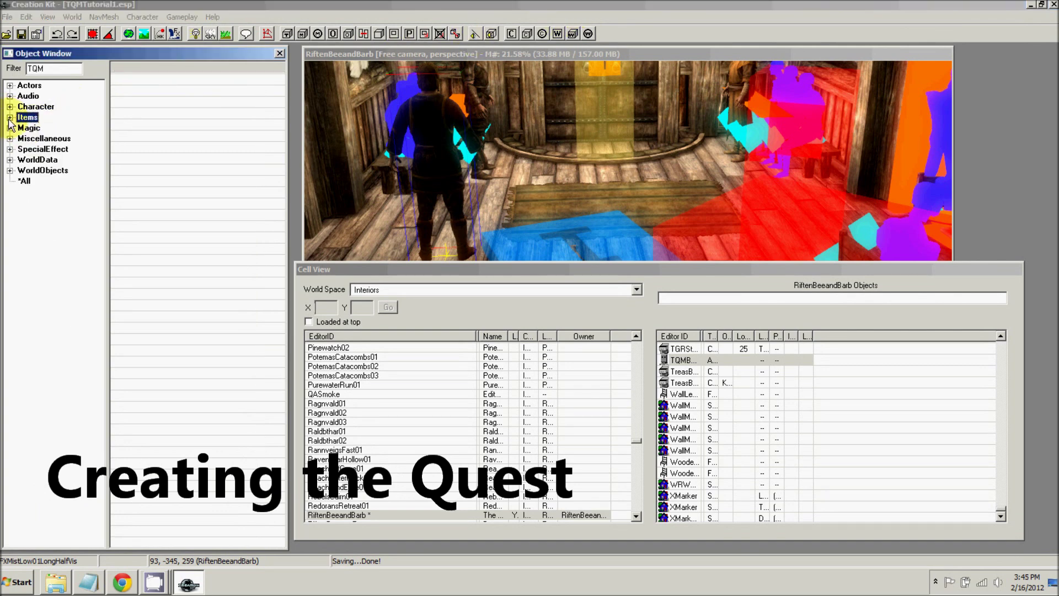
pyautogui.click(10, 106)
pyautogui.doubleClick(41, 192)
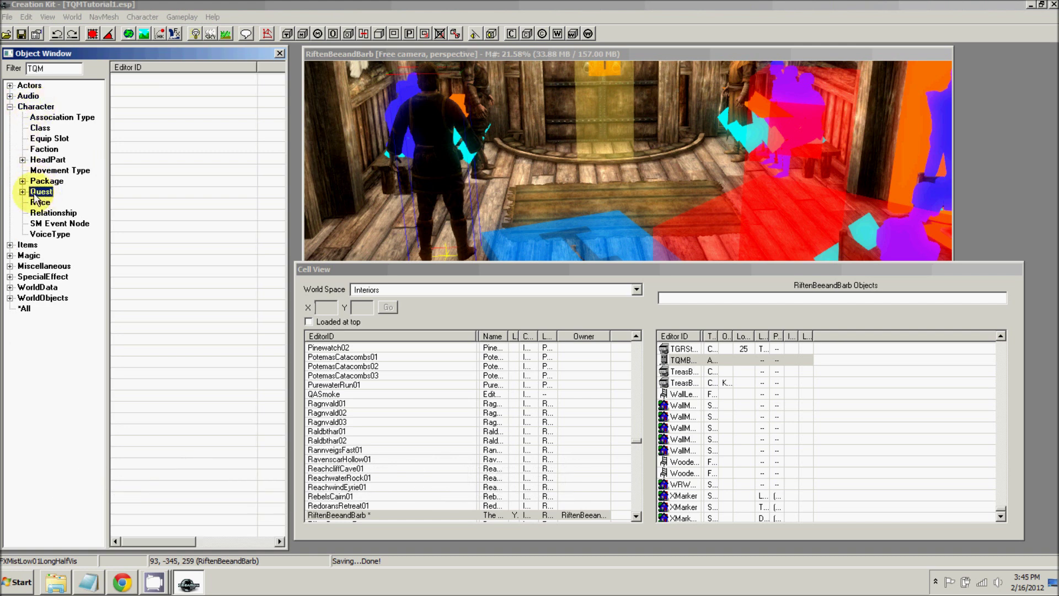
pyautogui.rightClick(191, 146)
pyautogui.click(206, 153)
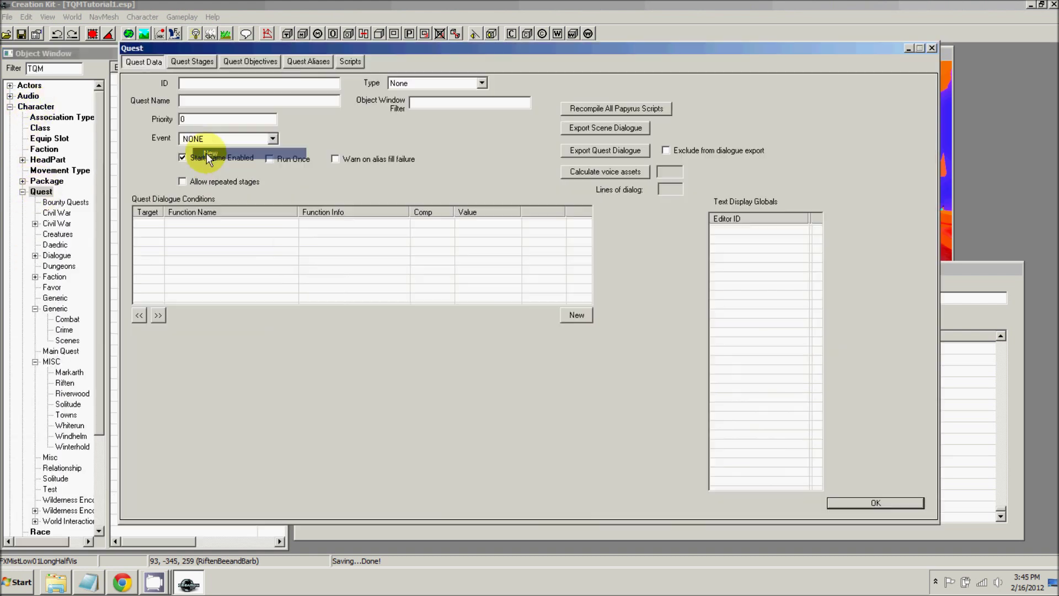
pyautogui.click(195, 101)
pyautogui.write("Balon Grey's Note")
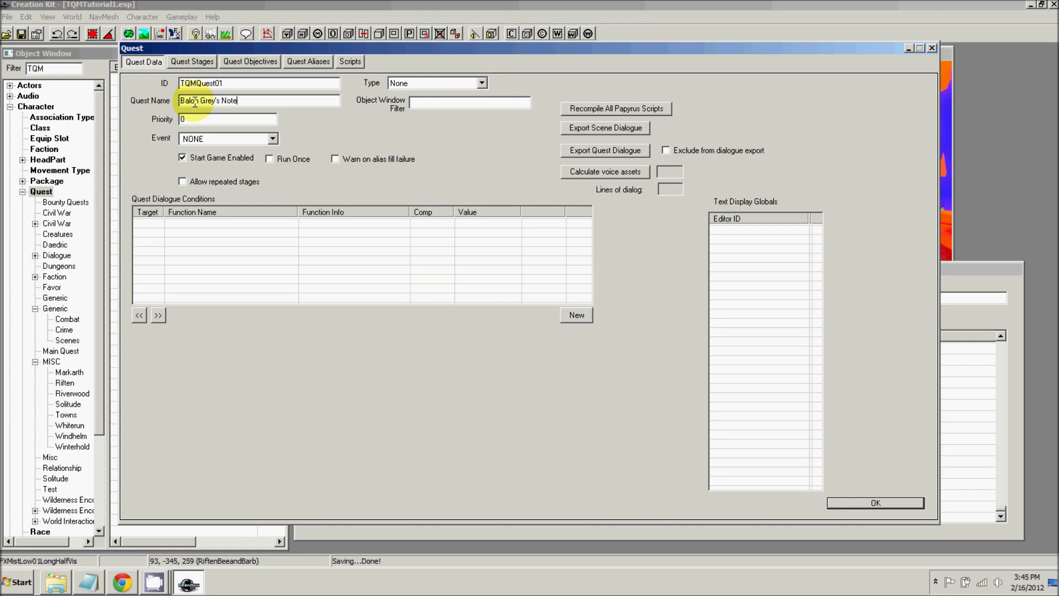
# - Set the quest's priority to 60, its type to Side Quests and its event to Change Location Event
pyautogui.doubleClick(197, 120)
pyautogui.write('60')
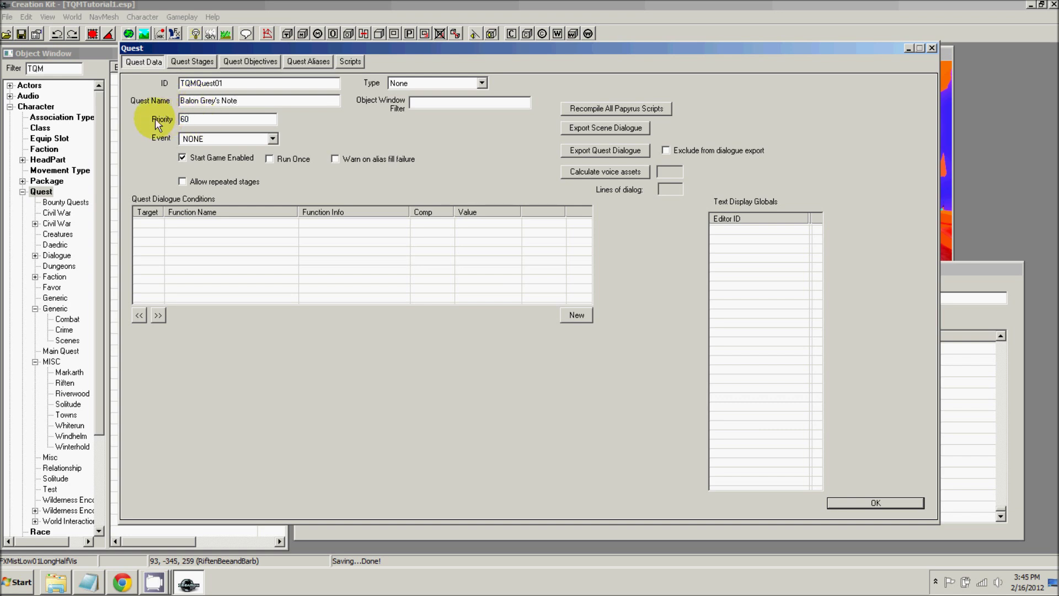
pyautogui.click(418, 83)
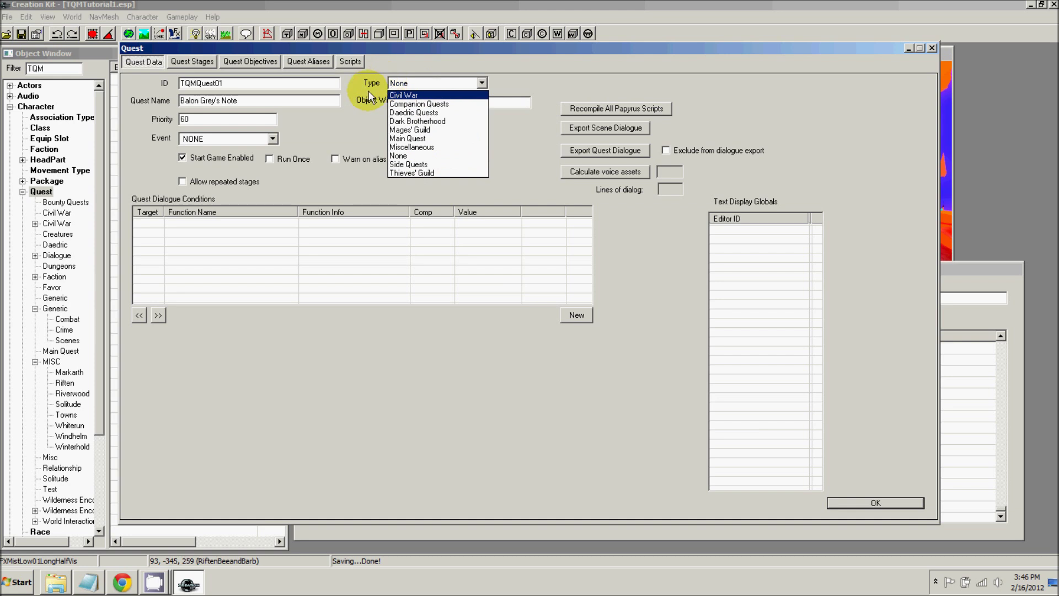
pyautogui.click(409, 164)
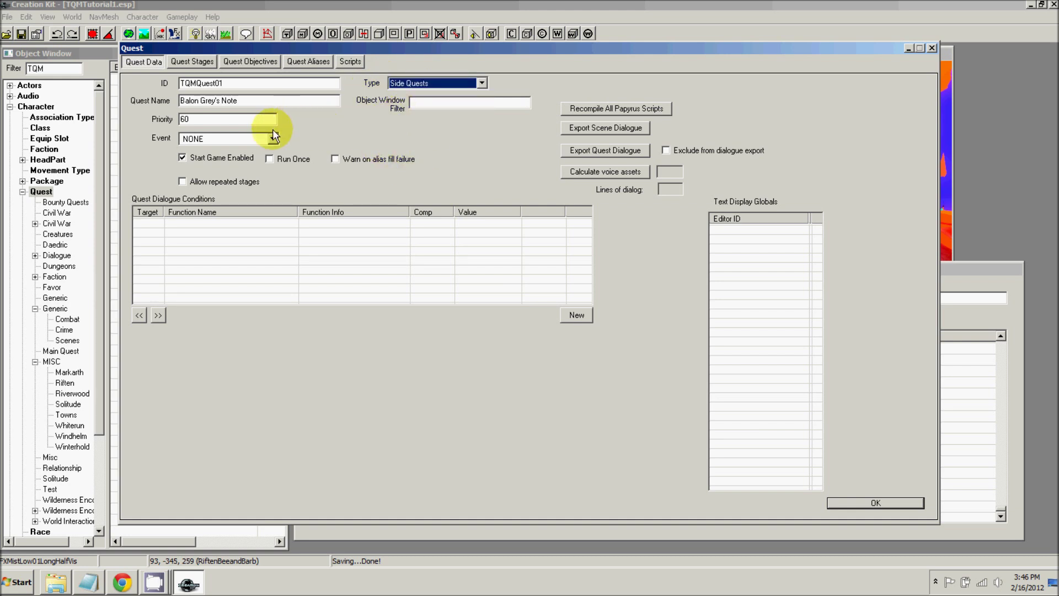
pyautogui.click(253, 139)
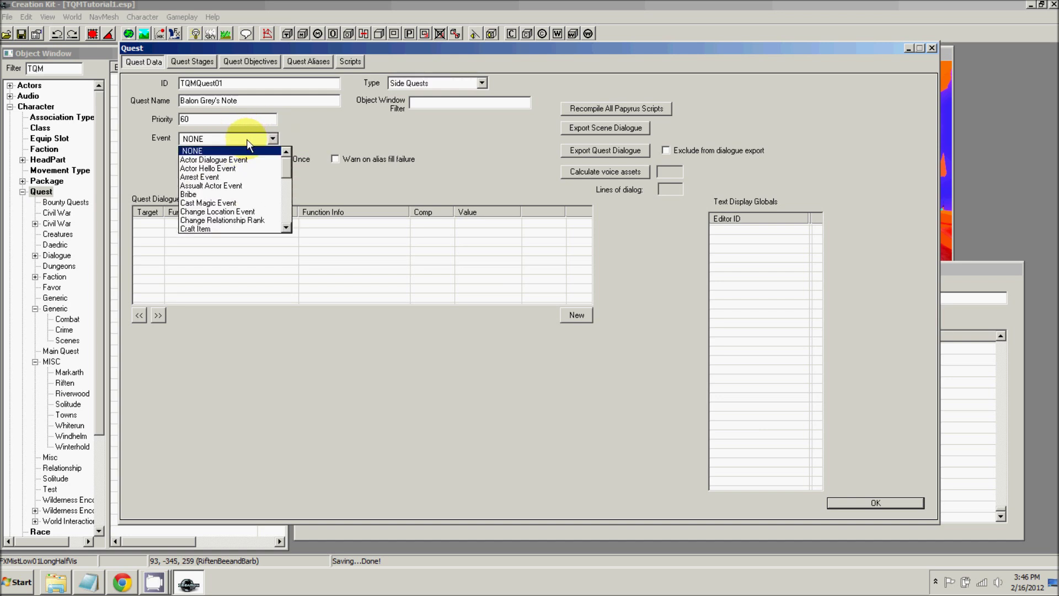
pyautogui.click(234, 212)
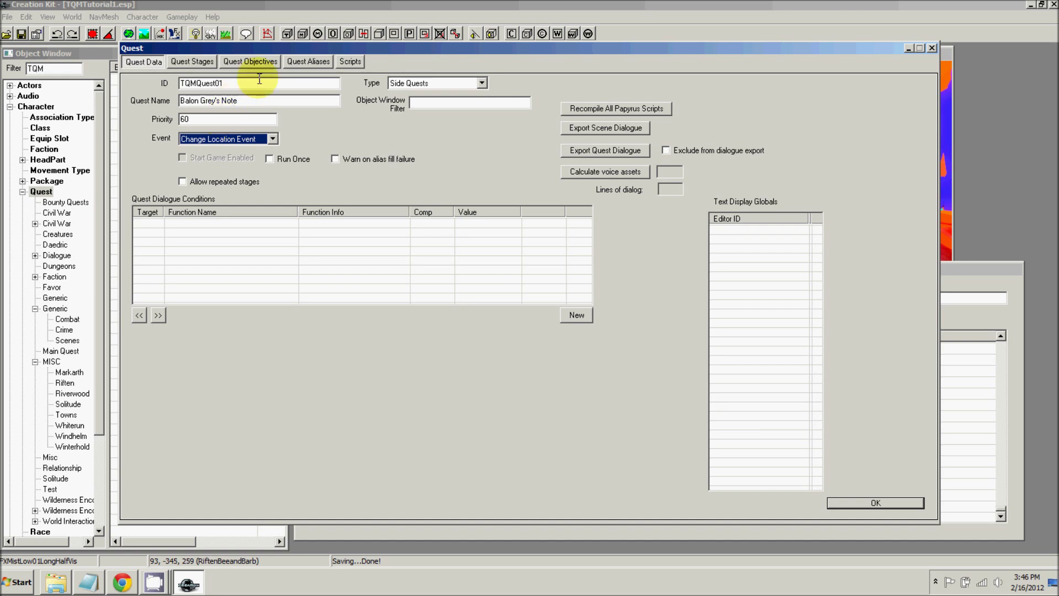
# - Add quest stage 0 and mark it as the start up stage
pyautogui.click(179, 60)
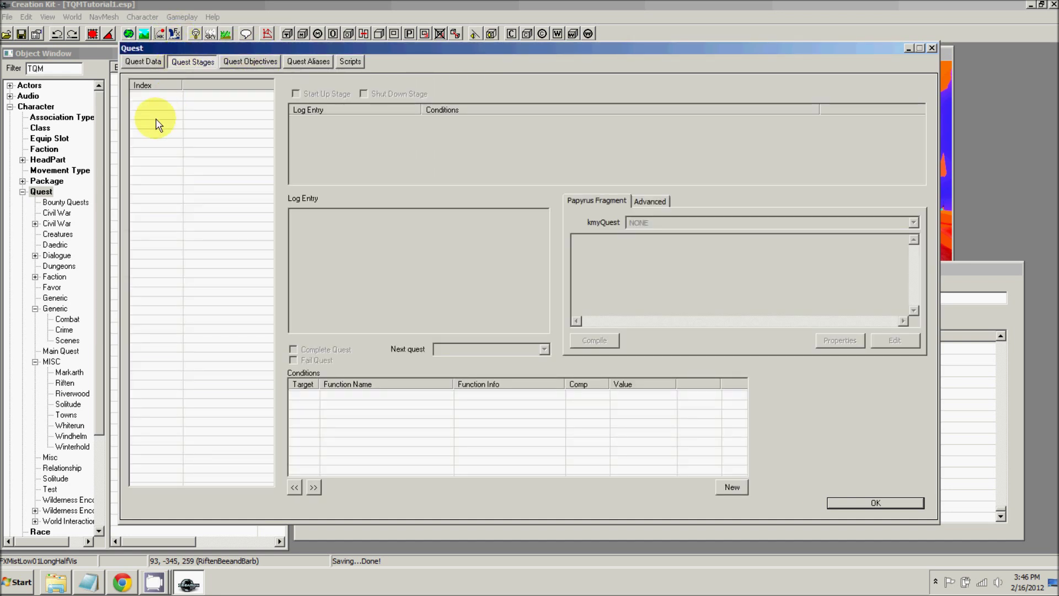
pyautogui.rightClick(159, 109)
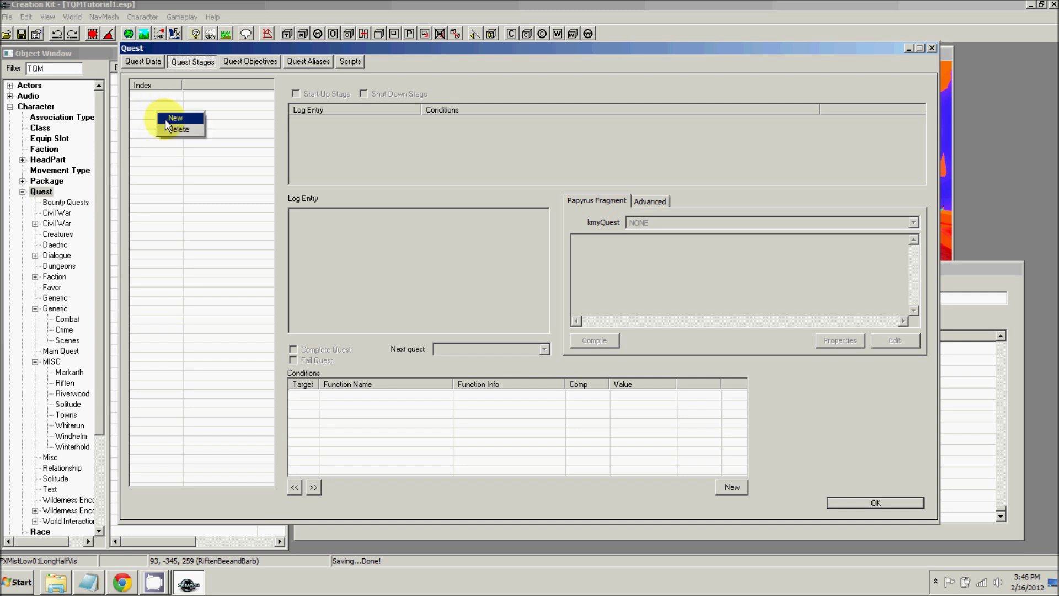
pyautogui.click(172, 114)
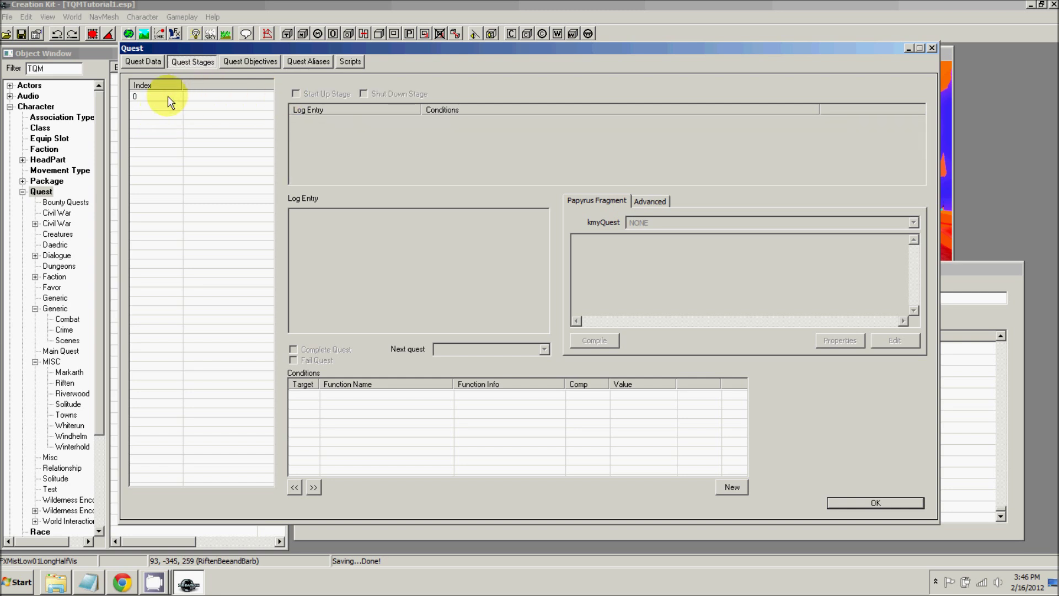
pyautogui.click(165, 95)
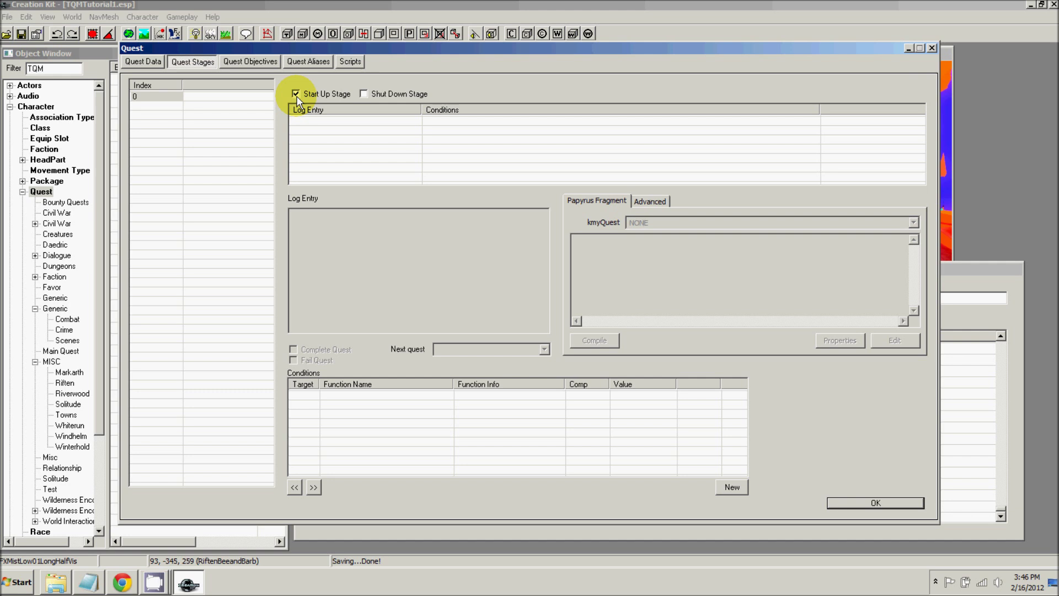
# - Add three more quest stages with the indexes 10, 20 and 30
pyautogui.rightClick(160, 127)
pyautogui.click(171, 134)
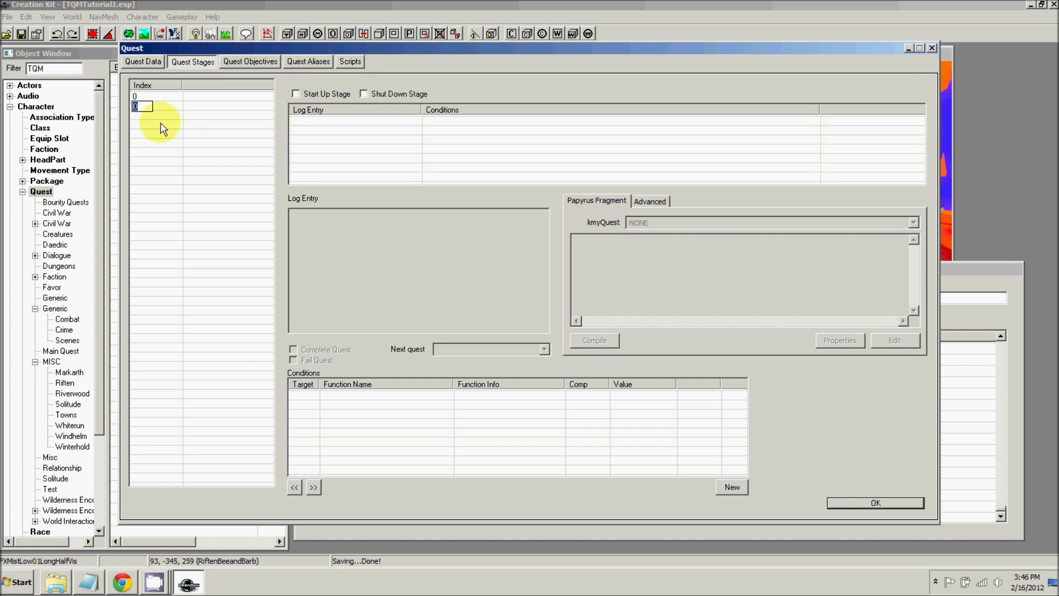
pyautogui.write('10')
pyautogui.press('Return')
pyautogui.rightClick(144, 127)
pyautogui.click(157, 138)
pyautogui.write('20')
pyautogui.press('Return')
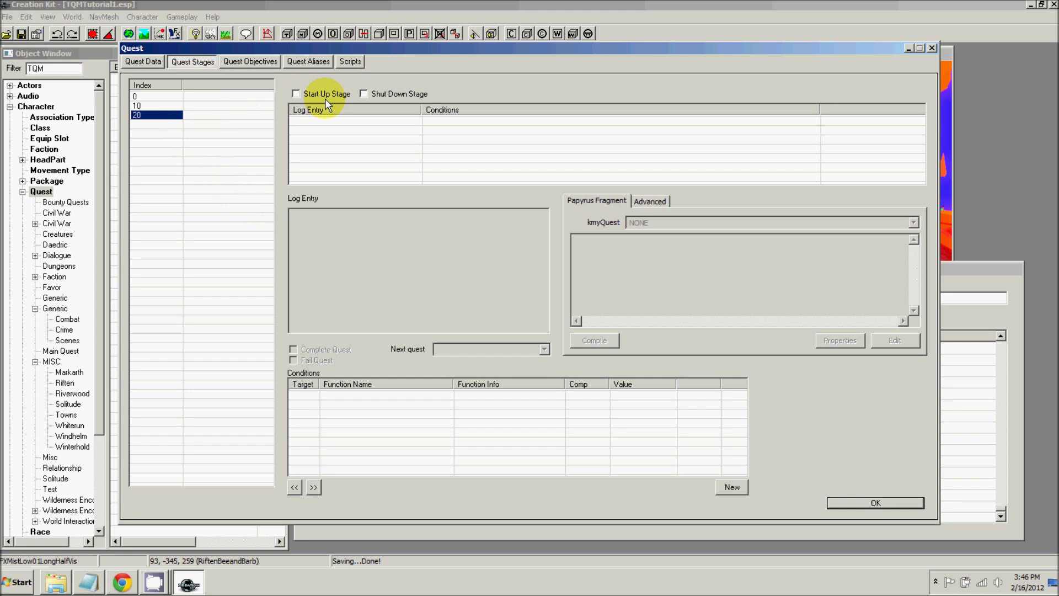
pyautogui.rightClick(145, 126)
pyautogui.click(164, 132)
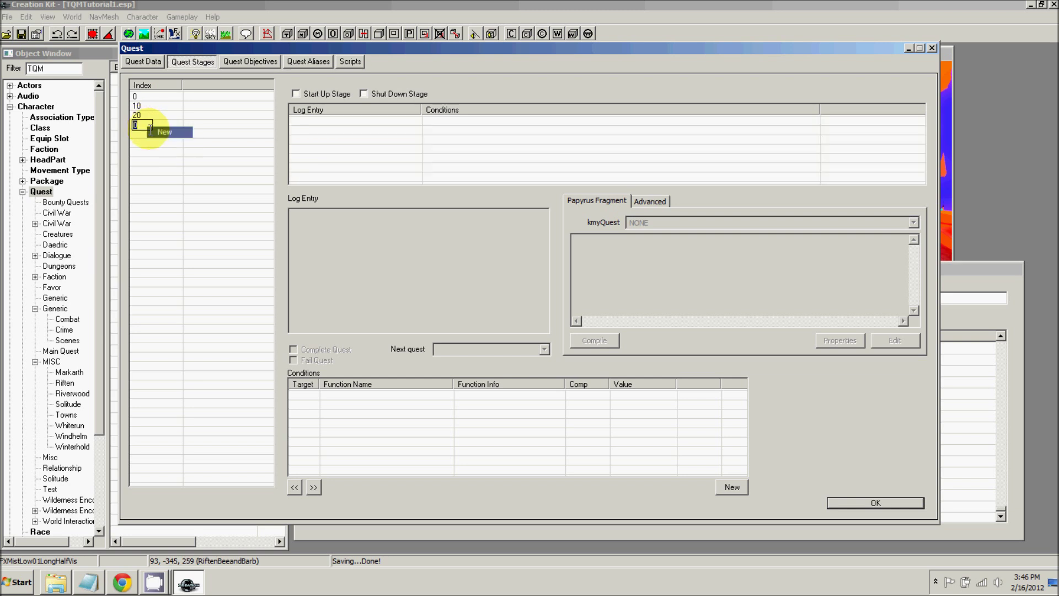
pyautogui.write('30')
pyautogui.press('Return')
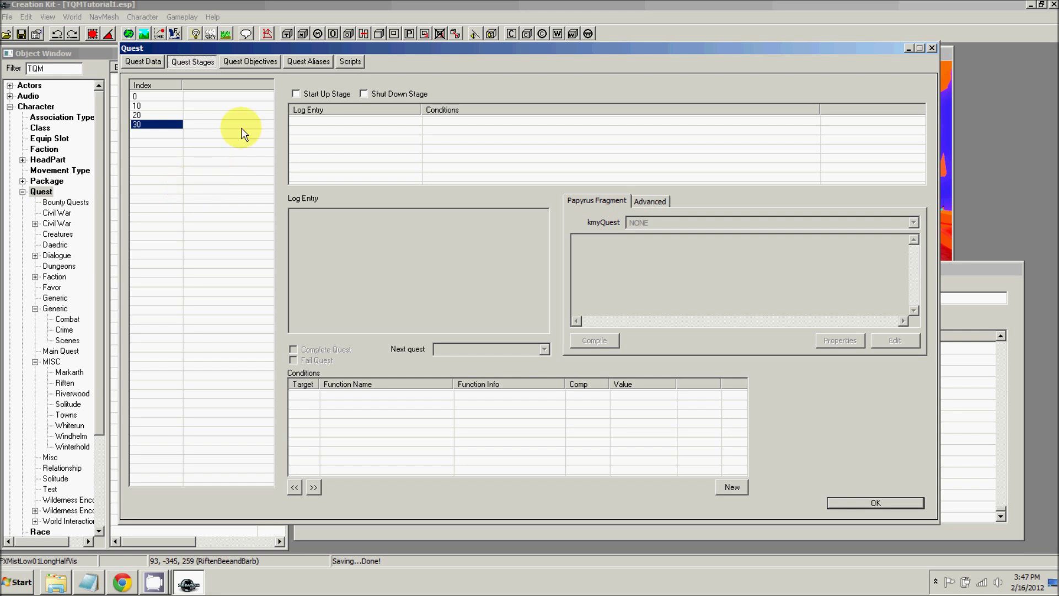
# - Add a quest objective with index 20 and the display text "Read the note"
pyautogui.click(257, 62)
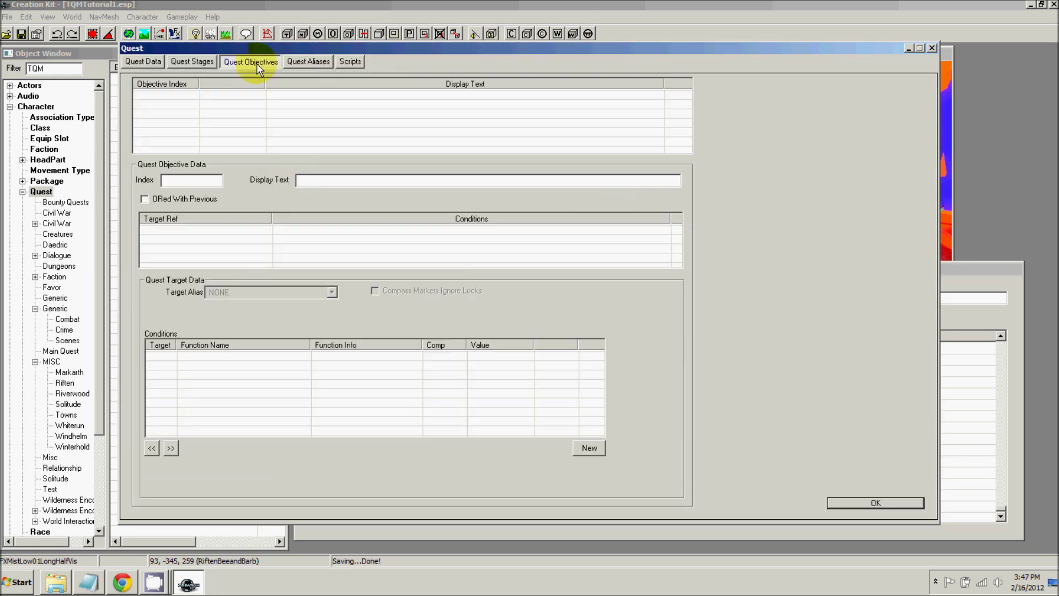
pyautogui.rightClick(167, 123)
pyautogui.click(184, 122)
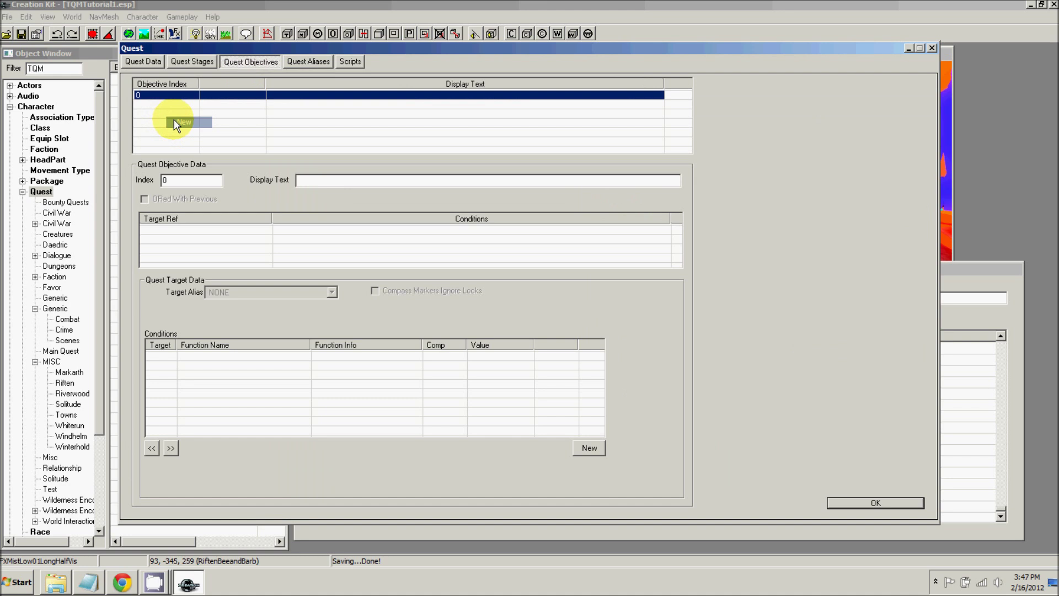
pyautogui.doubleClick(165, 180)
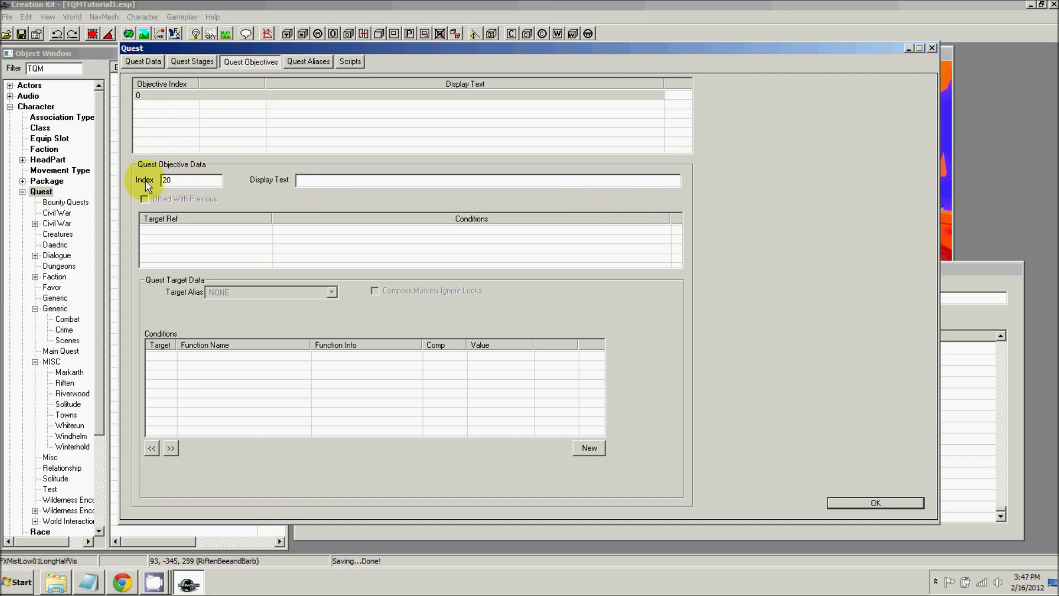
pyautogui.write('20')
pyautogui.click(314, 180)
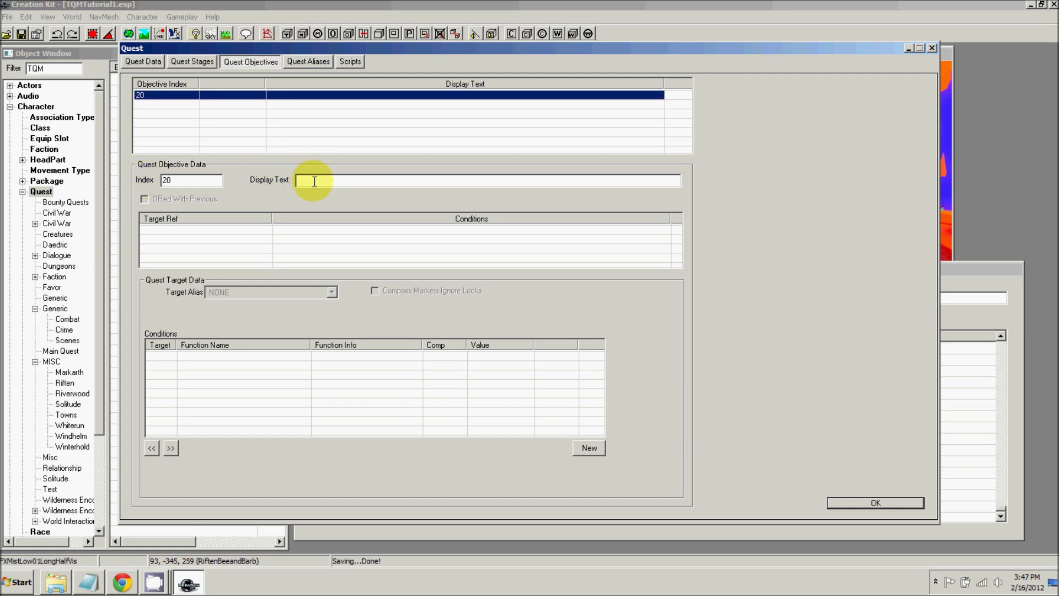
pyautogui.write('Read the note')
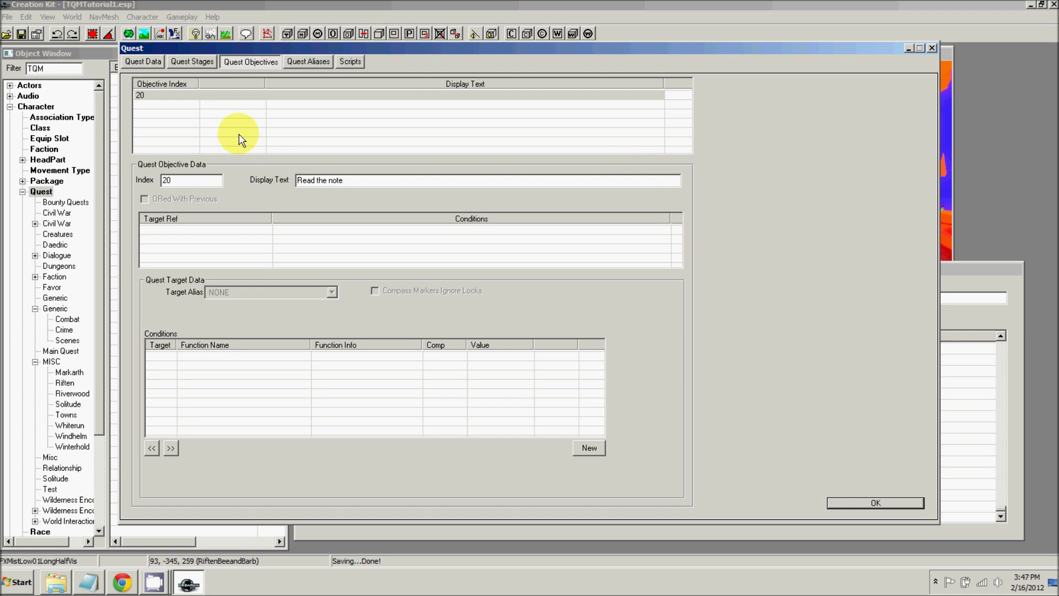
# - Add a second quest objective with index 30 and the display text "Follow the note's directions", and save the quest
pyautogui.rightClick(205, 130)
pyautogui.click(213, 138)
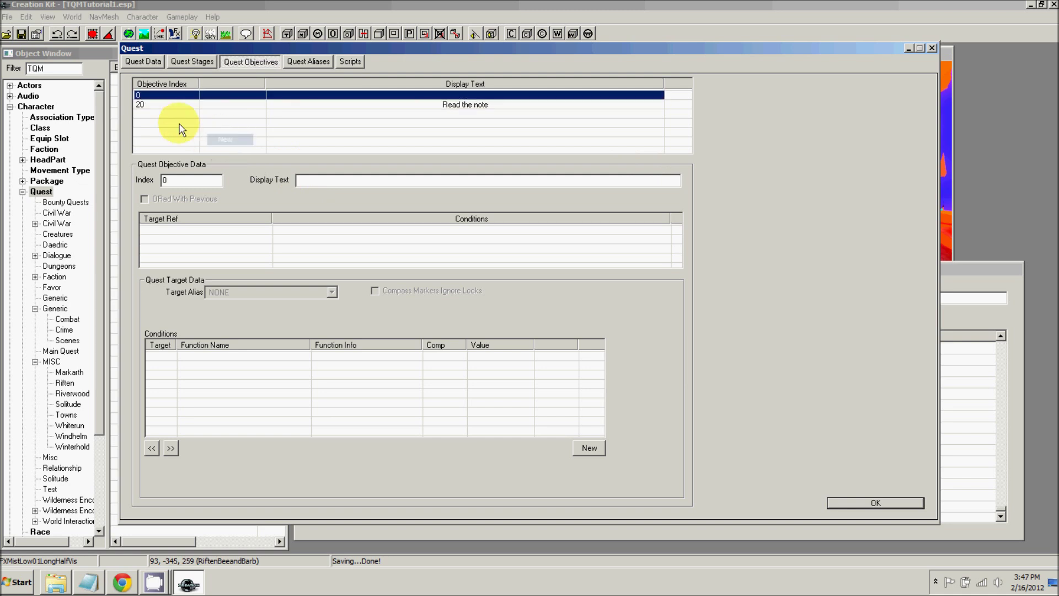
pyautogui.doubleClick(164, 180)
pyautogui.write('30')
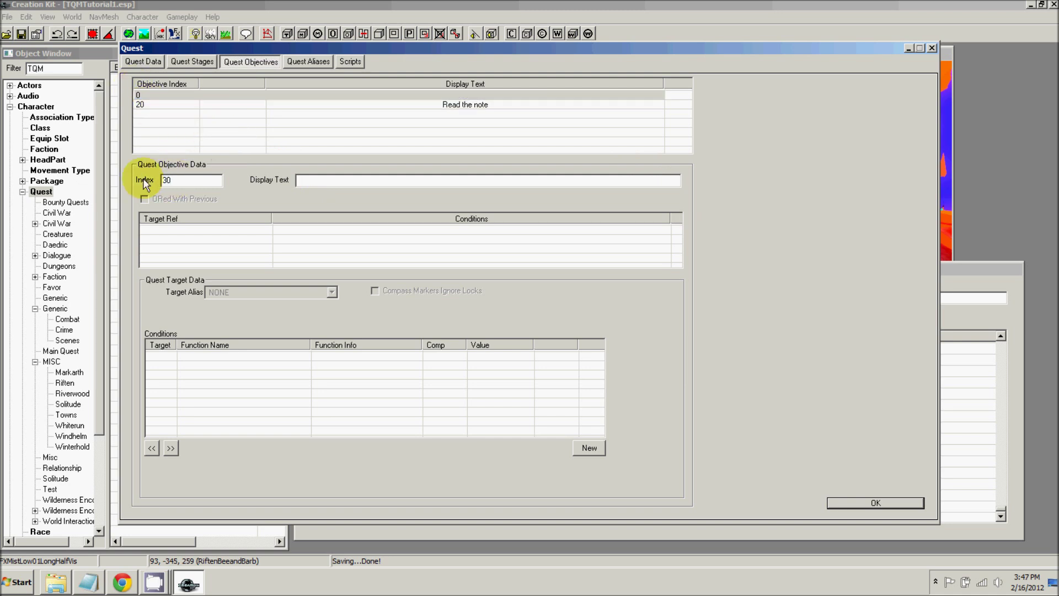
pyautogui.click(336, 181)
pyautogui.write('Follow th')
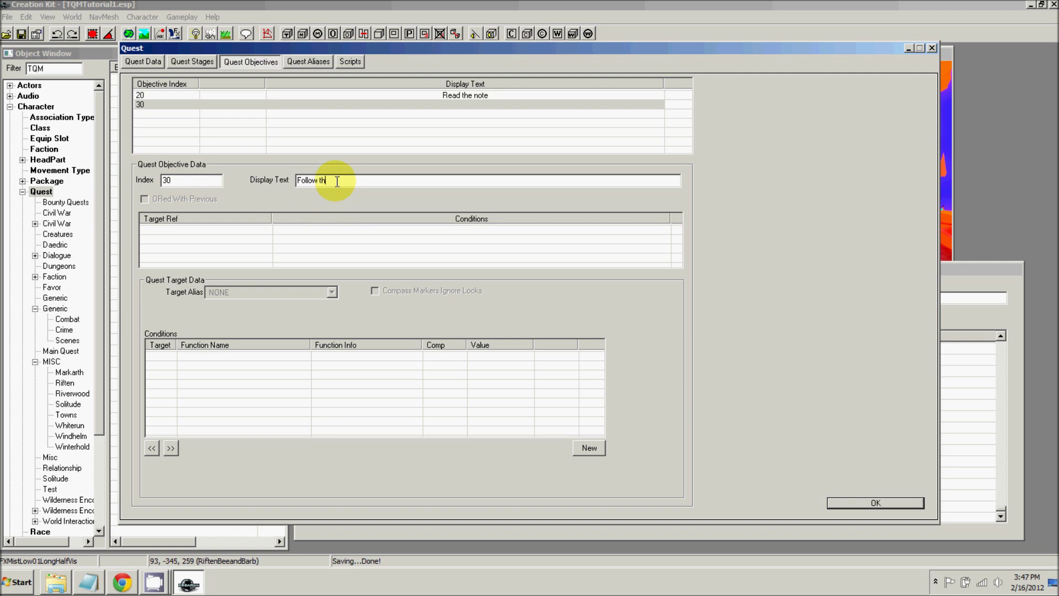
pyautogui.write("e note's directions")
pyautogui.click(322, 128)
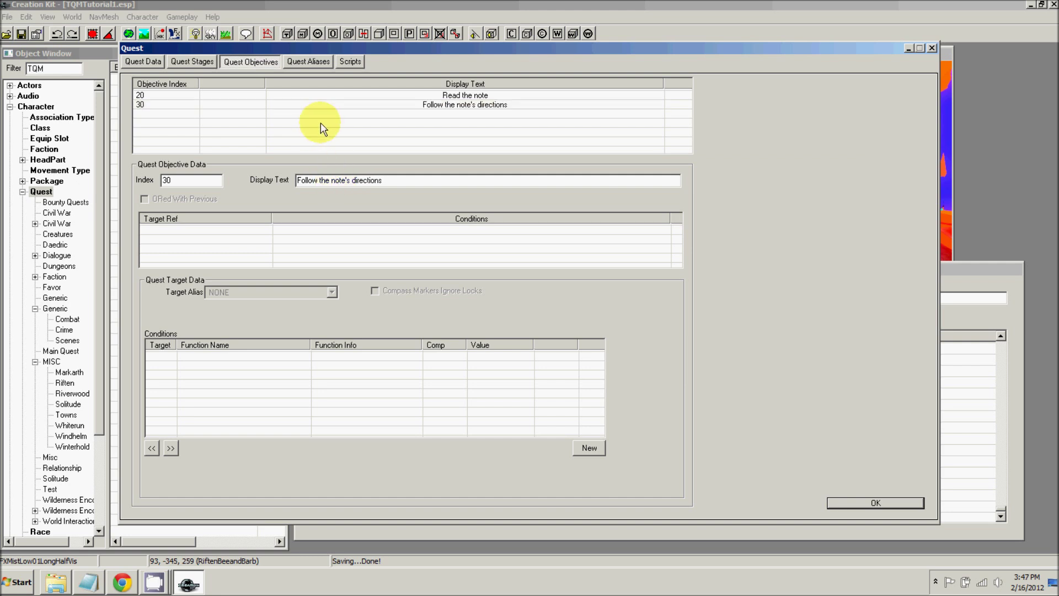
pyautogui.click(862, 502)
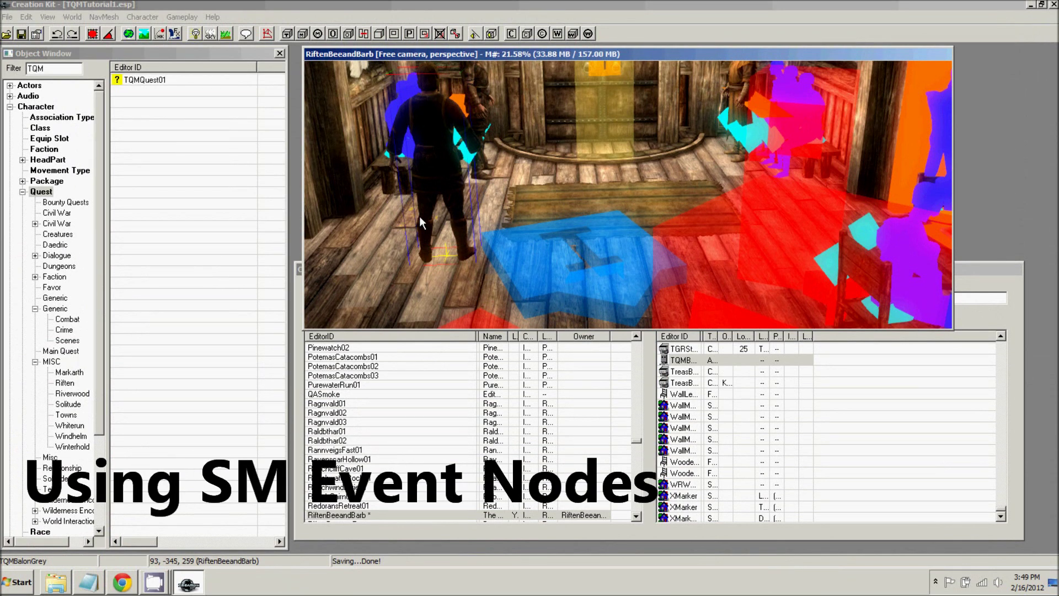
# - List all SM Event Nodes without the TQM filter and open the Change Location Event
pyautogui.click(23, 192)
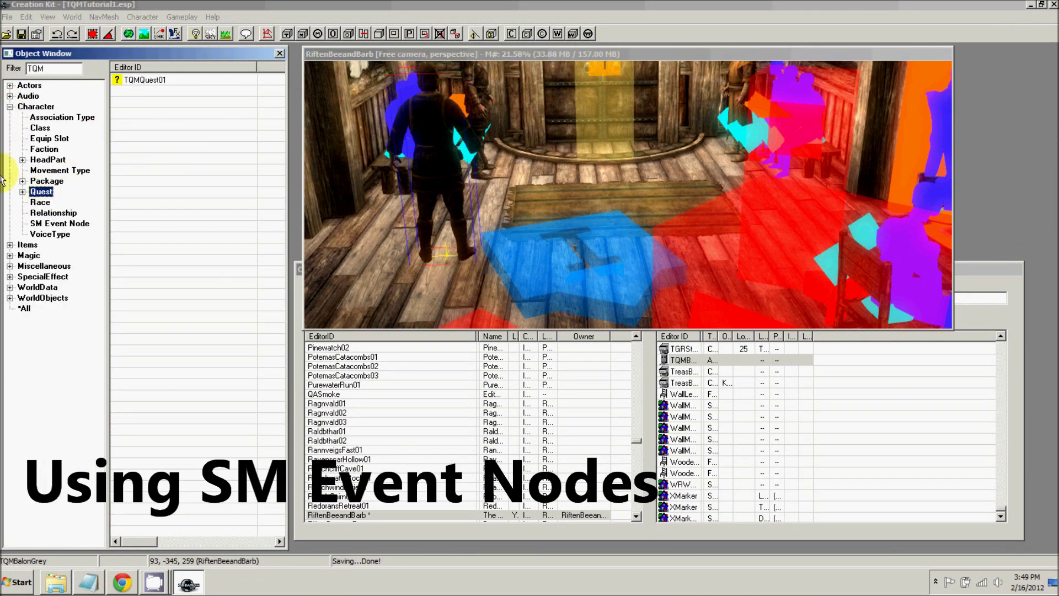
pyautogui.click(30, 109)
pyautogui.click(56, 226)
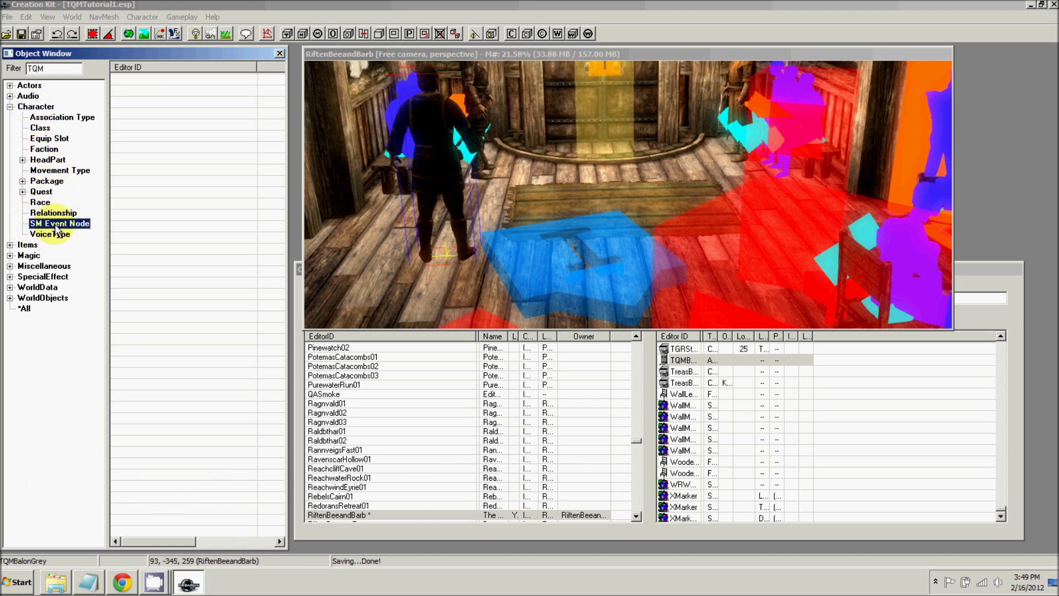
pyautogui.click(13, 69)
pyautogui.press('BackSpace')
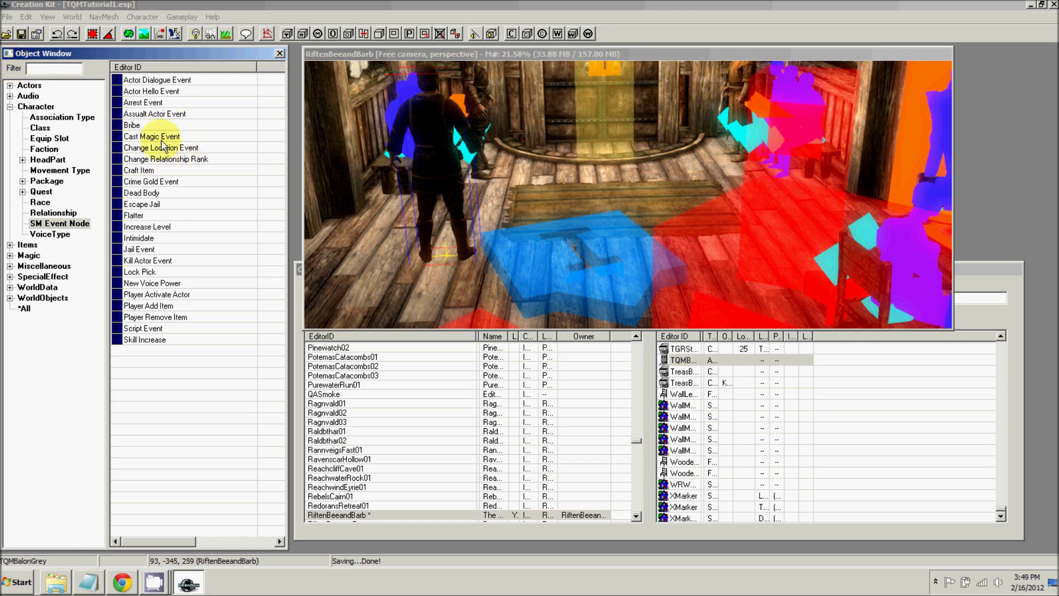
pyautogui.doubleClick(162, 149)
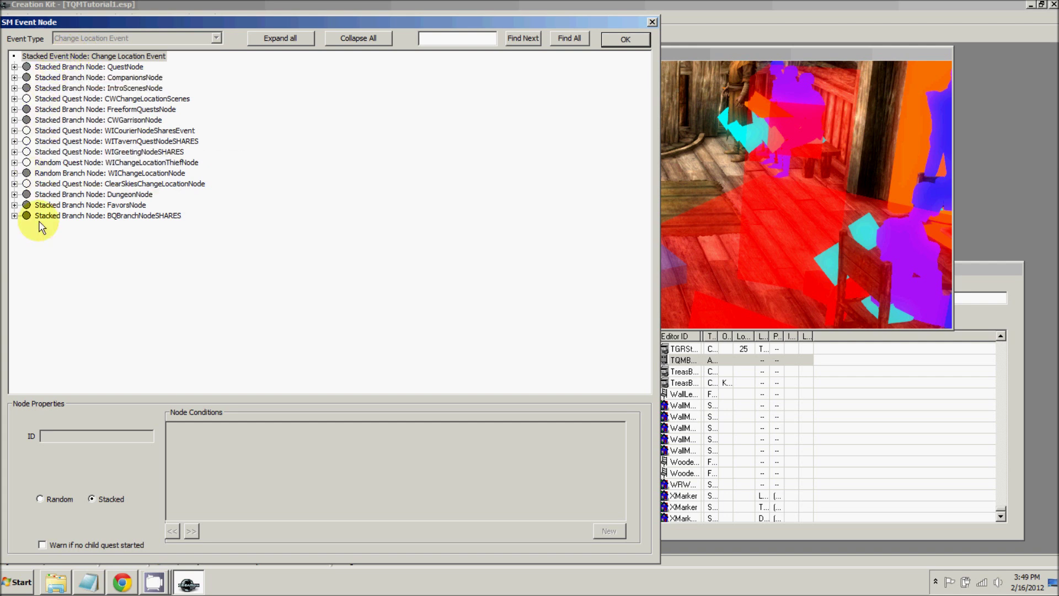
# - Add a new quest node with the ID TQMQuestNode under the Change Location Event
pyautogui.rightClick(52, 57)
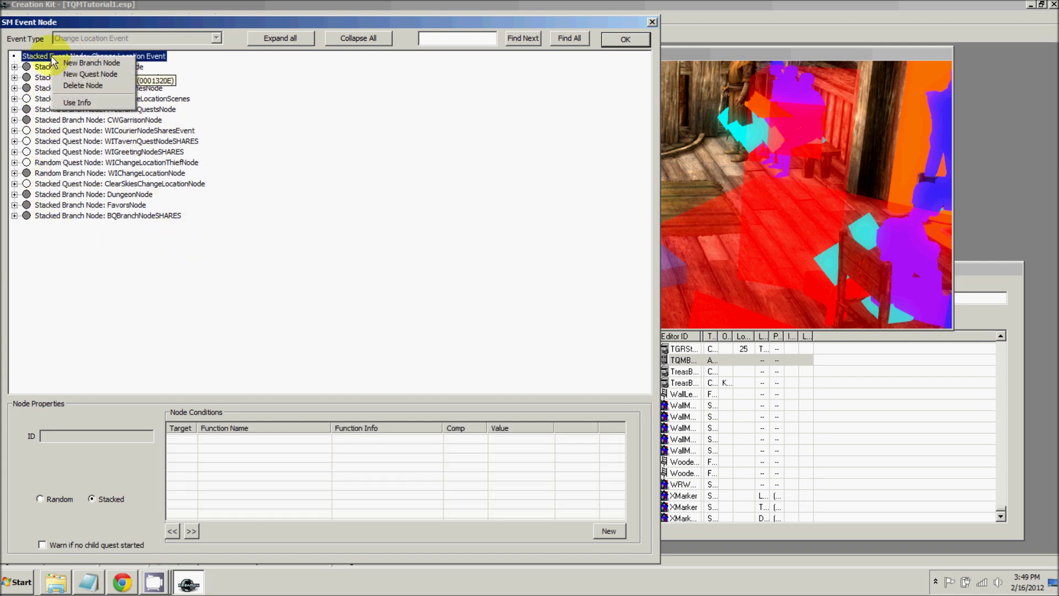
pyautogui.click(83, 74)
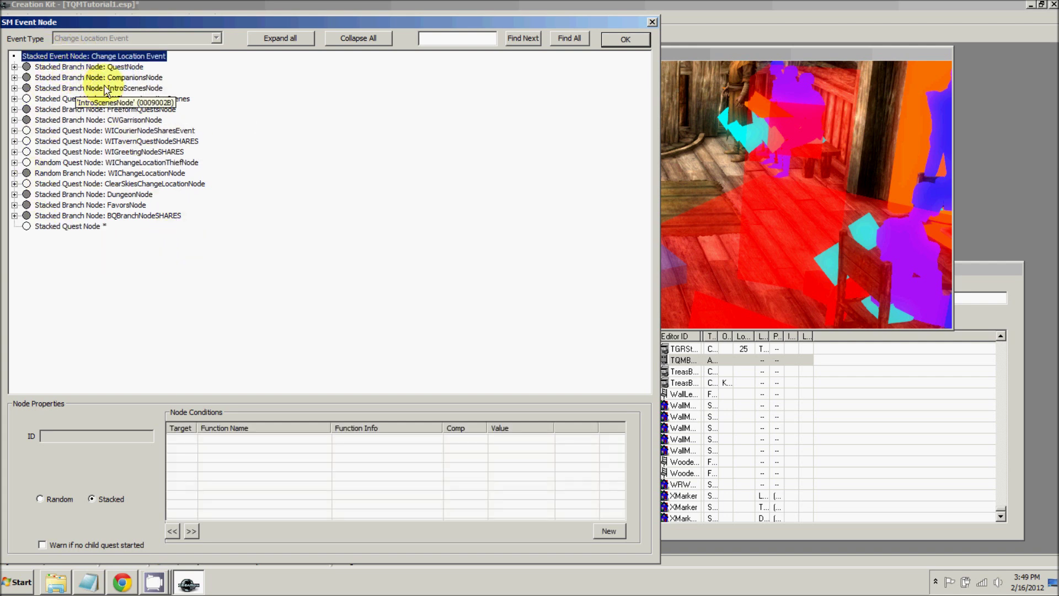
pyautogui.click(58, 434)
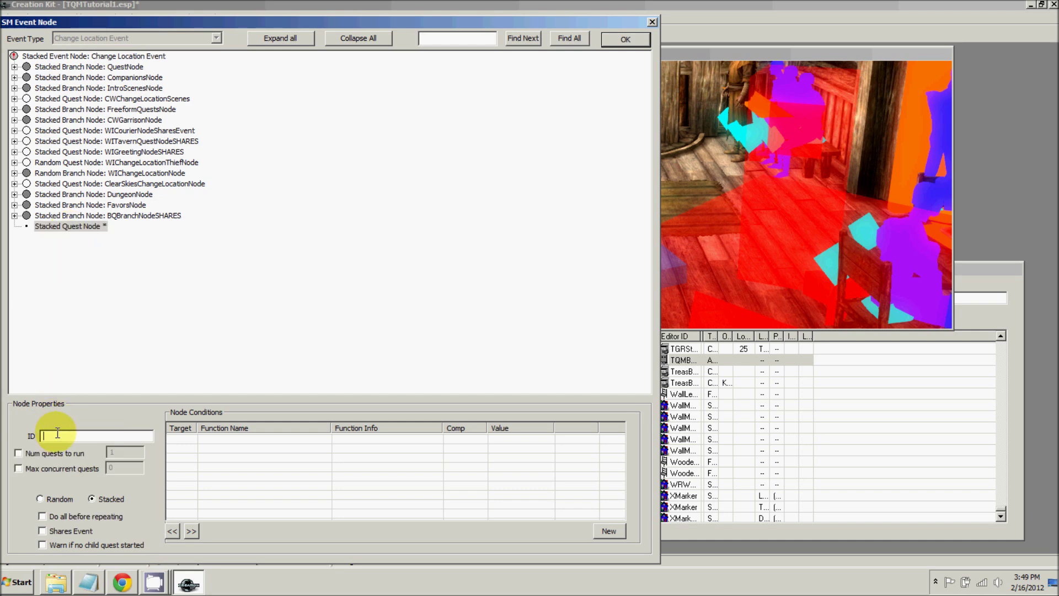
pyautogui.write('TQMQuestNode')
pyautogui.press('Return')
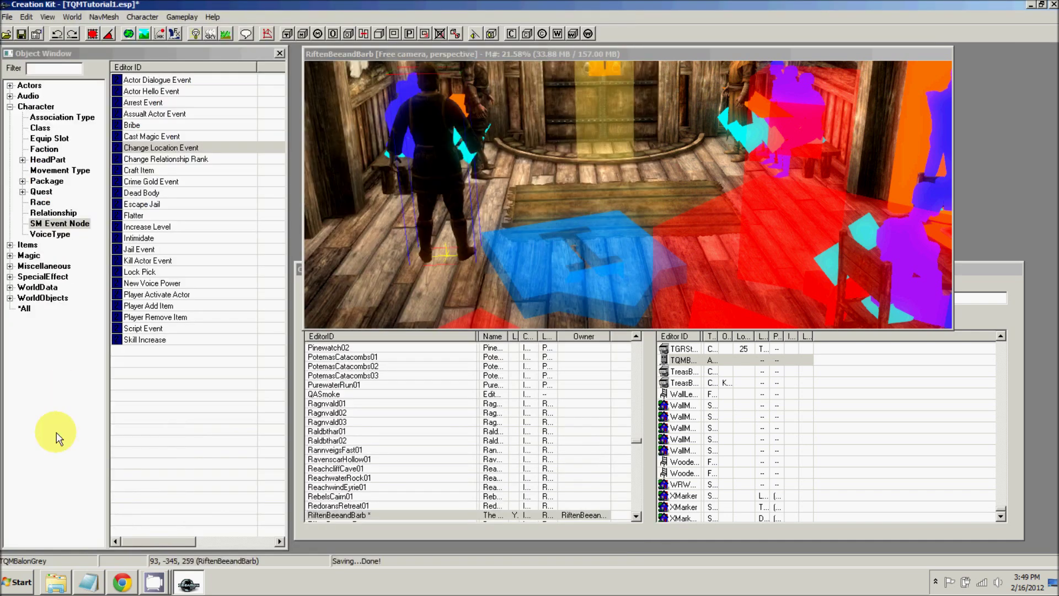
# - Reopen the Change Location Event and enable Shares Event for TQMQuestNode
pyautogui.doubleClick(143, 152)
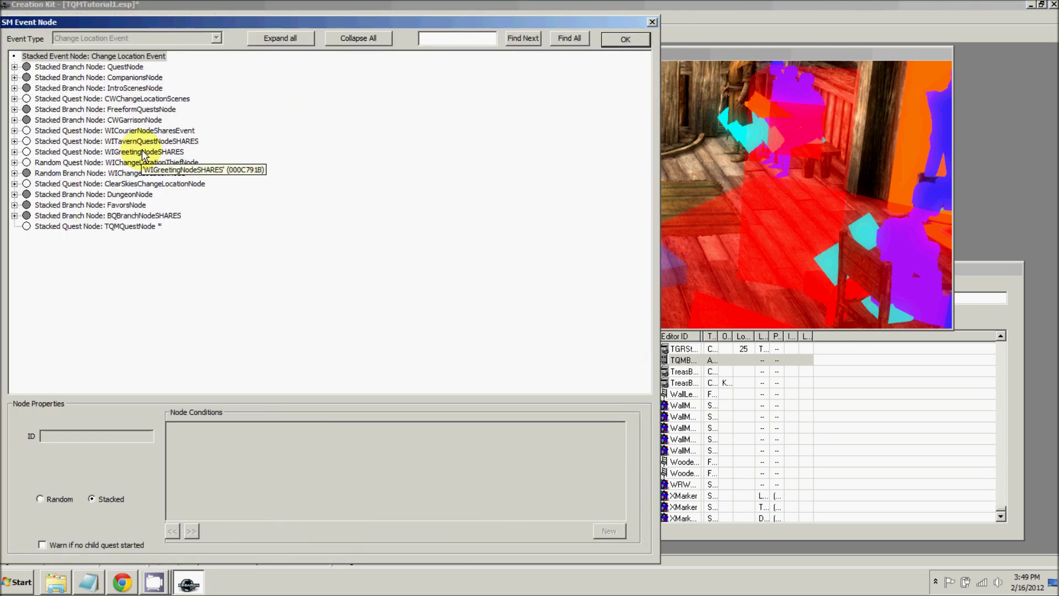
pyautogui.click(94, 226)
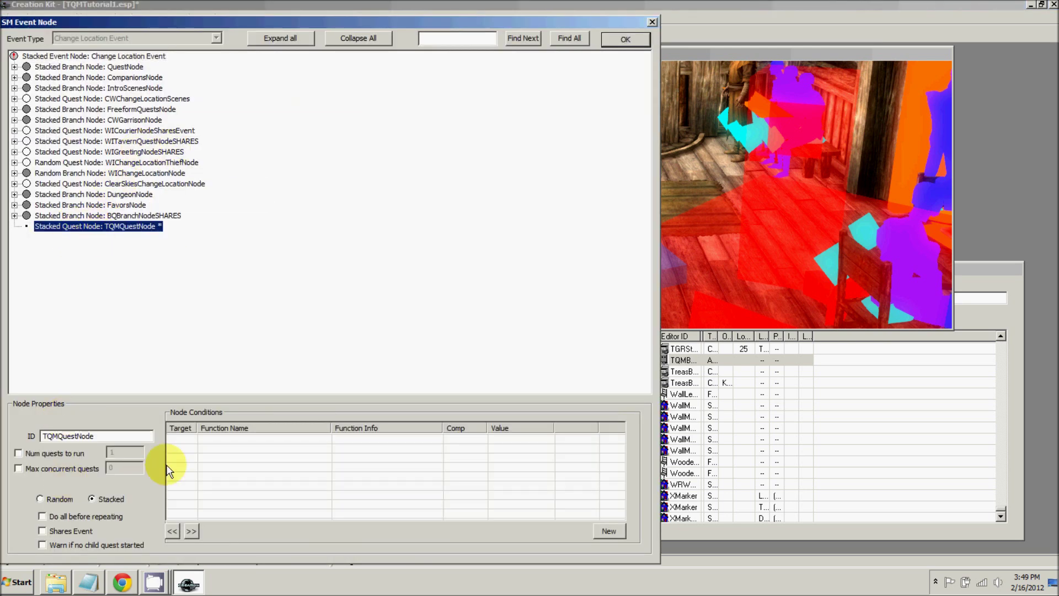
pyautogui.click(42, 531)
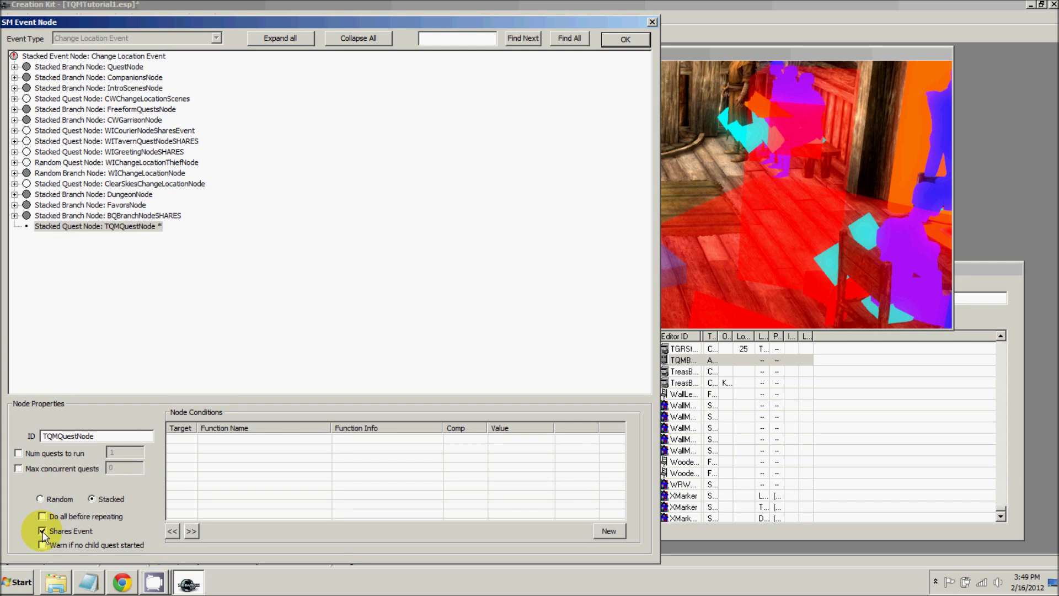
# - Add the quest TQMQuest01 to TQMQuestNode
pyautogui.rightClick(103, 227)
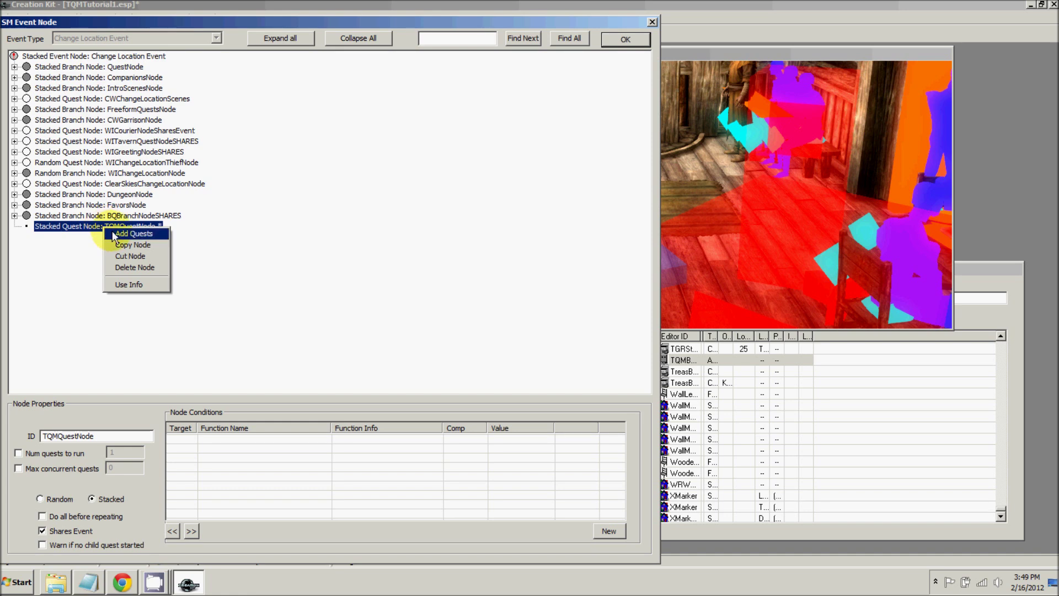
pyautogui.click(113, 234)
pyautogui.write('TQM')
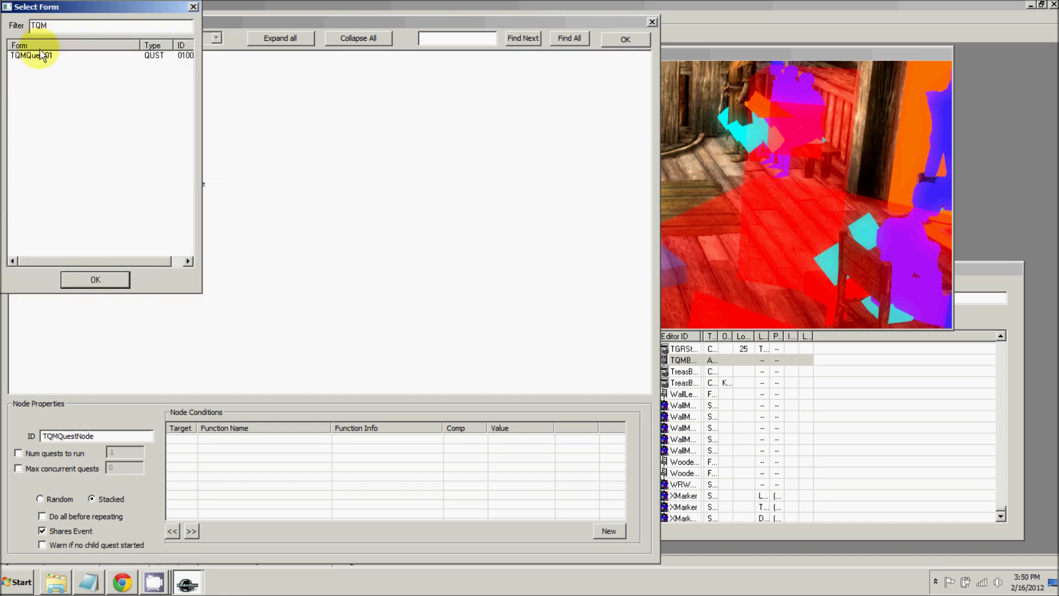
pyautogui.doubleClick(32, 56)
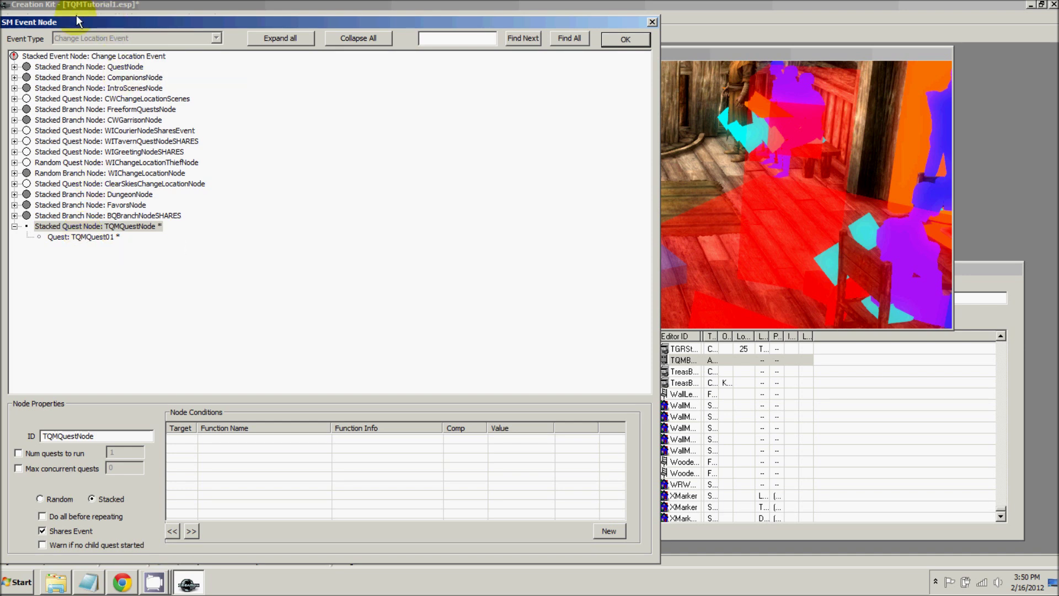
# - Examine the node conditions of WIChangeLocationThiefNode and its quest WIThief01 as an example
pyautogui.moveTo(60, 23); pyautogui.dragTo(173, 28)
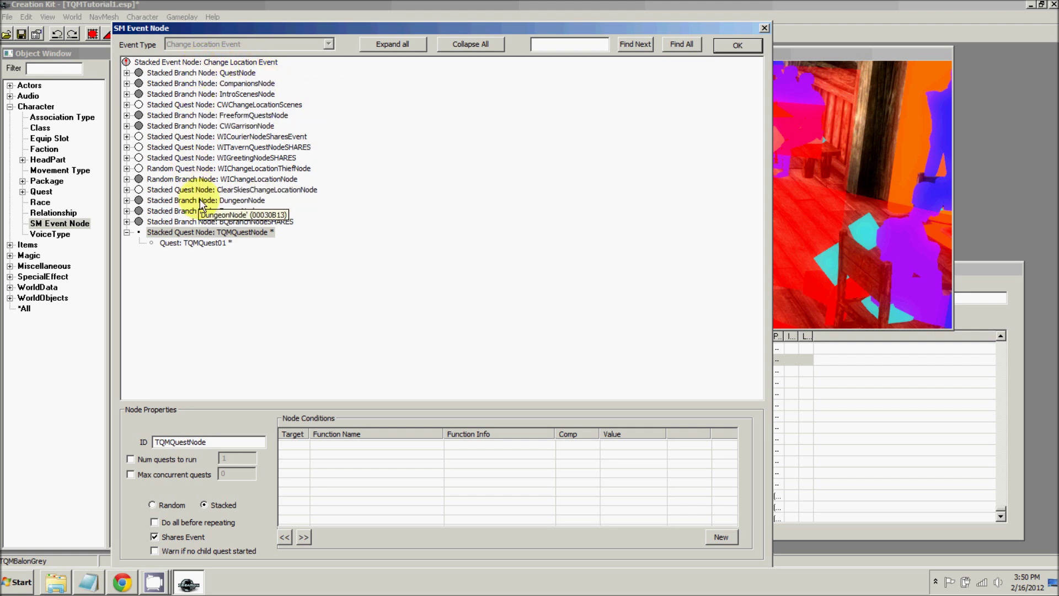
pyautogui.doubleClick(206, 169)
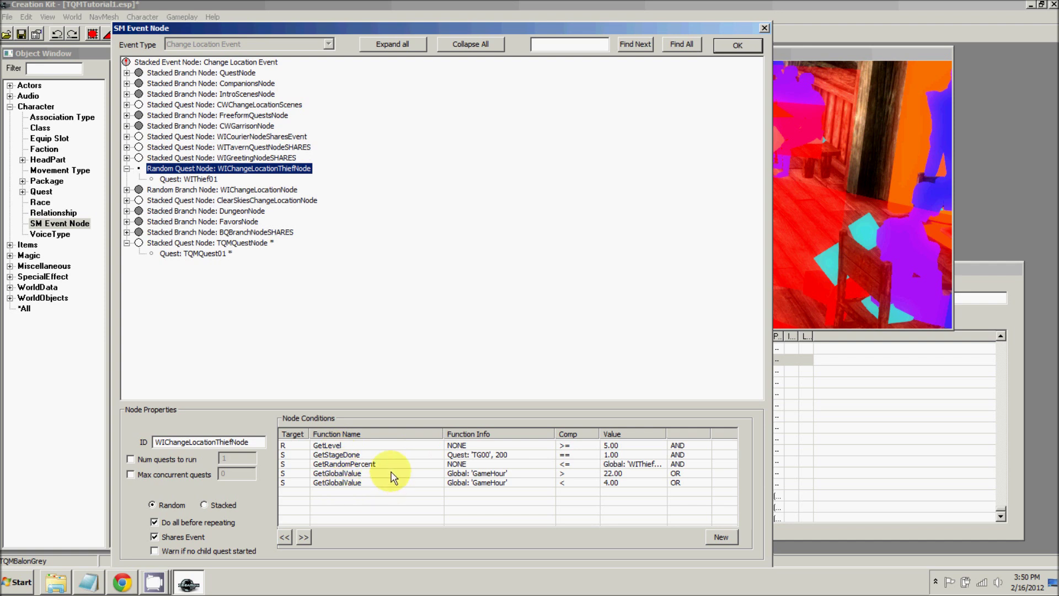
pyautogui.click(197, 178)
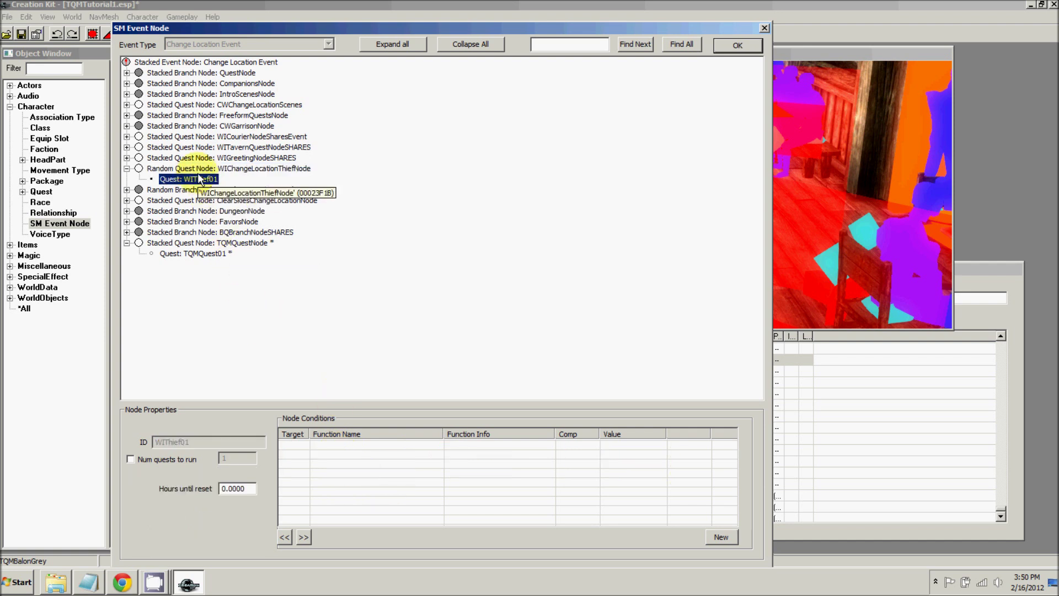
pyautogui.click(126, 168)
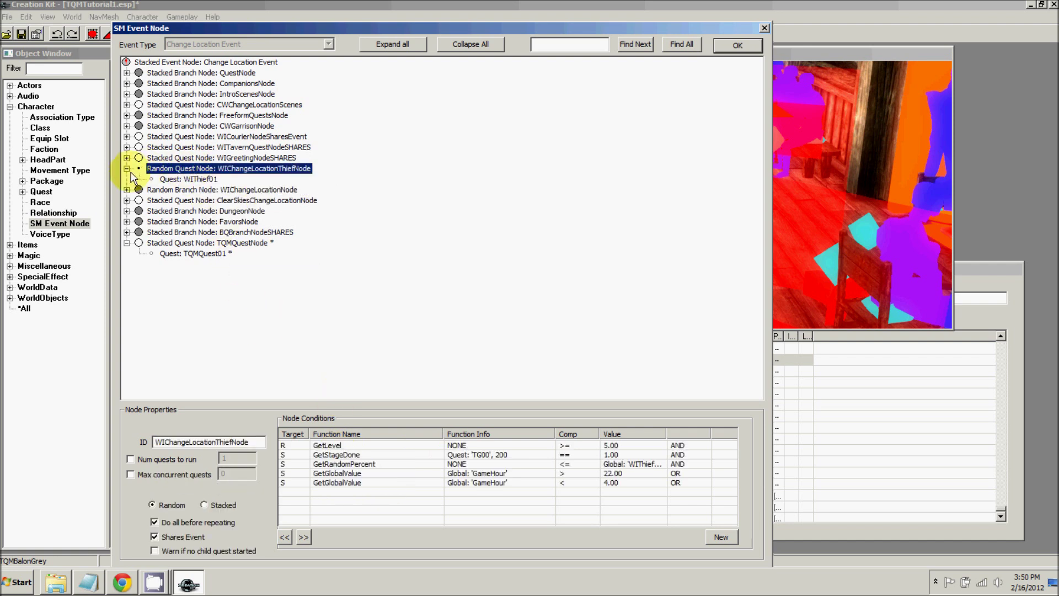
# - Add a node condition to TQMQuest01 under TQMQuestNode that uses the function GetEventData
pyautogui.click(182, 233)
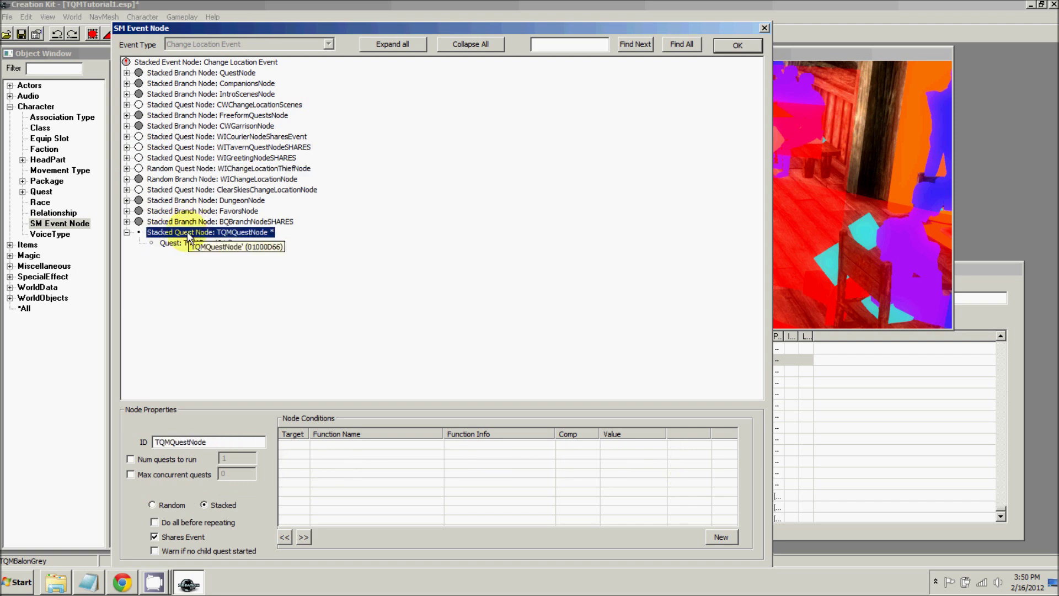
pyautogui.click(188, 243)
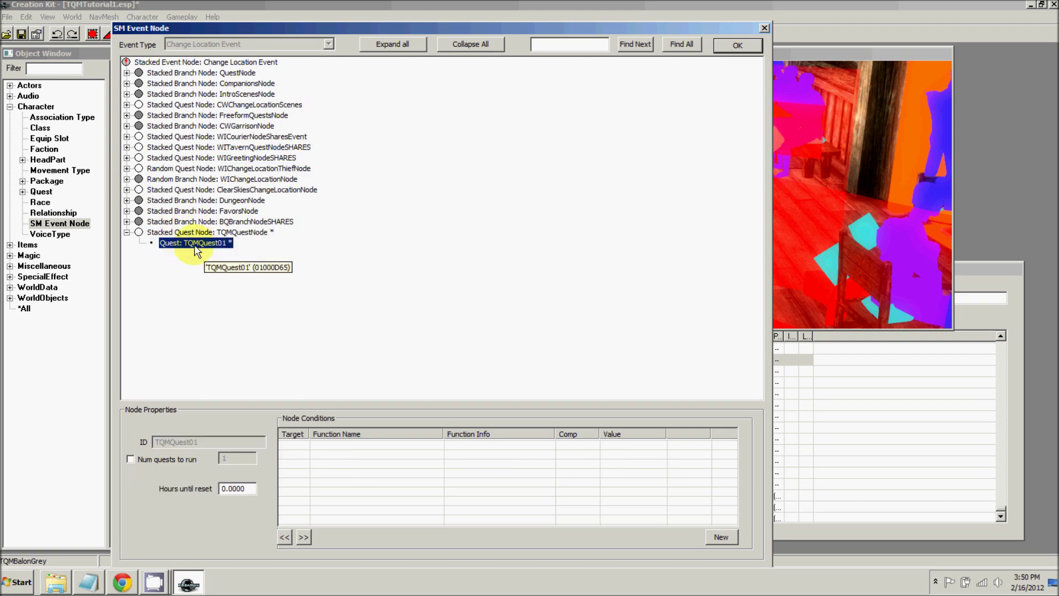
pyautogui.rightClick(348, 462)
pyautogui.click(363, 468)
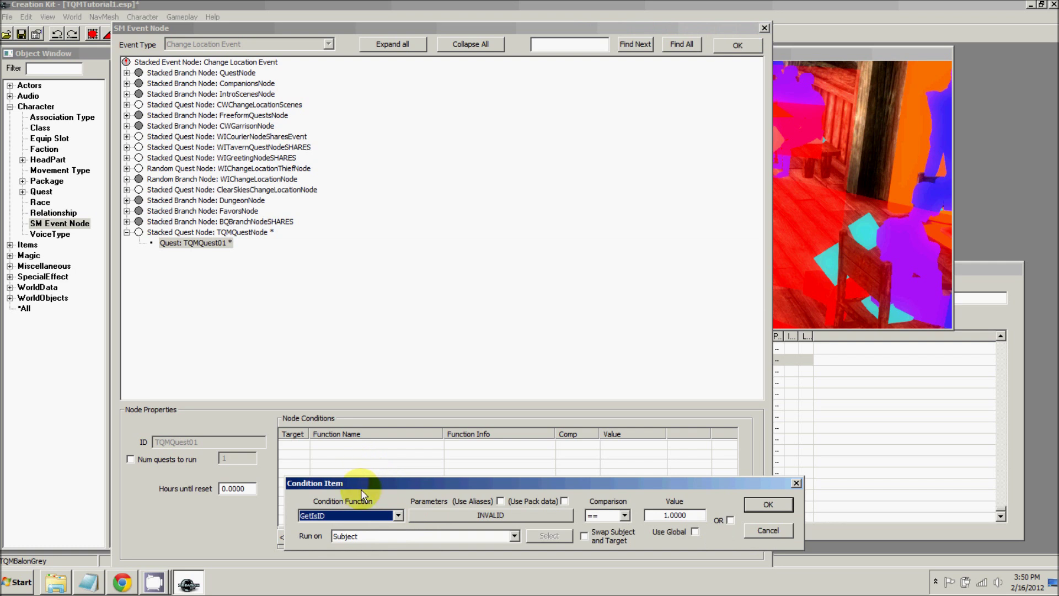
pyautogui.write('GetEventData')
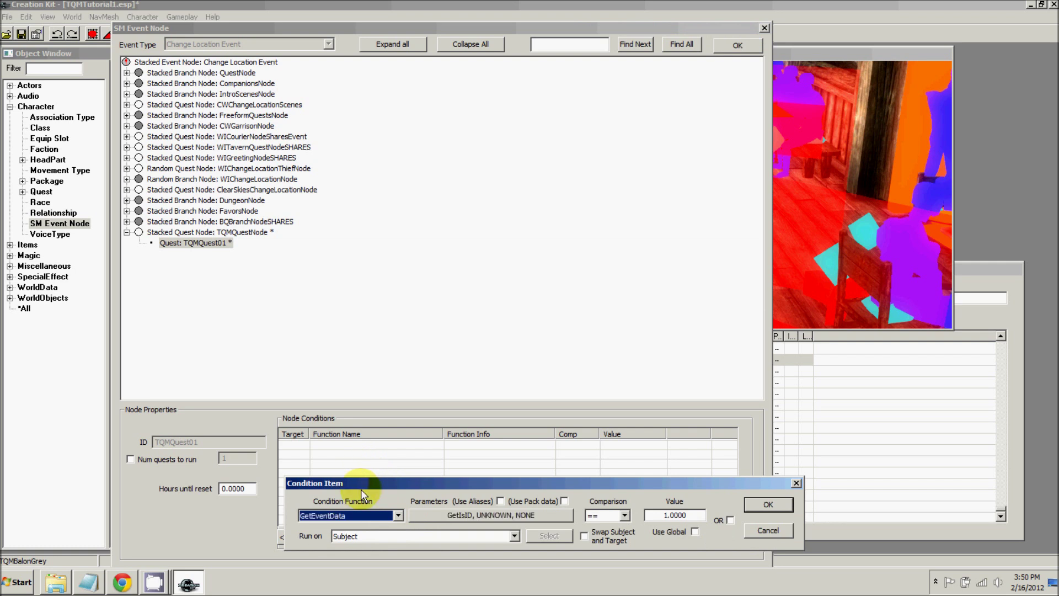
pyautogui.moveTo(366, 486); pyautogui.dragTo(362, 446)
# - Set the location data of the GetEventData condition to RiftenBeeandBarbLocation and accept the condition
pyautogui.click(435, 476)
pyautogui.moveTo(389, 350); pyautogui.dragTo(422, 255)
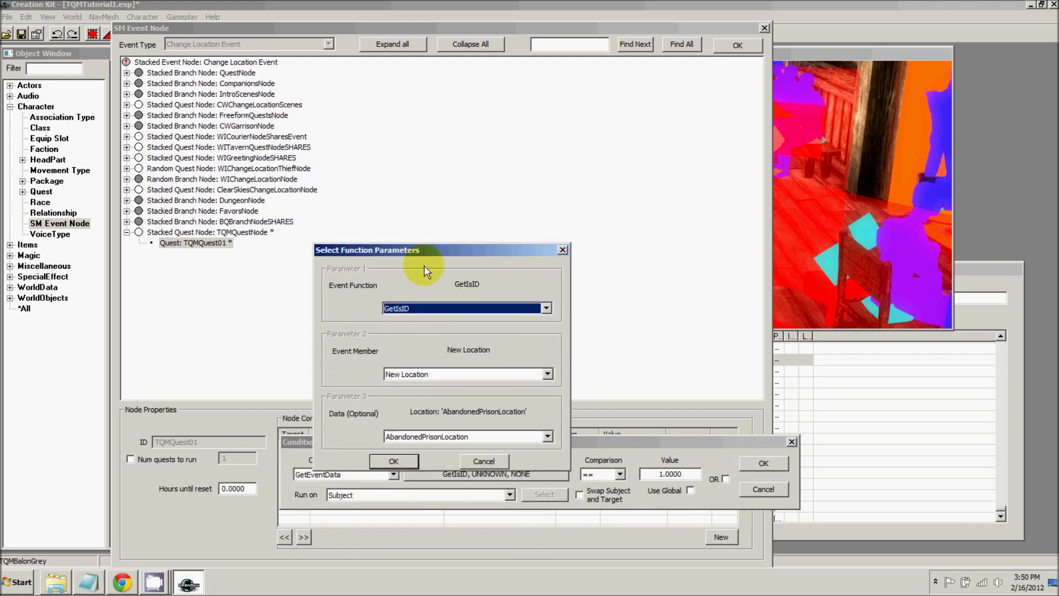
pyautogui.click(433, 437)
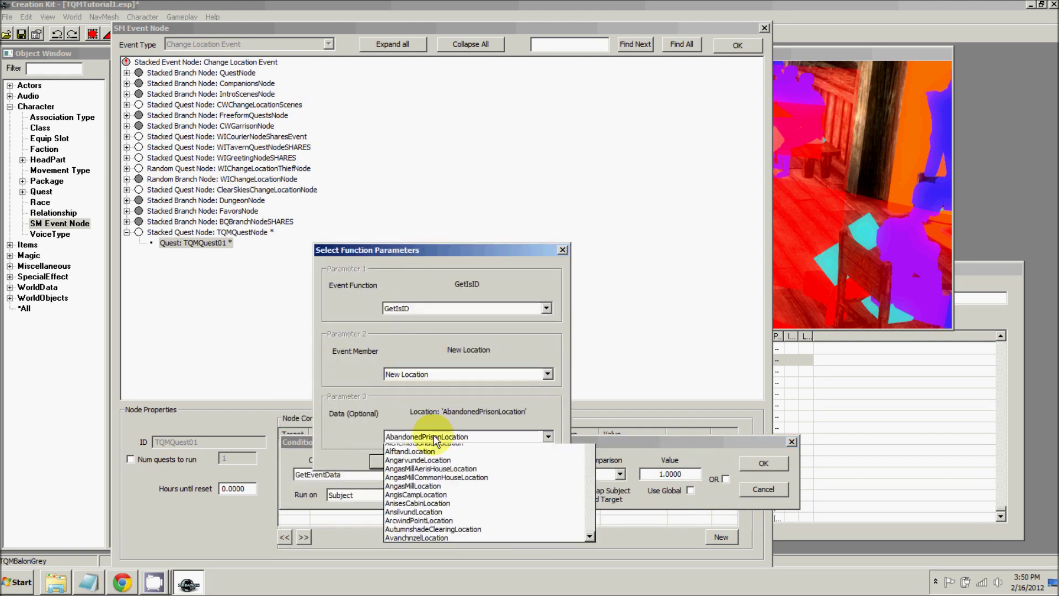
pyautogui.click(435, 439)
pyautogui.write('ri')
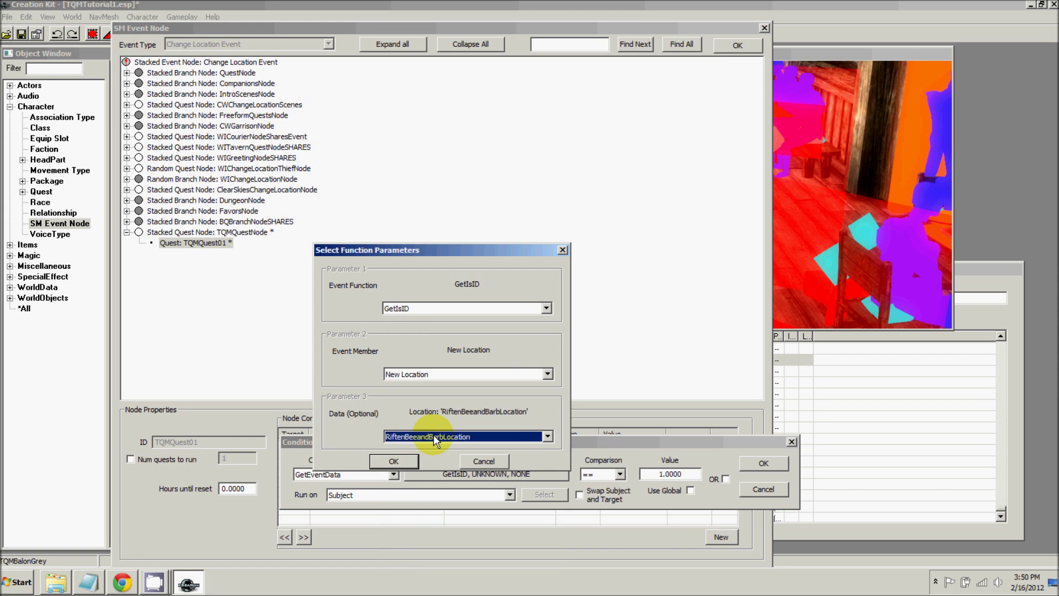
pyautogui.click(394, 461)
pyautogui.moveTo(436, 442); pyautogui.dragTo(376, 339)
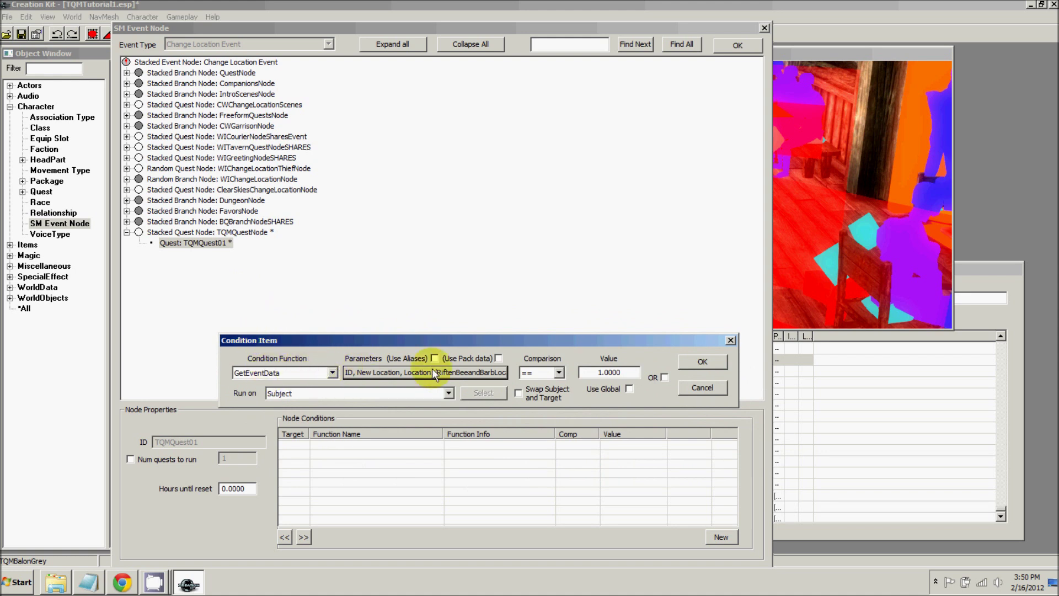
pyautogui.click(701, 361)
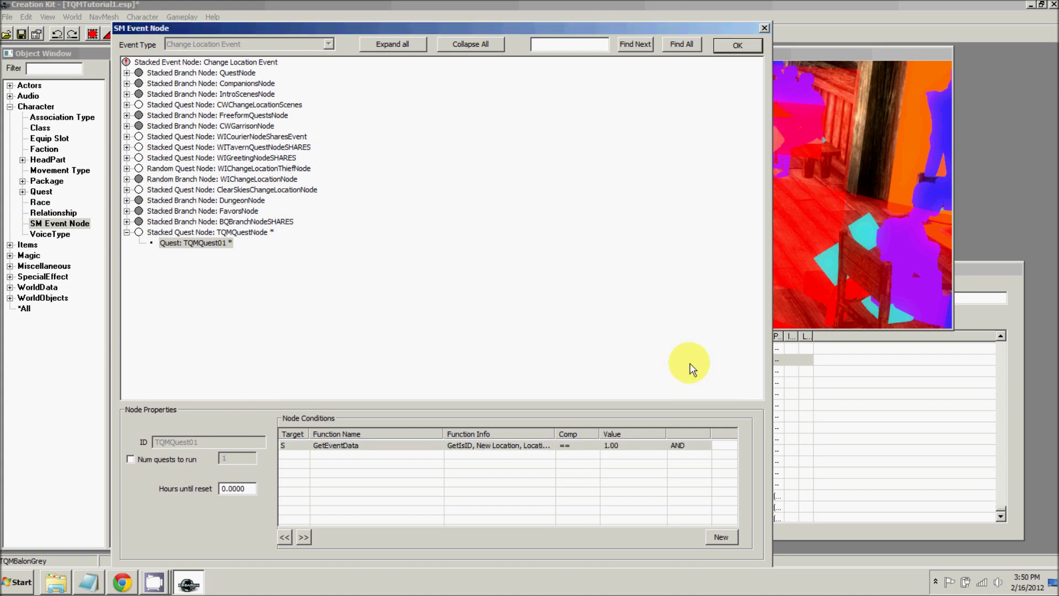
# - Start a second node condition for TQMQuest01 that uses the function GetQuestRunning
pyautogui.rightClick(340, 478)
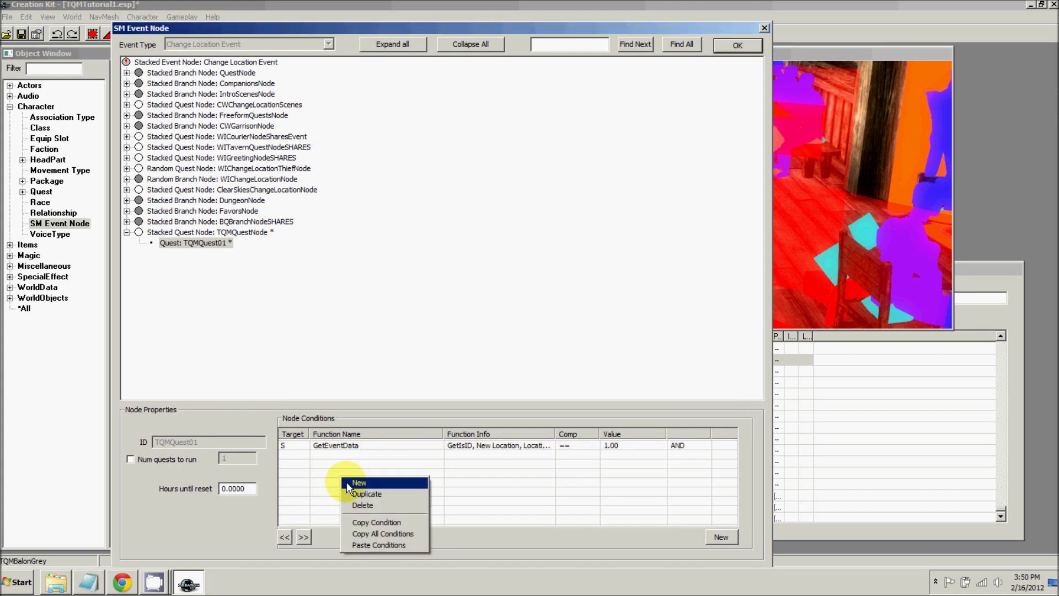
pyautogui.click(347, 482)
pyautogui.moveTo(352, 498); pyautogui.dragTo(344, 289)
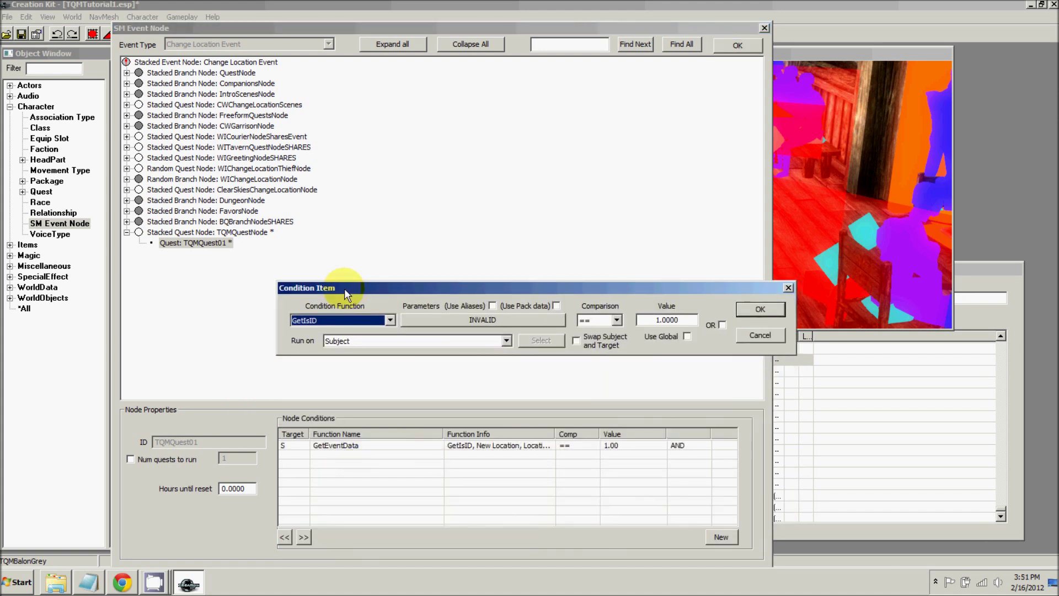
pyautogui.click(348, 321)
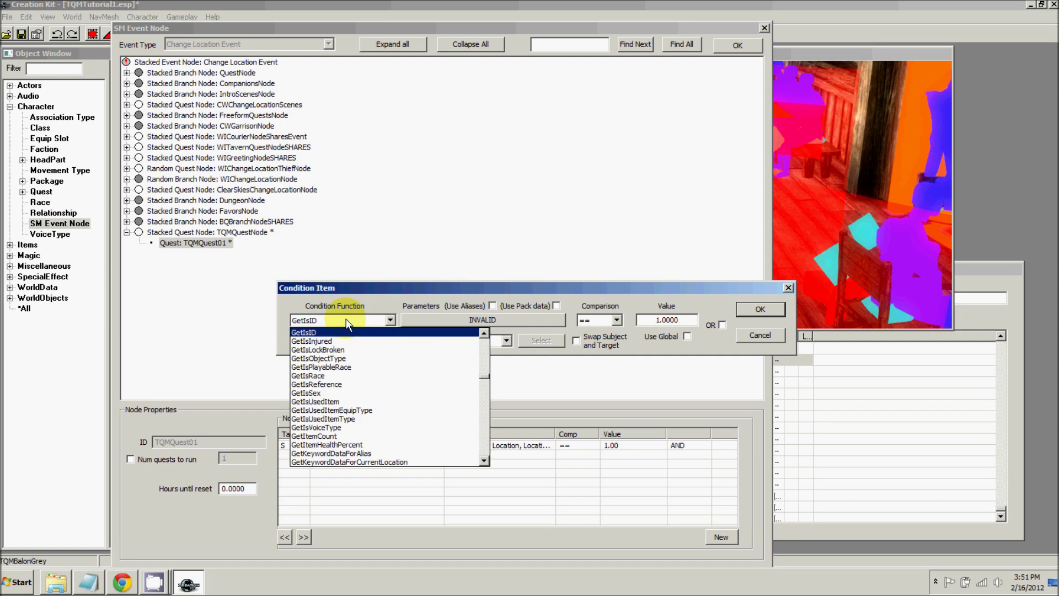
pyautogui.click(348, 321)
pyautogui.write('GetQuestCompleted')
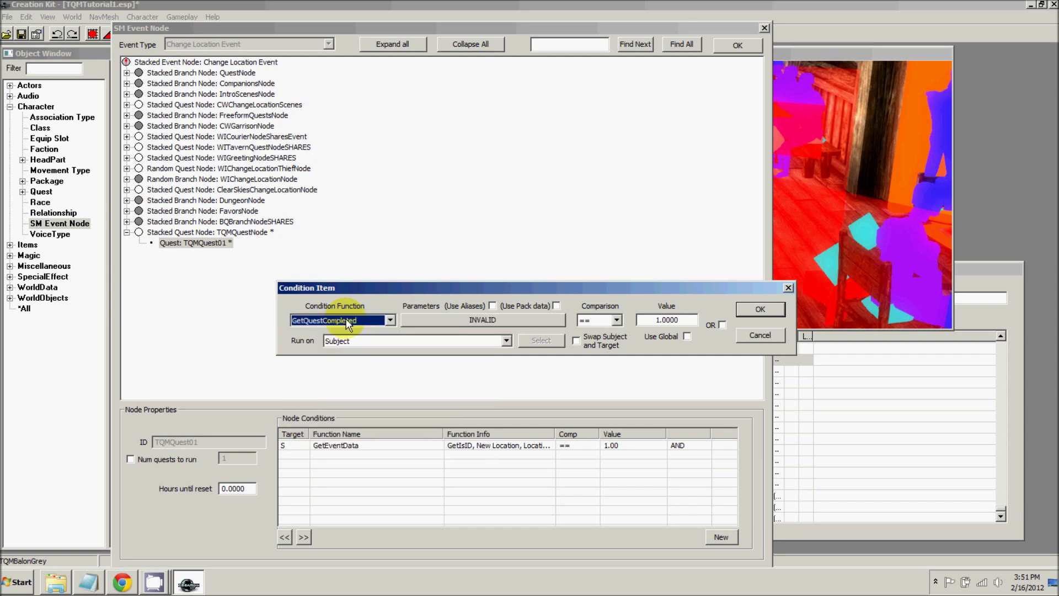
pyautogui.write('R')
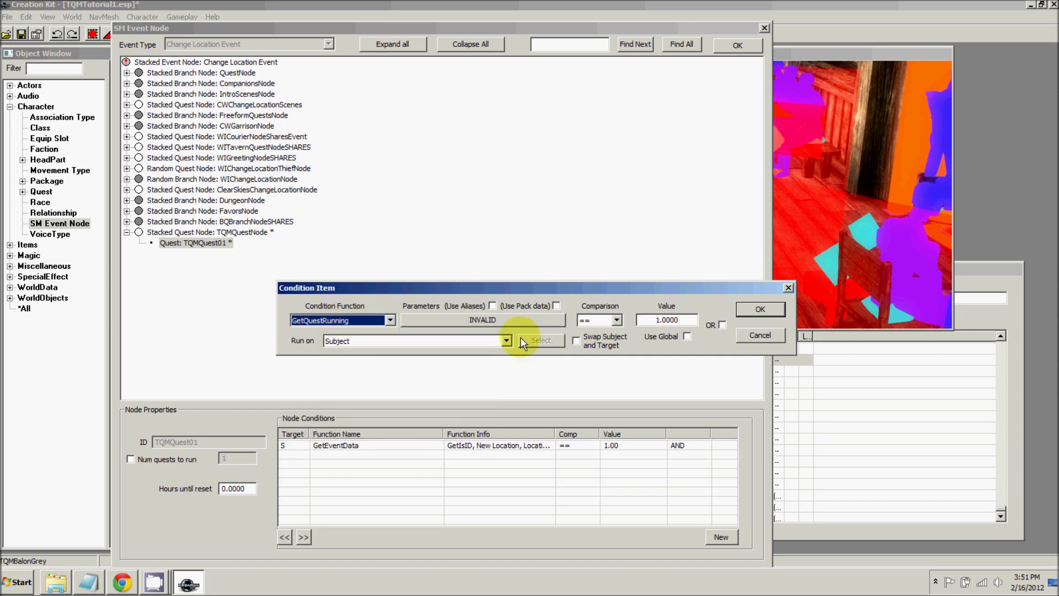
# - Make the GetQuestRunning condition check quest TQMQuest01 for a value of 0, and accept the event node changes
pyautogui.click(483, 320)
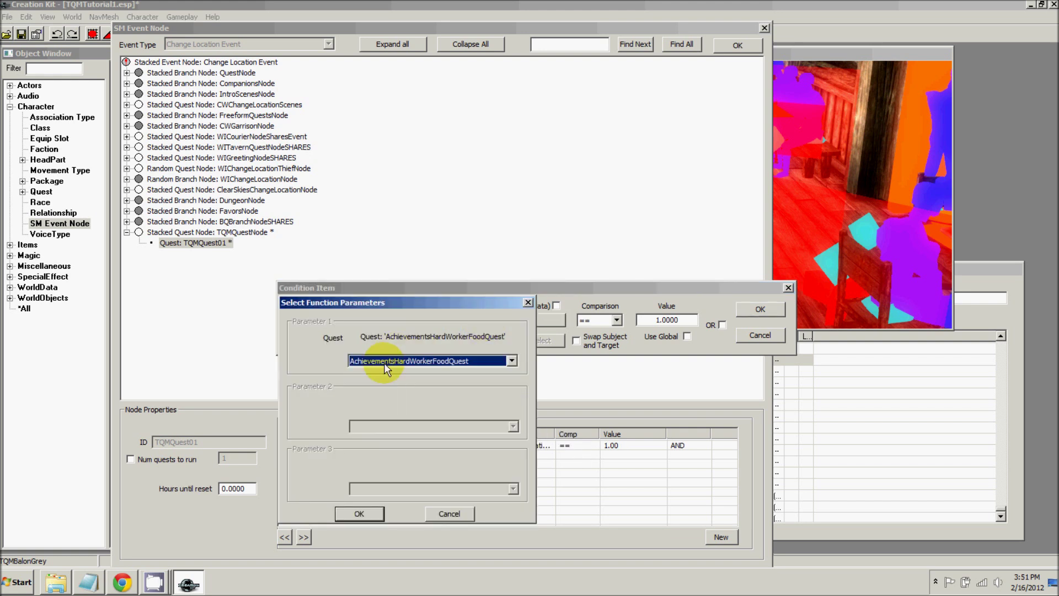
pyautogui.write('TQMQuest01')
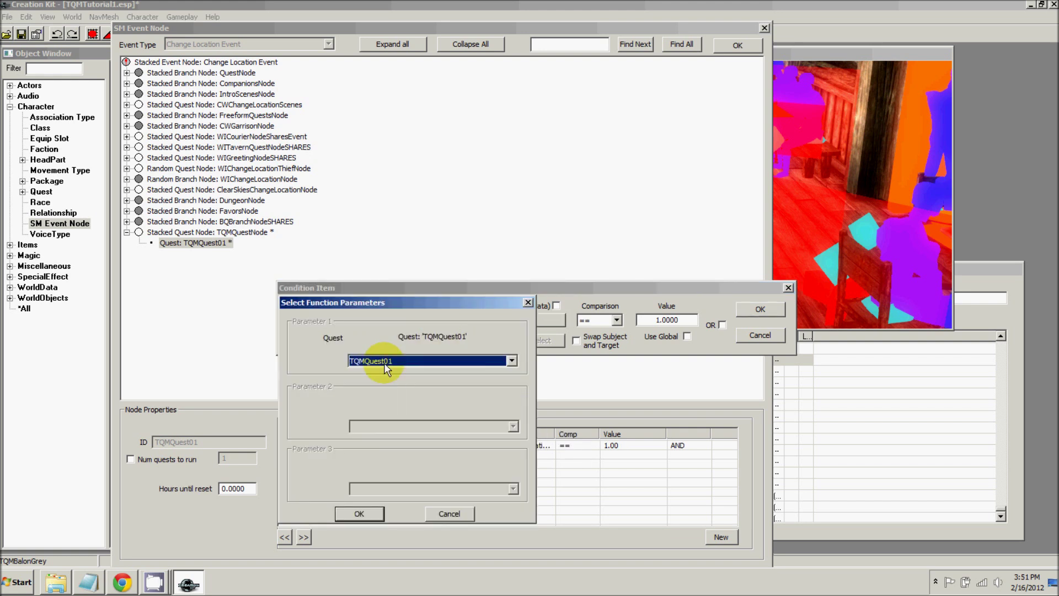
pyautogui.click(353, 514)
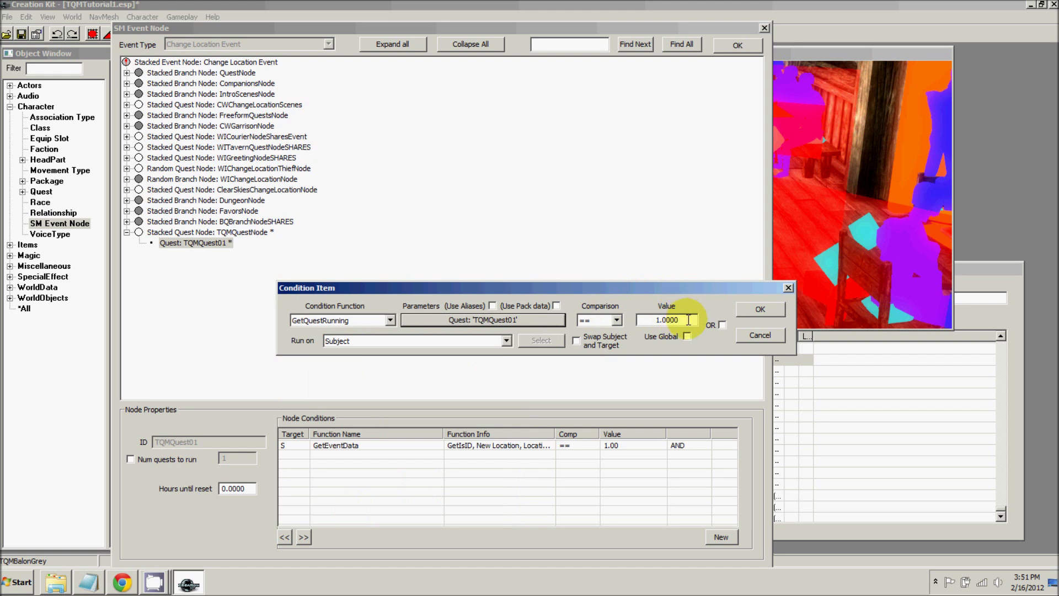
pyautogui.moveTo(689, 320); pyautogui.dragTo(639, 326)
pyautogui.write('0')
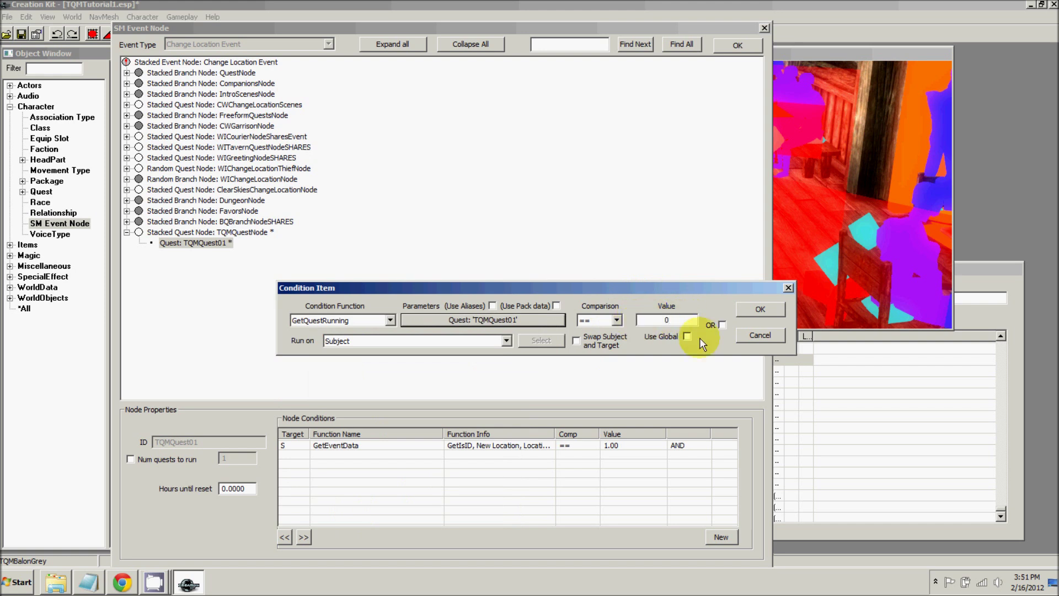
pyautogui.click(760, 310)
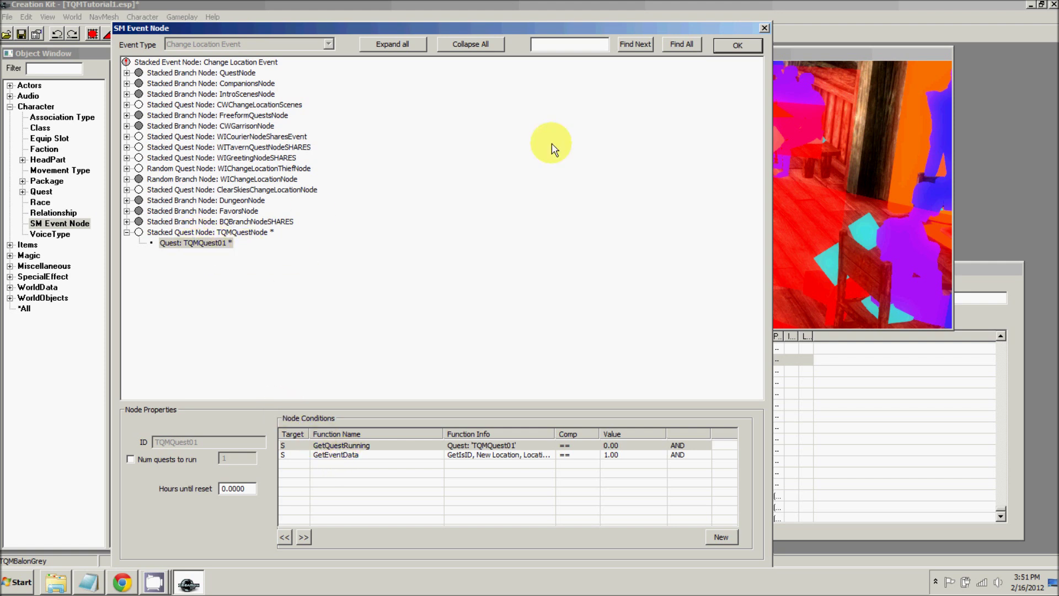
pyautogui.click(739, 46)
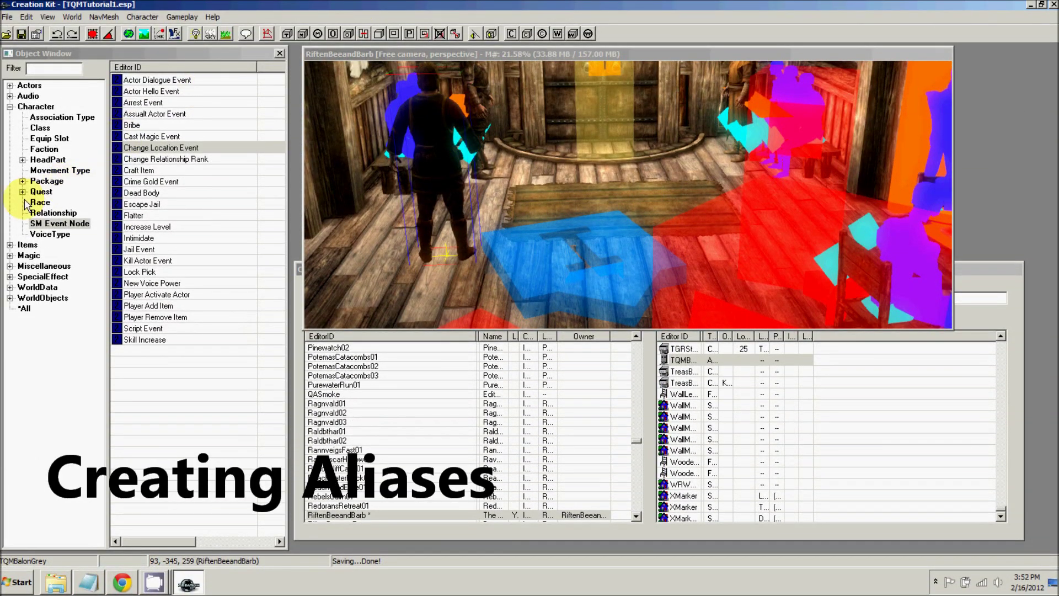
# - Filter the quest objects by TQM and open the quest aliases of TQMQuest01
pyautogui.click(22, 181)
pyautogui.click(41, 192)
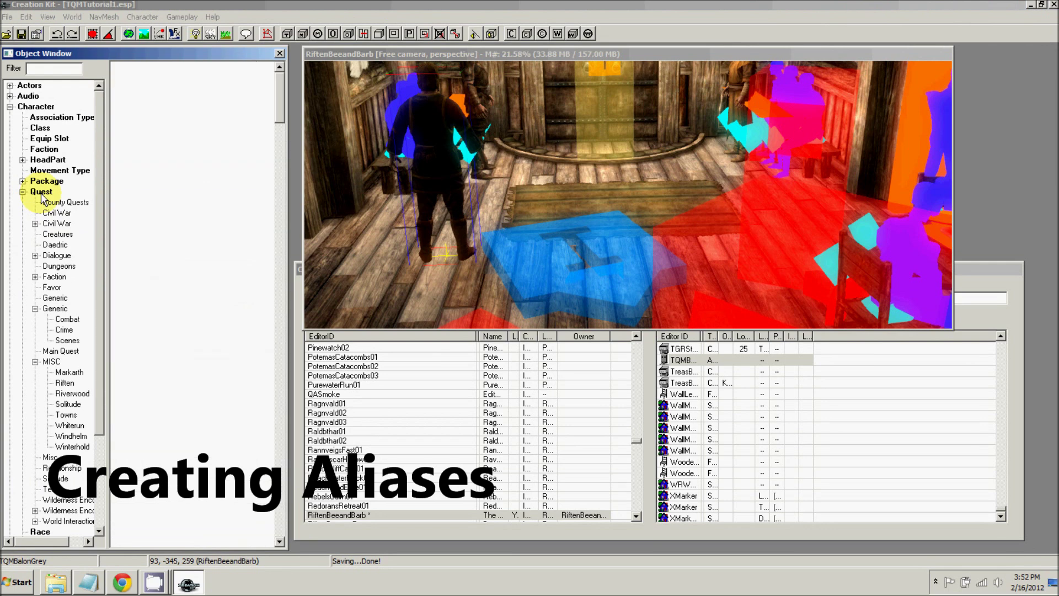
pyautogui.click(54, 67)
pyautogui.write('TQM')
pyautogui.doubleClick(159, 82)
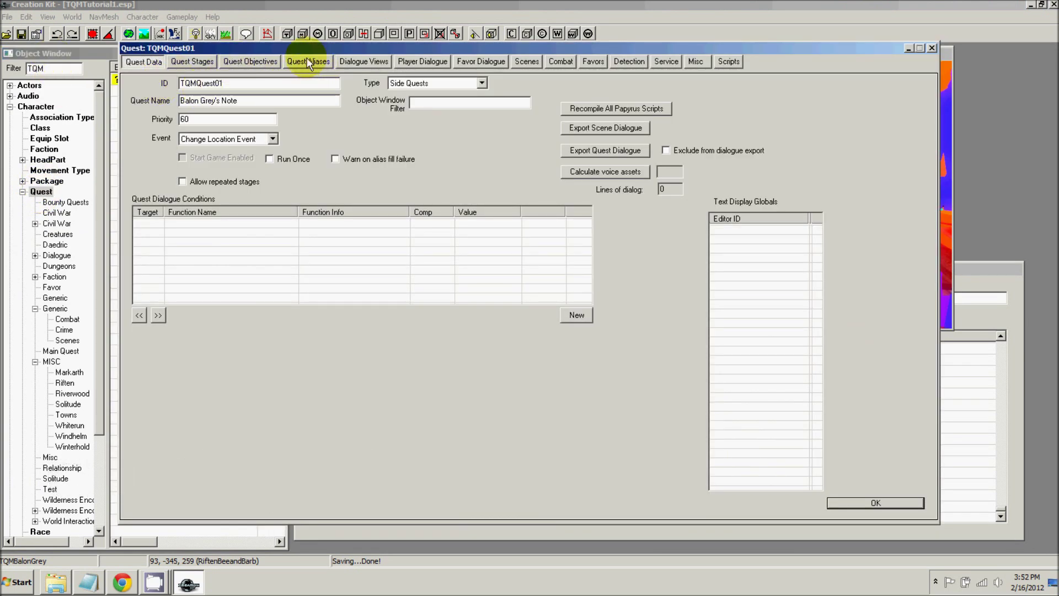
pyautogui.click(307, 62)
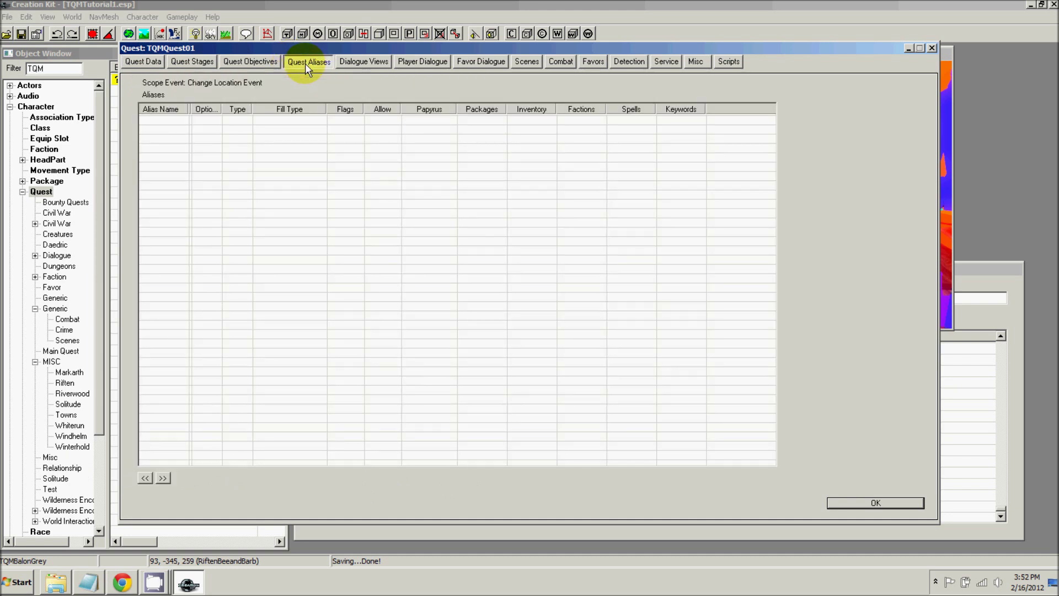
# - Create a reference alias named noteGiver in TQMQuest01
pyautogui.rightClick(217, 157)
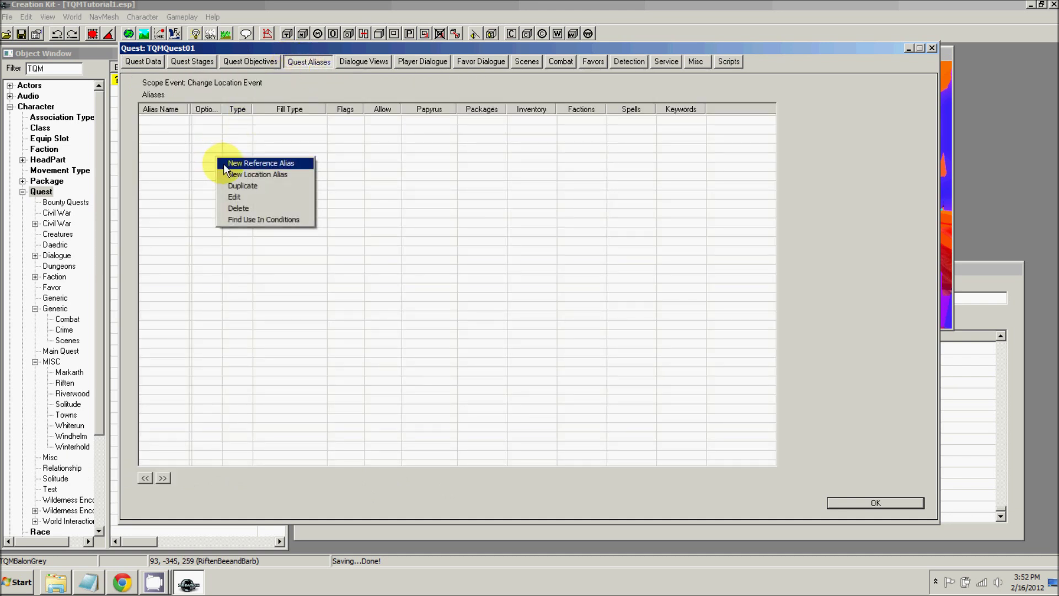
pyautogui.click(224, 164)
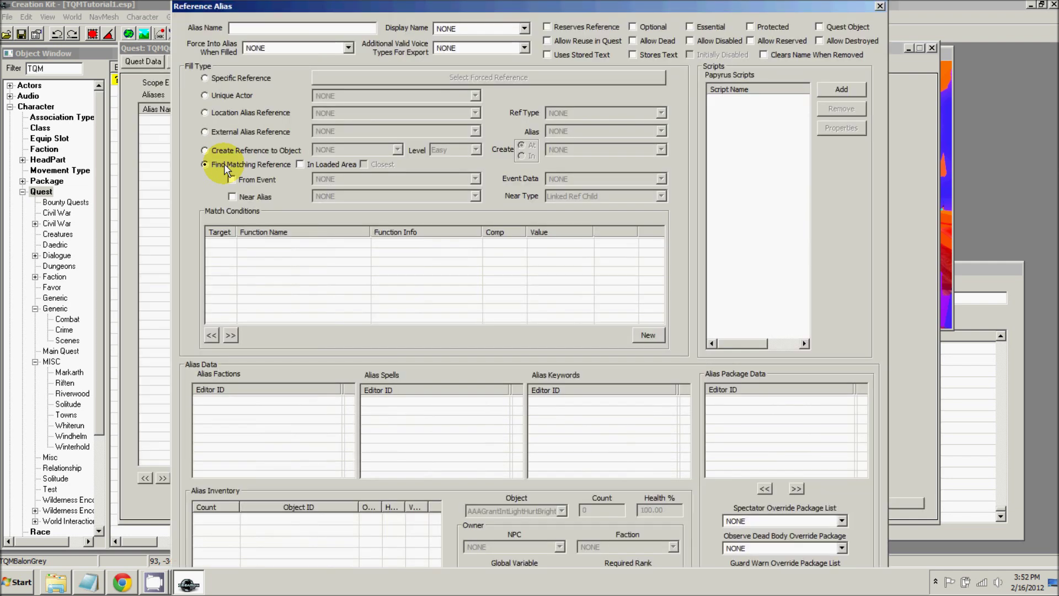
pyautogui.write('noteGiver')
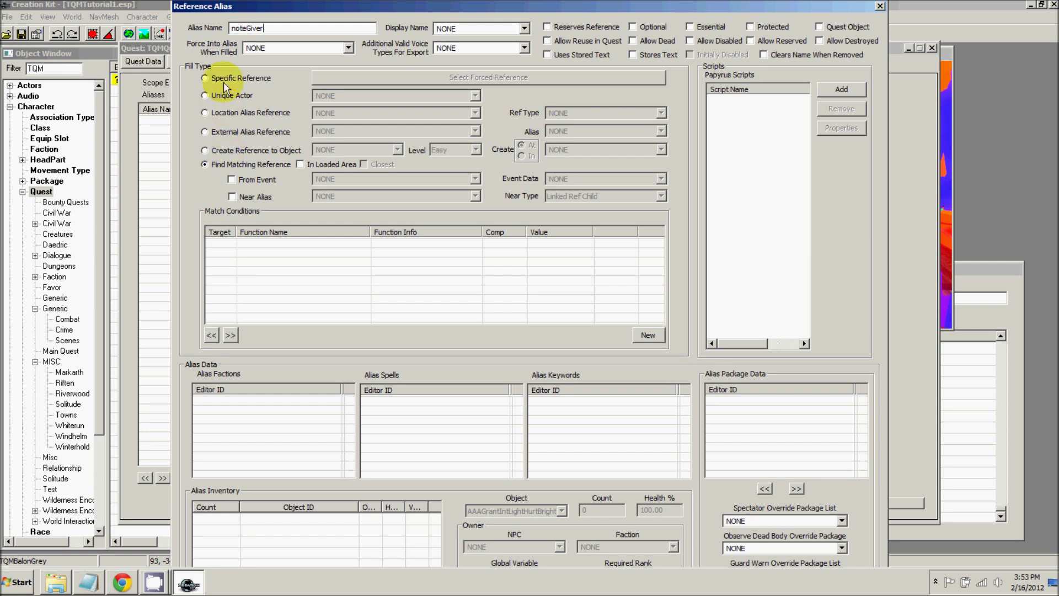
# - Fill the noteGiver alias with the unique actor TQMBalonGrey and accept the alias
pyautogui.click(217, 95)
pyautogui.click(321, 97)
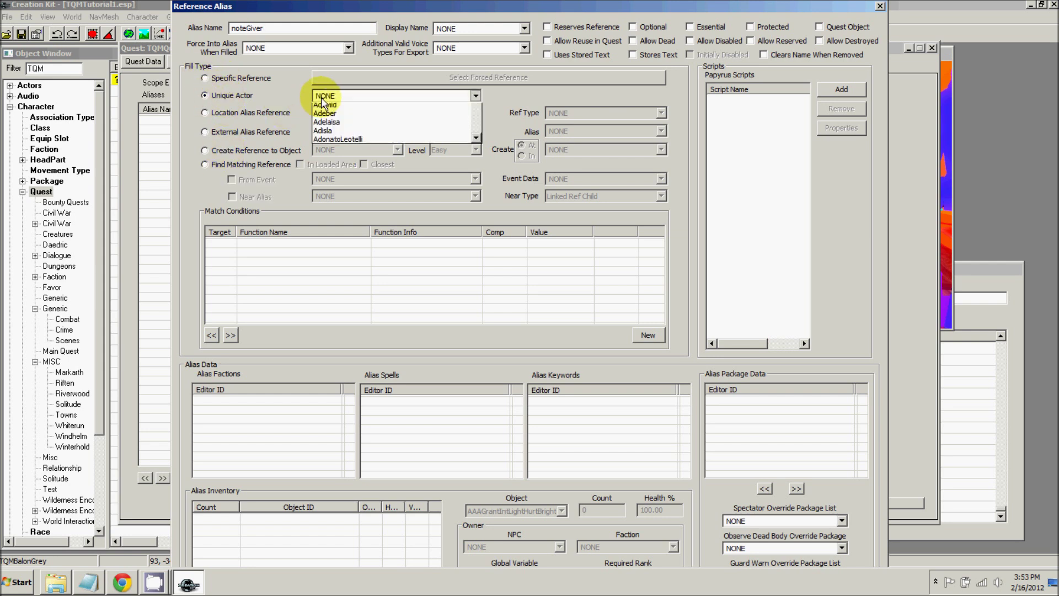
pyautogui.click(322, 97)
pyautogui.write('TQMBalonGrey')
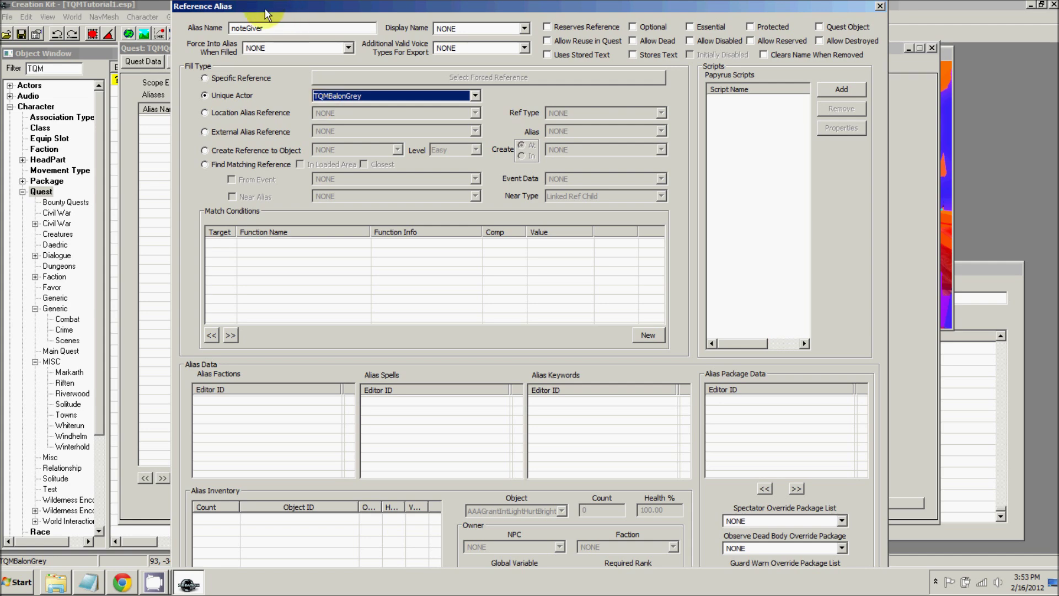
pyautogui.moveTo(239, 12); pyautogui.dragTo(249, 64)
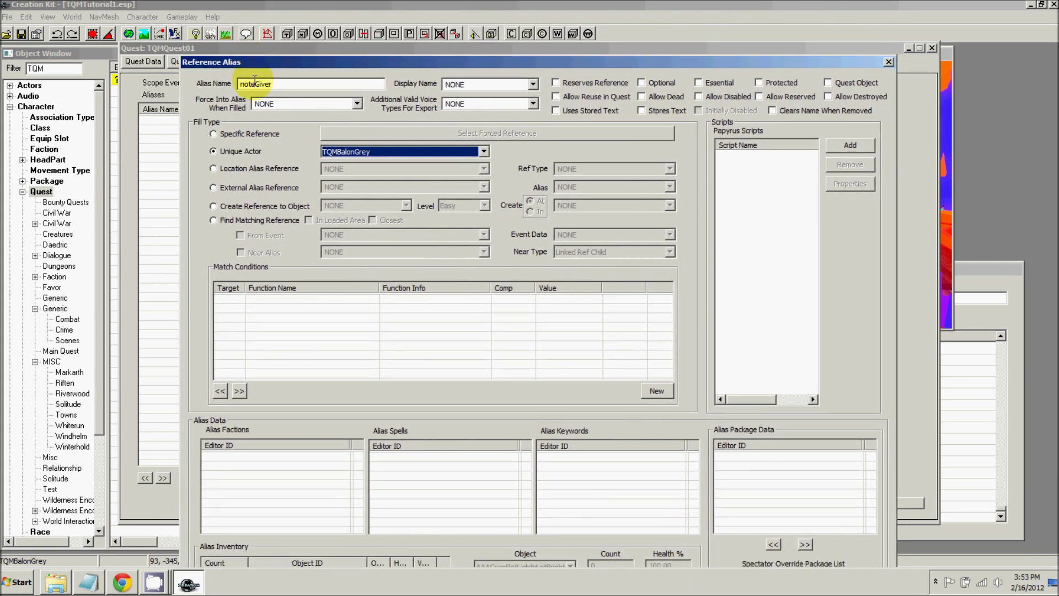
pyautogui.moveTo(270, 65); pyautogui.dragTo(217, 35)
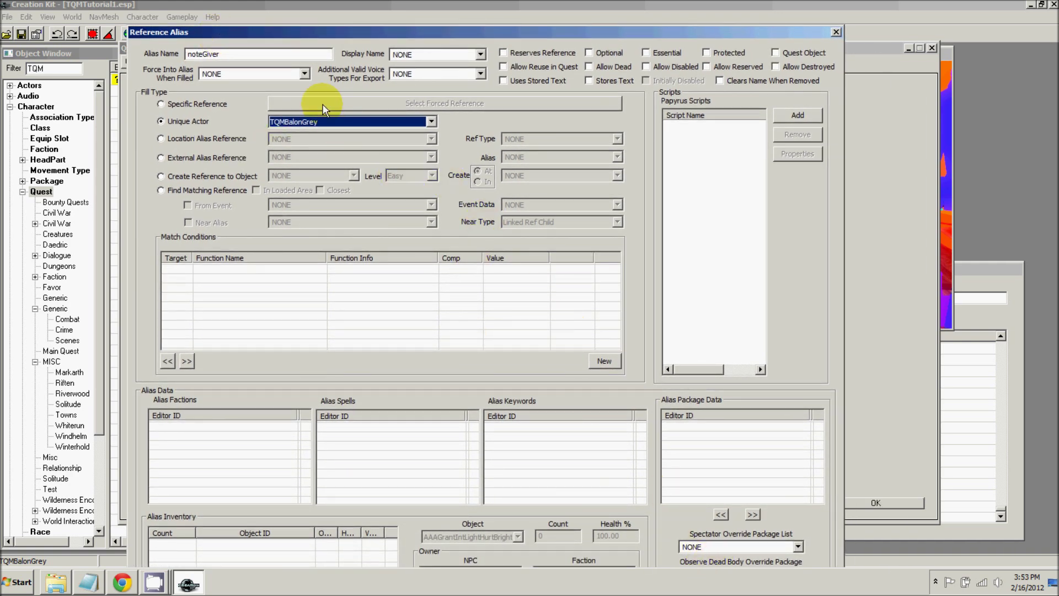
pyautogui.moveTo(279, 32); pyautogui.dragTo(304, 14)
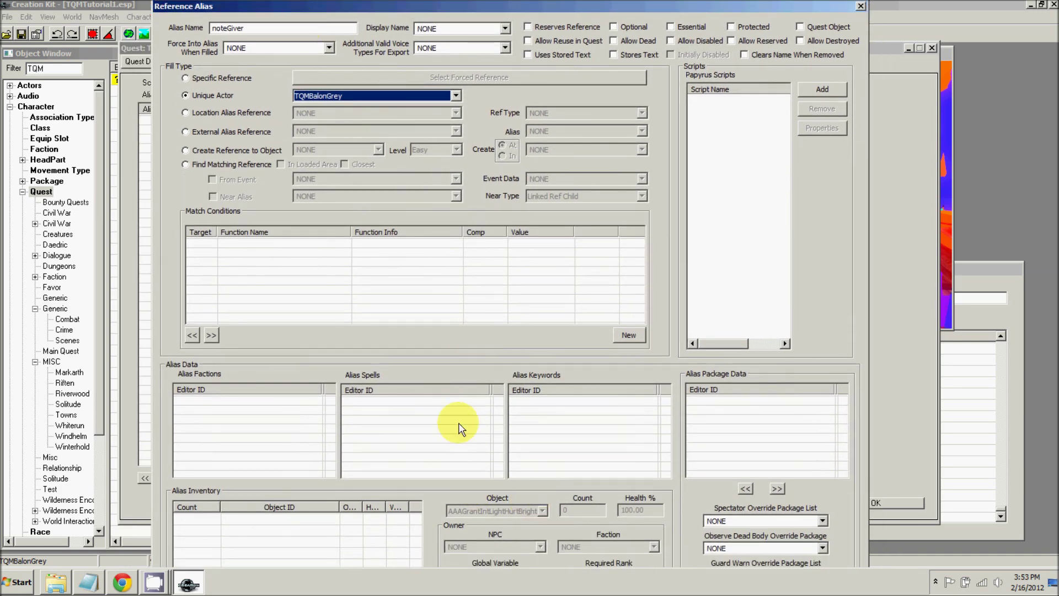
pyautogui.click(270, 29)
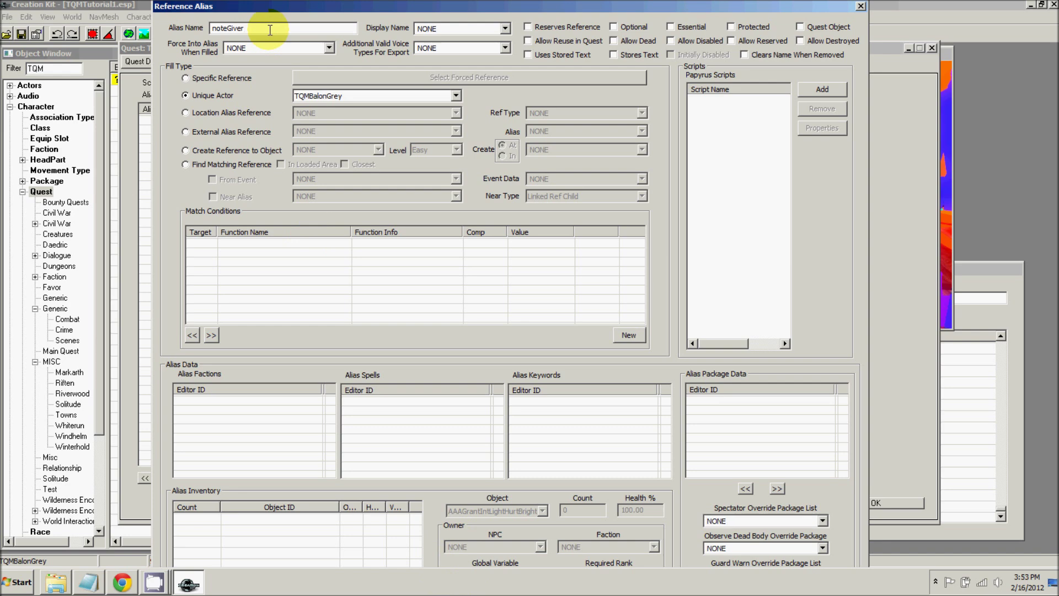
pyautogui.press('Return')
pyautogui.moveTo(276, 49); pyautogui.dragTo(282, 34)
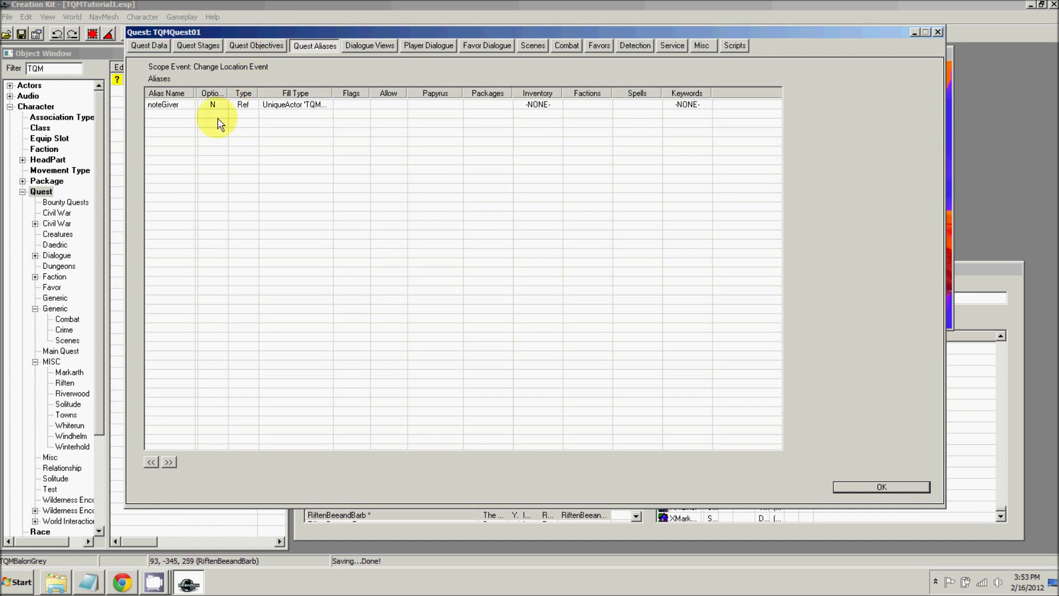
# - Create a second reference alias named Note in TQMQuest01
pyautogui.rightClick(183, 137)
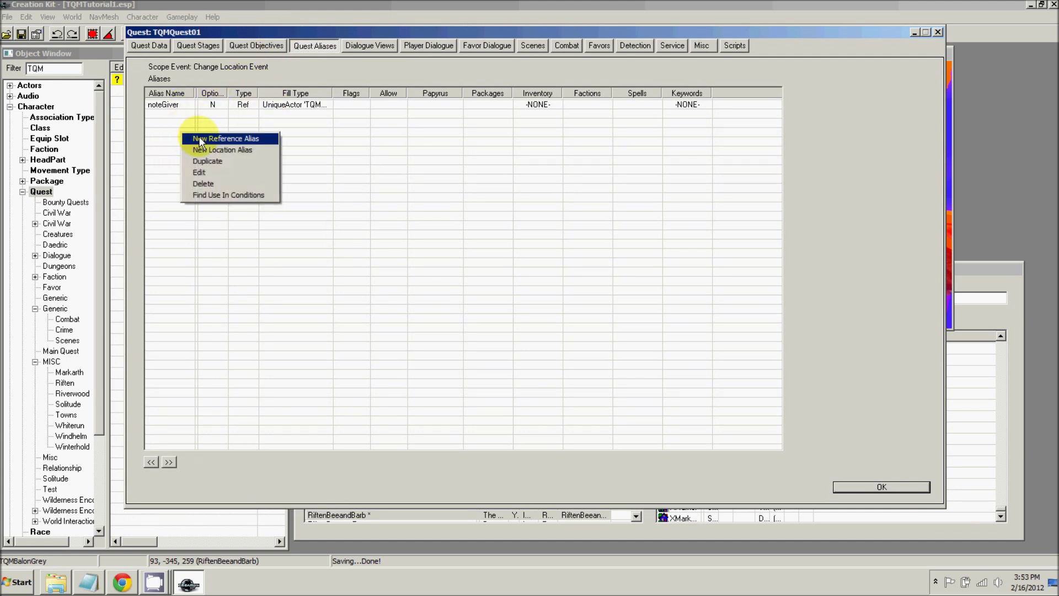
pyautogui.click(213, 138)
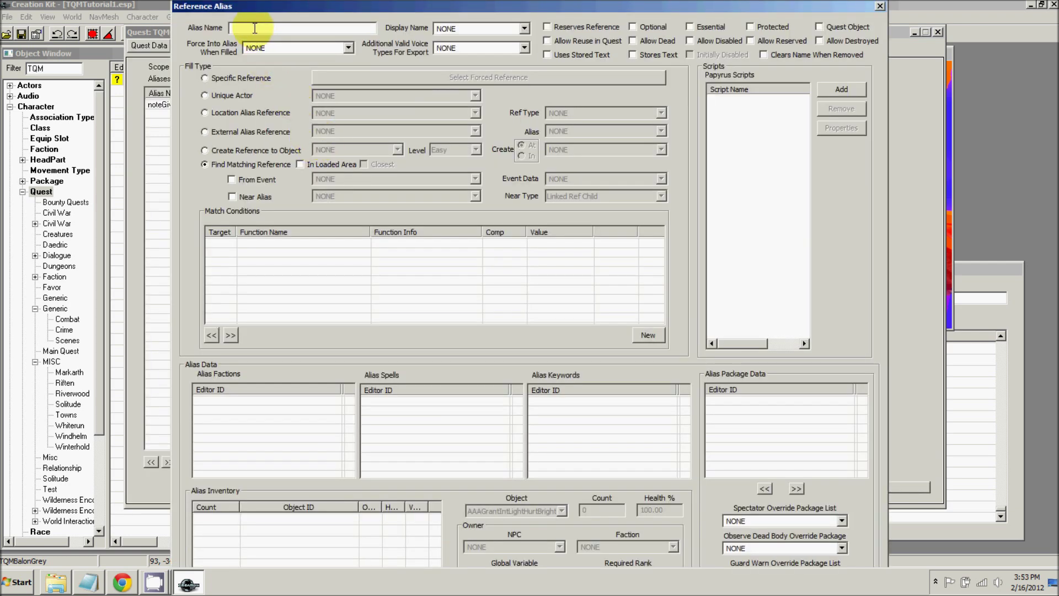
pyautogui.write('Note')
# - Fill the Note alias by creating a reference to object TQMNote in the noteGiver alias, and accept the alias
pyautogui.click(205, 151)
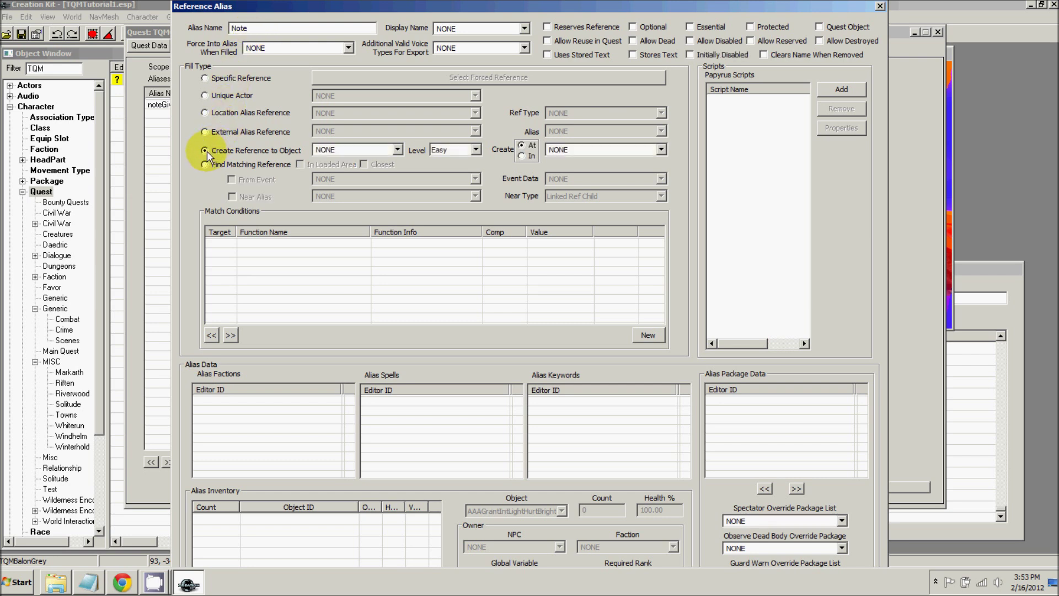
pyautogui.click(359, 150)
pyautogui.click(359, 150)
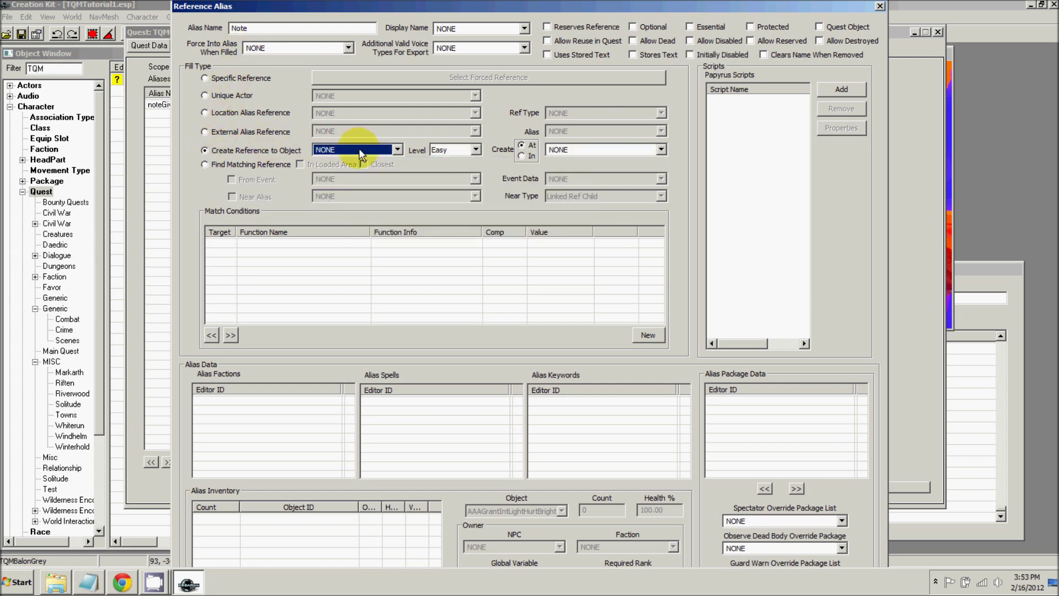
pyautogui.write('tqm')
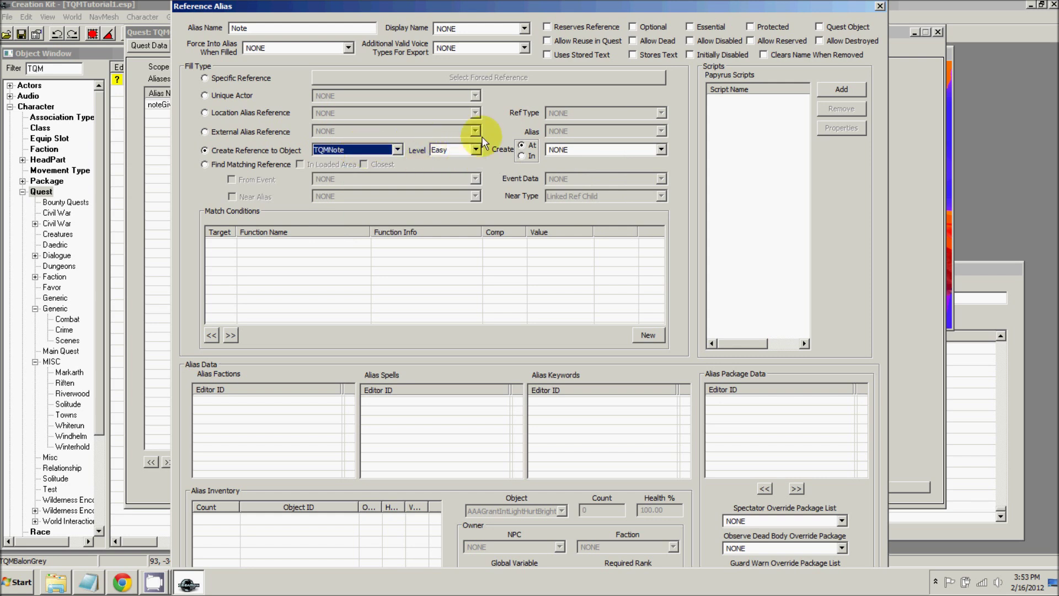
pyautogui.click(522, 156)
pyautogui.click(569, 151)
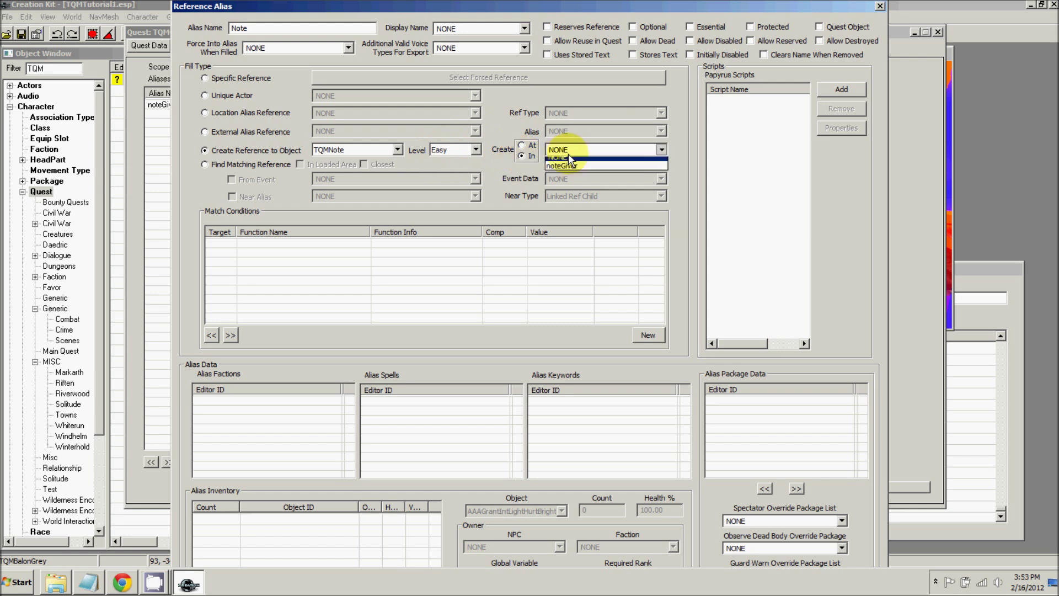
pyautogui.click(568, 169)
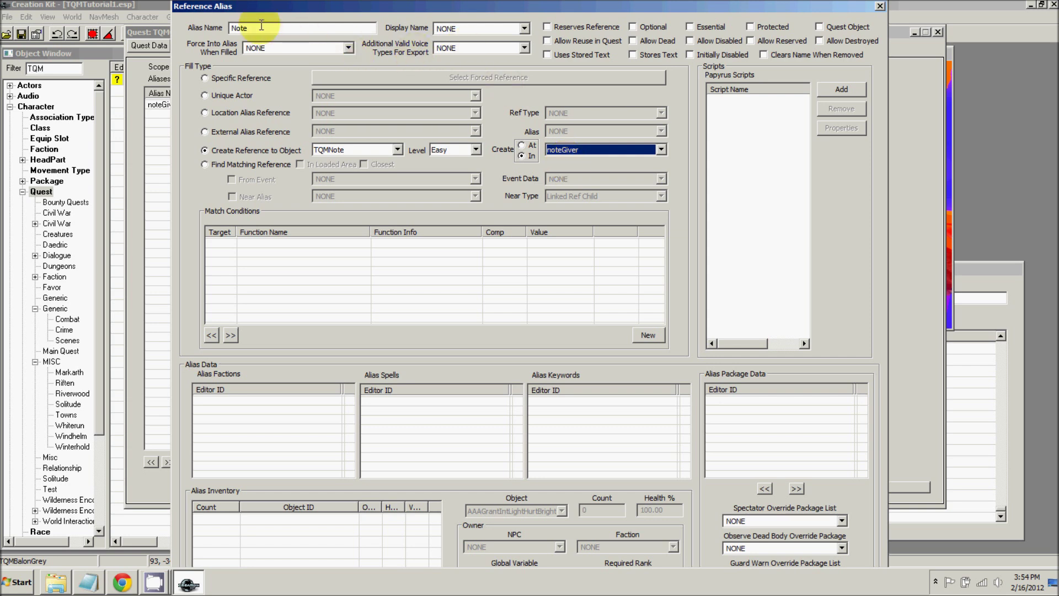
pyautogui.click(262, 26)
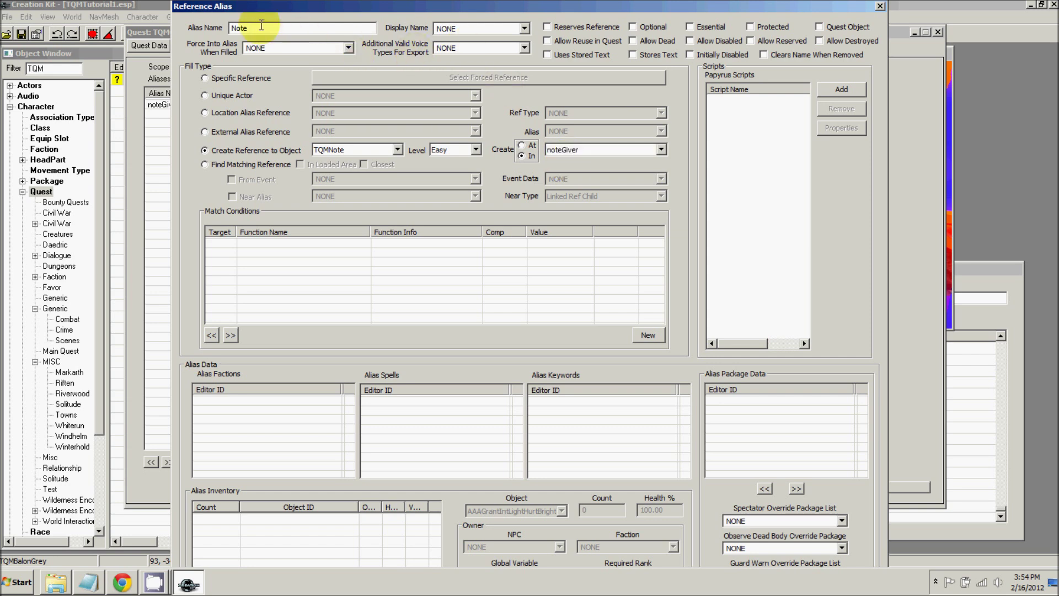
pyautogui.press('Return')
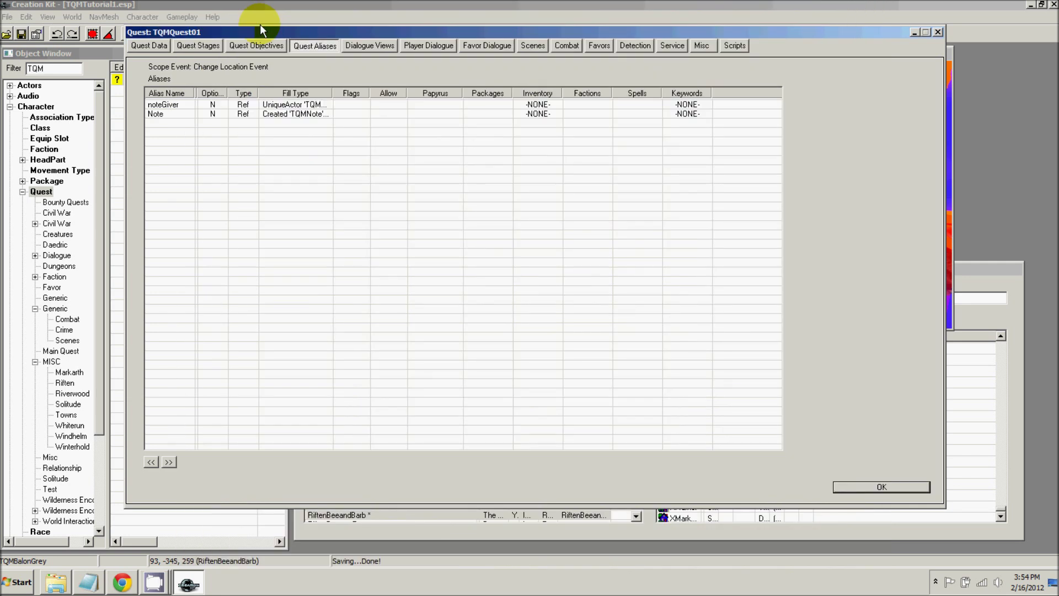
# - Create a reference alias named playerBarStool that finds the closest matching reference in the loaded area
pyautogui.rightClick(183, 150)
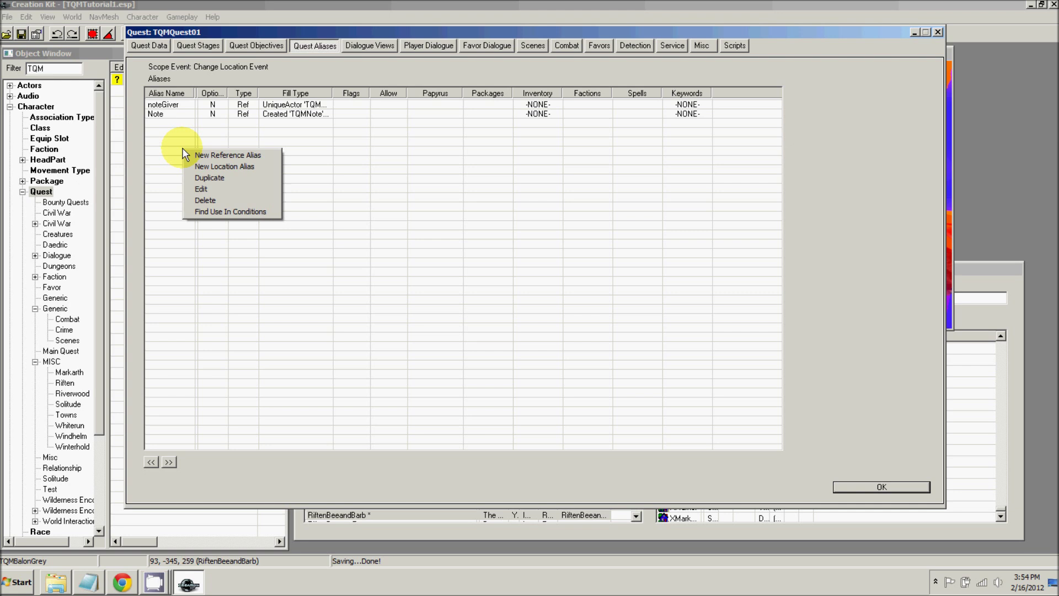
pyautogui.click(217, 155)
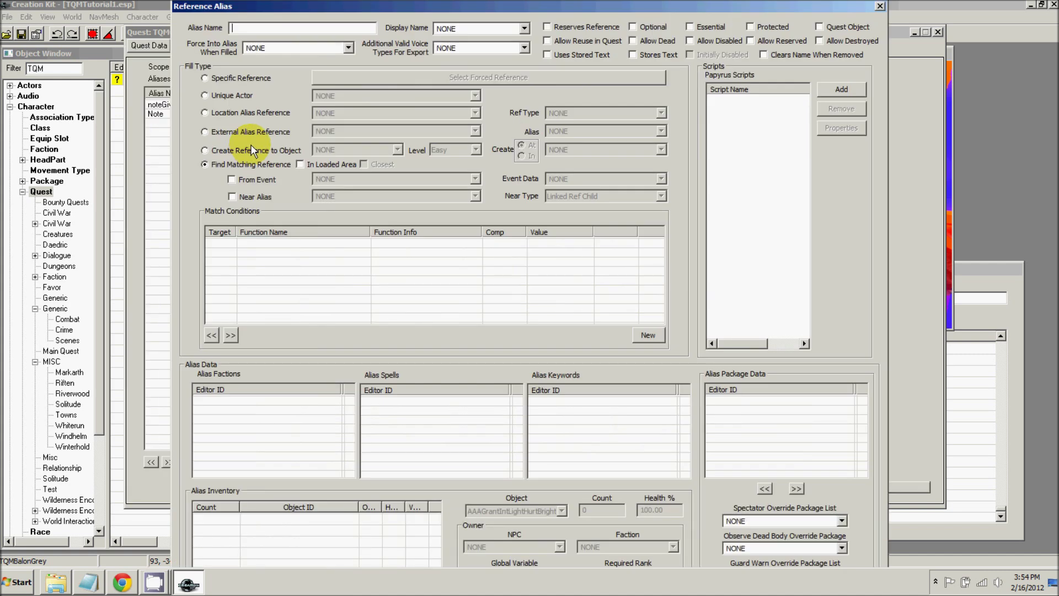
pyautogui.write('playerBarStool')
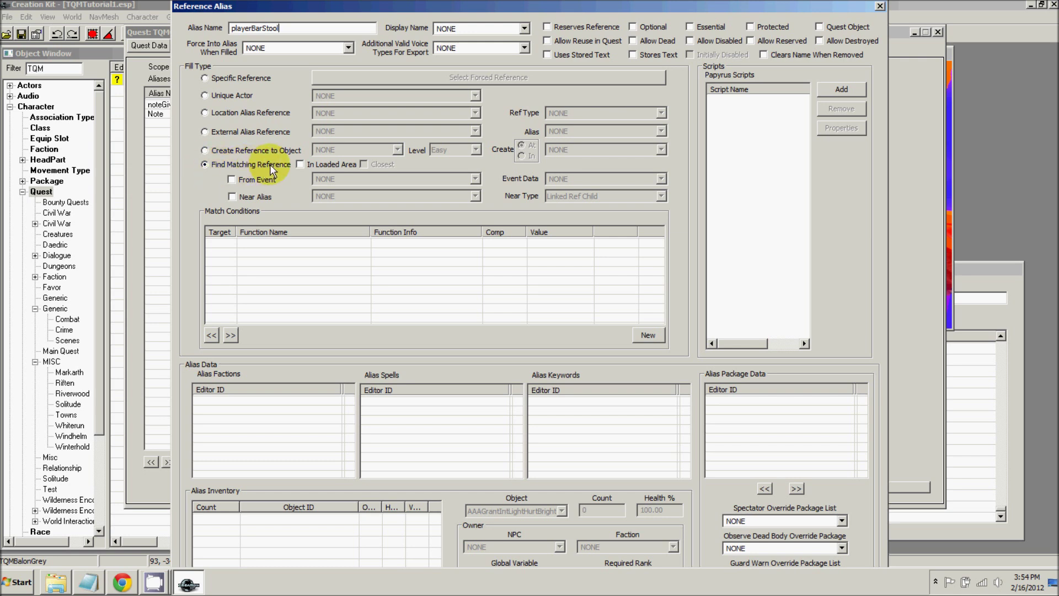
pyautogui.click(301, 166)
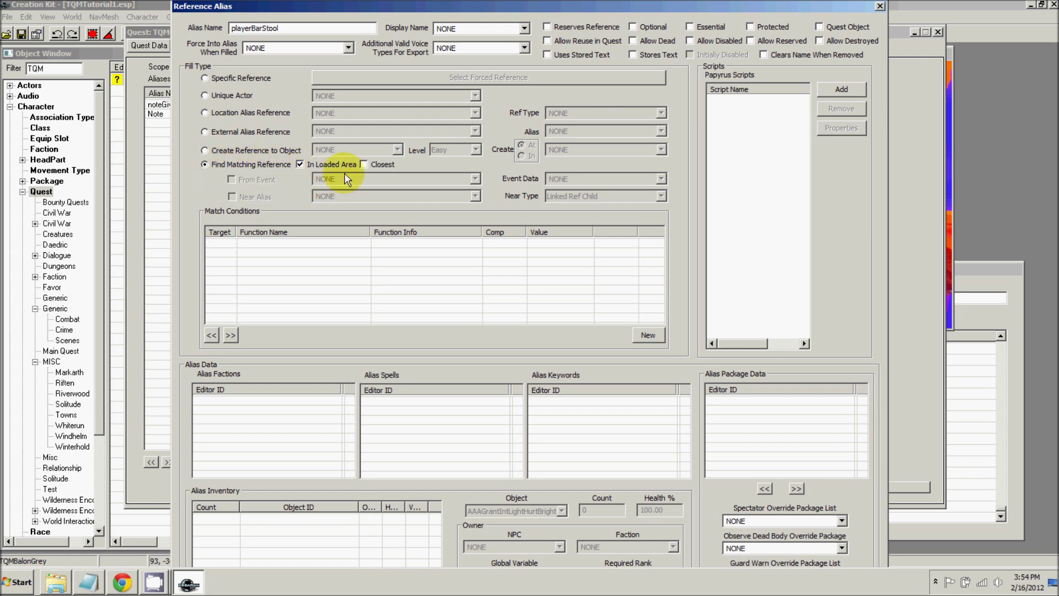
pyautogui.click(364, 165)
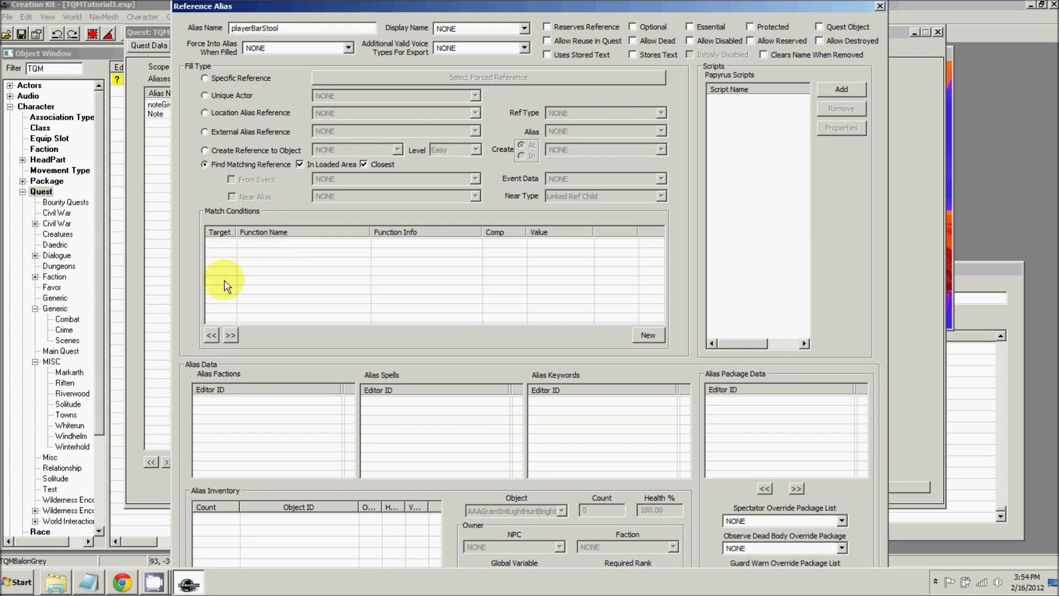
# - Add a HasKeyword isBarStool == 1 match condition to the playerBarStool alias and accept the alias
pyautogui.rightClick(276, 267)
pyautogui.click(292, 267)
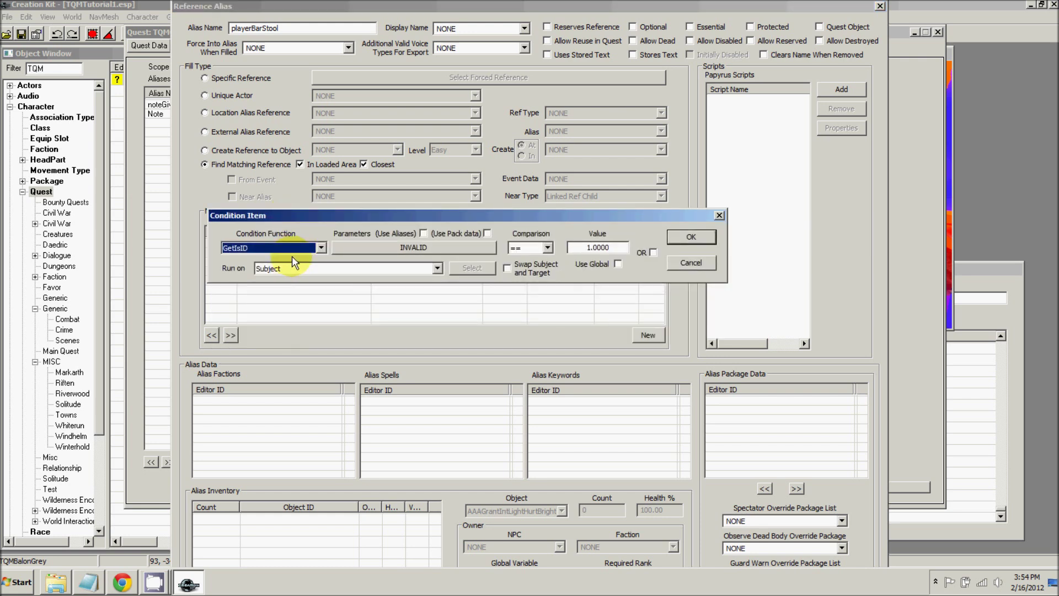
pyautogui.write('HasKeyword')
pyautogui.click(368, 247)
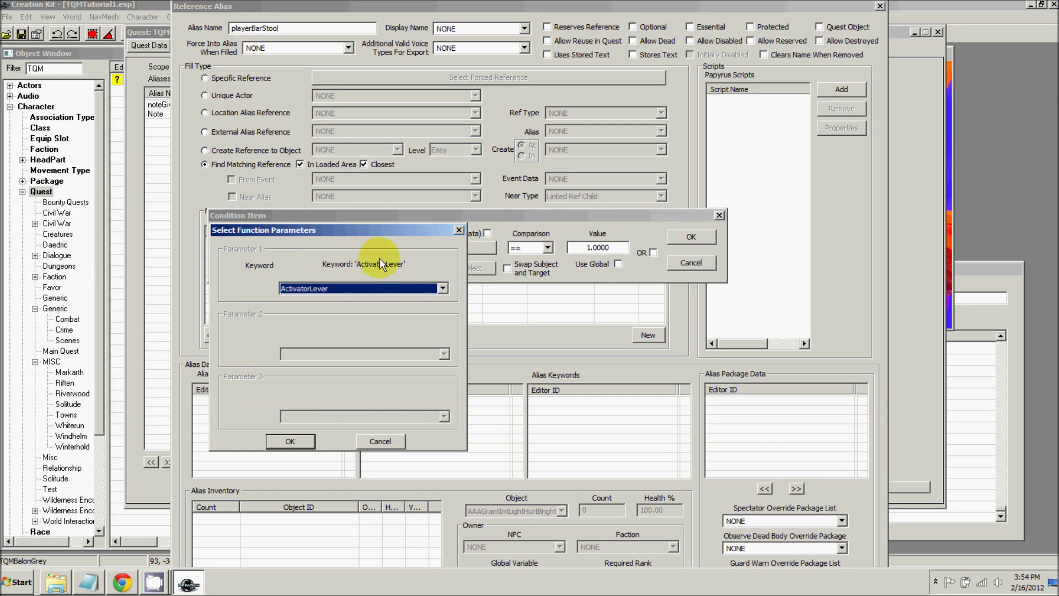
pyautogui.write('isBarStool')
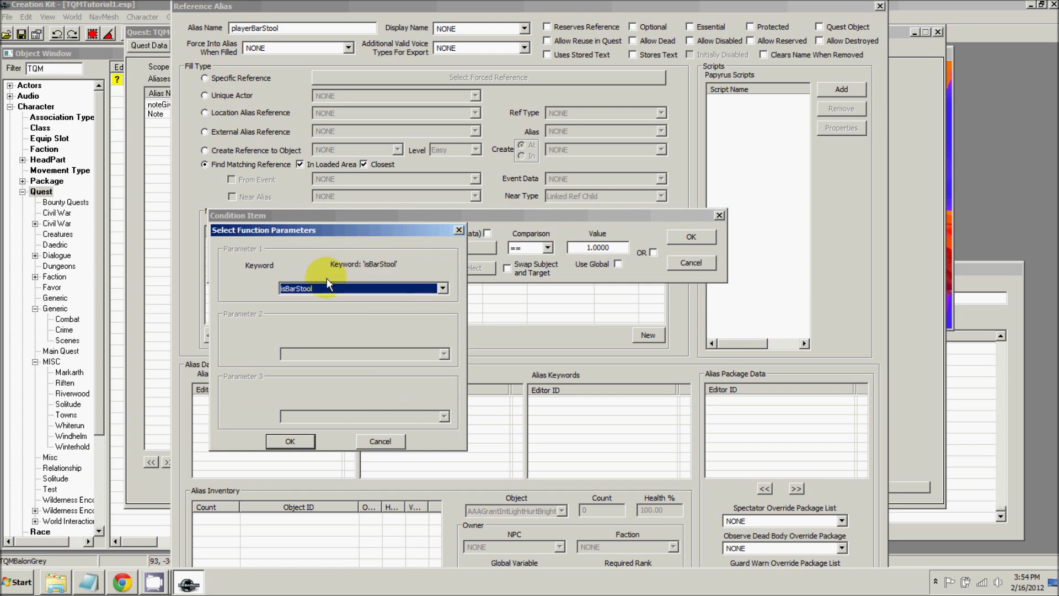
pyautogui.moveTo(309, 234); pyautogui.dragTo(309, 189)
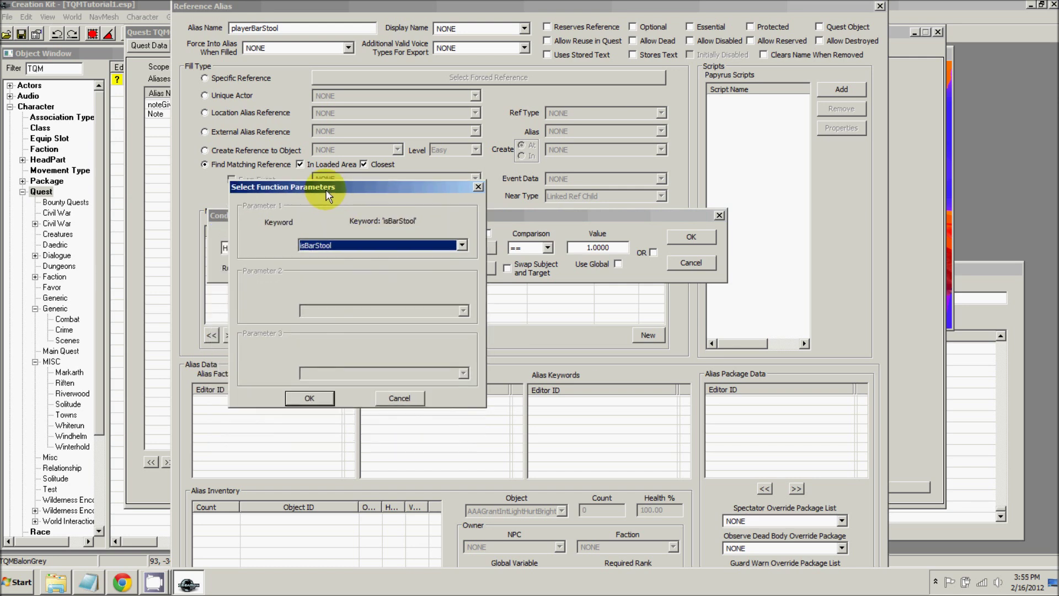
pyautogui.click(291, 397)
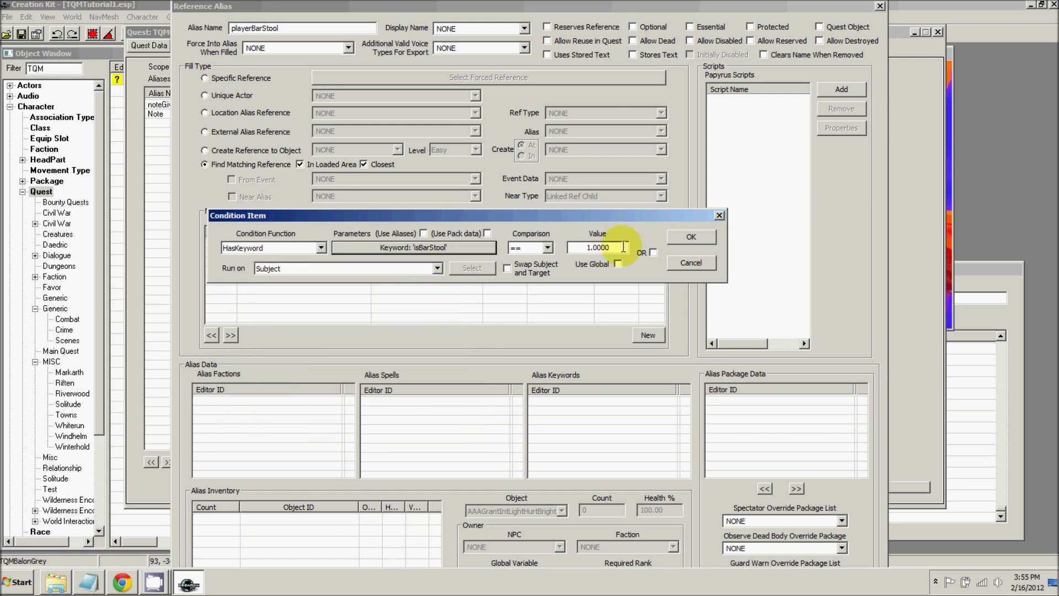
pyautogui.click(686, 239)
pyautogui.click(408, 243)
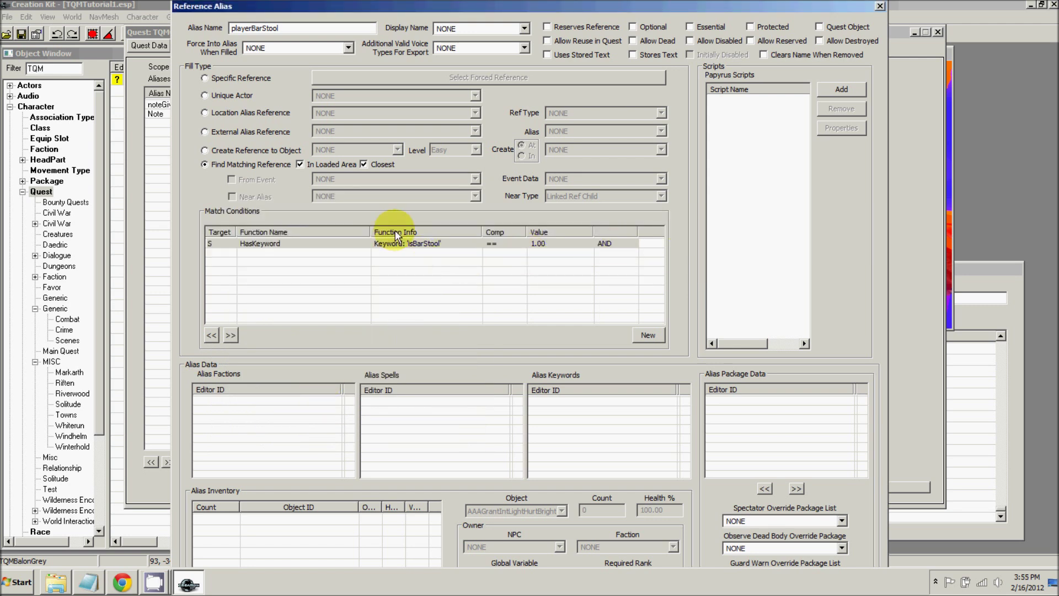
pyautogui.moveTo(393, 4)
pyautogui.mouseDown()
pyautogui.moveTo(397, 52)
pyautogui.moveTo(392, 12)
pyautogui.mouseUp()
pyautogui.click(324, 24)
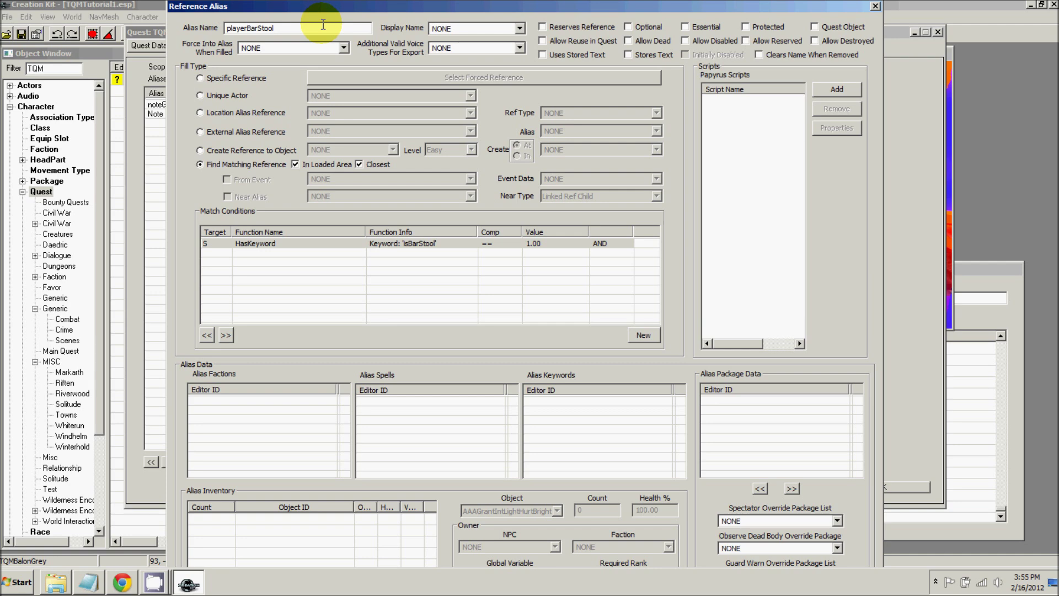
pyautogui.press('Return')
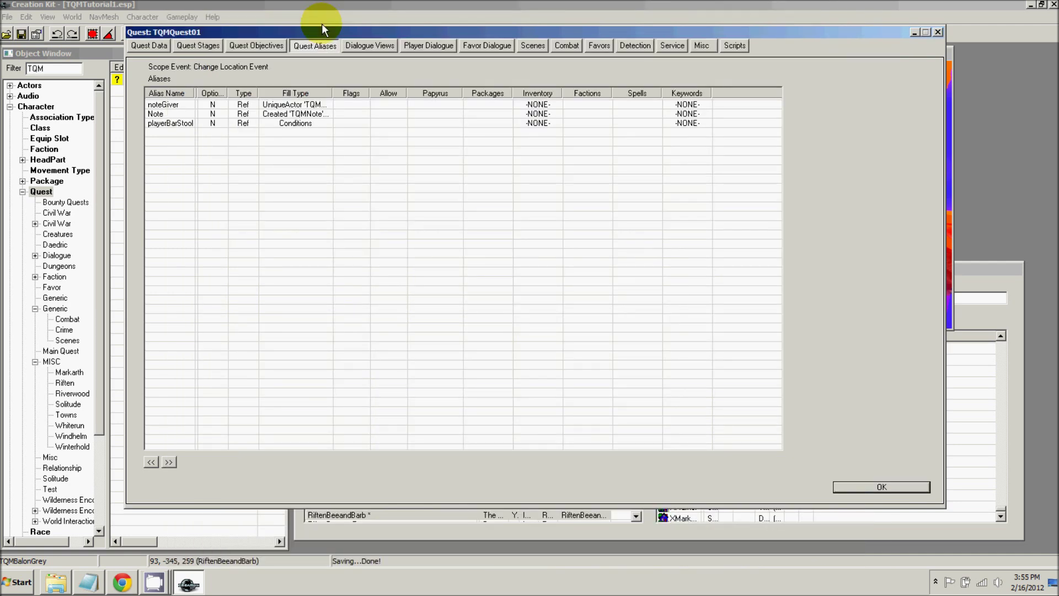
# - Create a reference alias named otherBarStool that finds the closest matching reference in the loaded area
pyautogui.rightClick(160, 146)
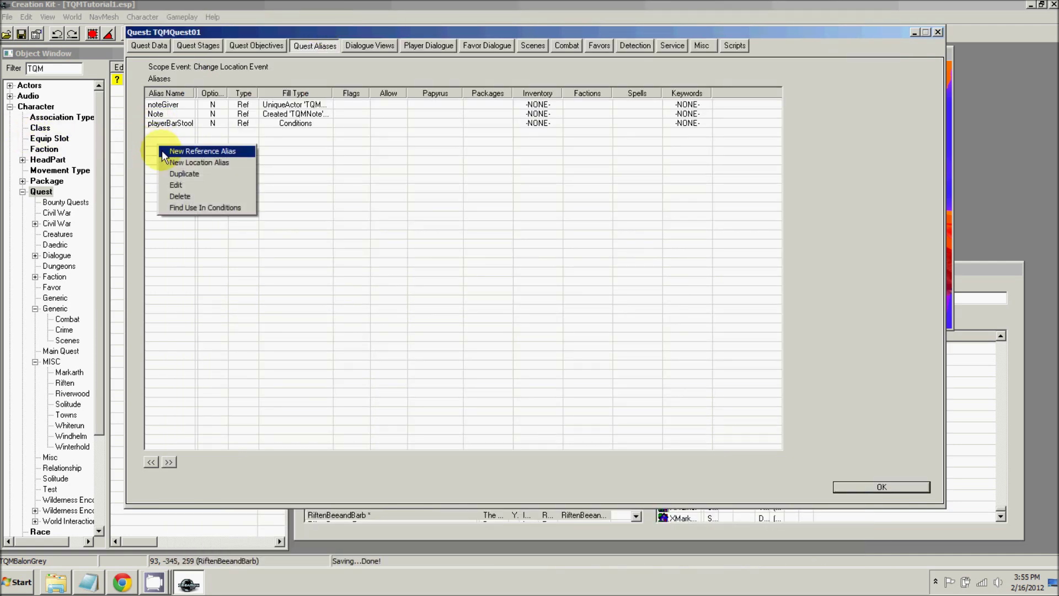
pyautogui.click(199, 151)
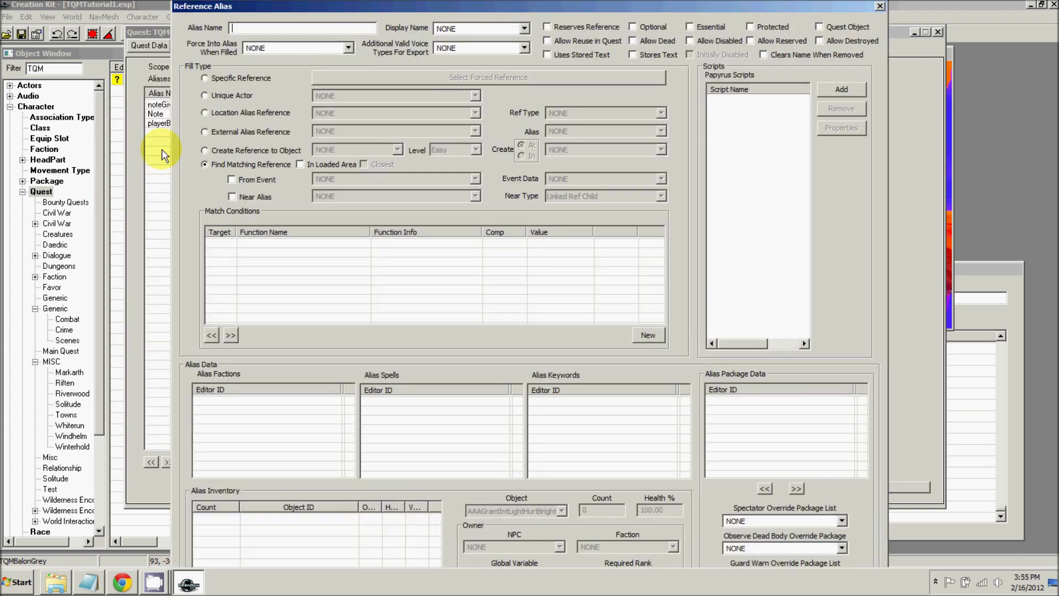
pyautogui.write('otherBarStool')
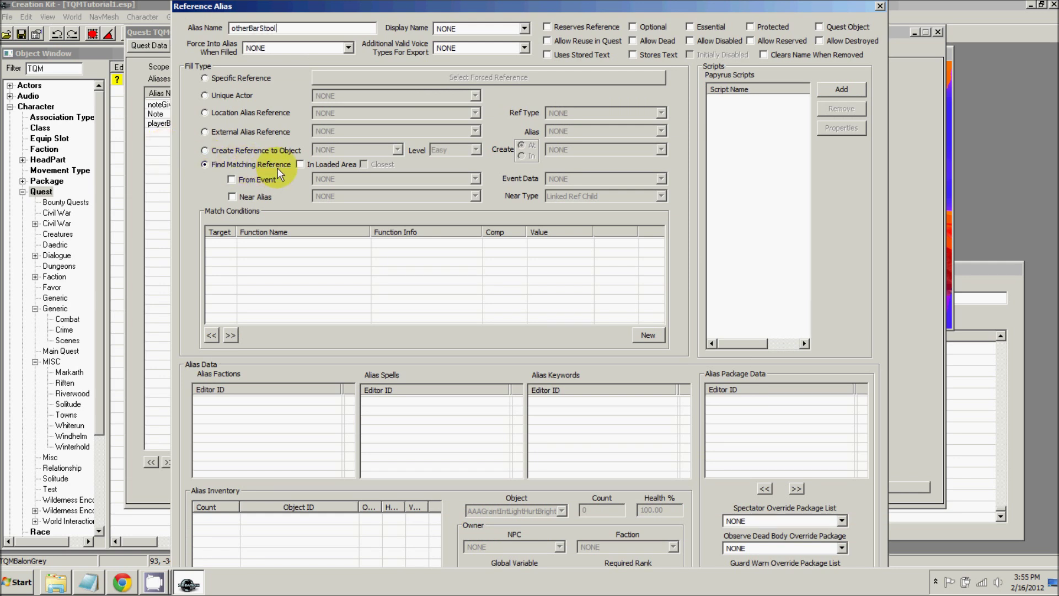
pyautogui.click(299, 164)
pyautogui.click(363, 165)
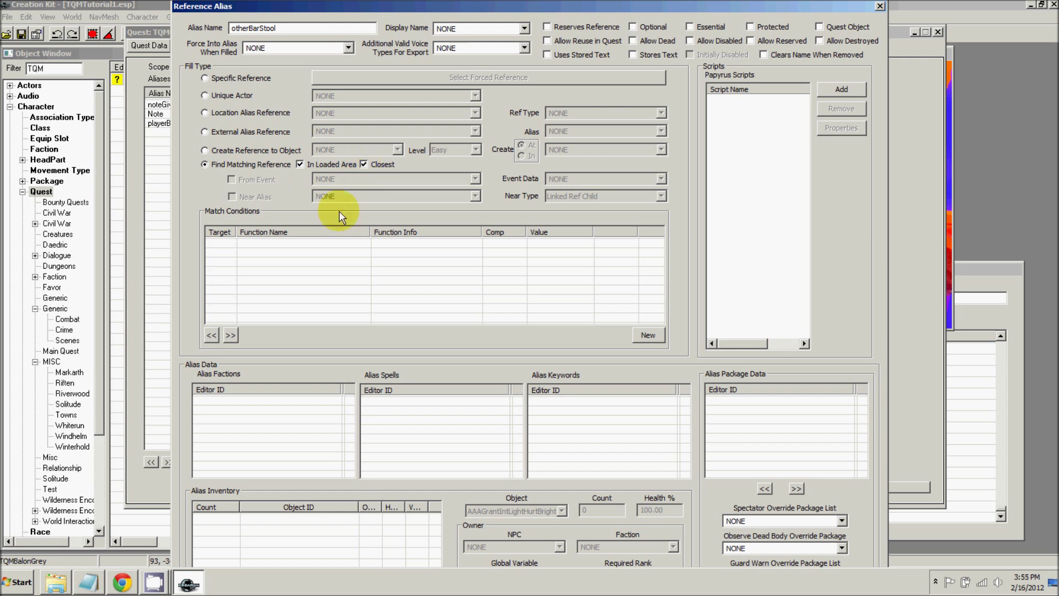
# - Add a HasKeyword isBarStool == 1 match condition to the otherBarStool alias
pyautogui.rightClick(307, 266)
pyautogui.click(309, 269)
pyautogui.write('HasKeyword')
pyautogui.click(377, 317)
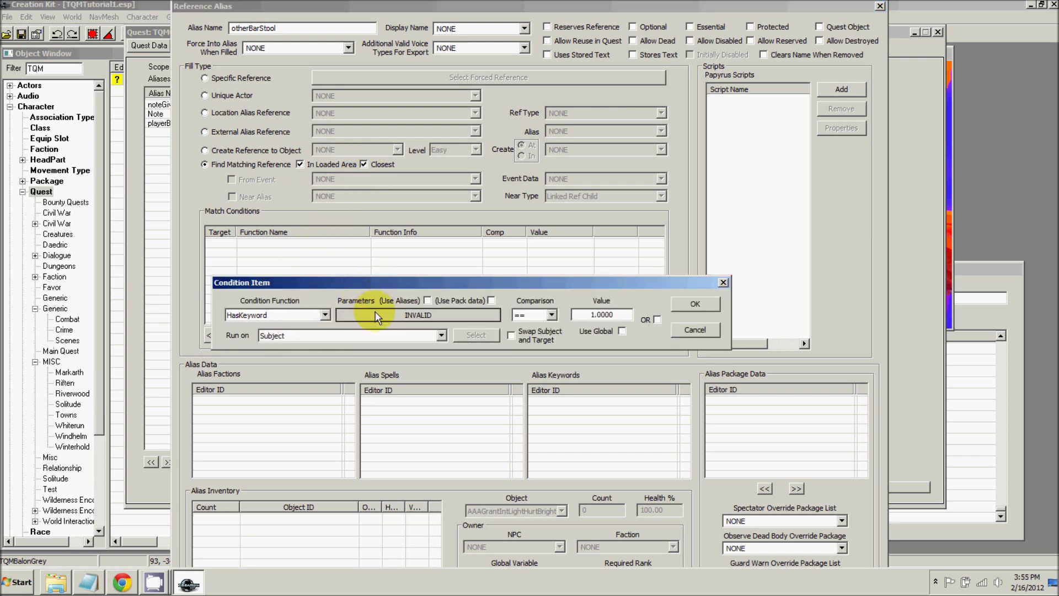
pyautogui.write('isBarCounter')
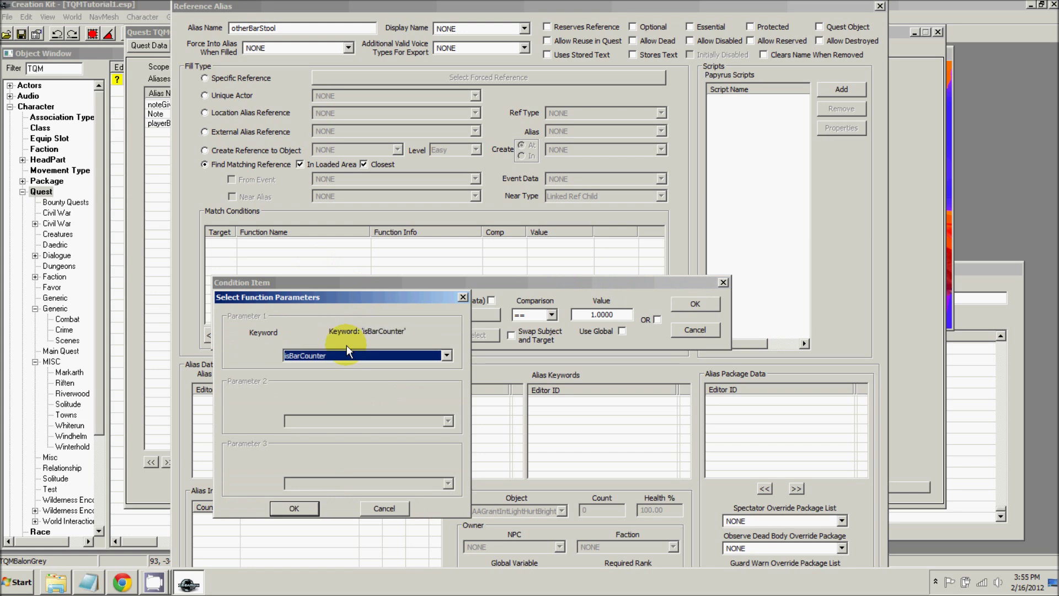
pyautogui.press('Down')
pyautogui.press('Return')
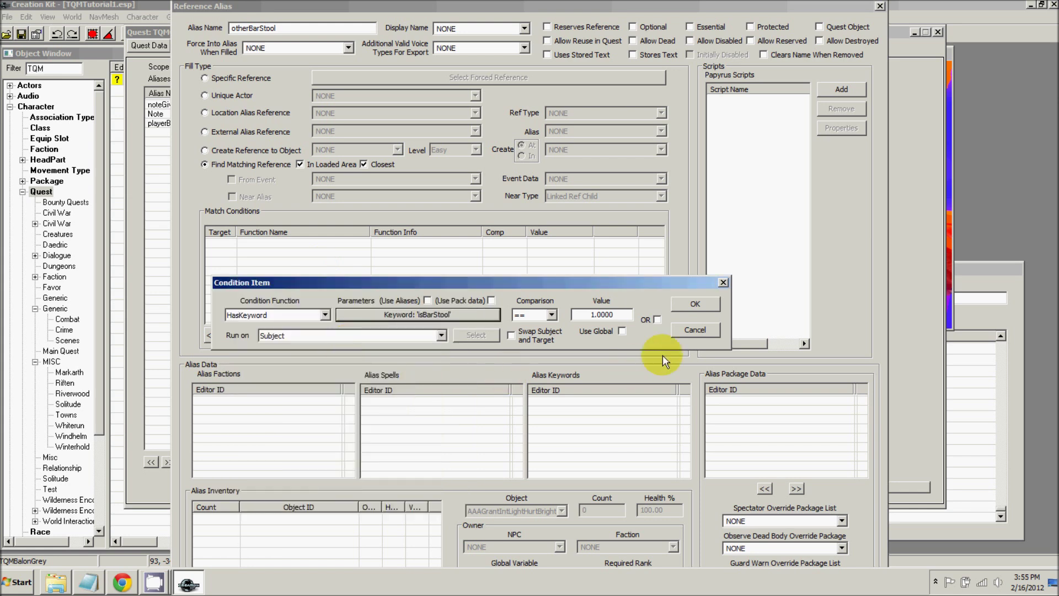
pyautogui.click(684, 304)
# - Add a GetIsAliasRef playerBarStool == 0 match condition to the otherBarStool alias and accept the alias
pyautogui.rightClick(344, 286)
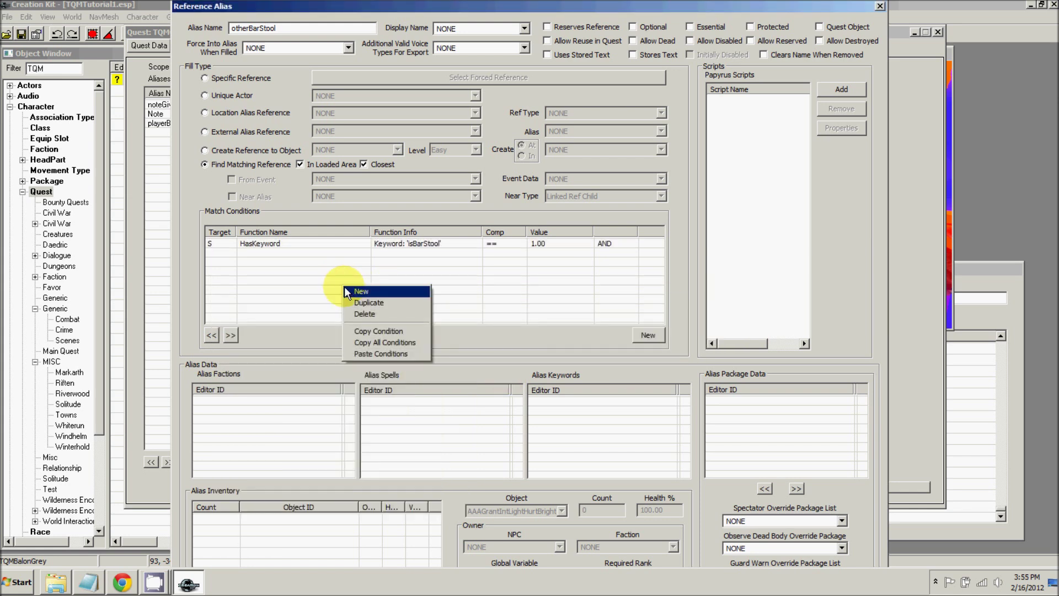
pyautogui.click(349, 291)
pyautogui.write('GetIsAliasRef')
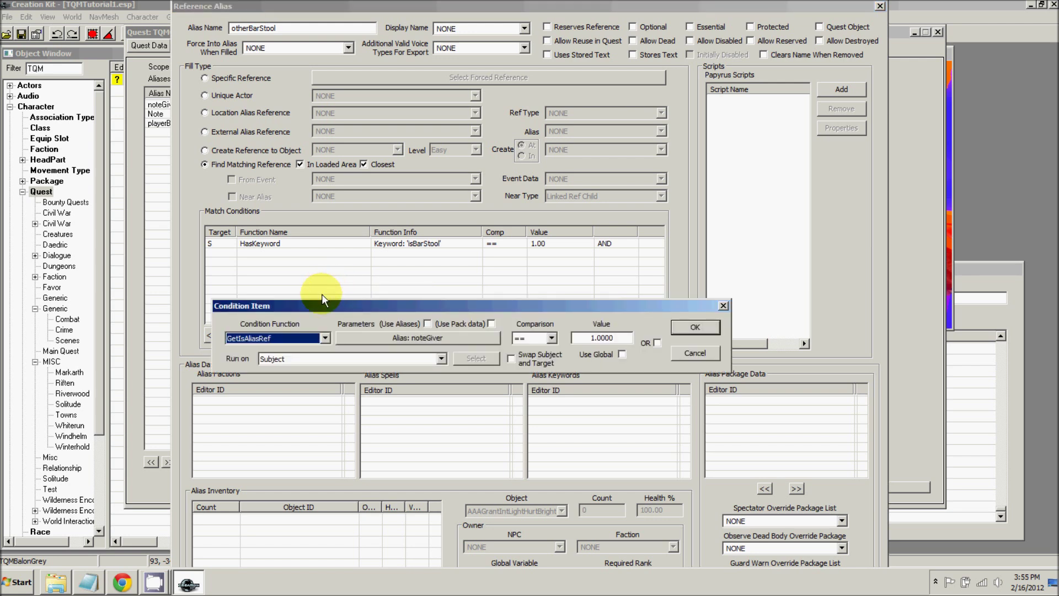
pyautogui.click(366, 338)
pyautogui.click(353, 379)
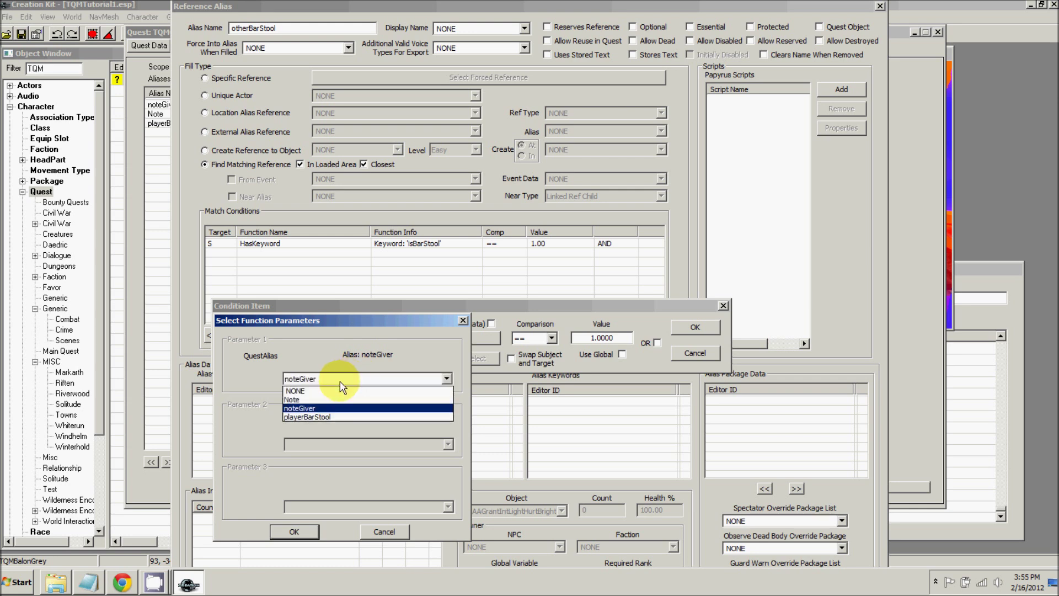
pyautogui.click(314, 417)
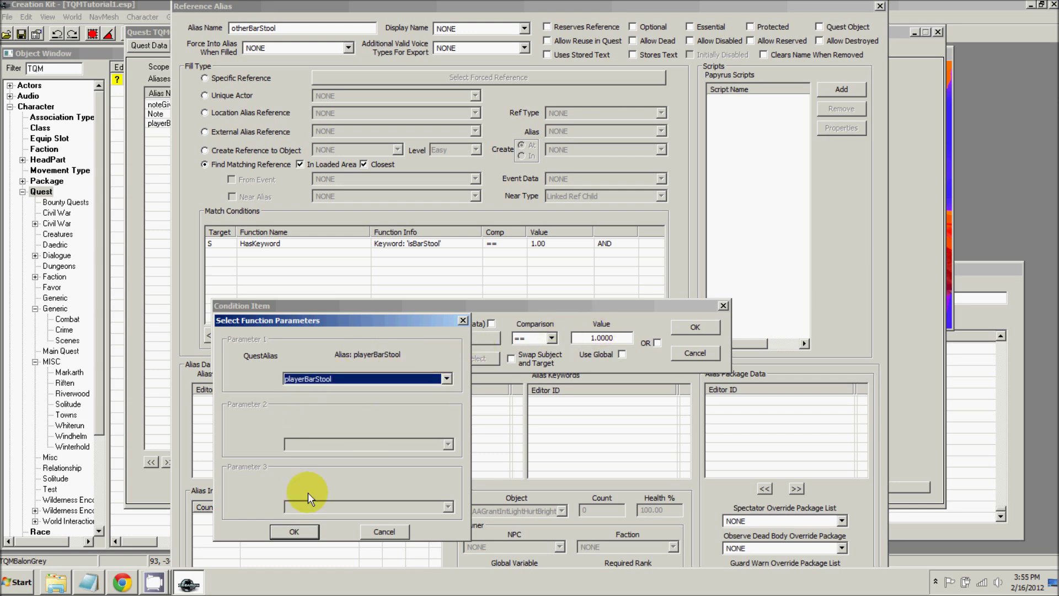
pyautogui.click(294, 531)
pyautogui.moveTo(632, 338); pyautogui.dragTo(574, 336)
pyautogui.write('0')
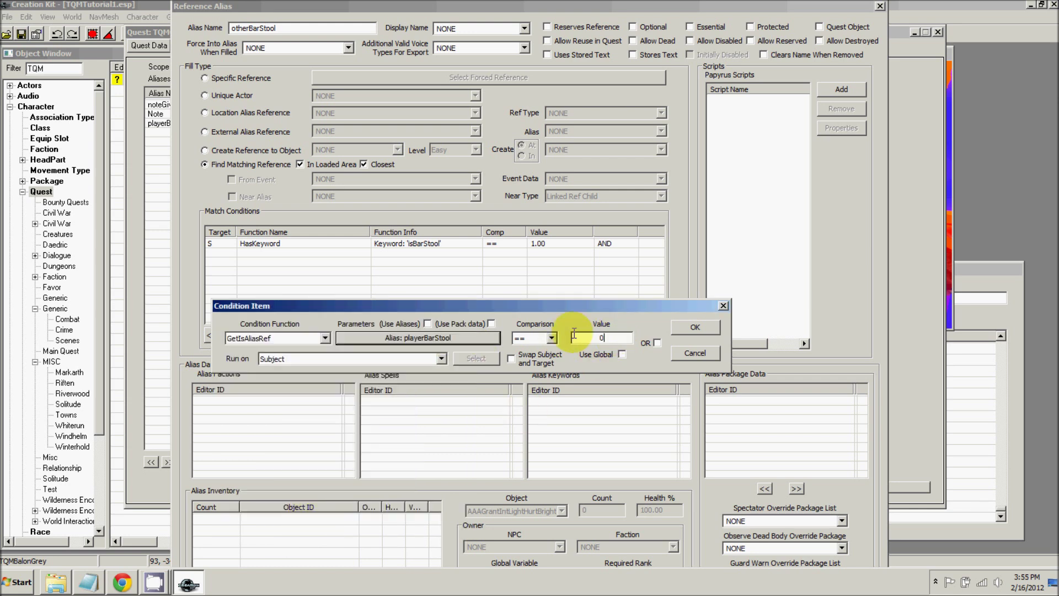
pyautogui.click(694, 331)
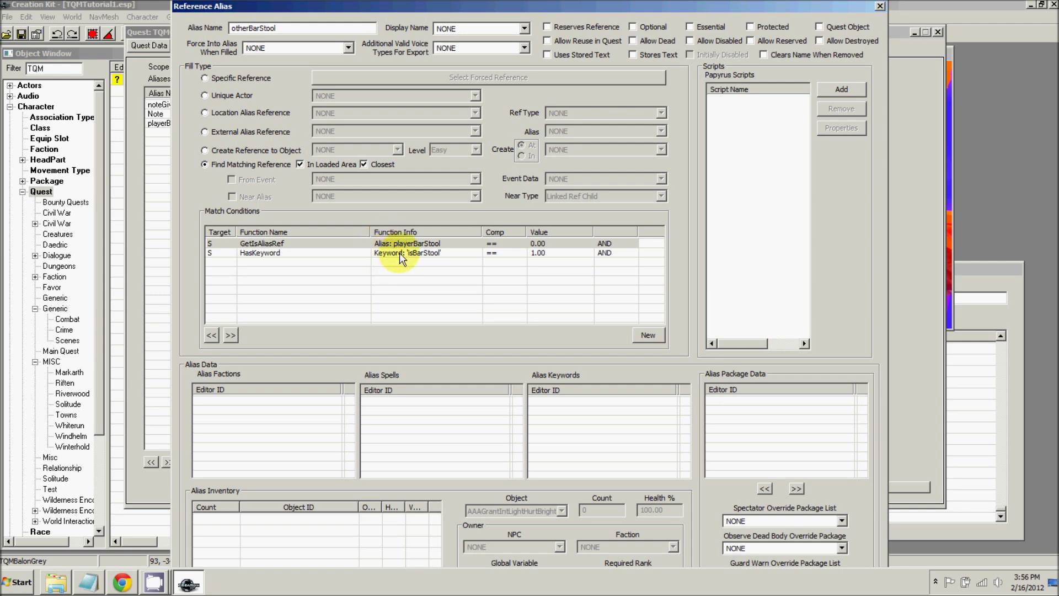
pyautogui.moveTo(276, 8)
pyautogui.mouseDown()
pyautogui.moveTo(282, 24)
pyautogui.moveTo(267, 9)
pyautogui.mouseUp()
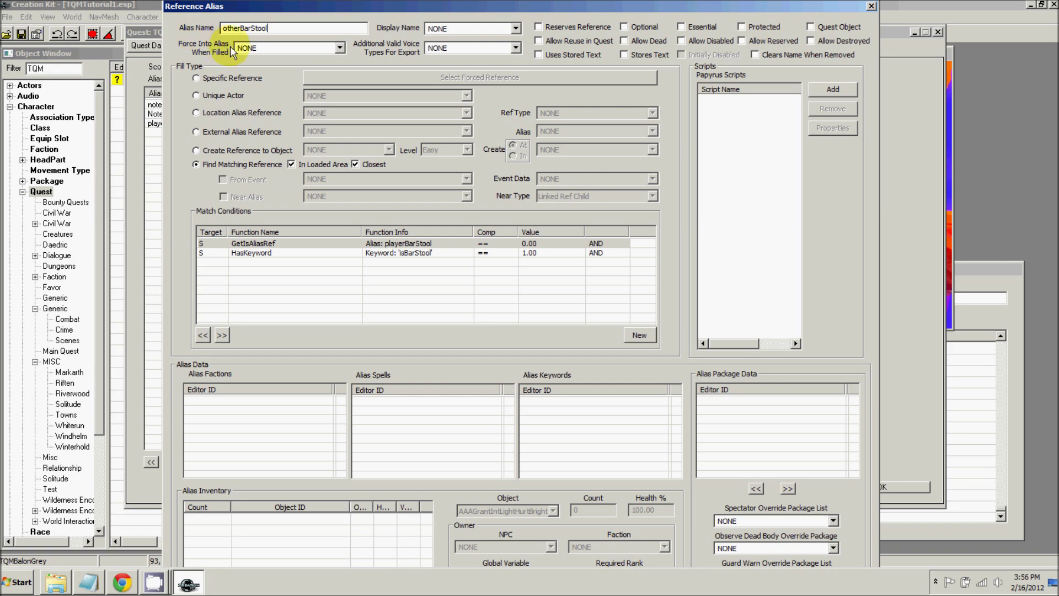
pyautogui.press('Return')
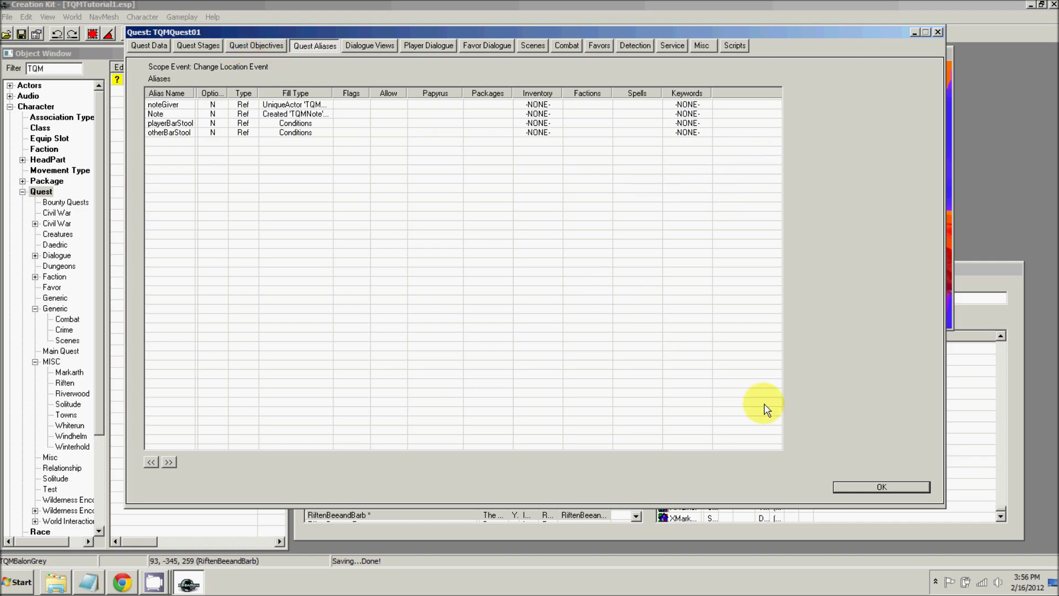
# - Accept the TQMQuest01 quest changes and save the plugin
pyautogui.click(881, 487)
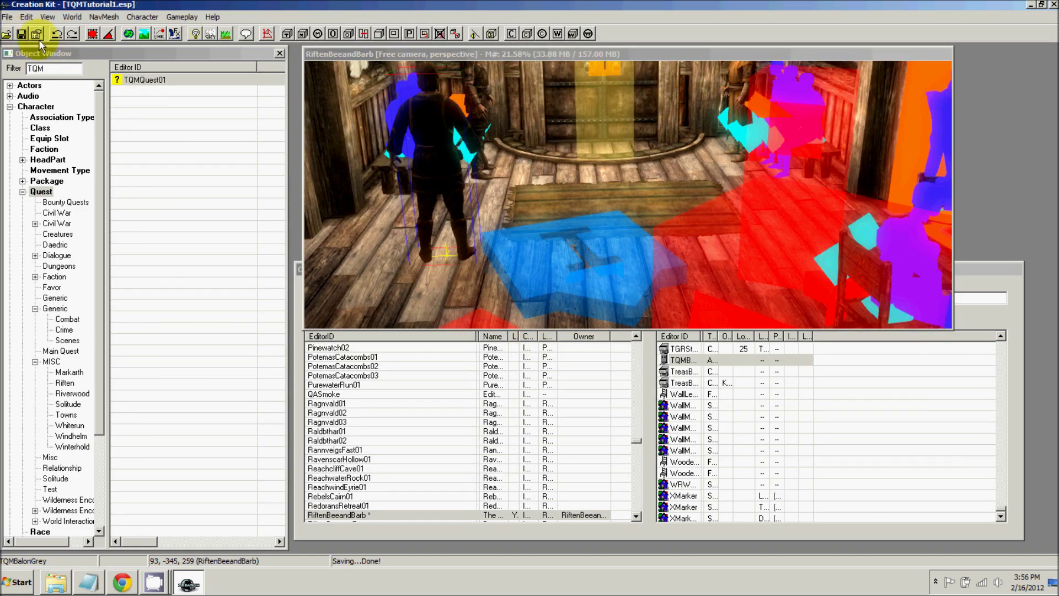
pyautogui.click(21, 33)
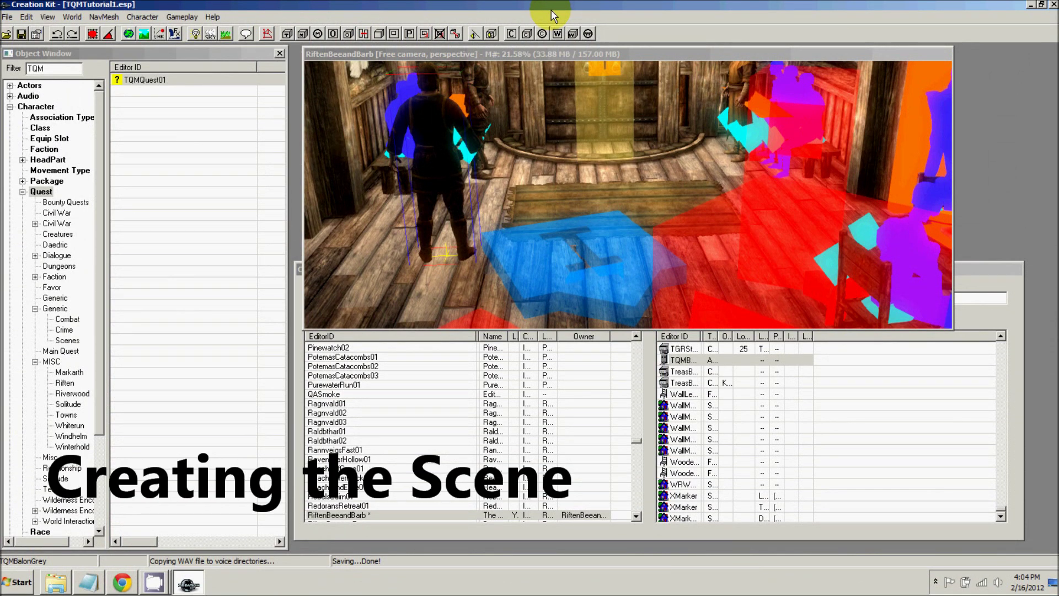
# - Create a new scene named TQMQuest01Scene in the TQMQuest01 quest
pyautogui.doubleClick(138, 79)
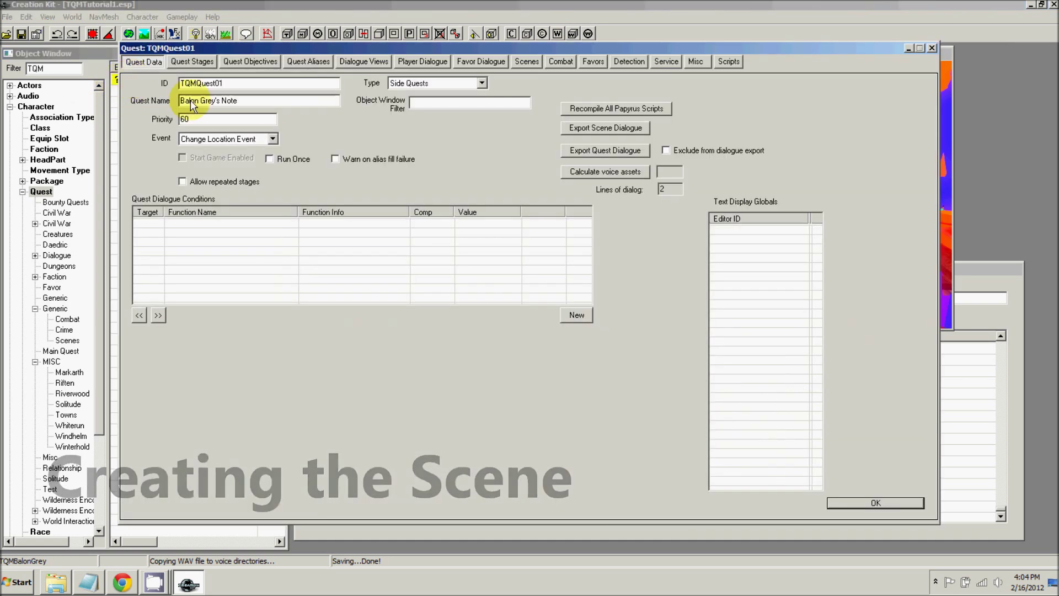
pyautogui.click(527, 63)
pyautogui.rightClick(168, 122)
pyautogui.click(187, 128)
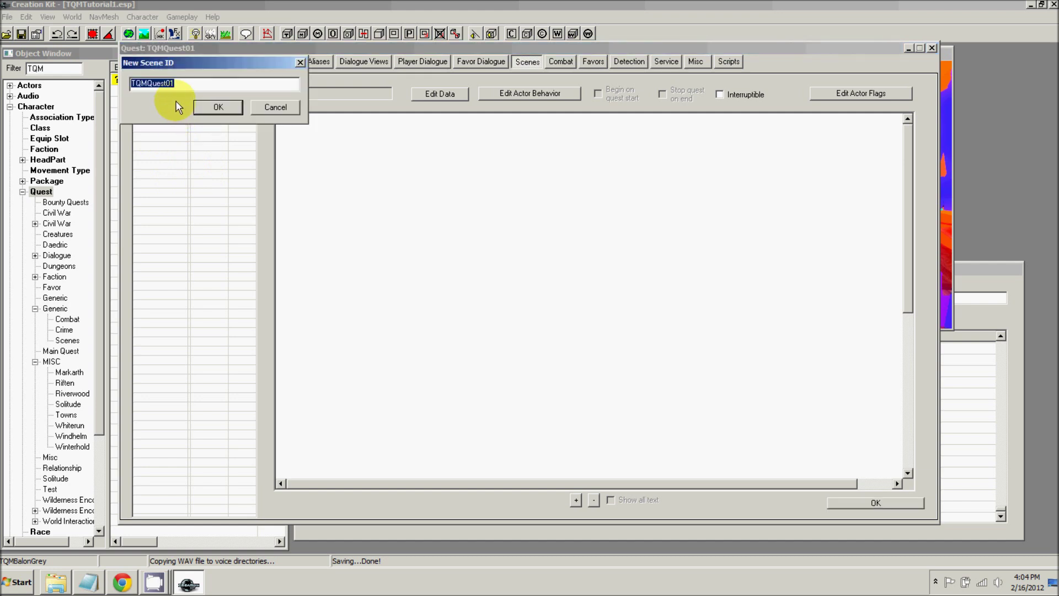
pyautogui.click(182, 84)
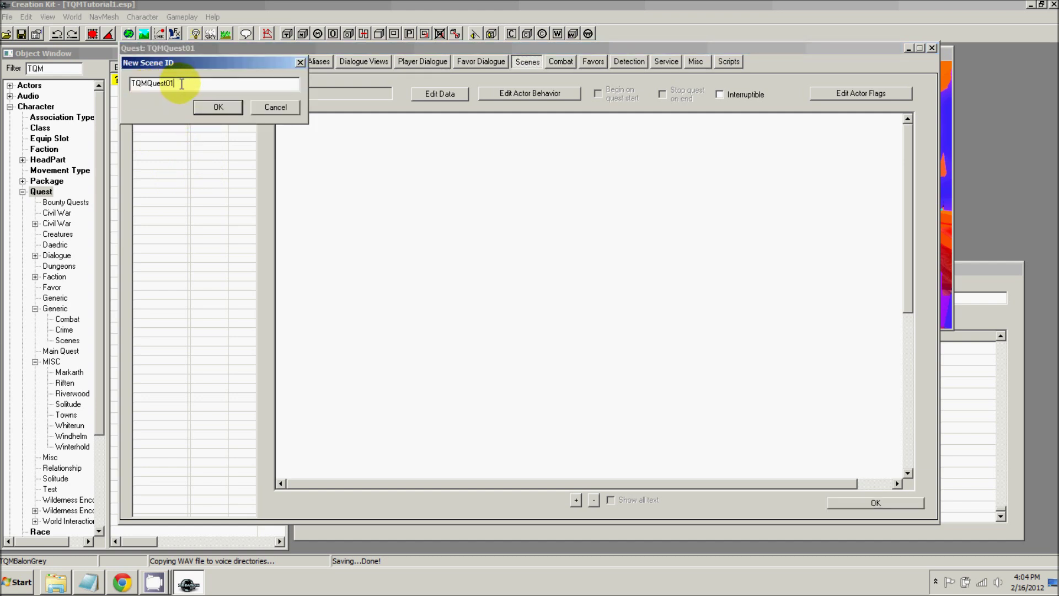
pyautogui.write('Scene')
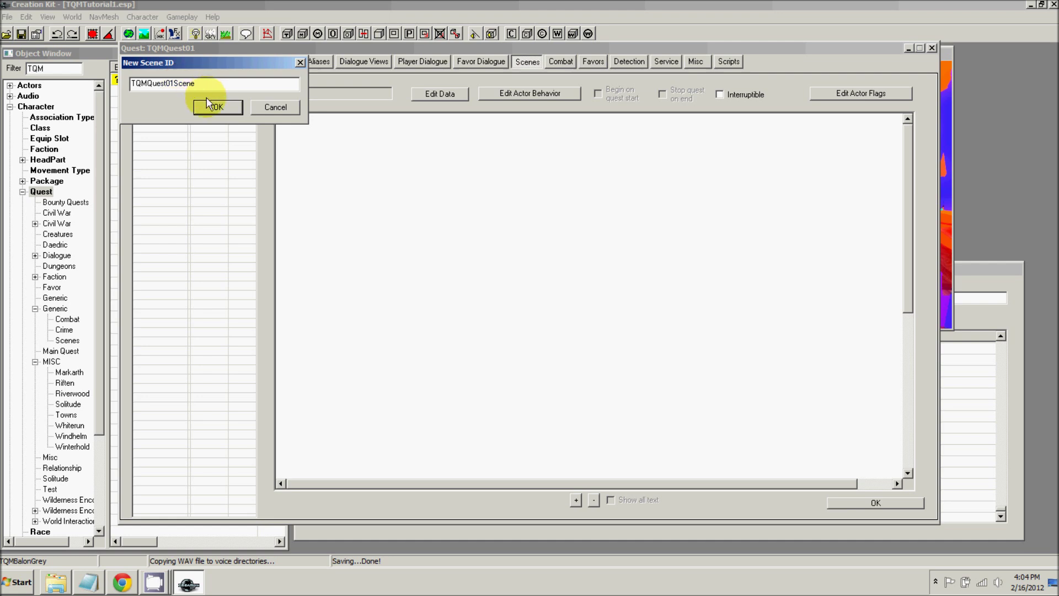
pyautogui.click(218, 107)
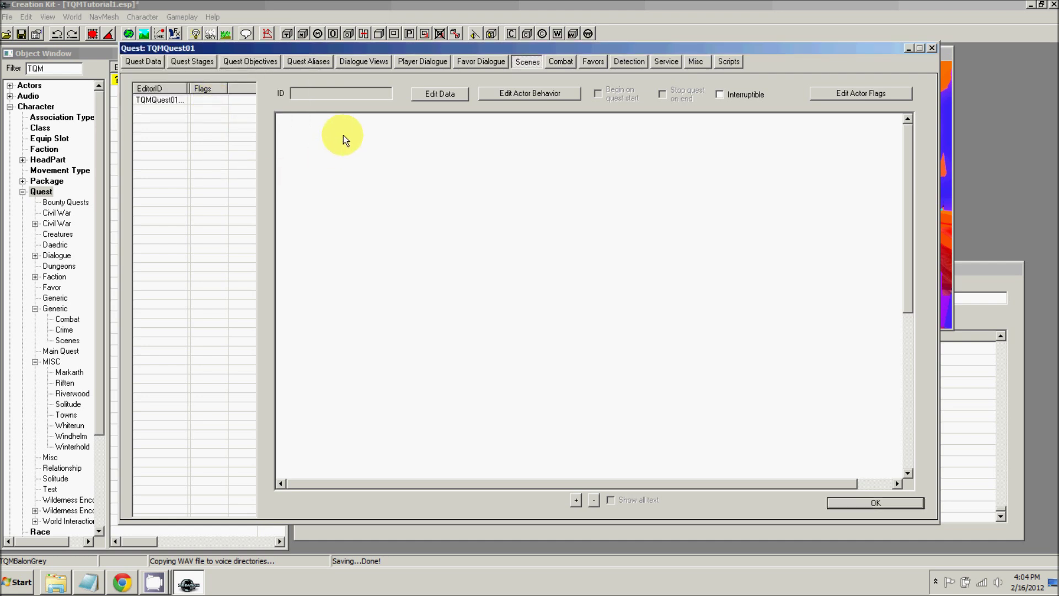
# - Add a first phase to TQMQuest01Scene and add the noteGiver alias as its actor
pyautogui.click(138, 99)
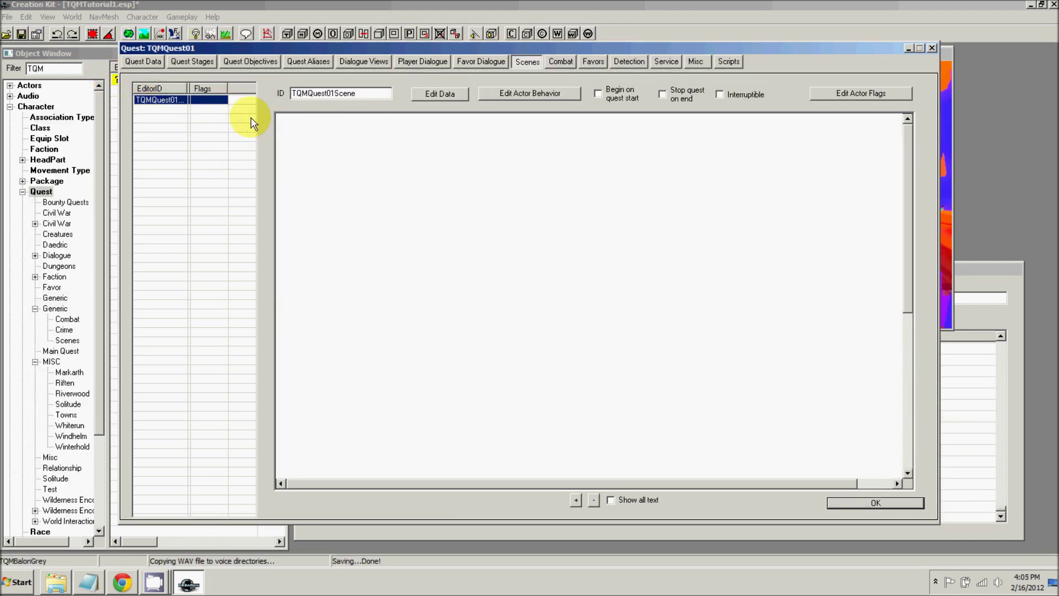
pyautogui.rightClick(345, 149)
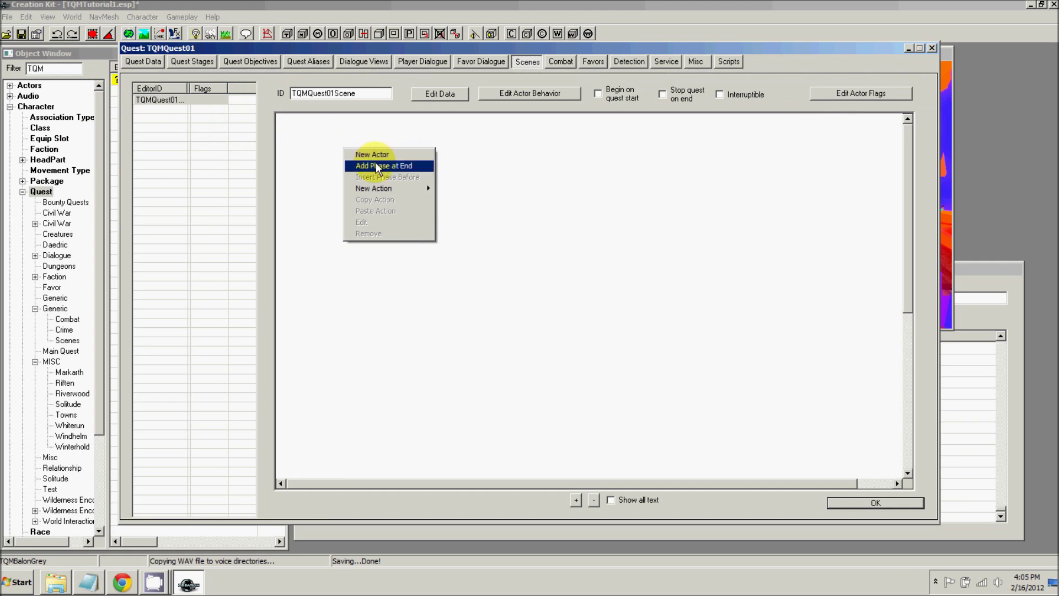
pyautogui.click(377, 166)
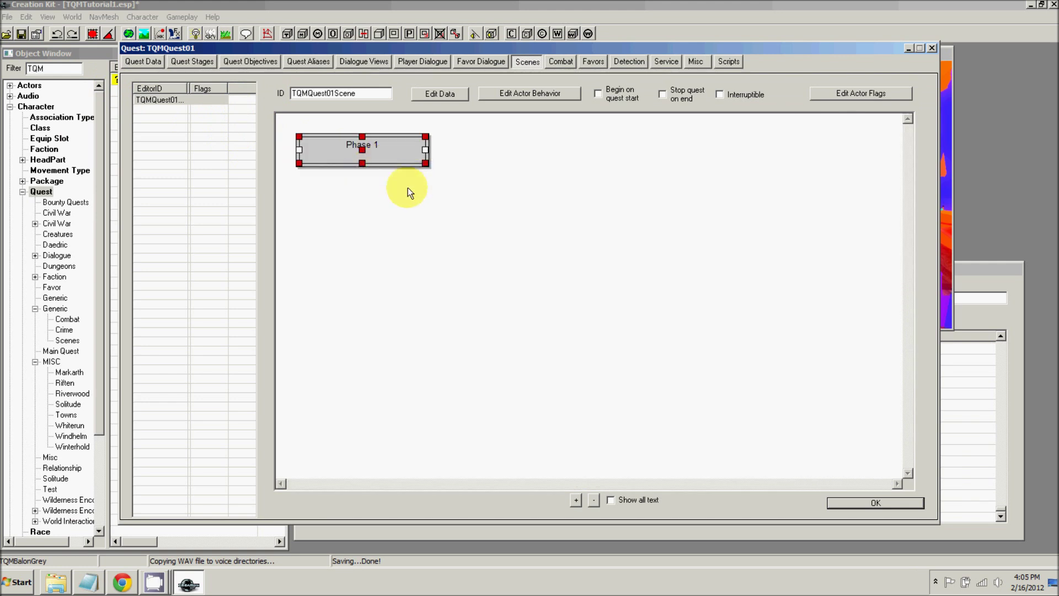
pyautogui.rightClick(476, 140)
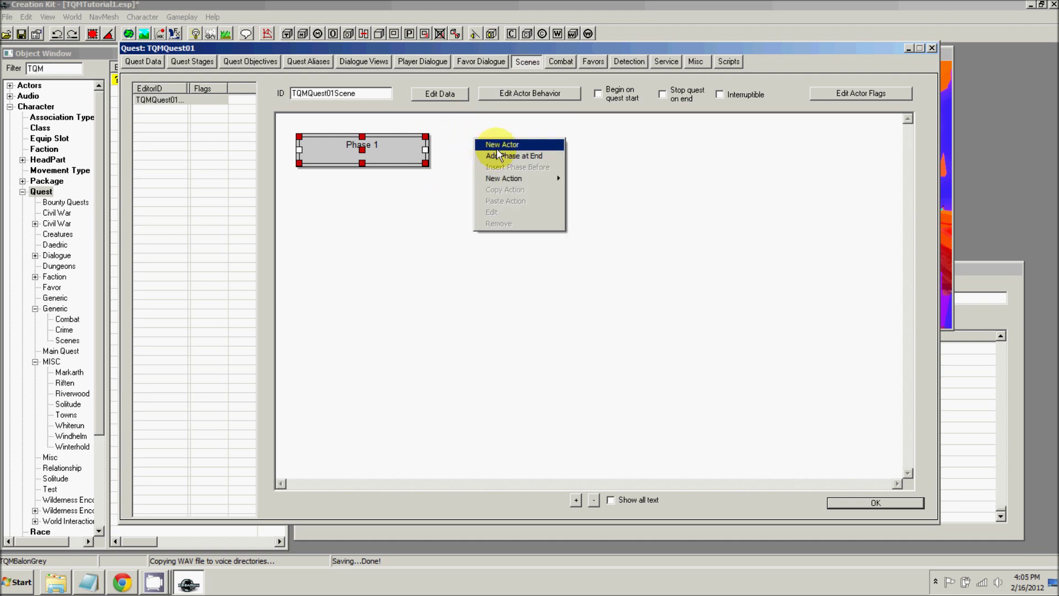
pyautogui.click(496, 145)
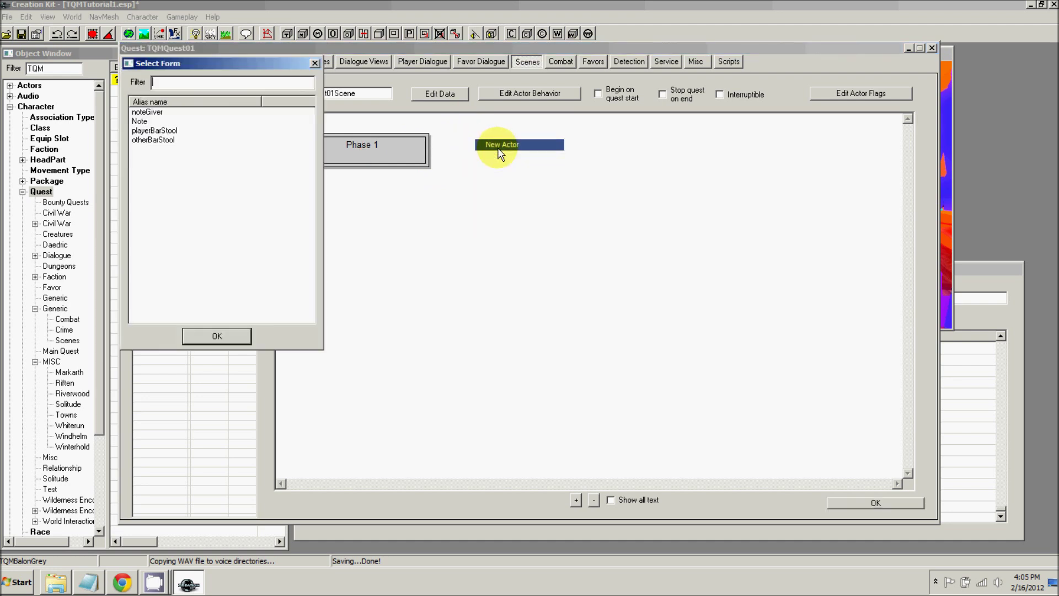
pyautogui.doubleClick(157, 113)
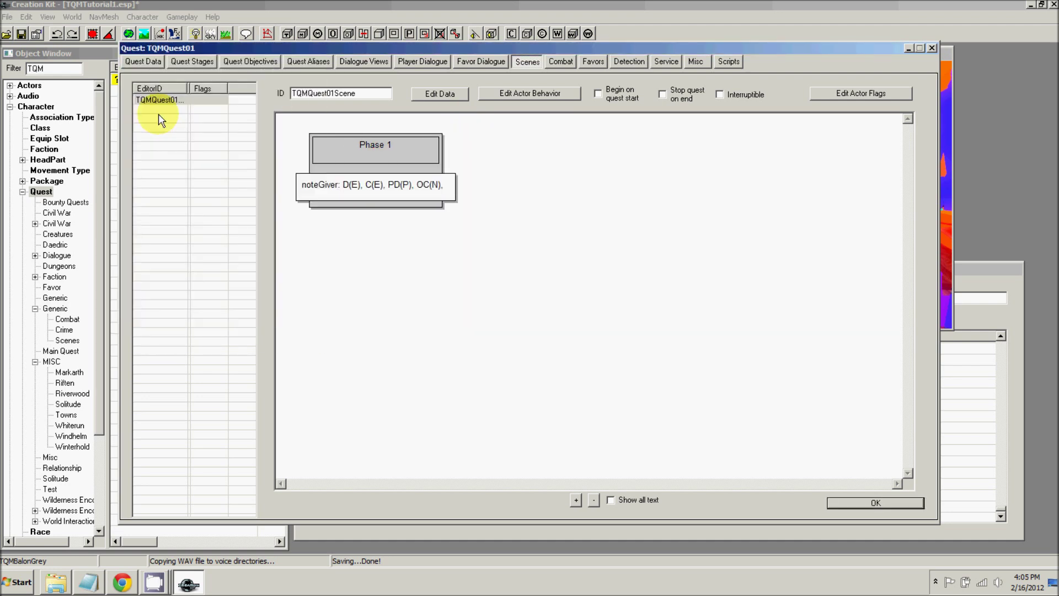
# - Add a package action for noteGiver in Phase 1 with a new package based on the SitTarget template
pyautogui.rightClick(326, 189)
pyautogui.moveTo(367, 234)
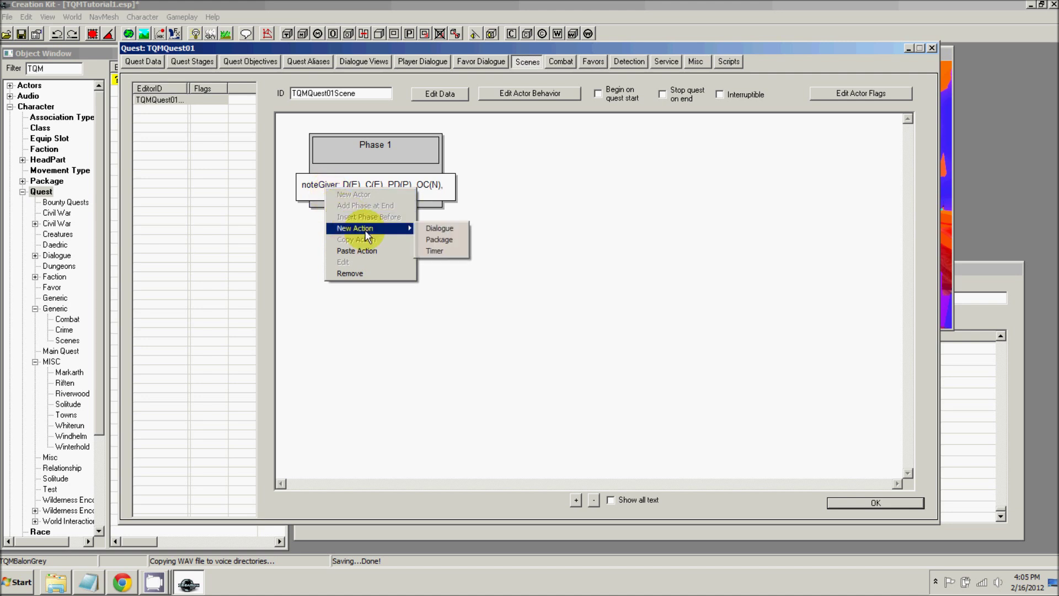
pyautogui.click(425, 240)
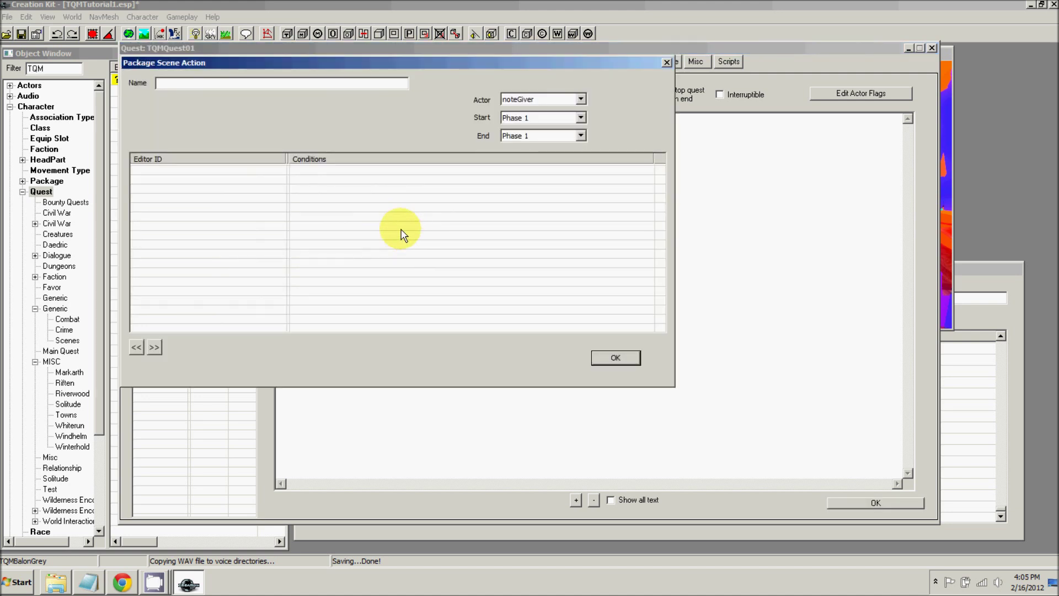
pyautogui.rightClick(326, 202)
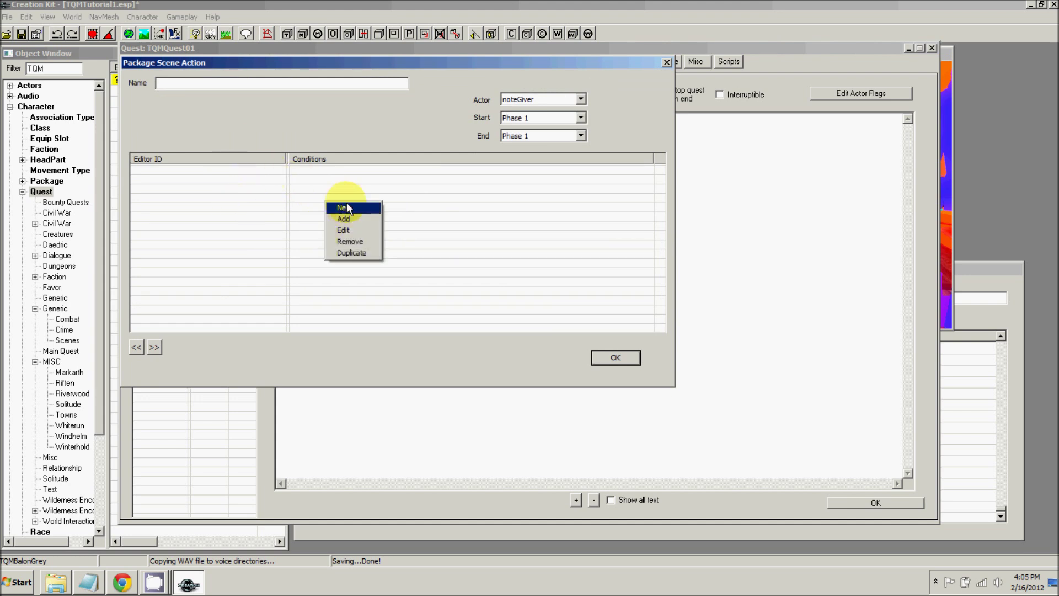
pyautogui.click(338, 209)
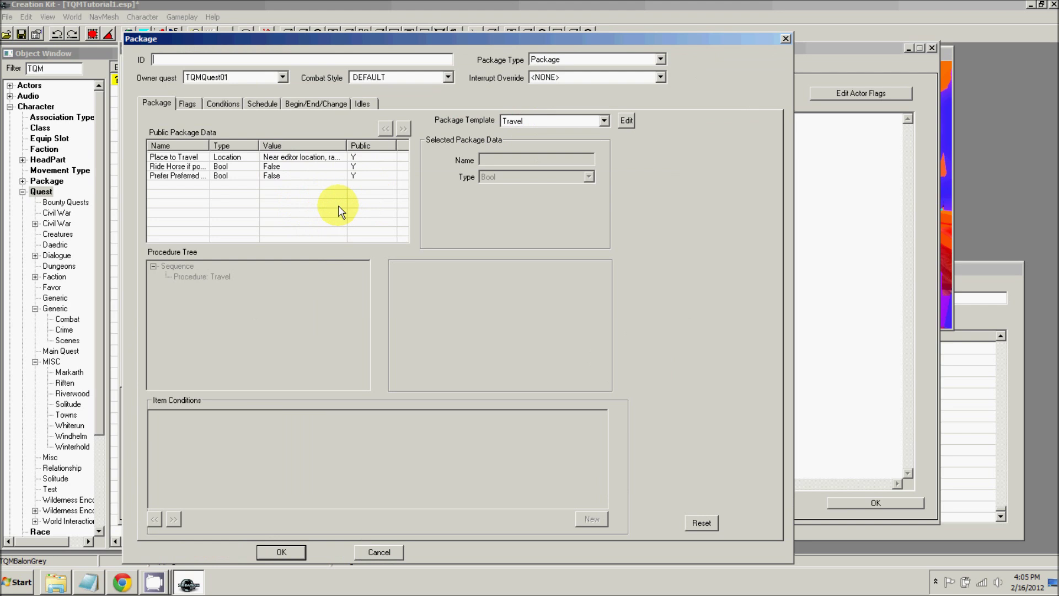
pyautogui.click(513, 121)
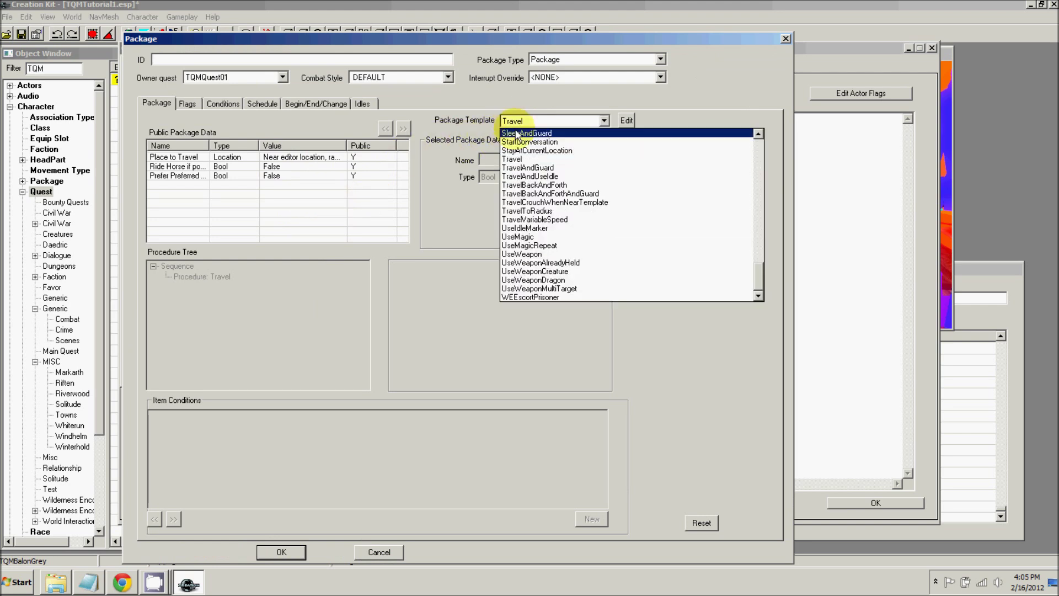
pyautogui.scroll(2, 534, 154)
pyautogui.click(523, 146)
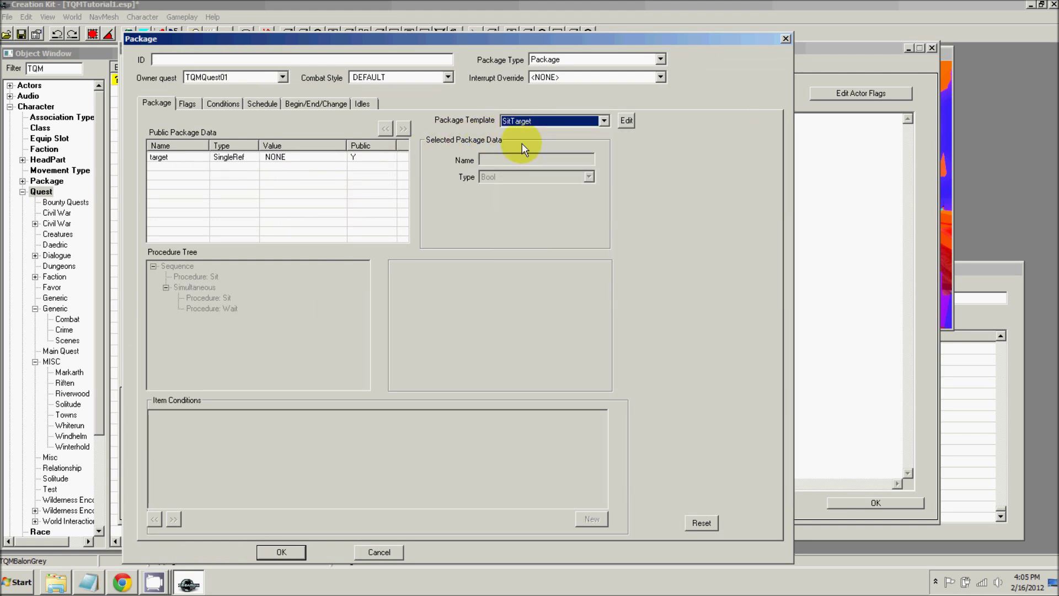
# - Set the sit package's target to the otherBarStool reference alias, and accept the package and the scene action
pyautogui.click(162, 157)
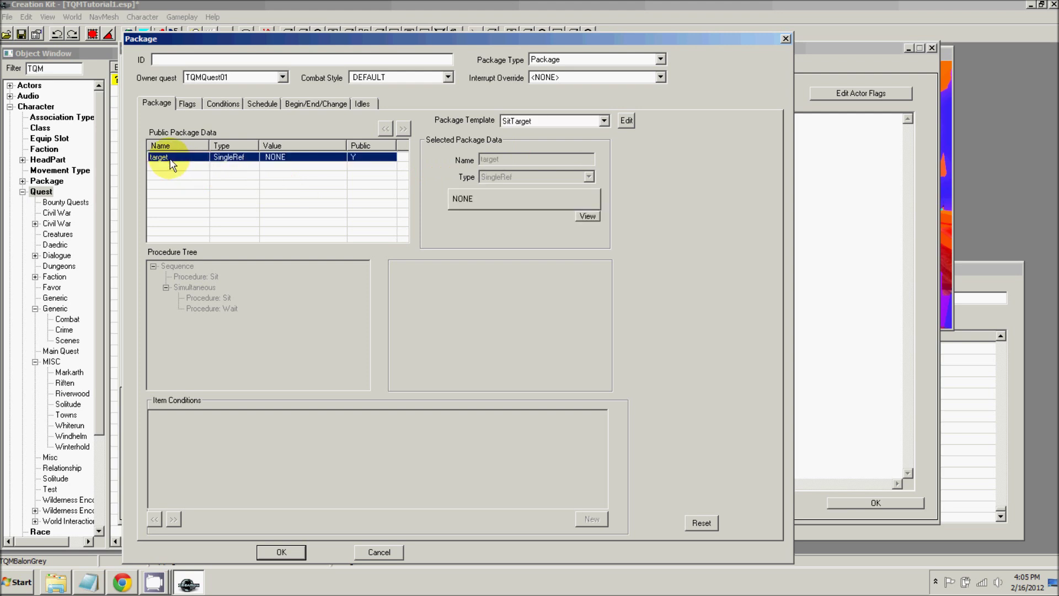
pyautogui.click(498, 202)
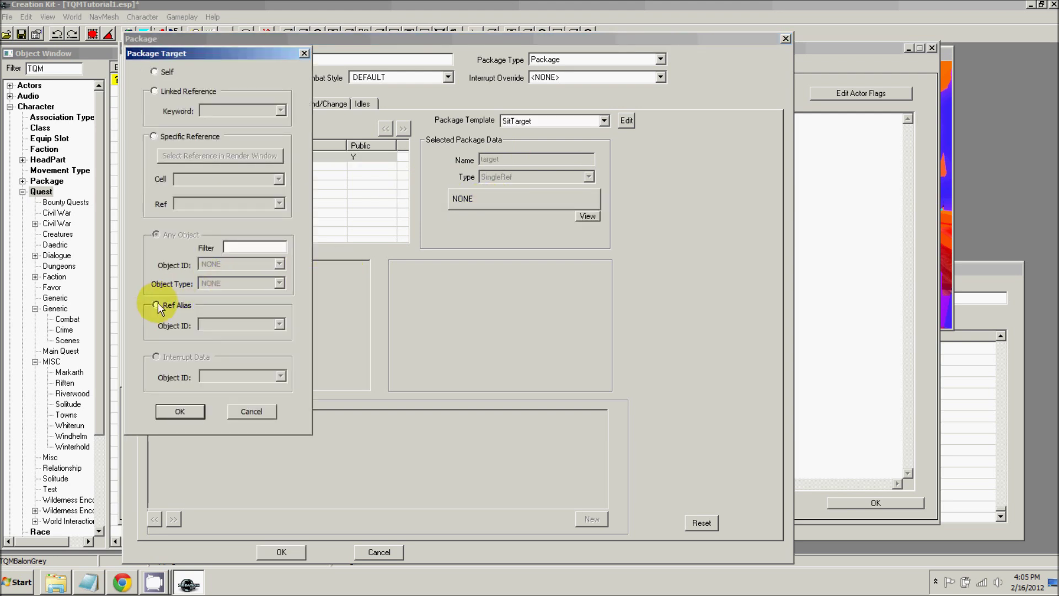
pyautogui.click(157, 306)
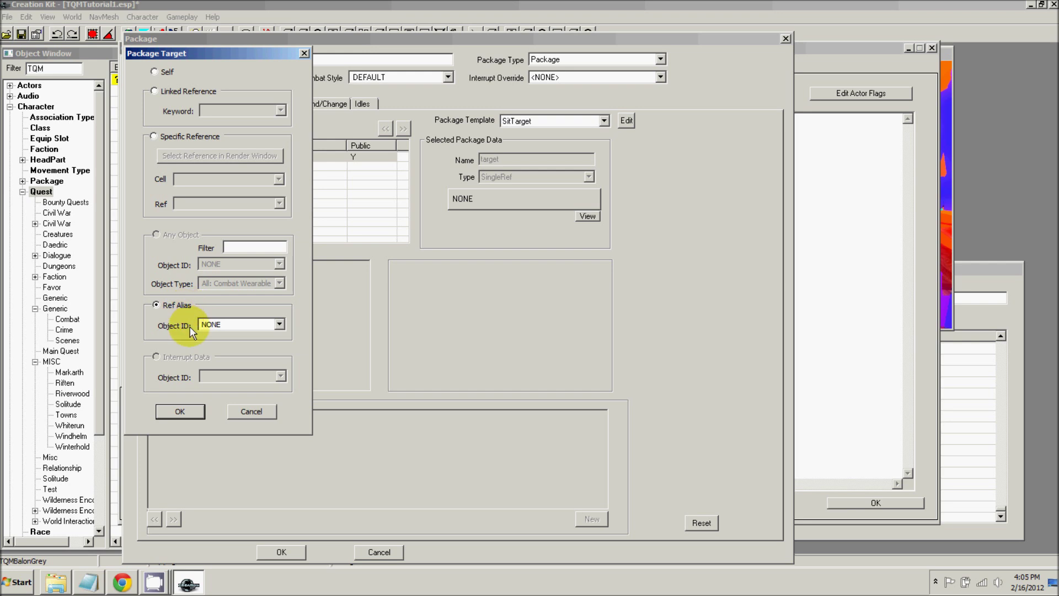
pyautogui.click(222, 325)
pyautogui.click(219, 360)
pyautogui.click(181, 411)
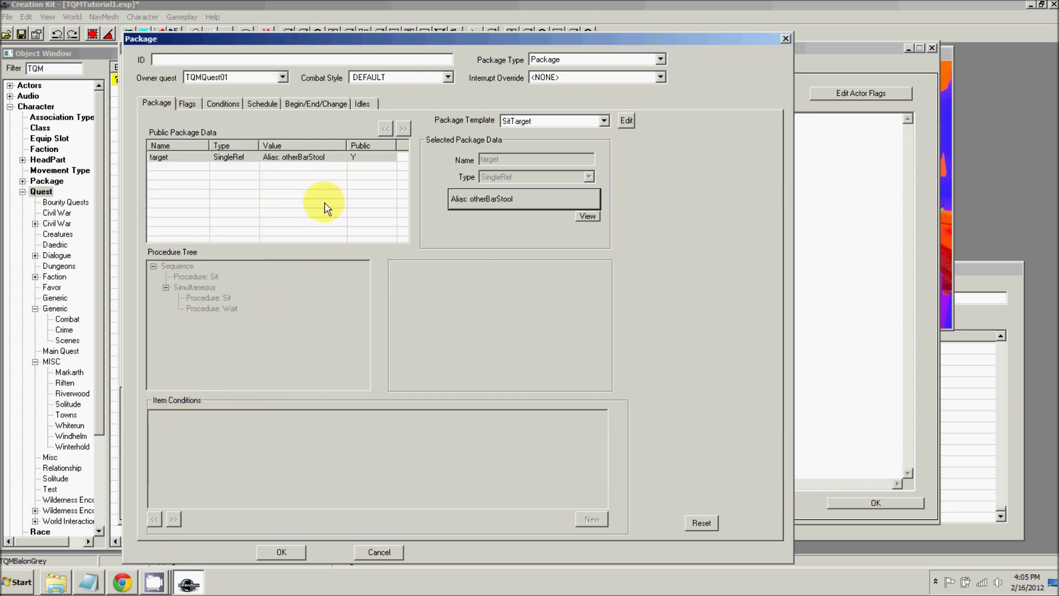
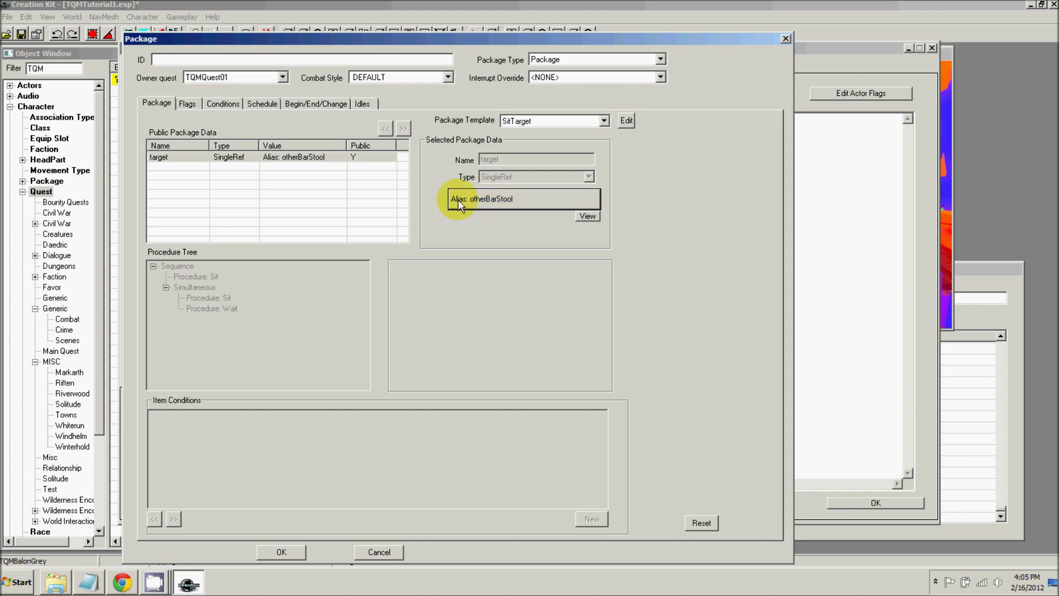
pyautogui.click(287, 554)
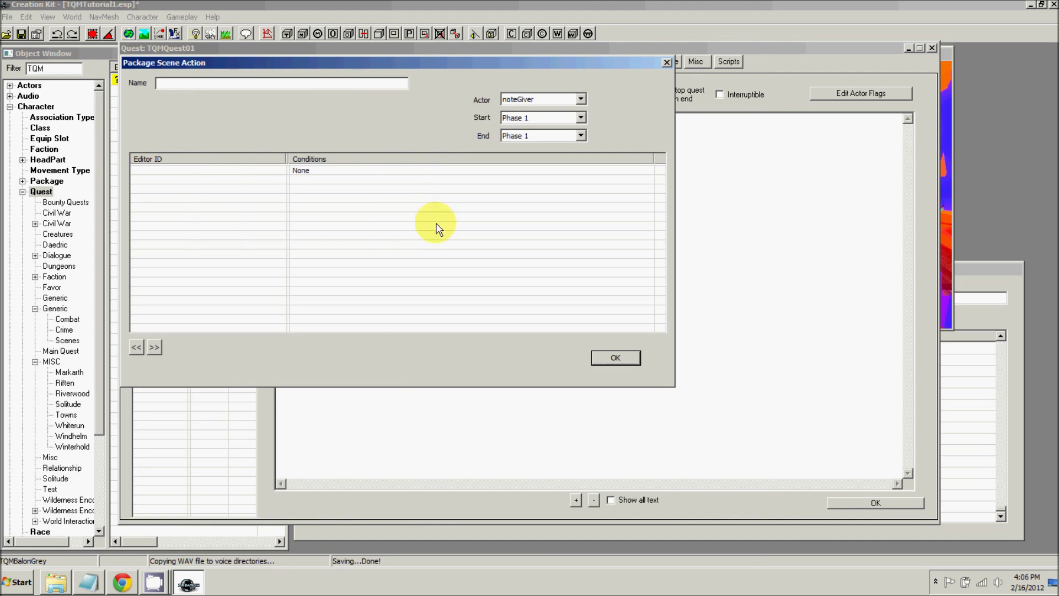
pyautogui.click(604, 356)
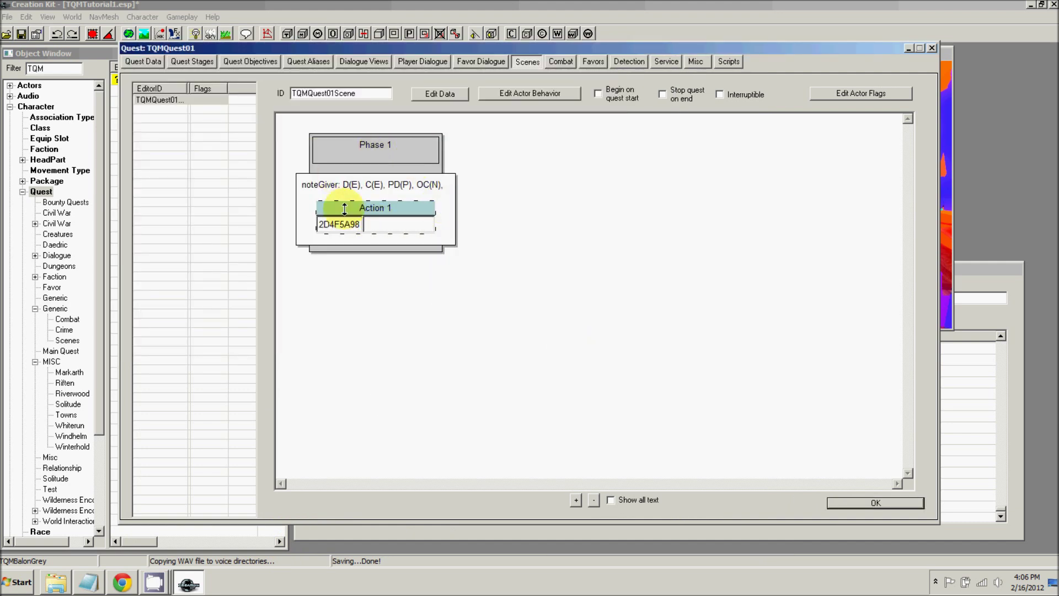
# - Add a second phase to the scene with a noteGiver dialogue action that has Headtrack Player enabled
pyautogui.rightClick(498, 153)
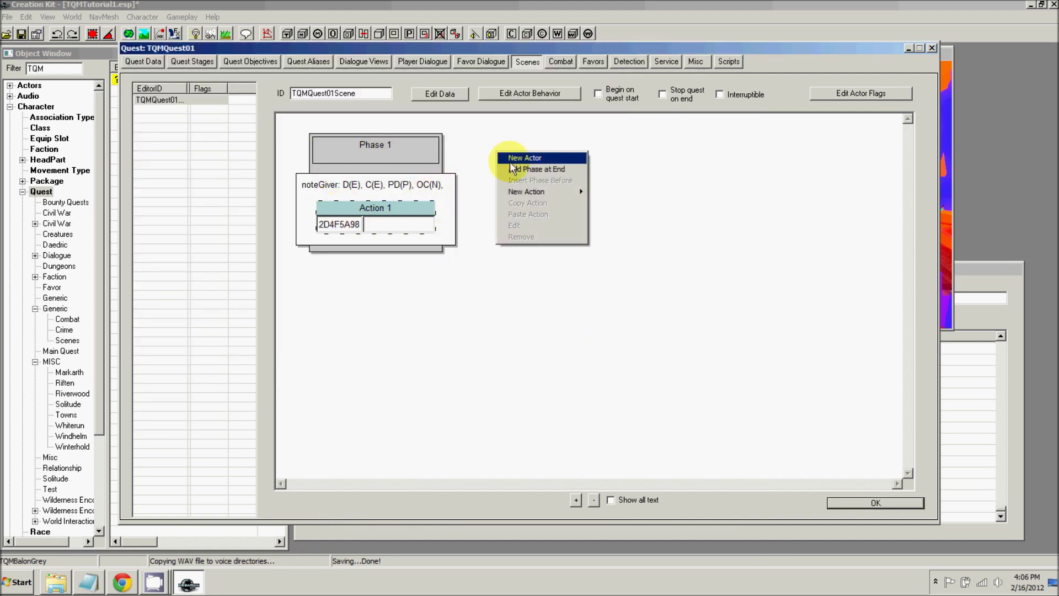
pyautogui.click(531, 171)
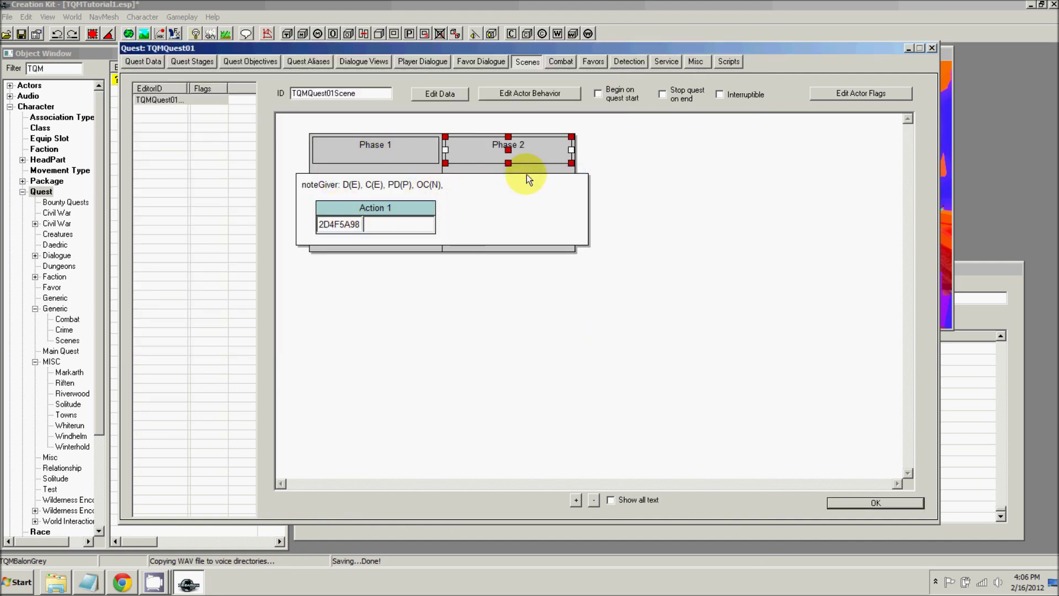
pyautogui.rightClick(489, 206)
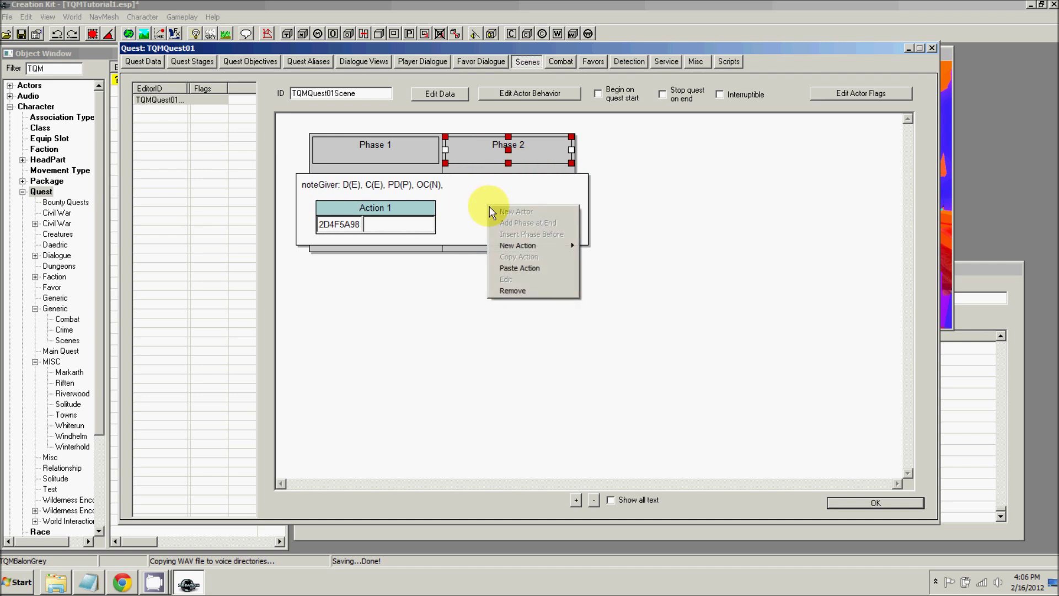
pyautogui.moveTo(518, 246)
pyautogui.click(599, 246)
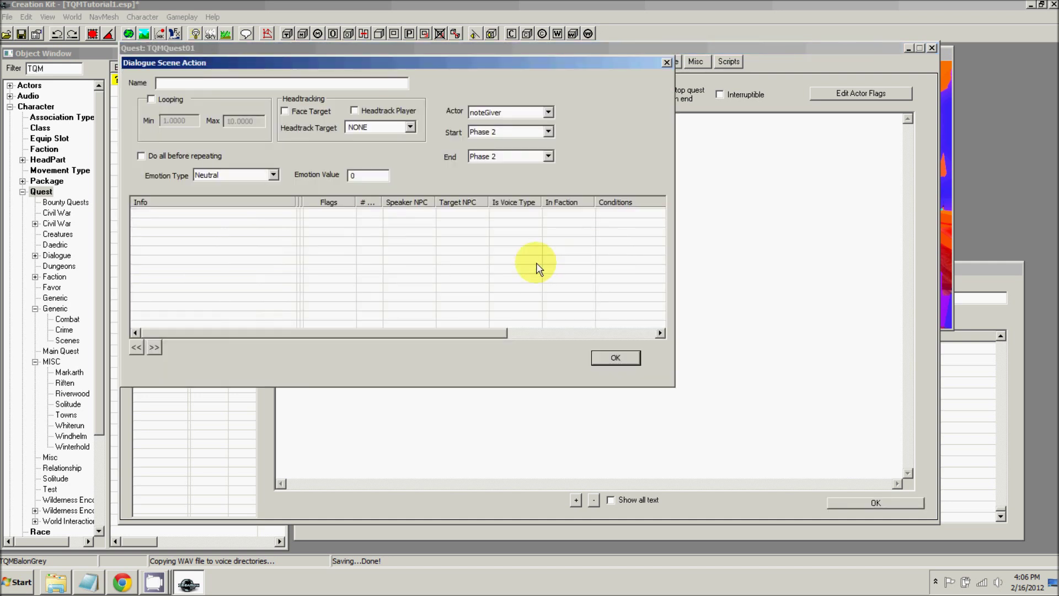
pyautogui.click(356, 110)
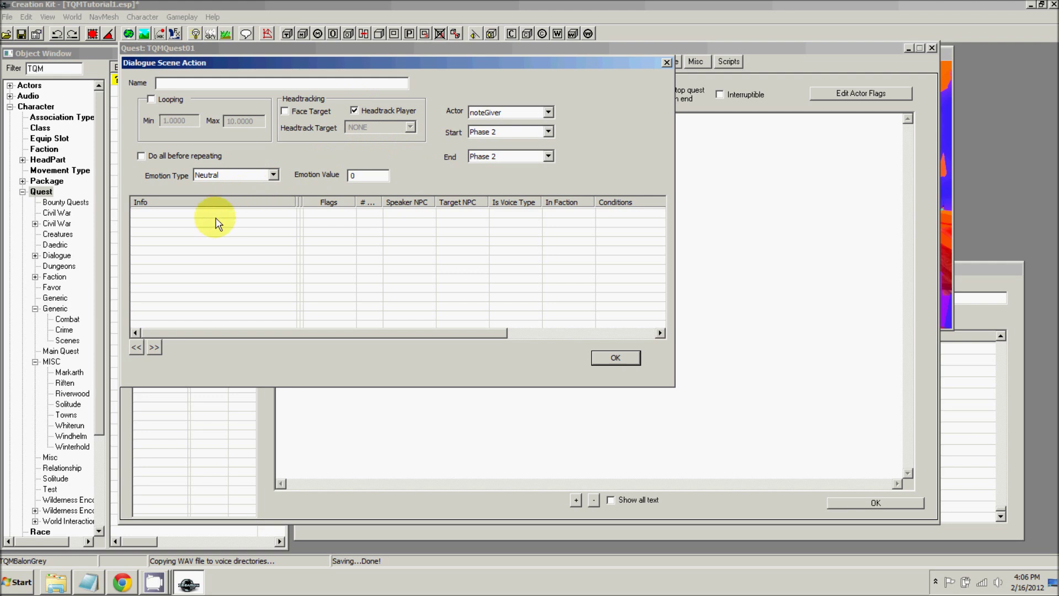
# - Add a dialogue response reading "You look like someone I can trust. Here, take this note and follow the directions inside if you are."
pyautogui.rightClick(255, 230)
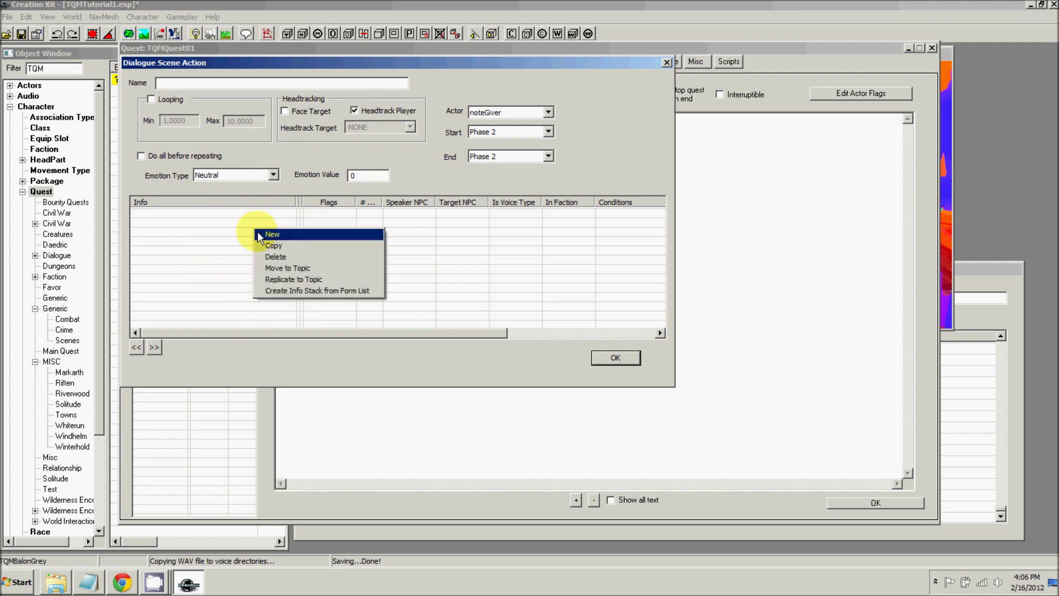
pyautogui.click(276, 234)
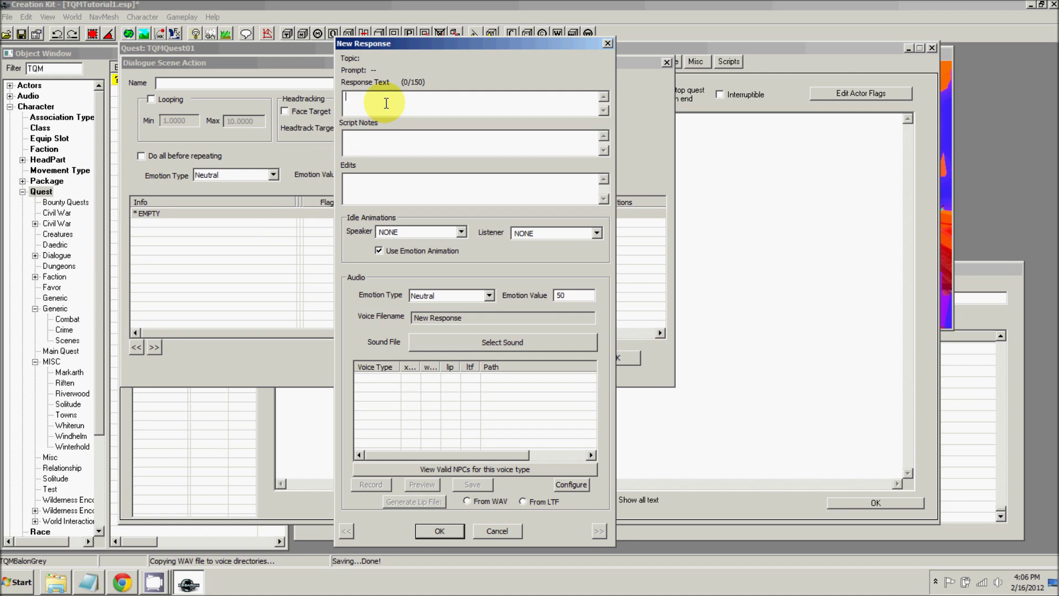
pyautogui.write('You look like someone I can trust.  Here, take this note and follow the directions inside if you are.')
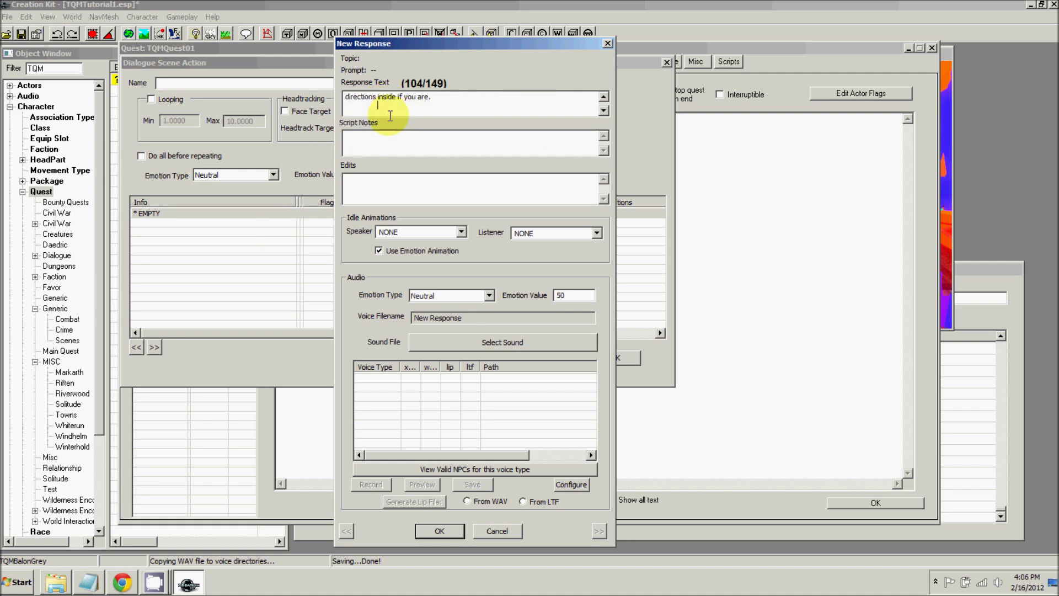
pyautogui.scroll(-1, 390, 116)
pyautogui.press('BackSpace')
pyautogui.press('BackSpace')
pyautogui.press('BackSpace')
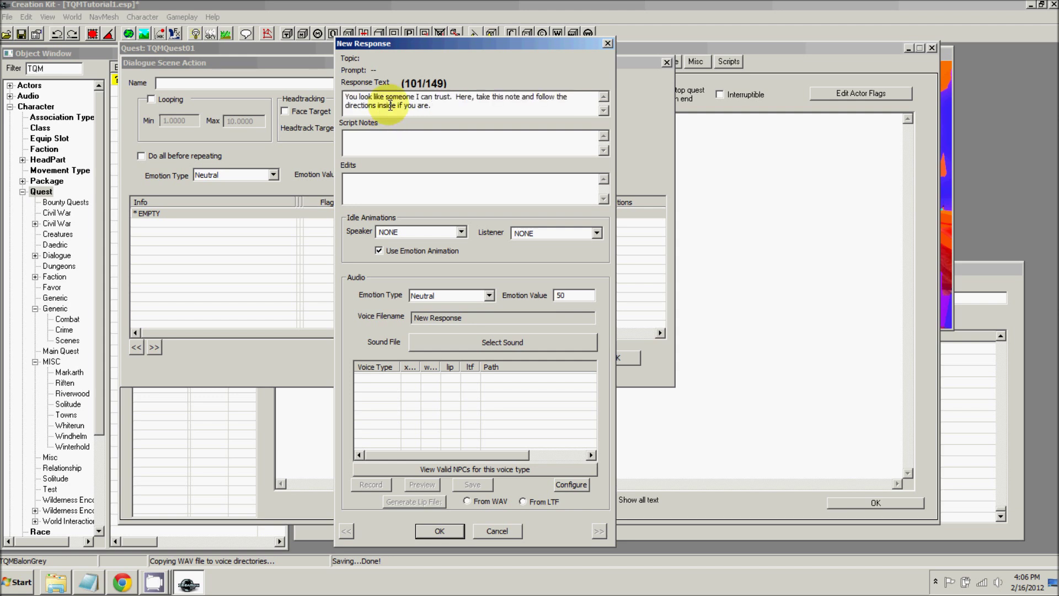
pyautogui.click(444, 528)
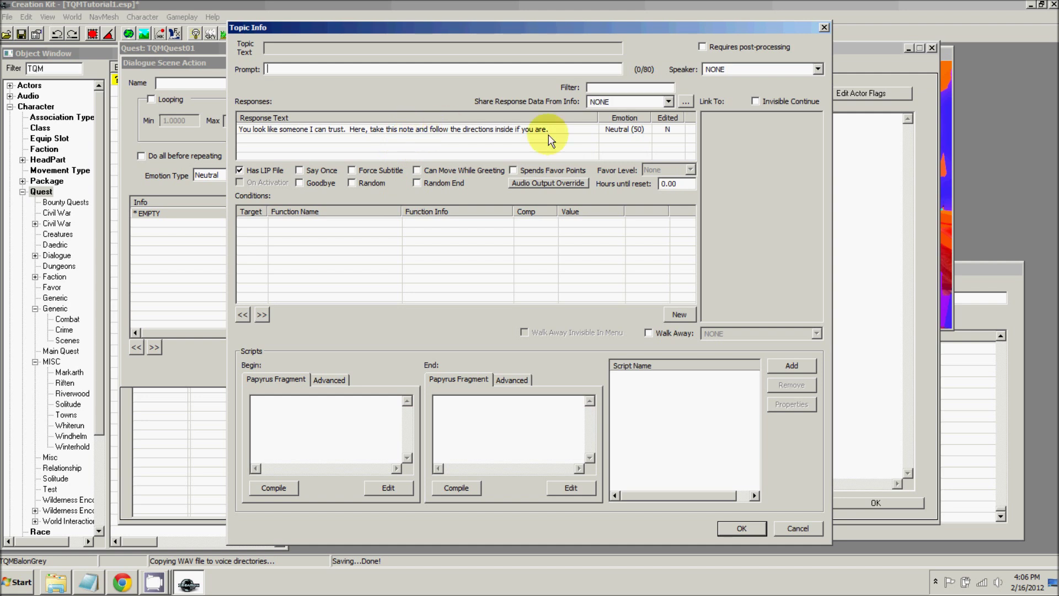
# - Set the topic info's speaker to TQMBalonGrey, check the response's voice type list, and accept the topic info
pyautogui.click(491, 130)
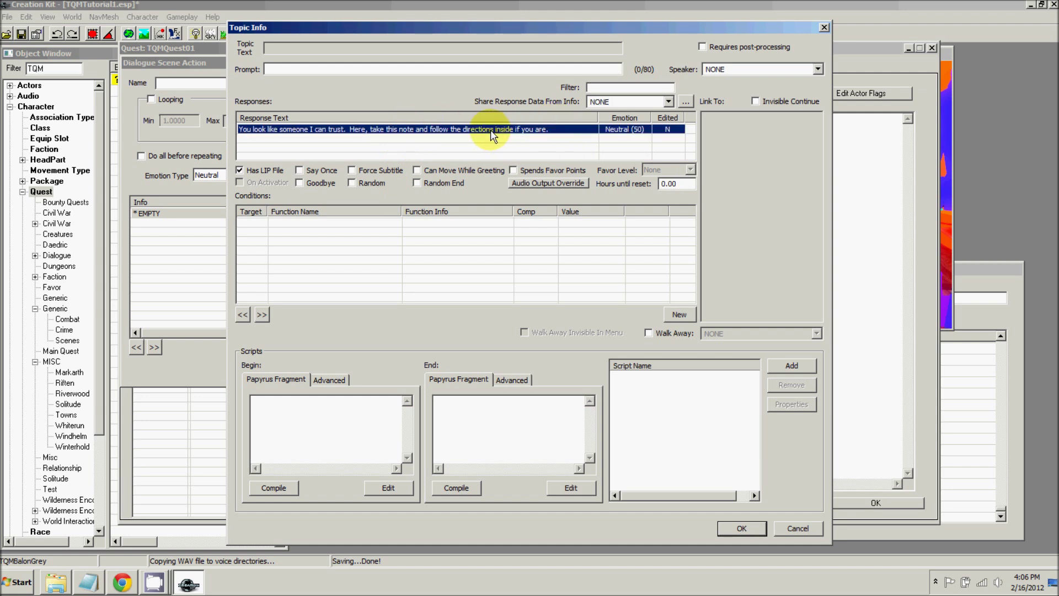
pyautogui.click(704, 70)
pyautogui.click(742, 83)
pyautogui.write('tqm')
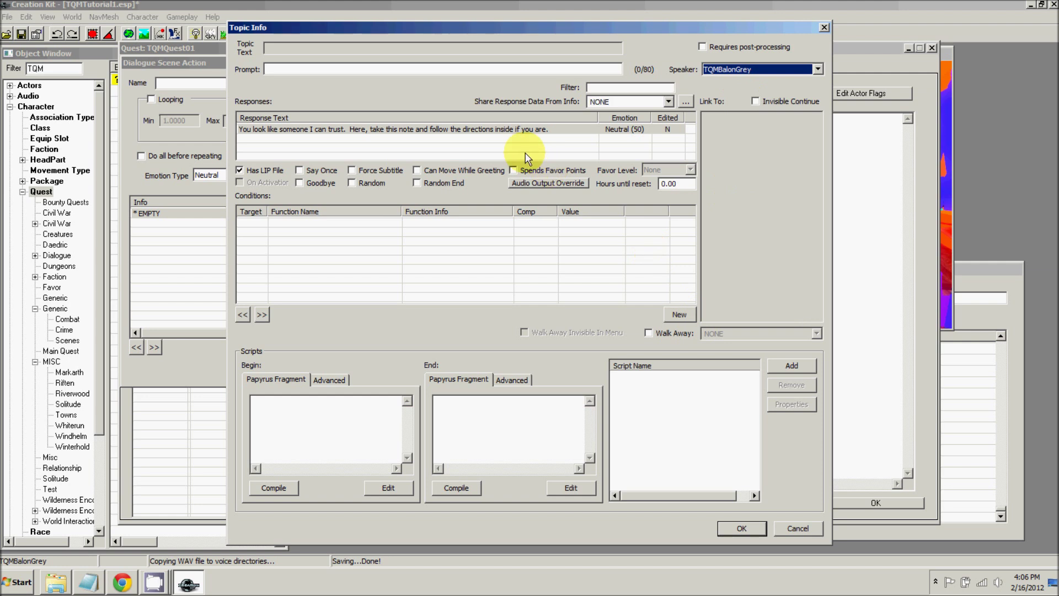
pyautogui.click(446, 146)
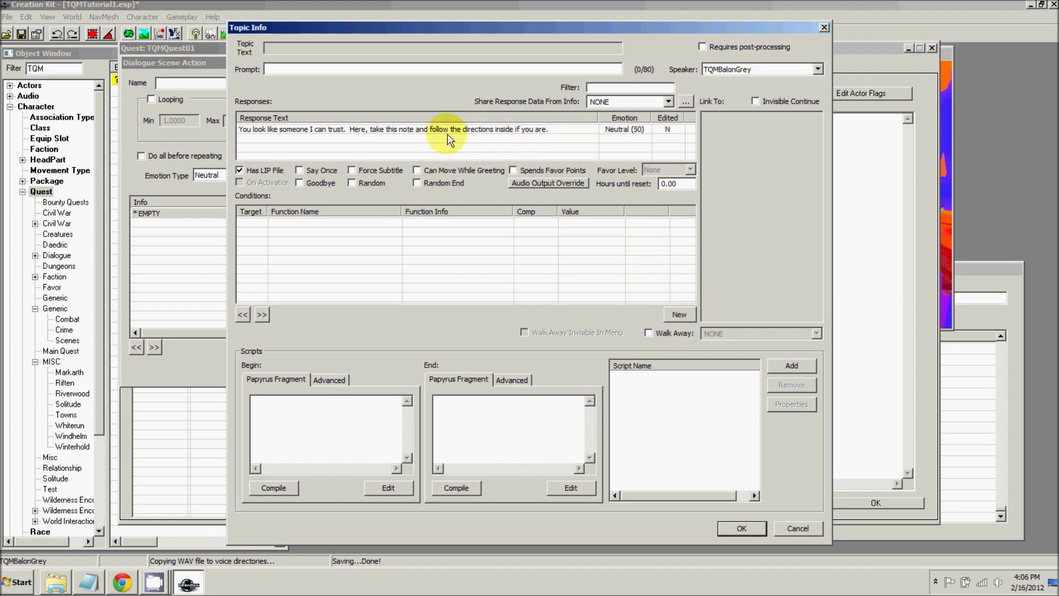
pyautogui.doubleClick(445, 130)
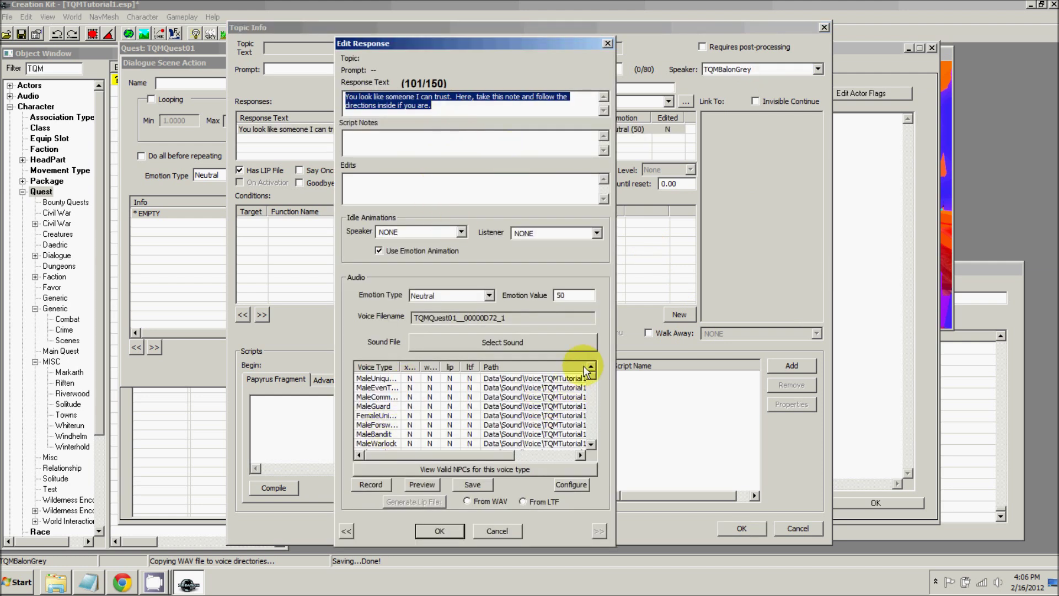
pyautogui.moveTo(591, 375); pyautogui.dragTo(595, 396)
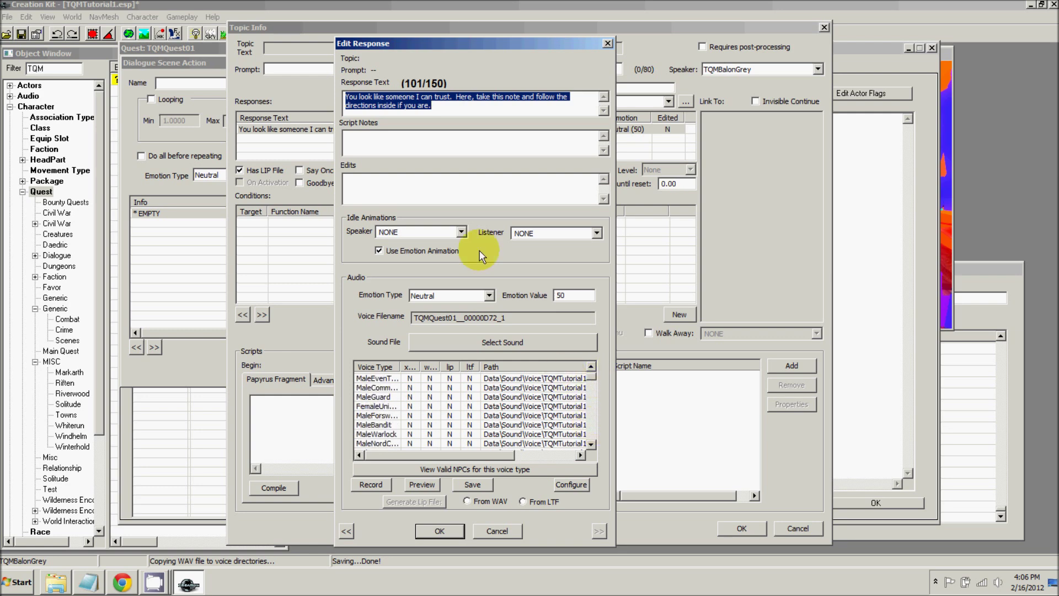
pyautogui.click(439, 531)
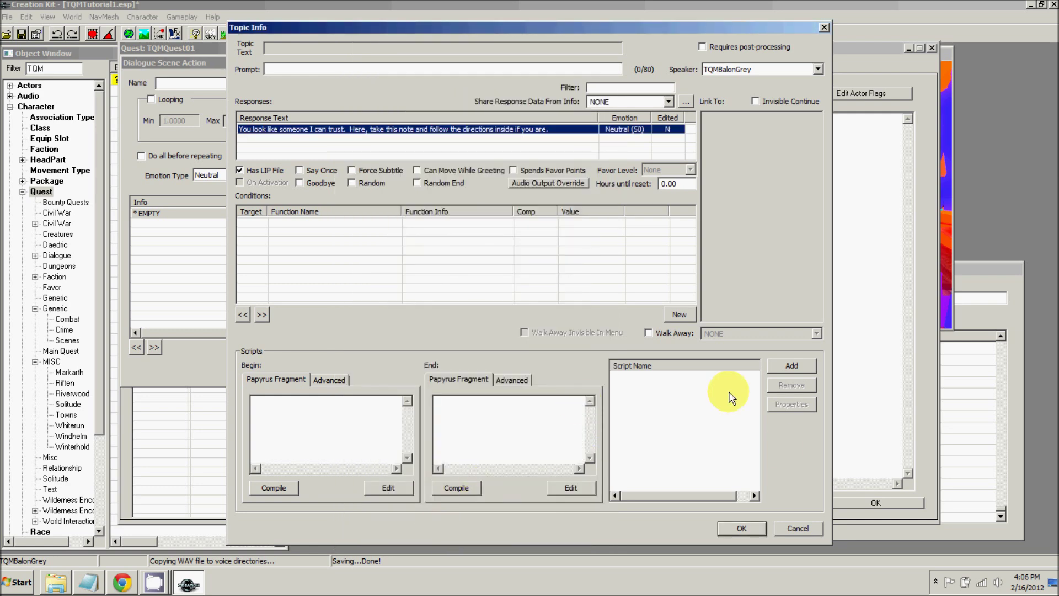
pyautogui.click(742, 529)
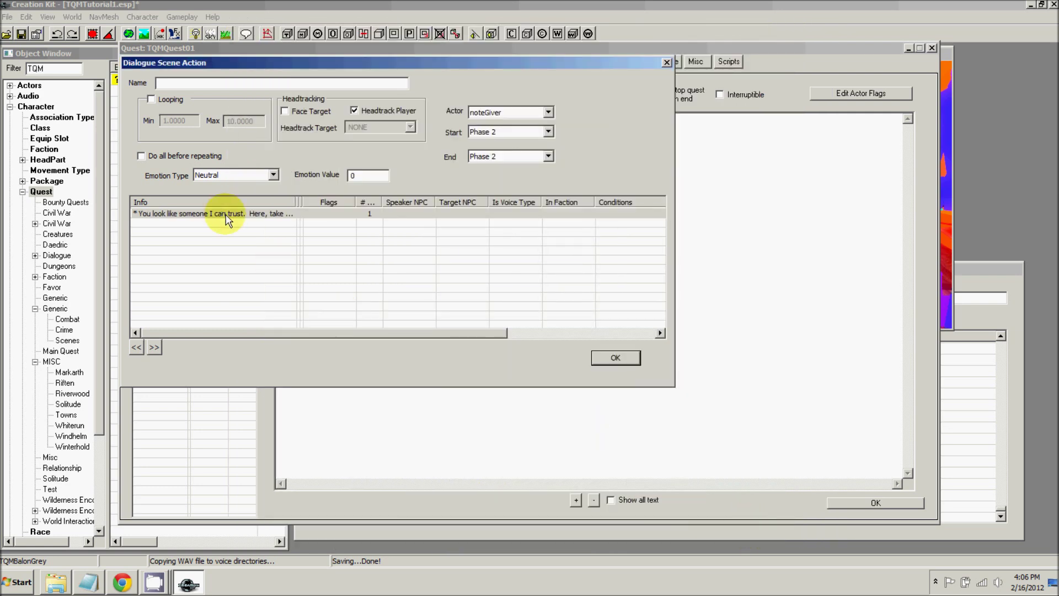
# - Record and save MaleNord audio for the note-offering response, and accept the response, topic info and dialogue action
pyautogui.click(222, 215)
pyautogui.doubleClick(221, 215)
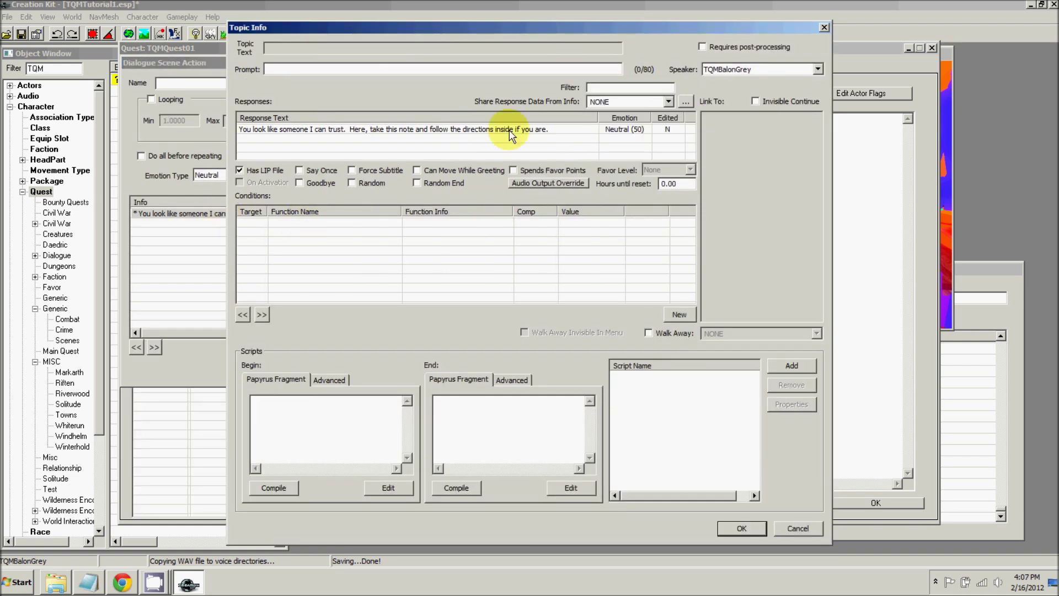
pyautogui.doubleClick(317, 131)
pyautogui.moveTo(434, 43); pyautogui.dragTo(441, 30)
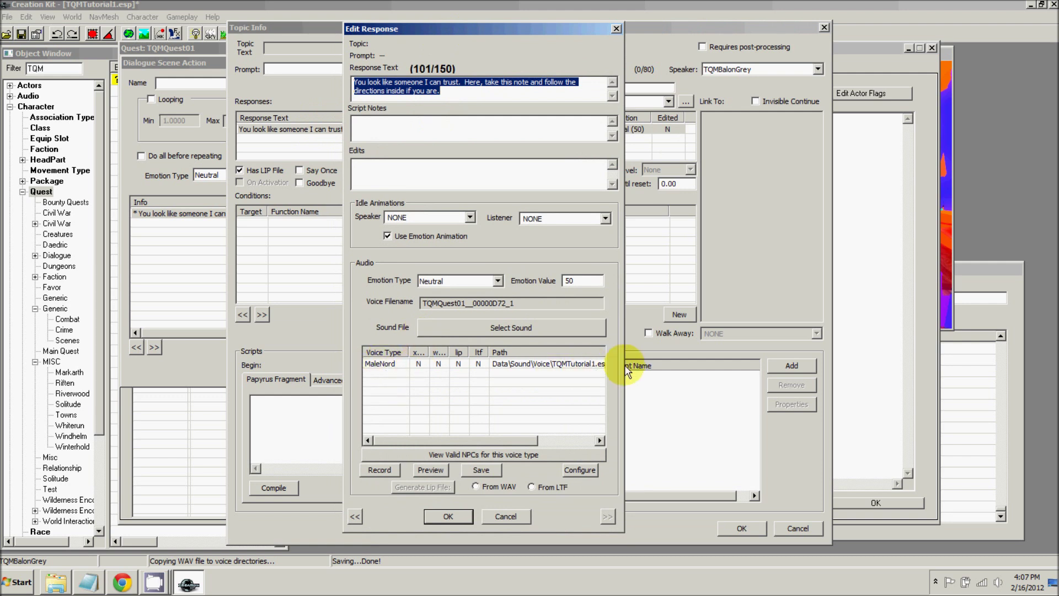
pyautogui.click(407, 364)
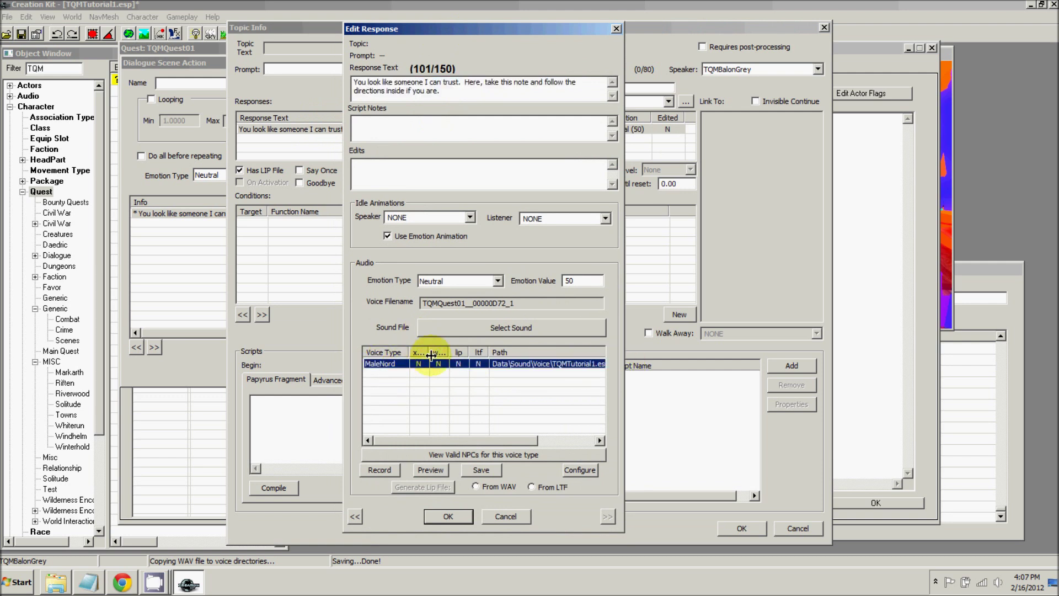
pyautogui.click(379, 469)
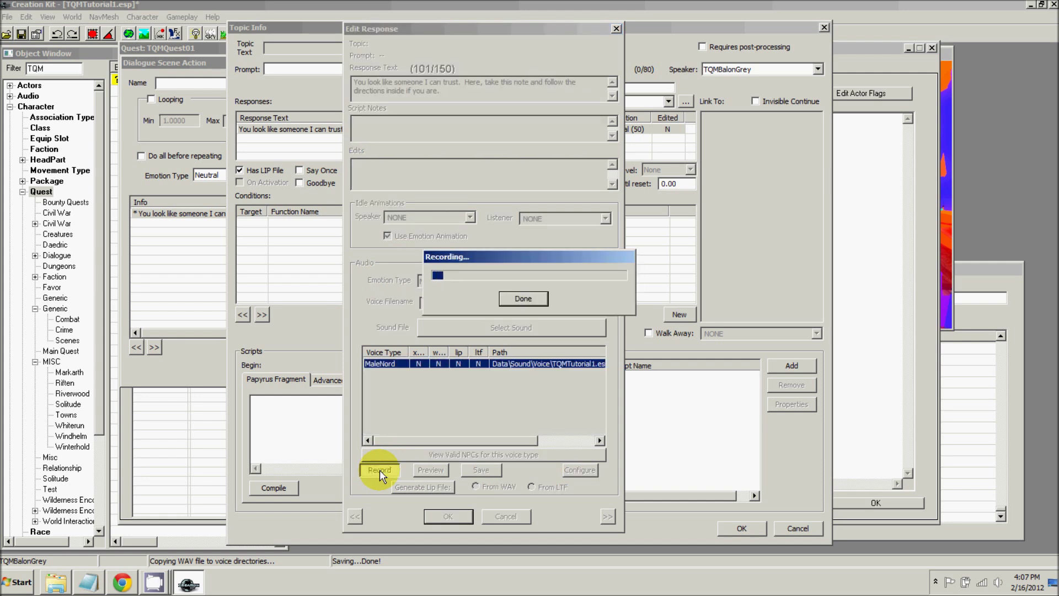
pyautogui.click(522, 299)
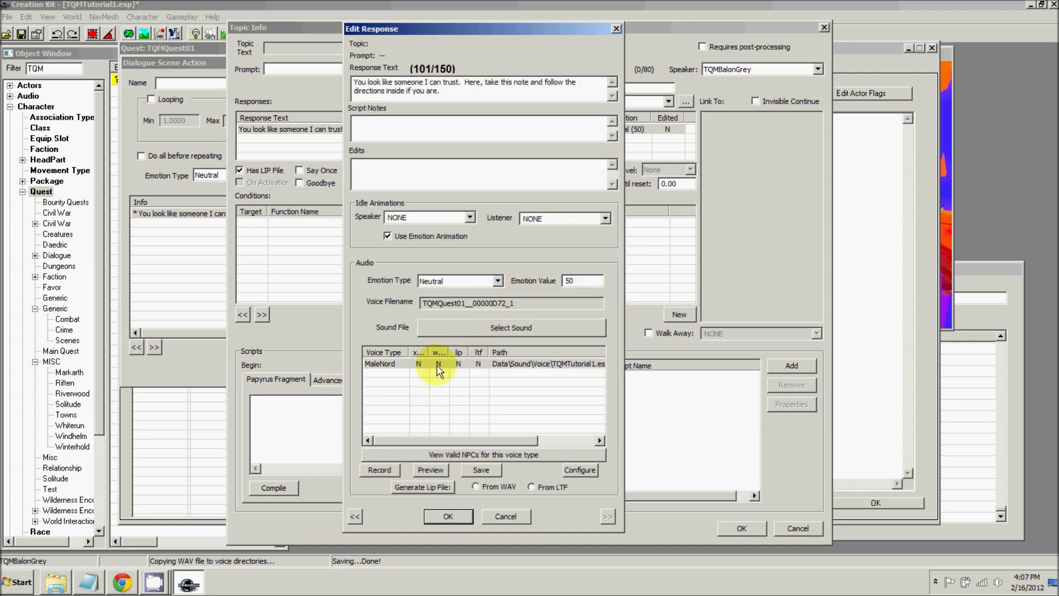
pyautogui.click(474, 472)
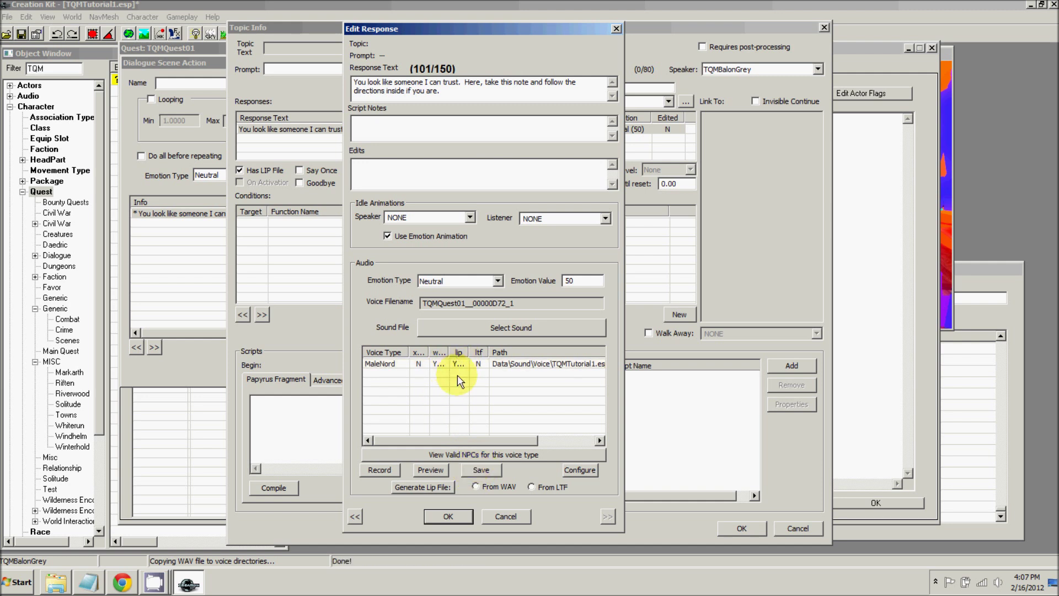
pyautogui.click(448, 521)
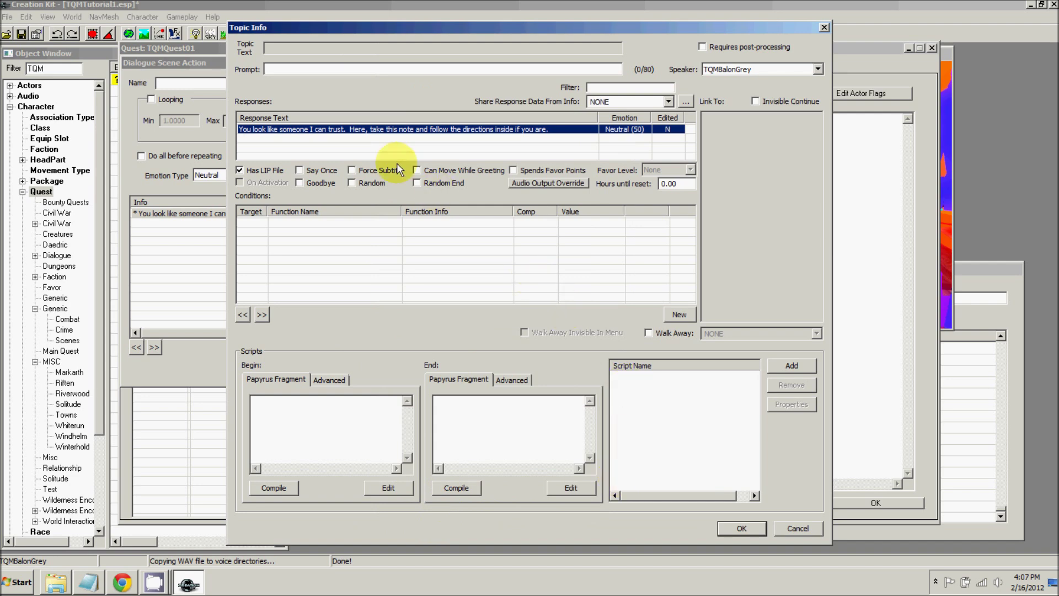
pyautogui.click(739, 528)
pyautogui.click(621, 359)
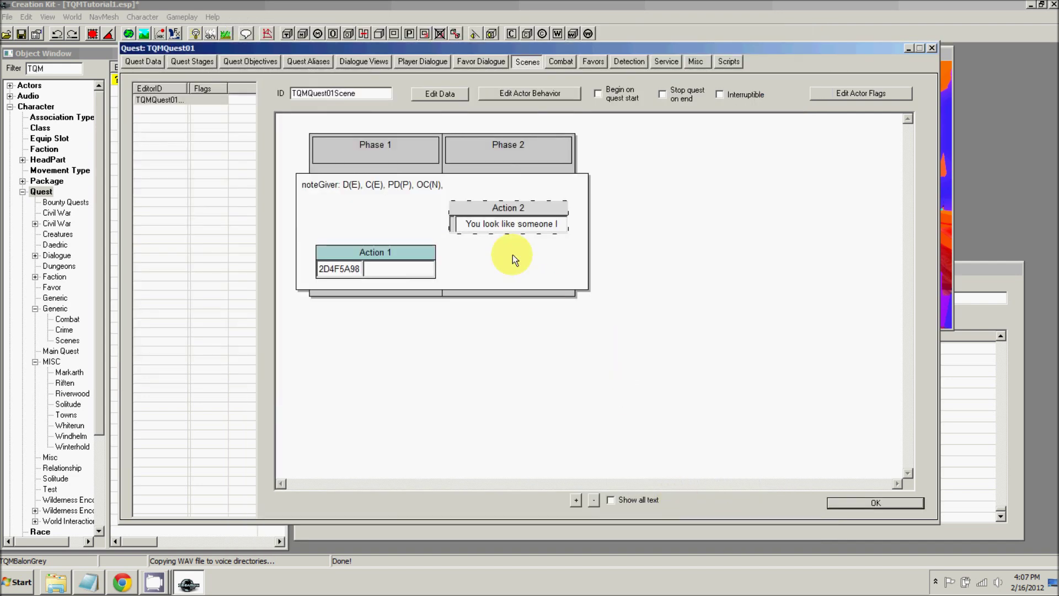
# - Show the full text of the scene's actions and review the Phase 1 package and Phase 2 dialogue
pyautogui.click(611, 500)
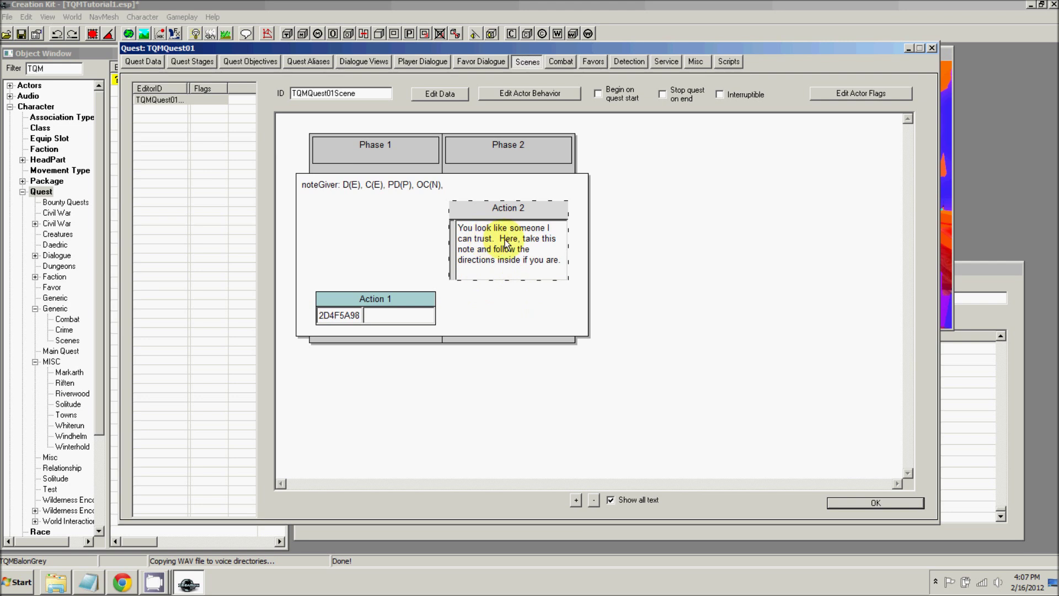
pyautogui.click(372, 315)
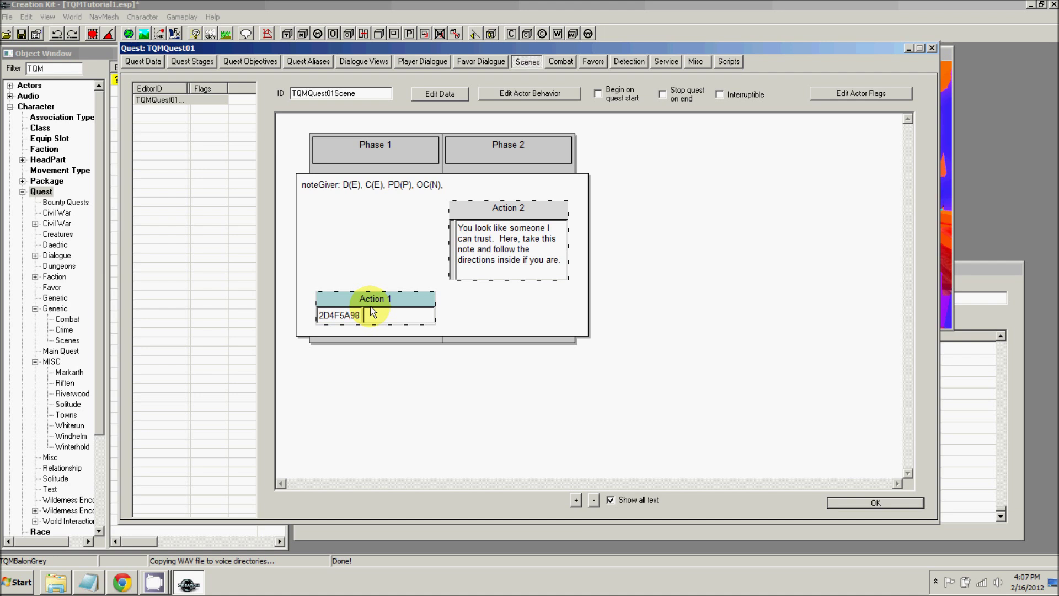
pyautogui.click(538, 251)
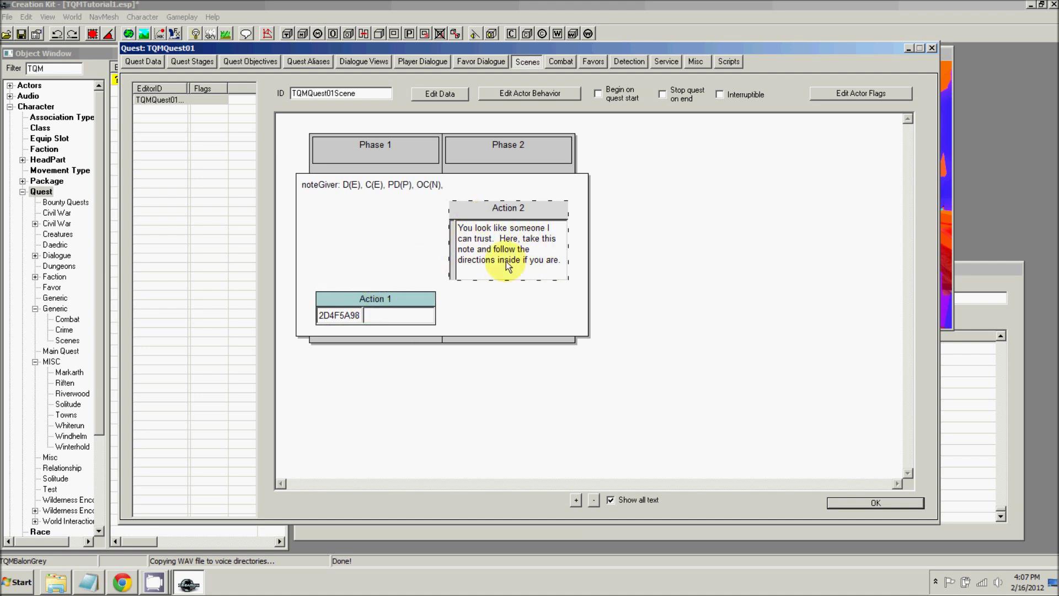
# - Copy noteGiver's sit package action from Phase 1 into Phase 2, then accept the quest and save the plugin
pyautogui.click(407, 296)
pyautogui.rightClick(406, 295)
pyautogui.click(425, 346)
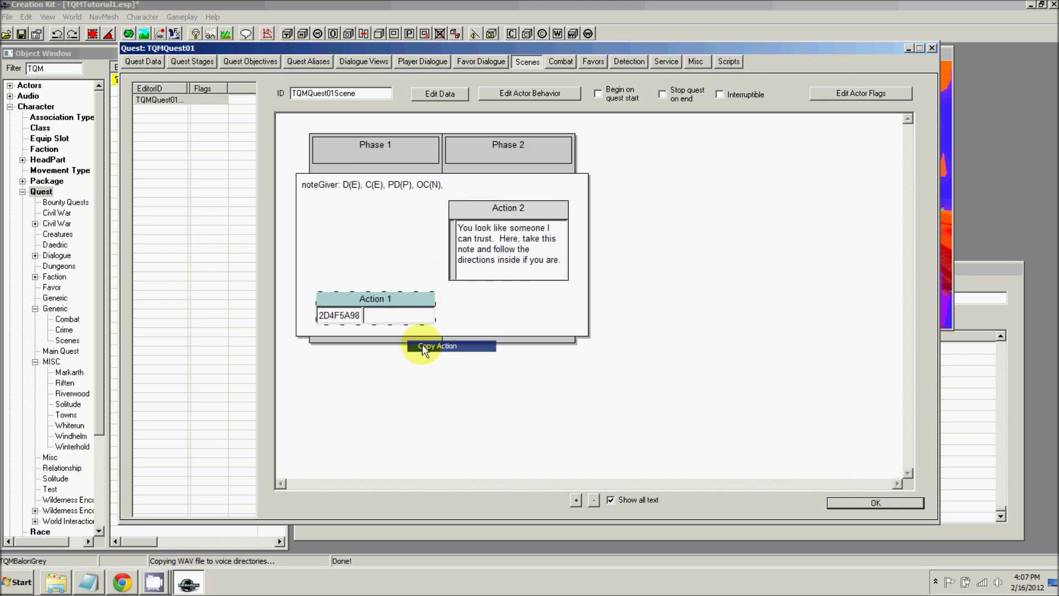
pyautogui.rightClick(474, 307)
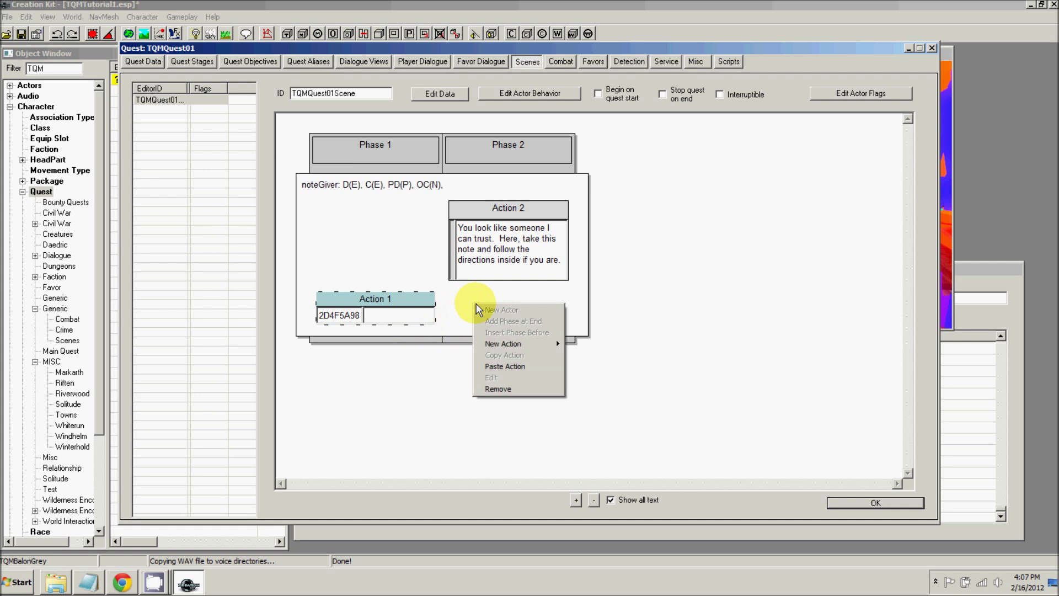
pyautogui.click(501, 366)
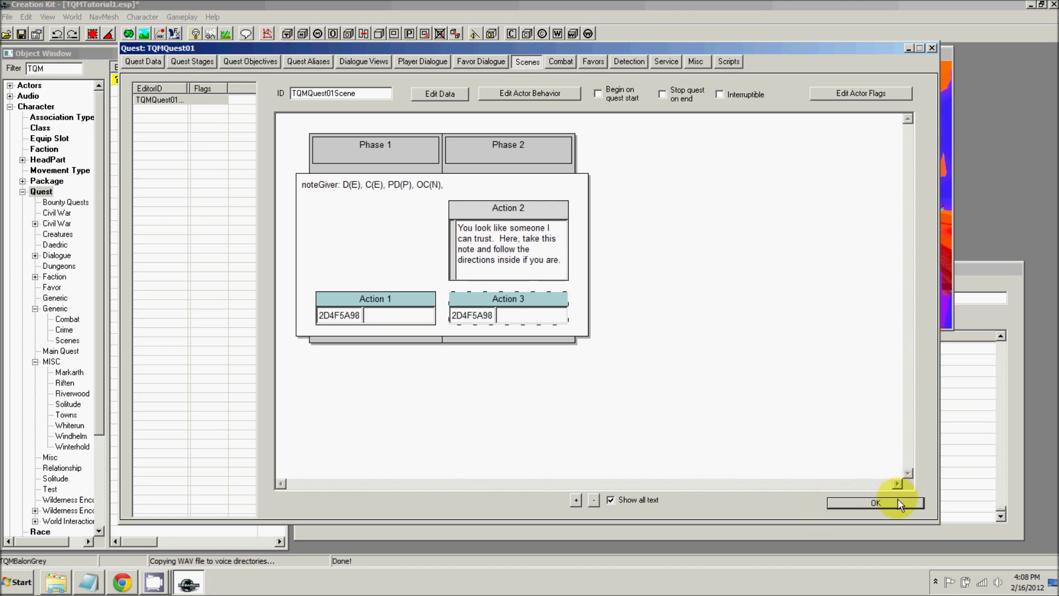
pyautogui.click(852, 503)
pyautogui.click(37, 34)
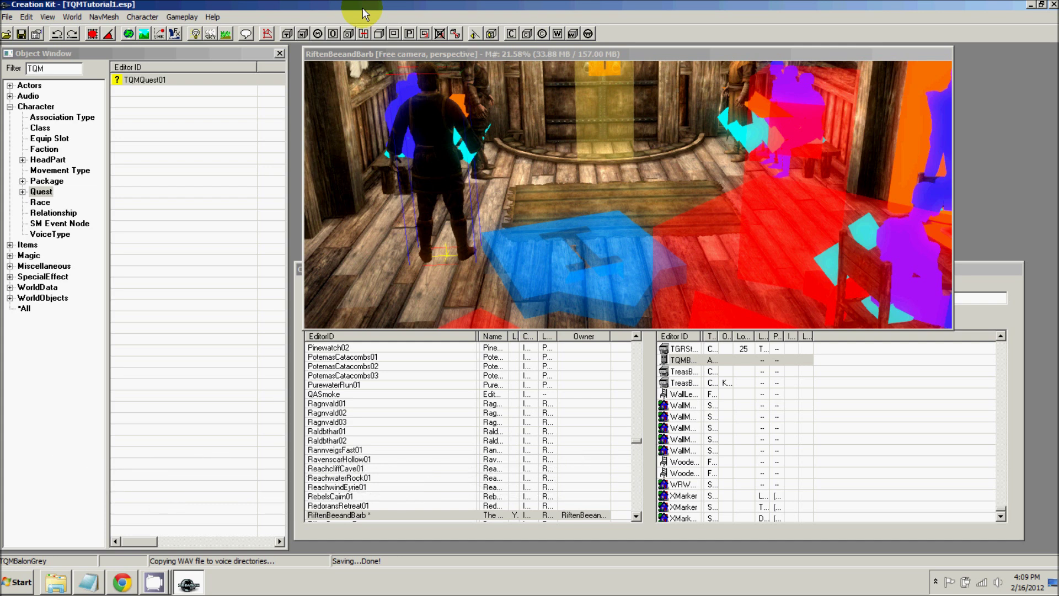
# - Open TQMQuest01's alias list, reveal the alias ID column, and open the playerBarStool alias for editing
pyautogui.doubleClick(146, 83)
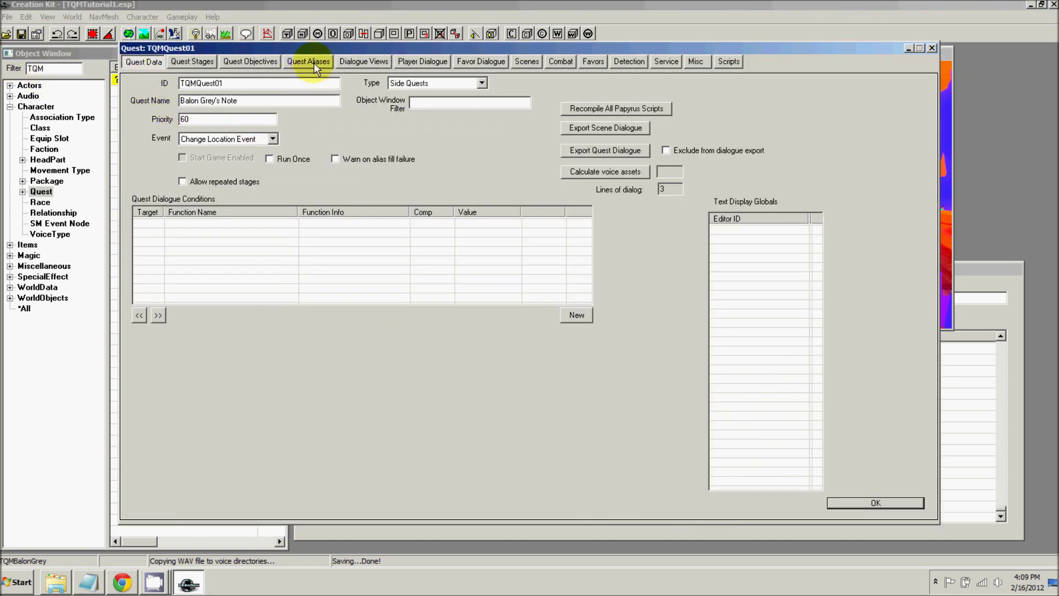
pyautogui.click(310, 61)
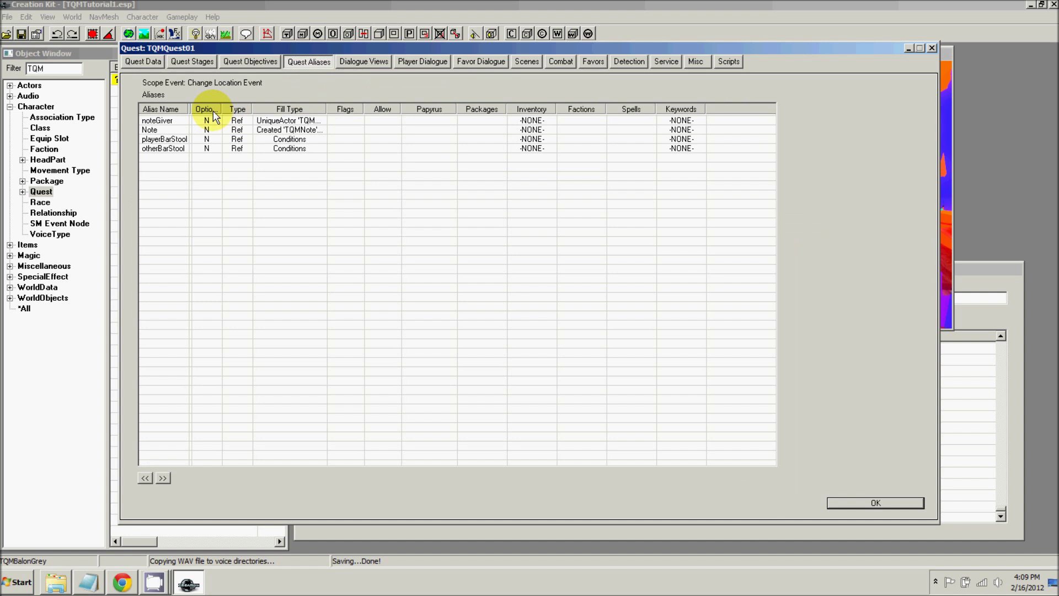
pyautogui.moveTo(190, 112); pyautogui.dragTo(235, 110)
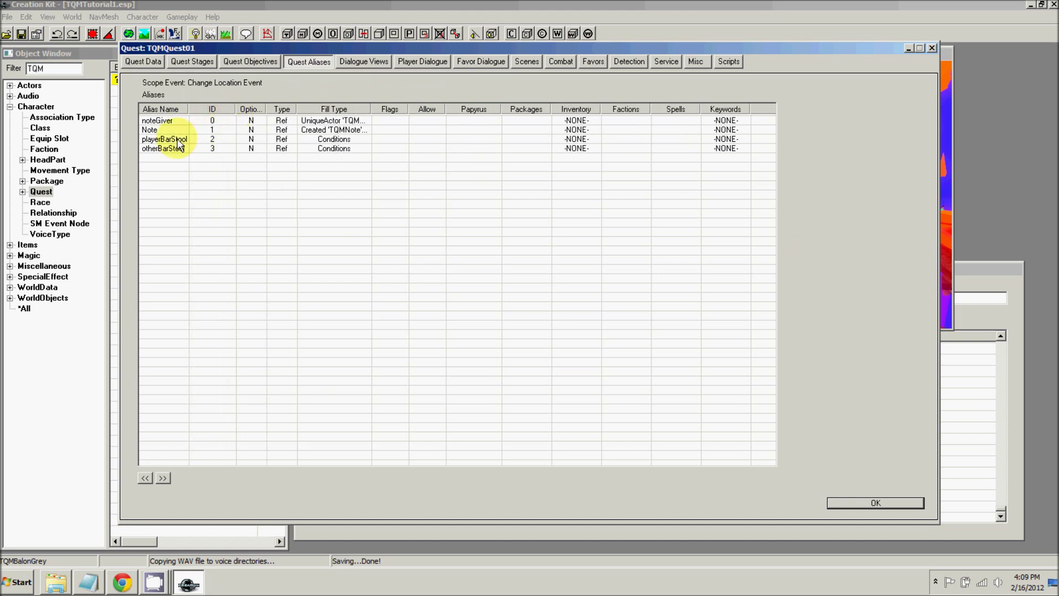
pyautogui.doubleClick(177, 139)
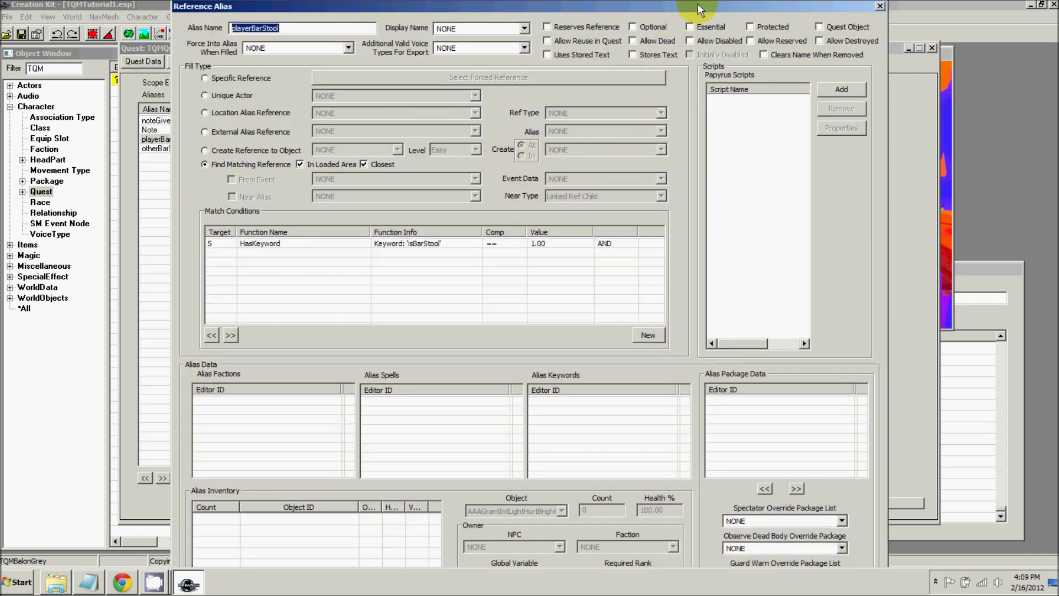
pyautogui.moveTo(697, 4); pyautogui.dragTo(655, 11)
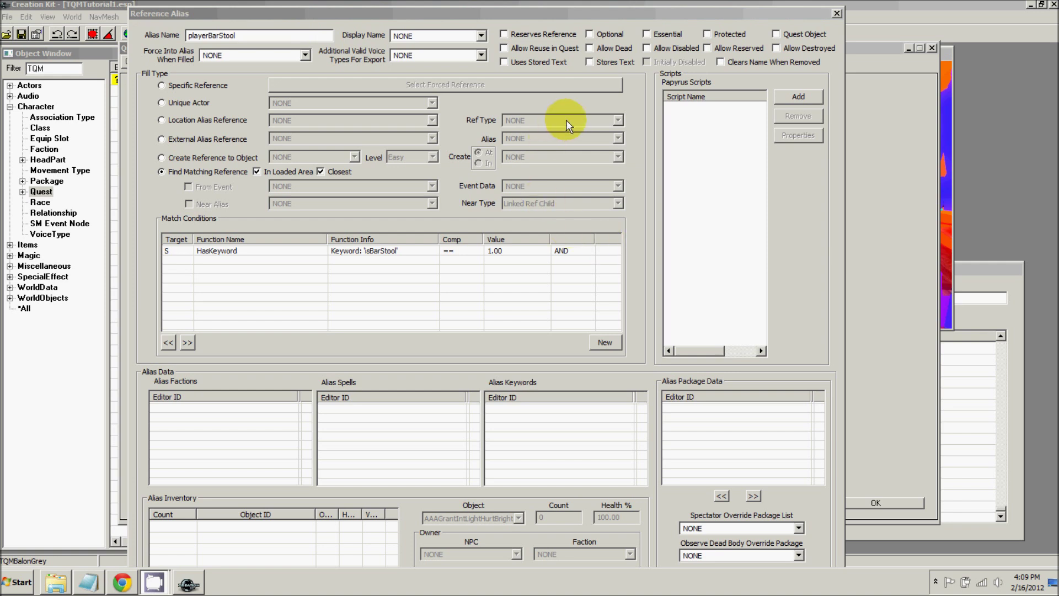
# - Try to add a new ReferenceAlias script named TQMQuest01BarStoolScript to the playerBarStool alias
pyautogui.click(697, 126)
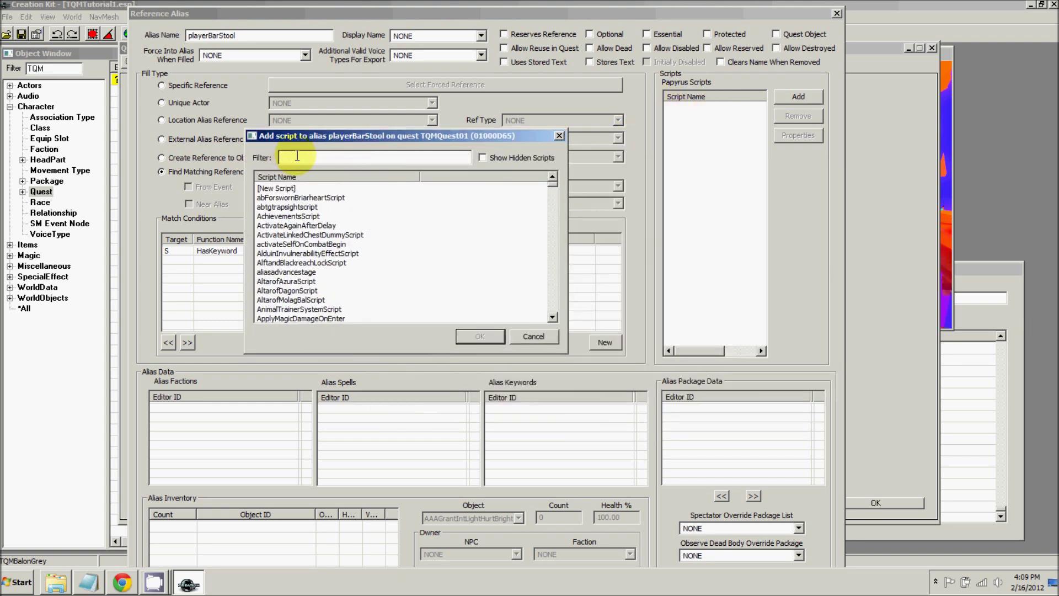
pyautogui.doubleClick(276, 190)
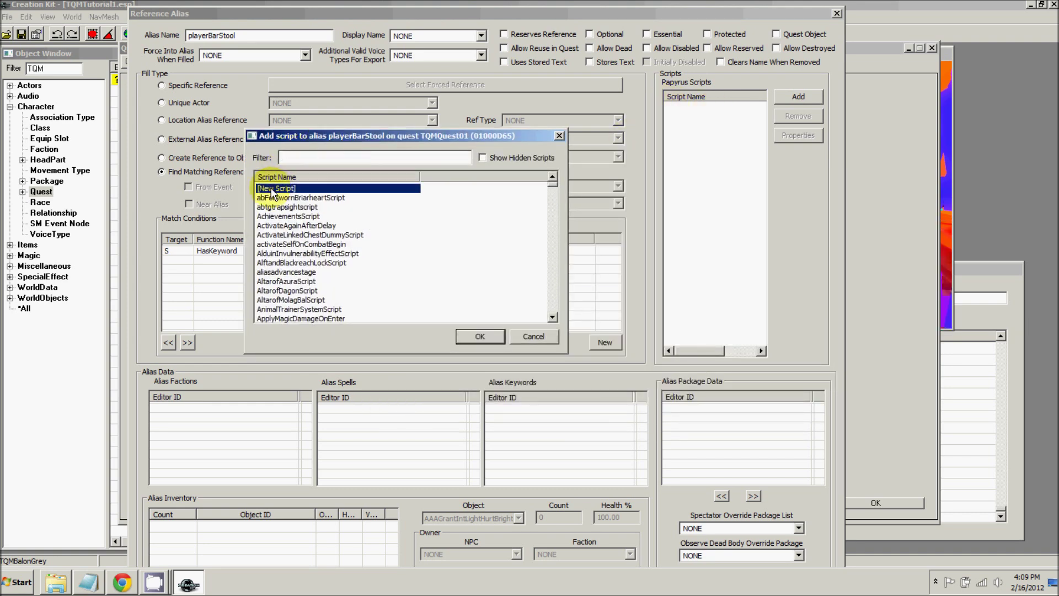
pyautogui.doubleClick(331, 171)
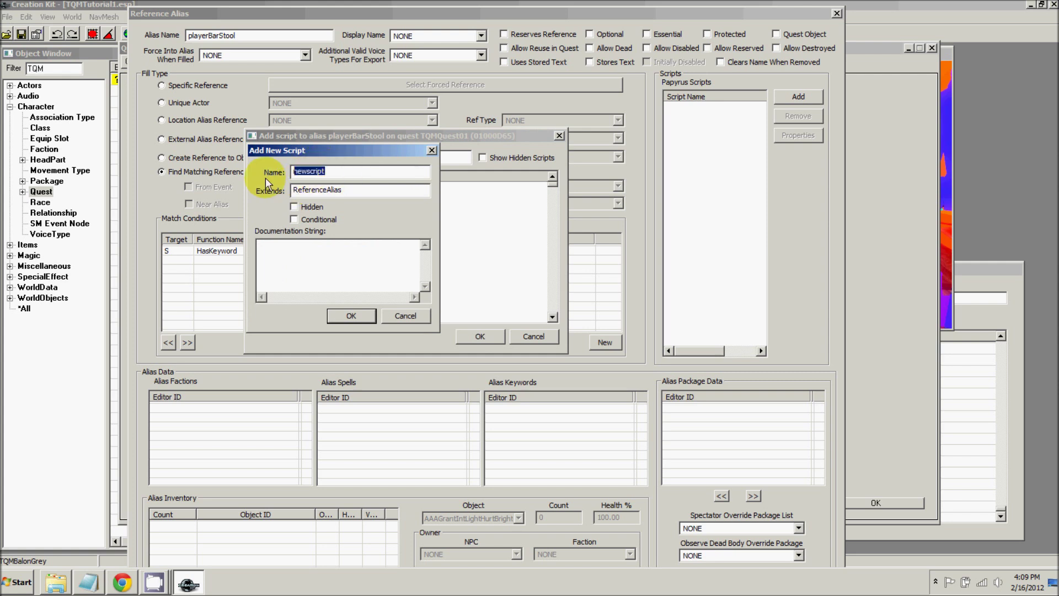
pyautogui.write('TQMQuest01BarStoolScript')
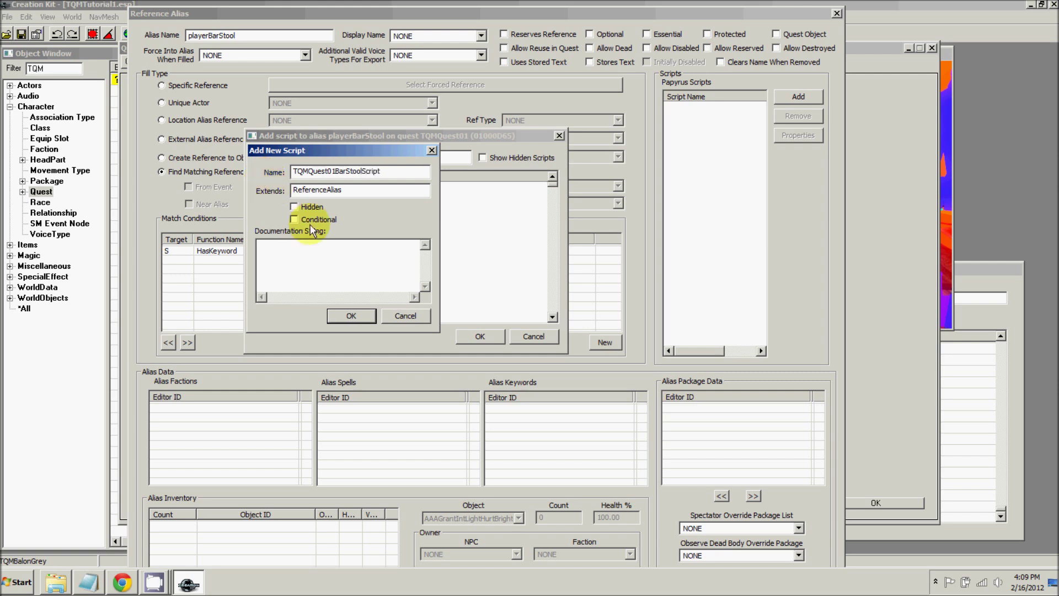
pyautogui.click(349, 315)
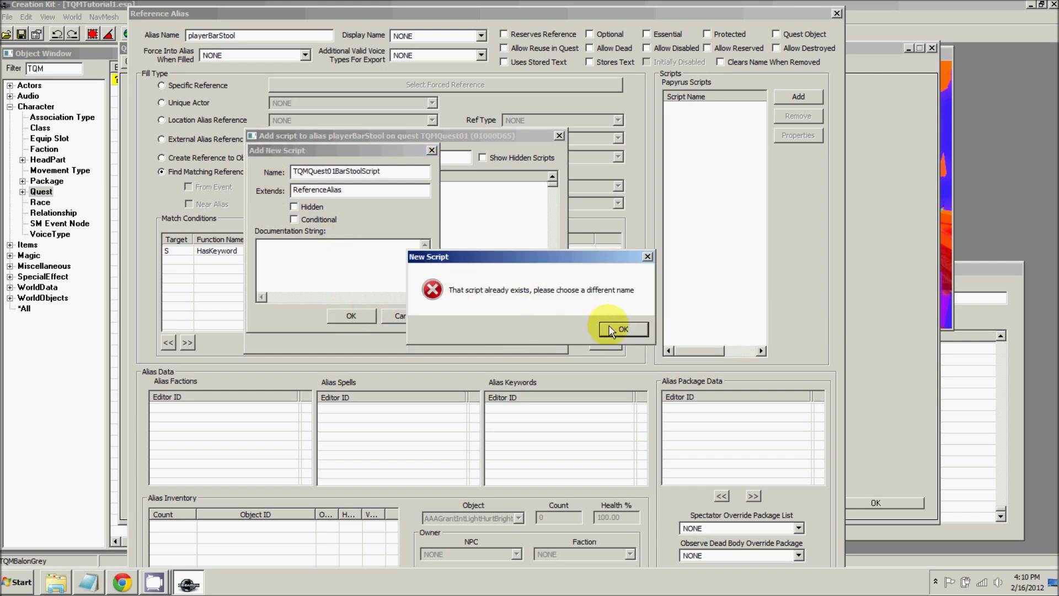
pyautogui.click(623, 327)
# - Rename the new script as TQMQuest01StoolScript and add it to the playerBarStool alias
pyautogui.moveTo(406, 173); pyautogui.dragTo(337, 172)
pyautogui.press('Delete')
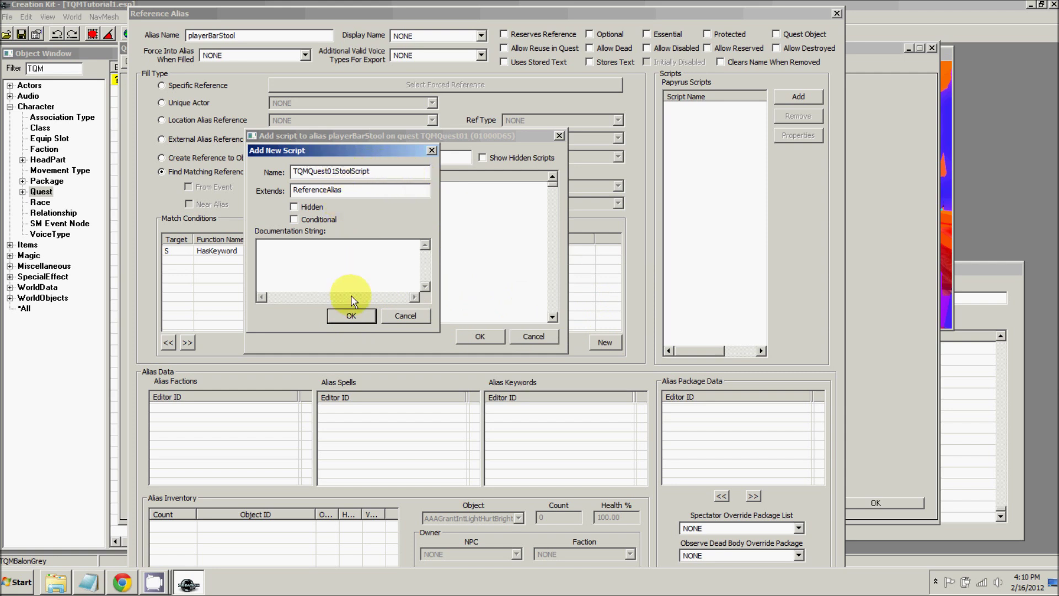
pyautogui.click(349, 320)
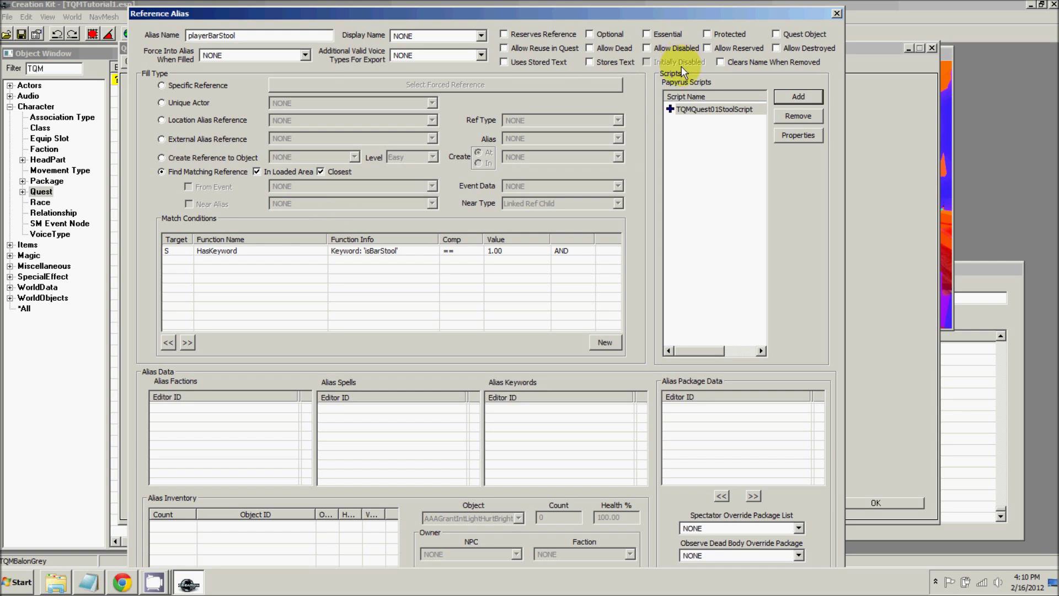
# - Add a ReferenceAlias property named PlayerStool to TQMQuest01StoolScript
pyautogui.click(713, 110)
pyautogui.click(783, 135)
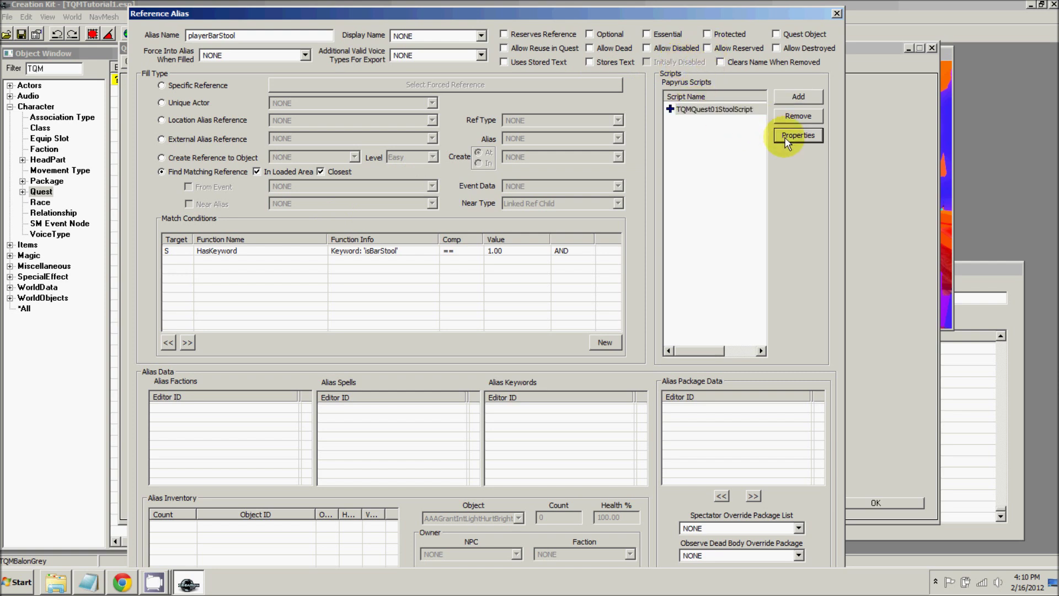
pyautogui.click(352, 362)
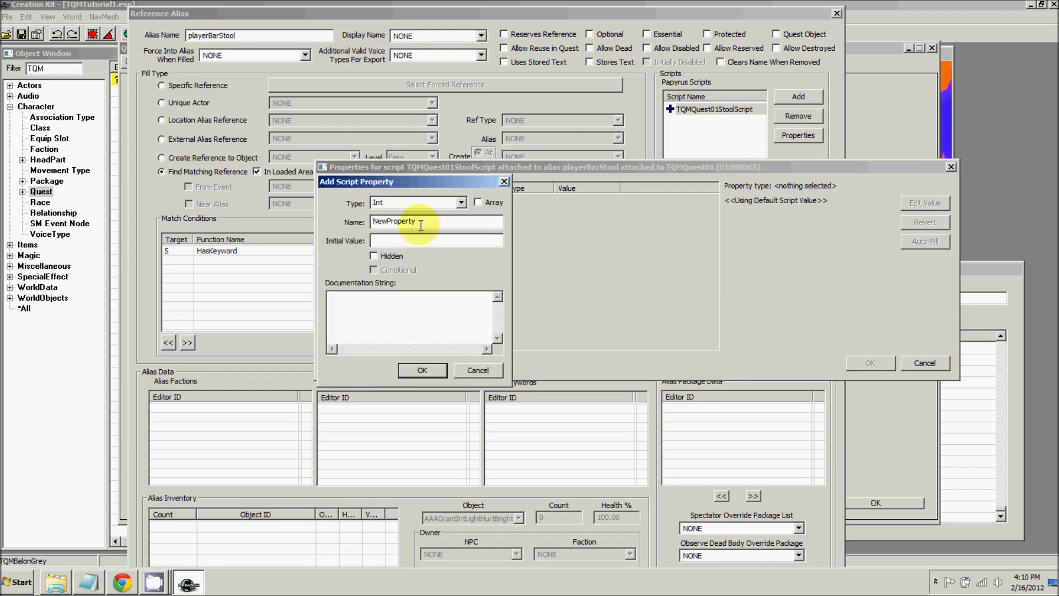
pyautogui.click(462, 202)
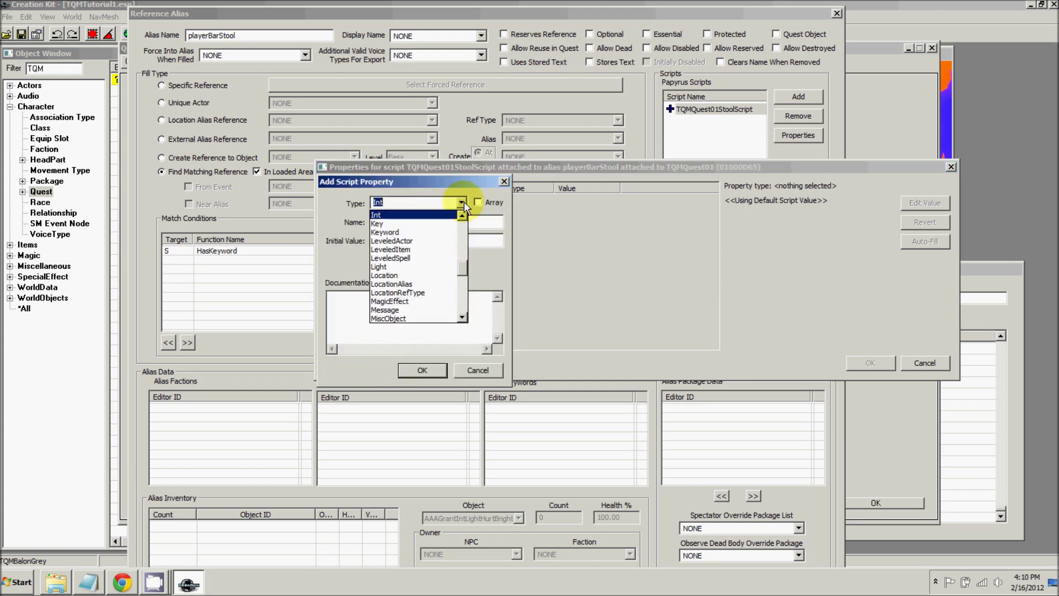
pyautogui.moveTo(463, 271); pyautogui.dragTo(462, 290)
pyautogui.click(415, 266)
pyautogui.press('Tab')
pyautogui.write('PlayerSto')
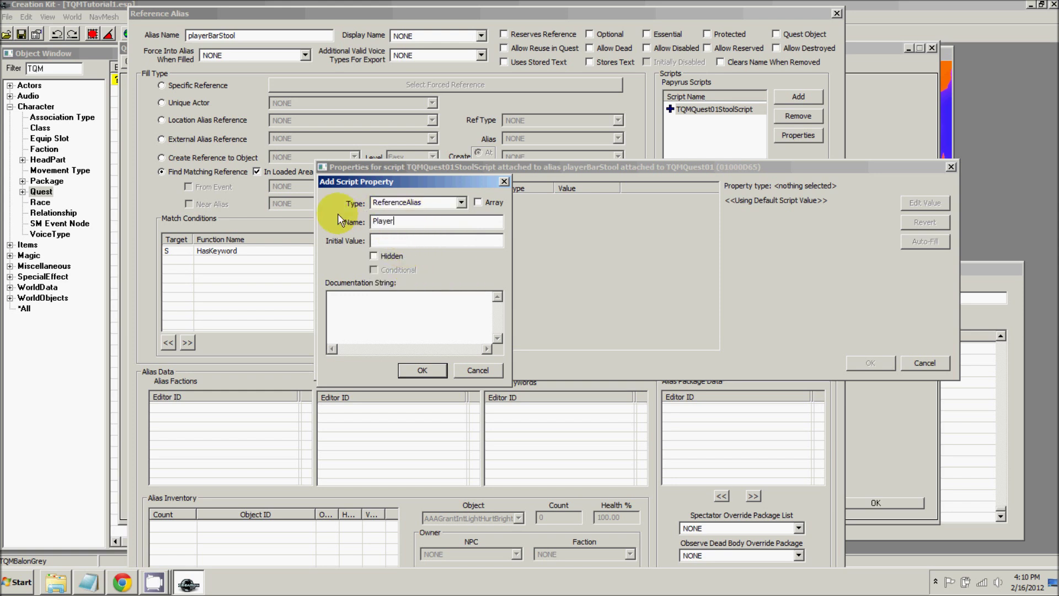
pyautogui.click(424, 372)
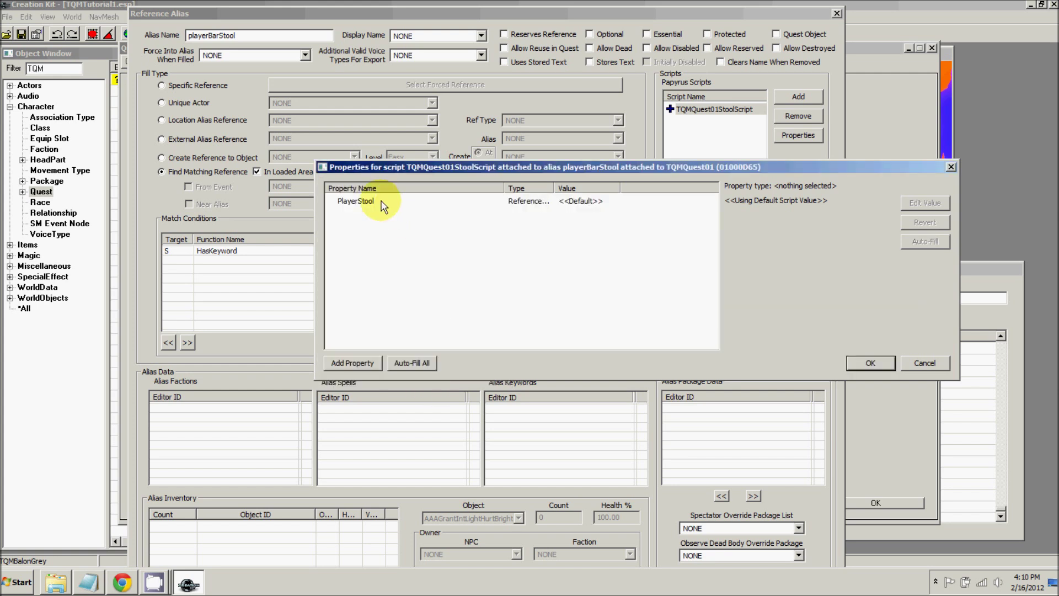
# - Add a second ReferenceAlias property named OtherStool to TQMQuest01StoolScript
pyautogui.click(359, 363)
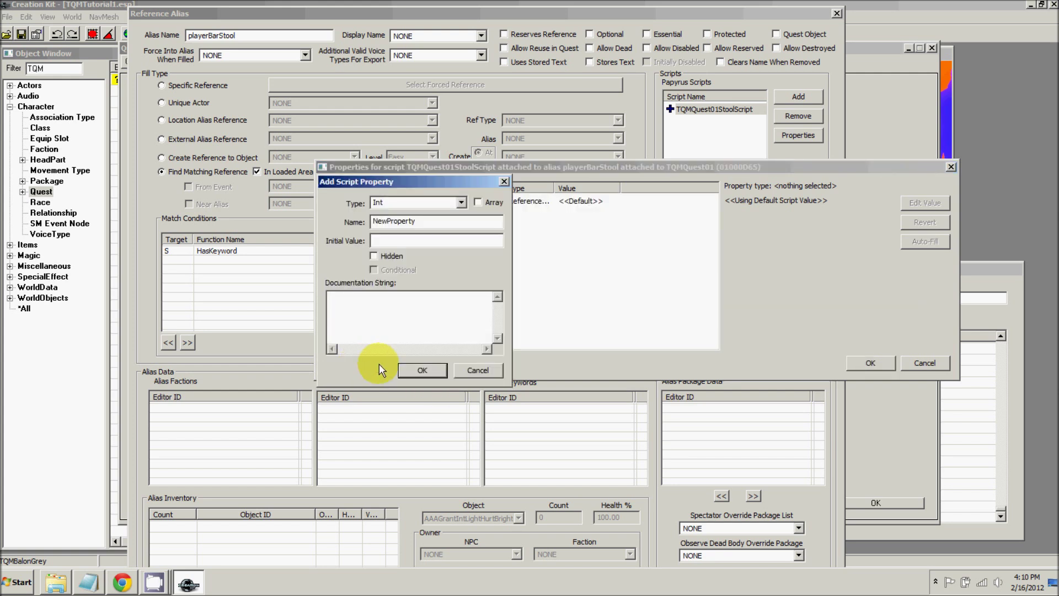
pyautogui.click(461, 203)
pyautogui.scroll(-2, 462, 277)
pyautogui.scroll(-4, 463, 279)
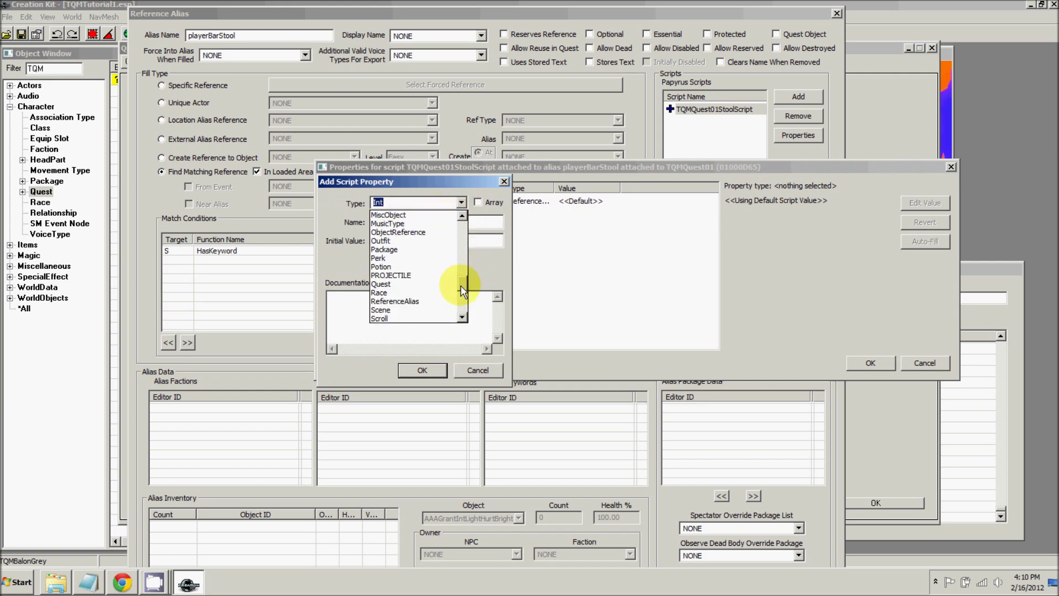
pyautogui.click(412, 284)
pyautogui.press('Tab')
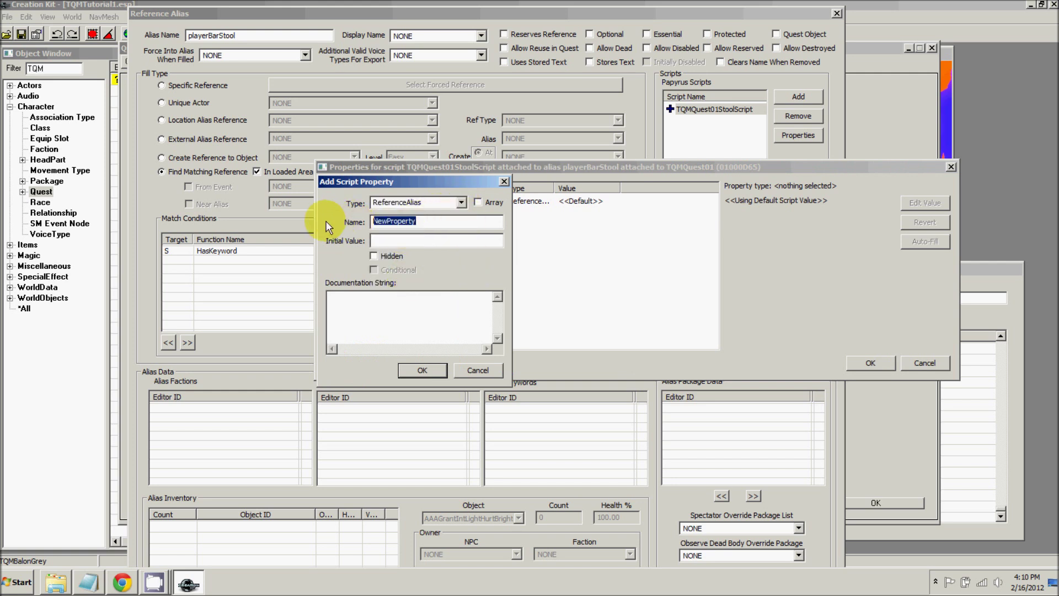
pyautogui.write('OtherStool')
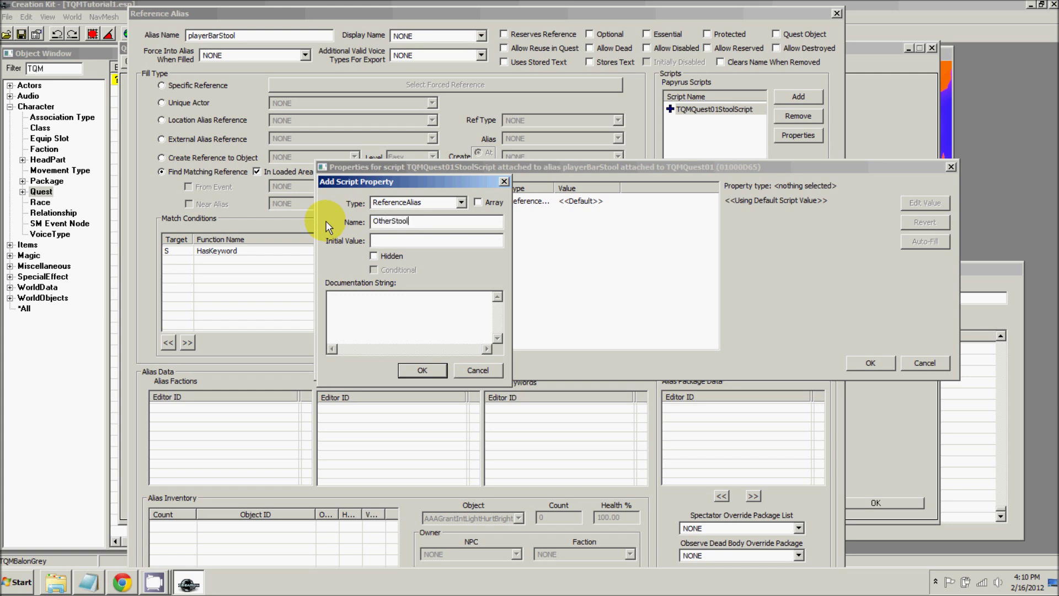
pyautogui.click(420, 369)
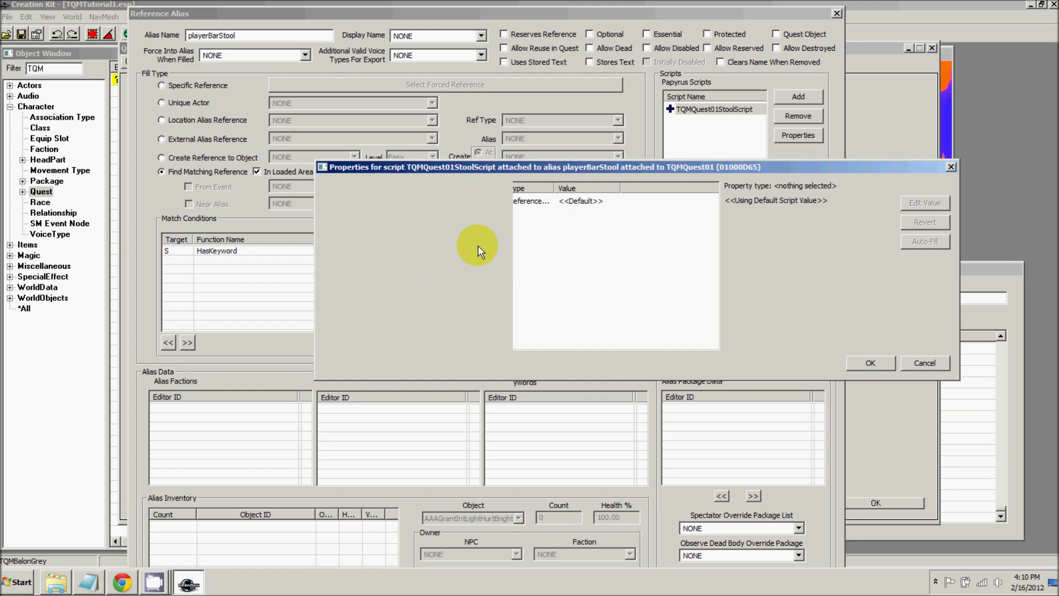
# - Point the OtherStool property at TQMQuest01's playerBarStool alias
pyautogui.click(398, 201)
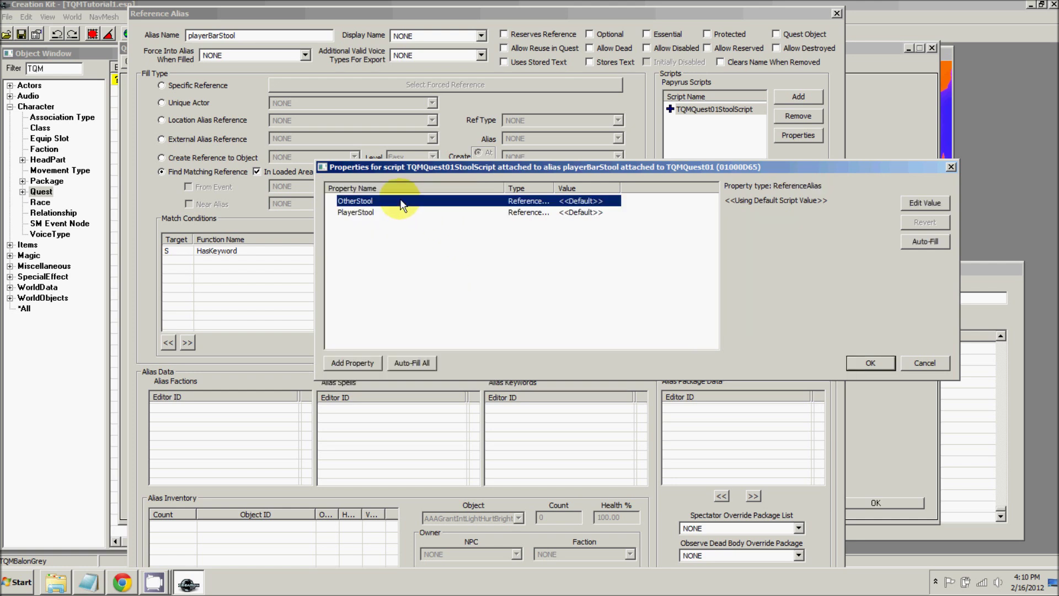
pyautogui.click(916, 203)
pyautogui.click(830, 221)
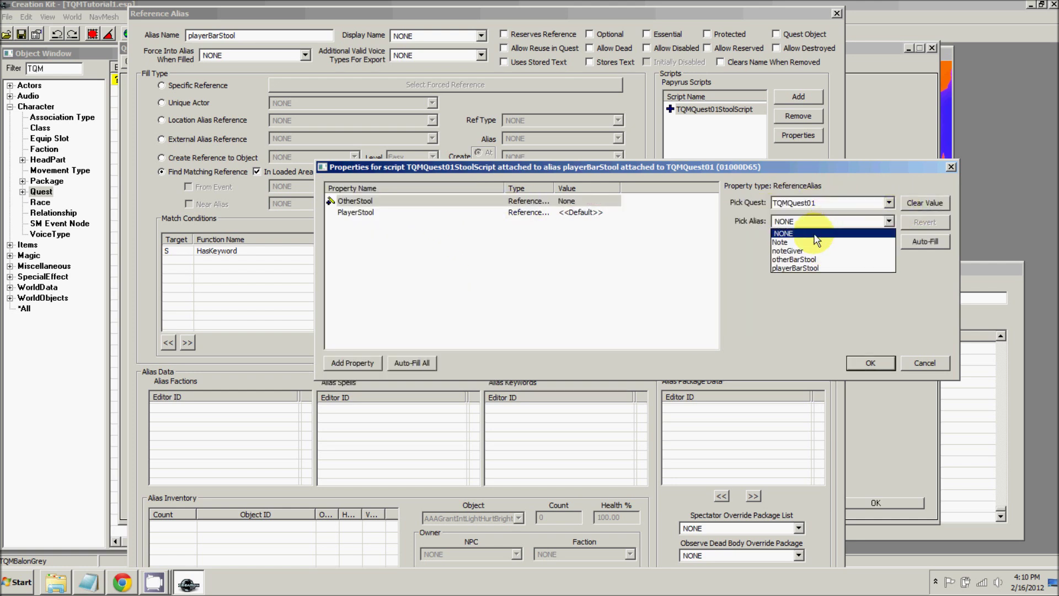
pyautogui.click(796, 267)
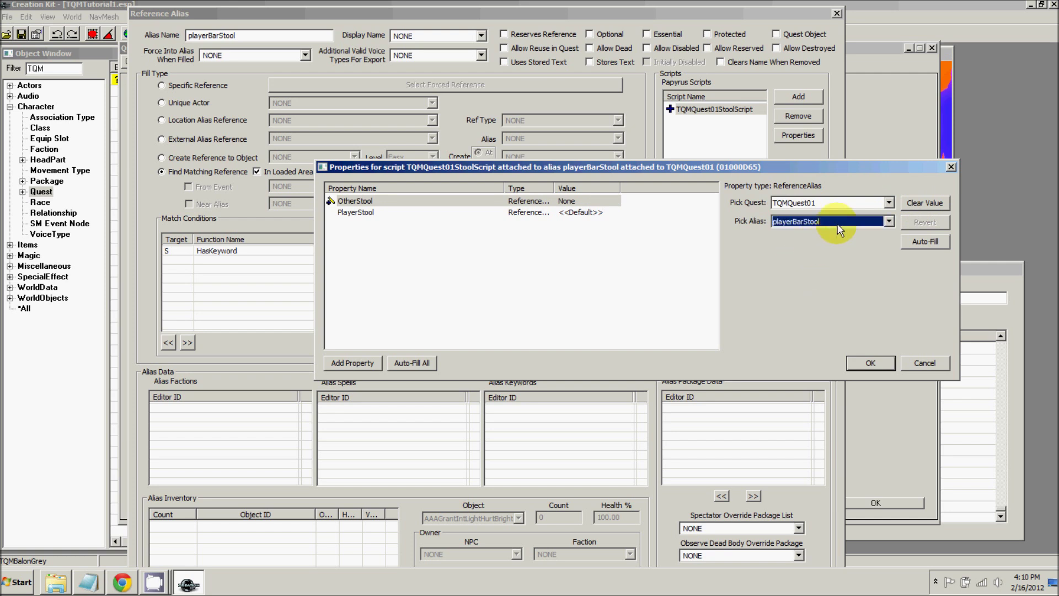
# - Point the PlayerStool property at TQMQuest01's playerBarStool alias
pyautogui.click(358, 213)
pyautogui.click(921, 203)
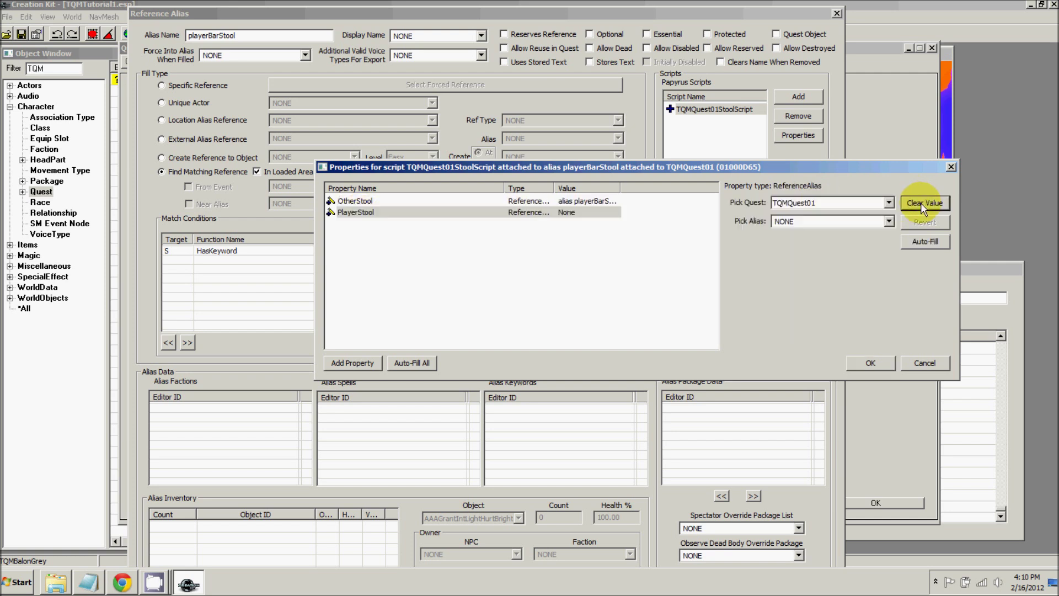
pyautogui.click(829, 221)
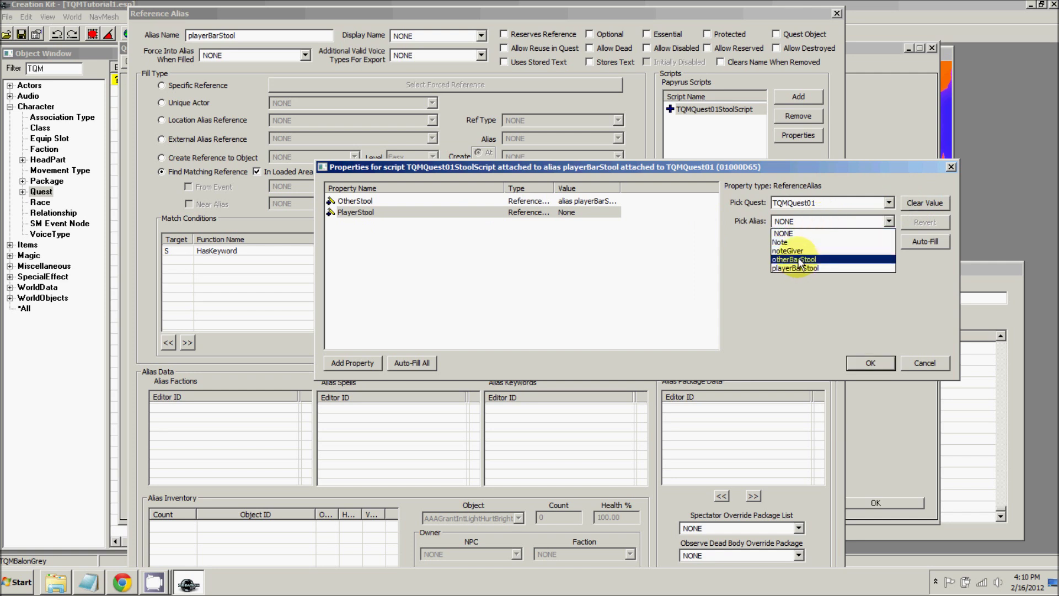
pyautogui.click(798, 261)
pyautogui.click(822, 221)
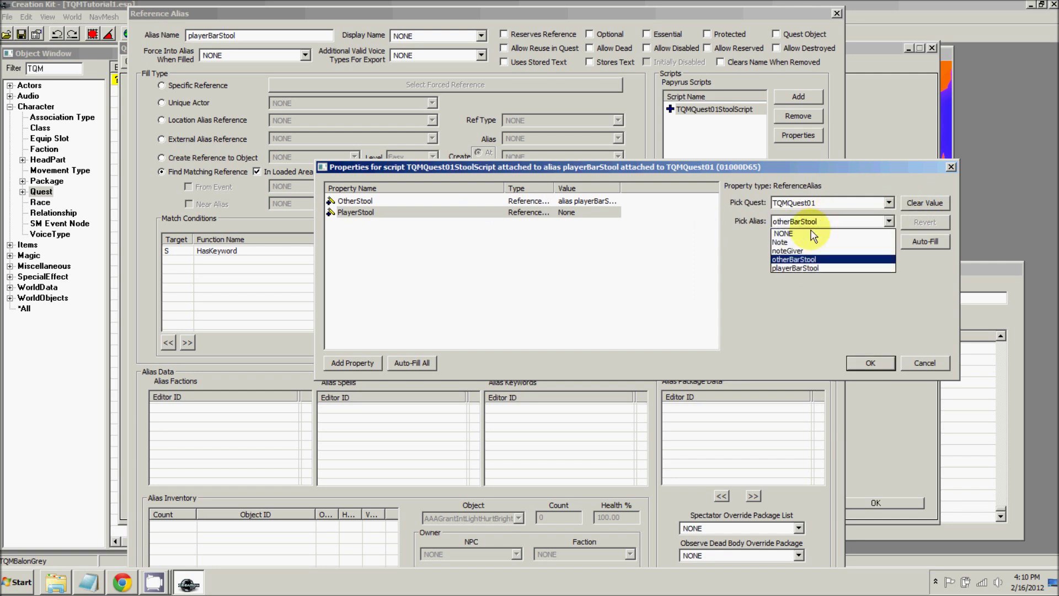
pyautogui.click(796, 268)
# - Change the OtherStool property's alias to otherBarStool and accept the script properties
pyautogui.click(359, 201)
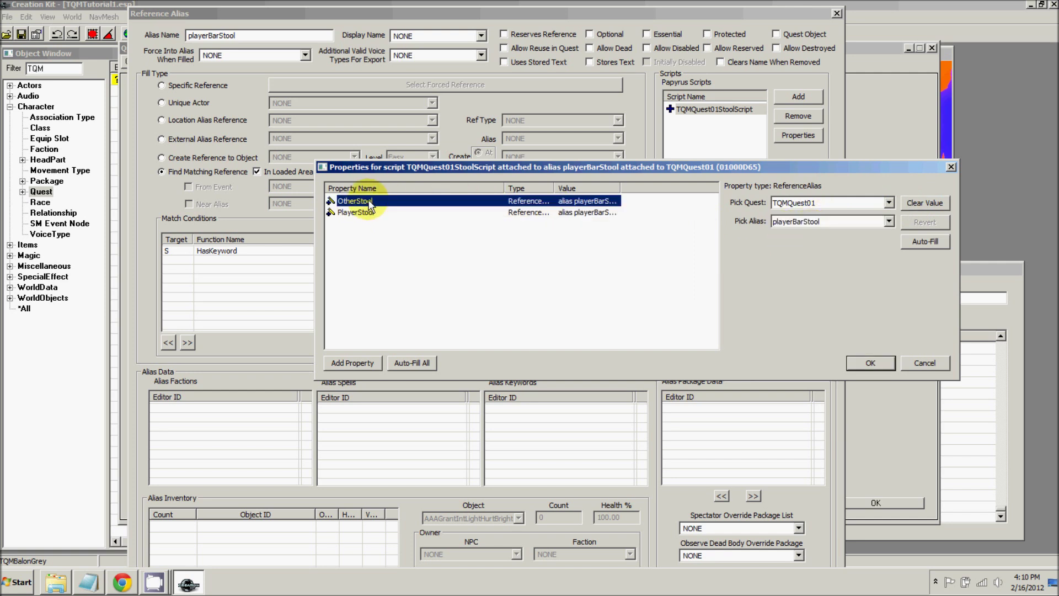
pyautogui.click(782, 220)
pyautogui.click(798, 262)
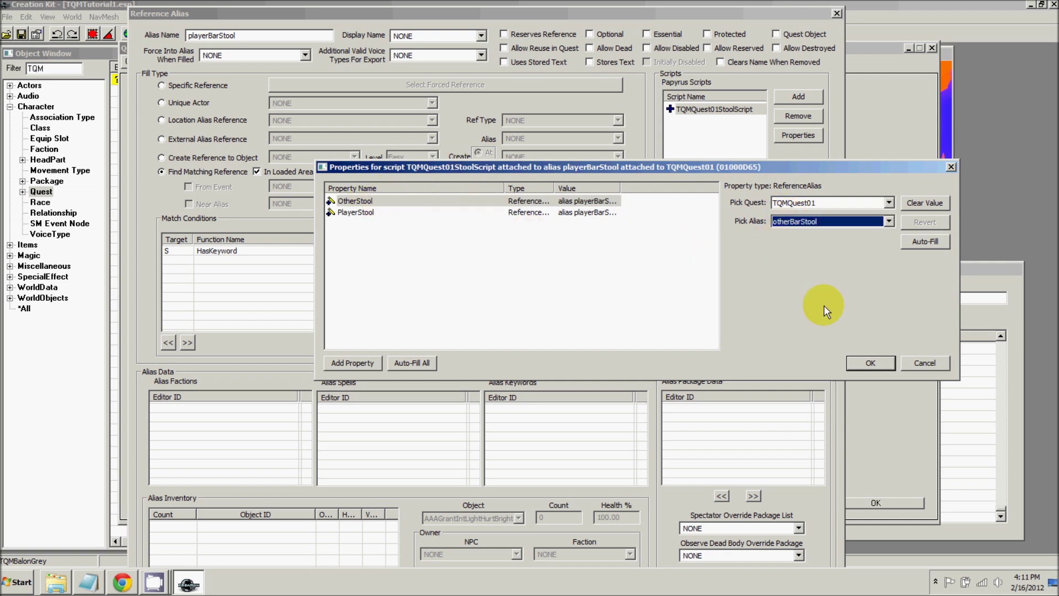
pyautogui.click(870, 363)
# - Add an OnActivate event to TQMQuest01StoolScript's source that, for the player at stage 0, swaps the stool references if OtherStool is used and sets stage 10
pyautogui.click(690, 110)
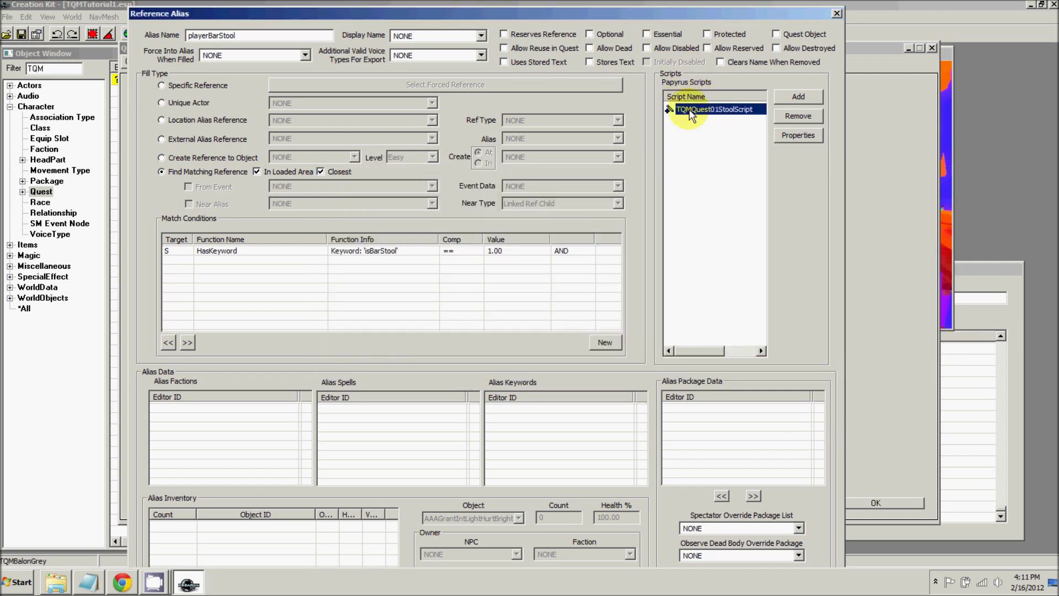
pyautogui.rightClick(692, 109)
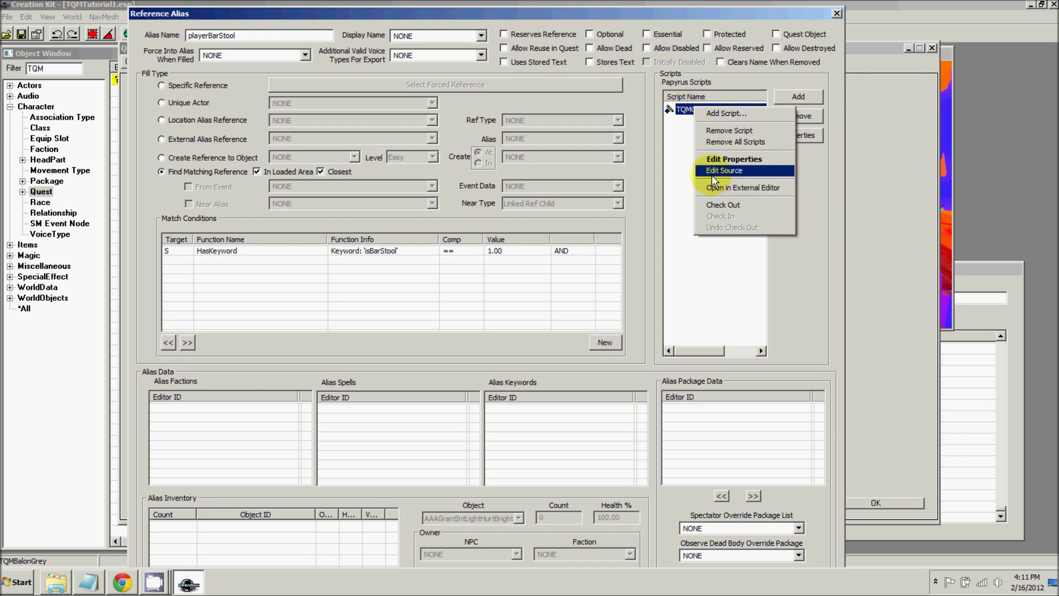
pyautogui.click(713, 172)
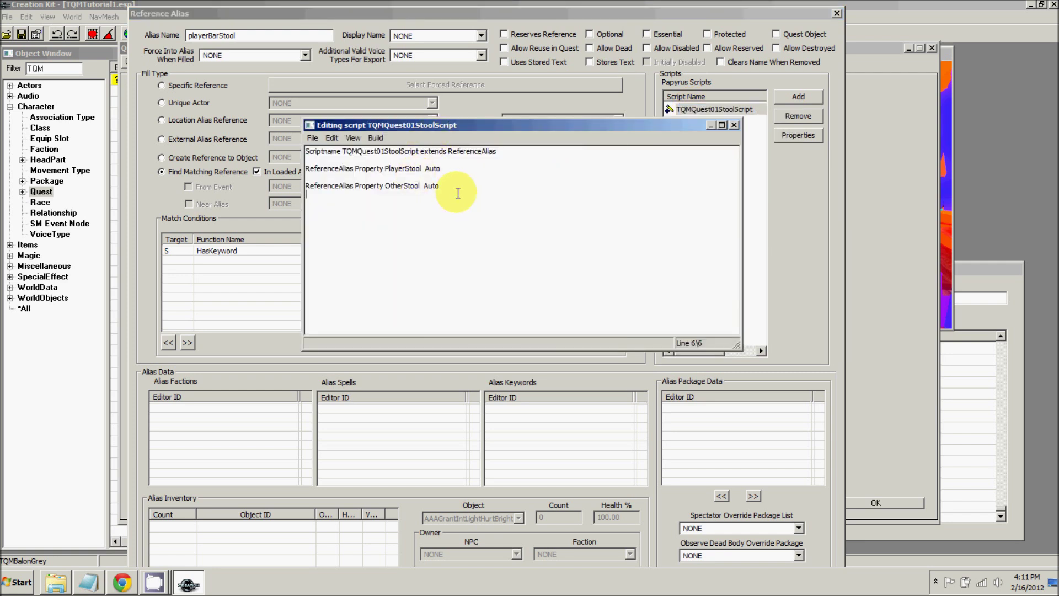
pyautogui.click(1058, 342)
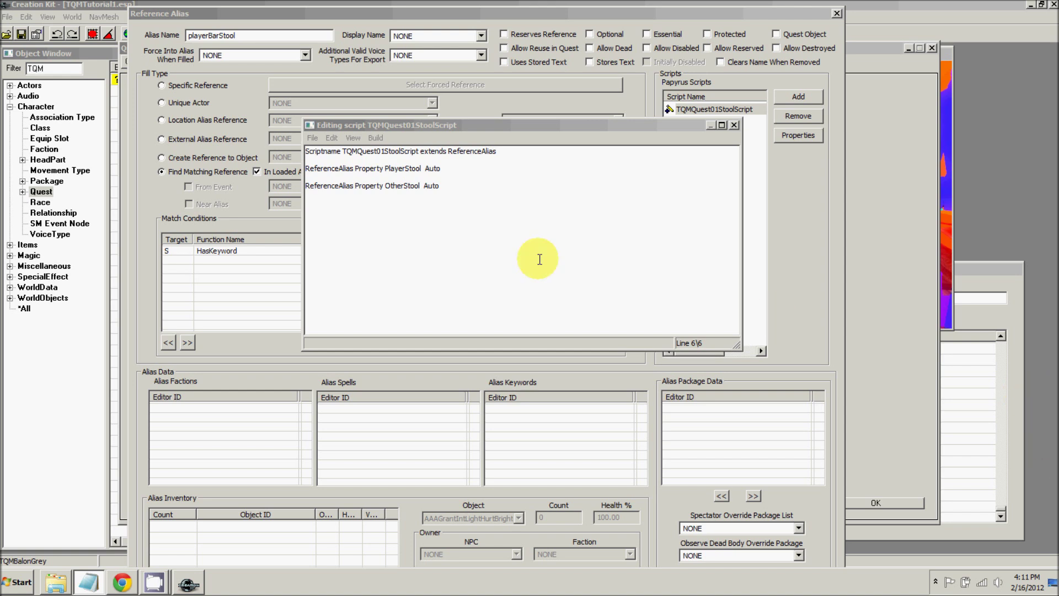
pyautogui.click(397, 236)
pyautogui.write('Event OnActivate(ObjectReference akActivator)  if (akActivator == game.getPlayer() && GetOwningQuest().GetStage() == 0)  \tif (self.getRef() == OtherStool.getRef())  \t\t\tObjectReference other = OtherStool.getRef() \t\t\tOtherStool.ForceRefTo(PlayerStool.getRef()) \t\t\tPlayerStool.ForceRefTo(other)  \tendif  \tGetOwningQuest().SetStage(10)  endif  EndEvent')
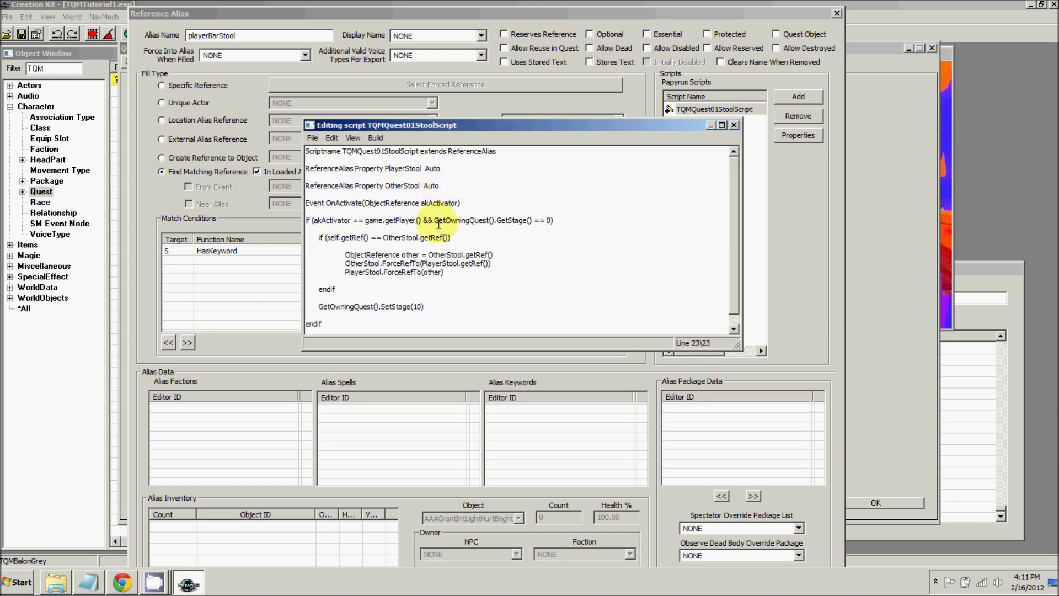
# - Review the OnActivate event's signature and its outer condition on the activating player and the owning quest's stage
pyautogui.doubleClick(307, 192)
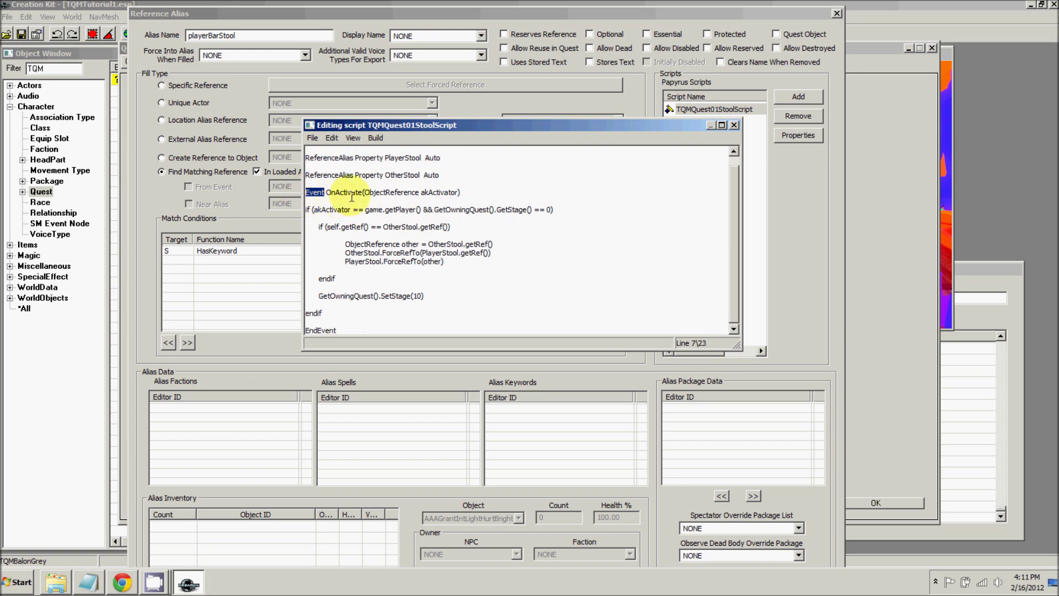
pyautogui.doubleClick(329, 192)
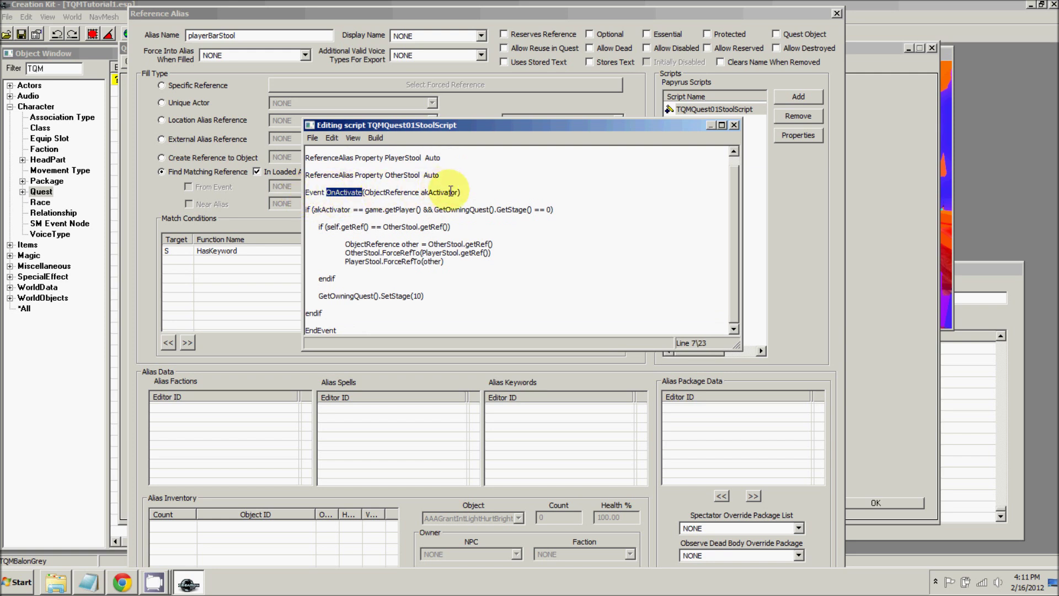
pyautogui.moveTo(461, 192); pyautogui.dragTo(426, 192)
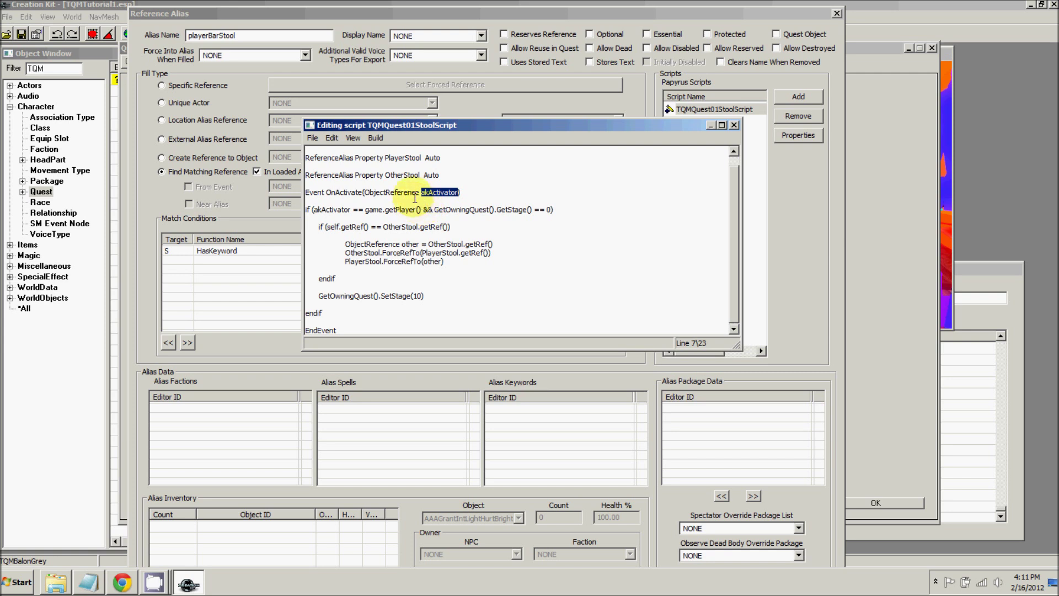
pyautogui.click(332, 227)
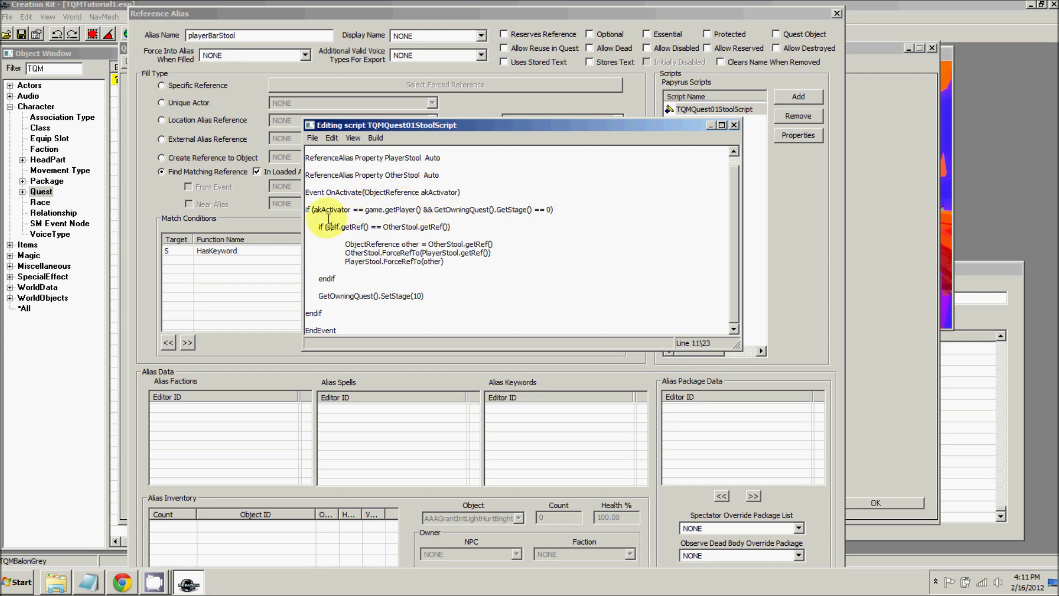
pyautogui.doubleClick(331, 210)
pyautogui.moveTo(421, 211); pyautogui.dragTo(366, 213)
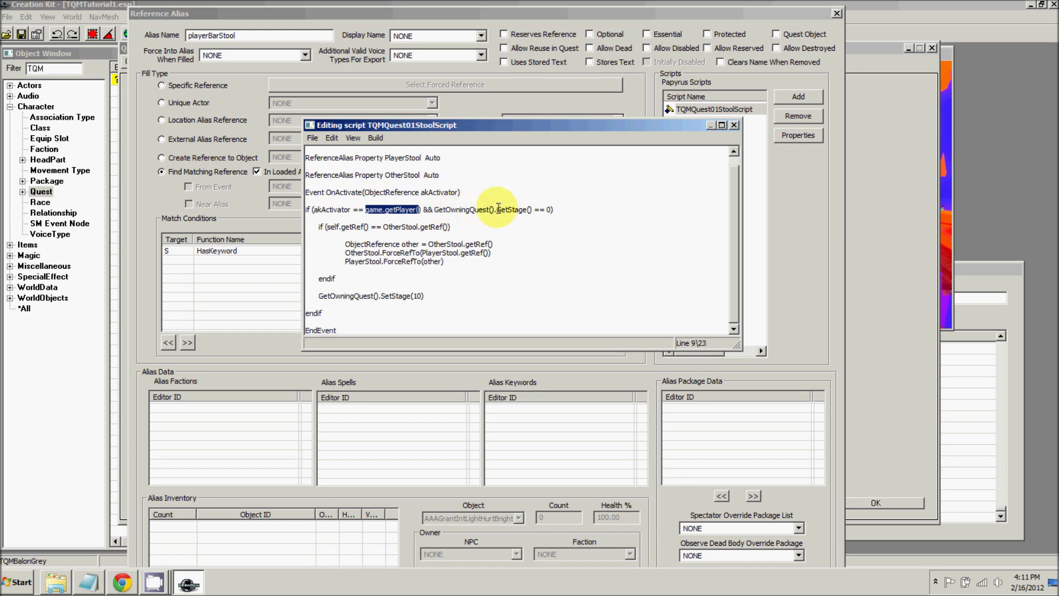
pyautogui.moveTo(494, 211); pyautogui.dragTo(435, 212)
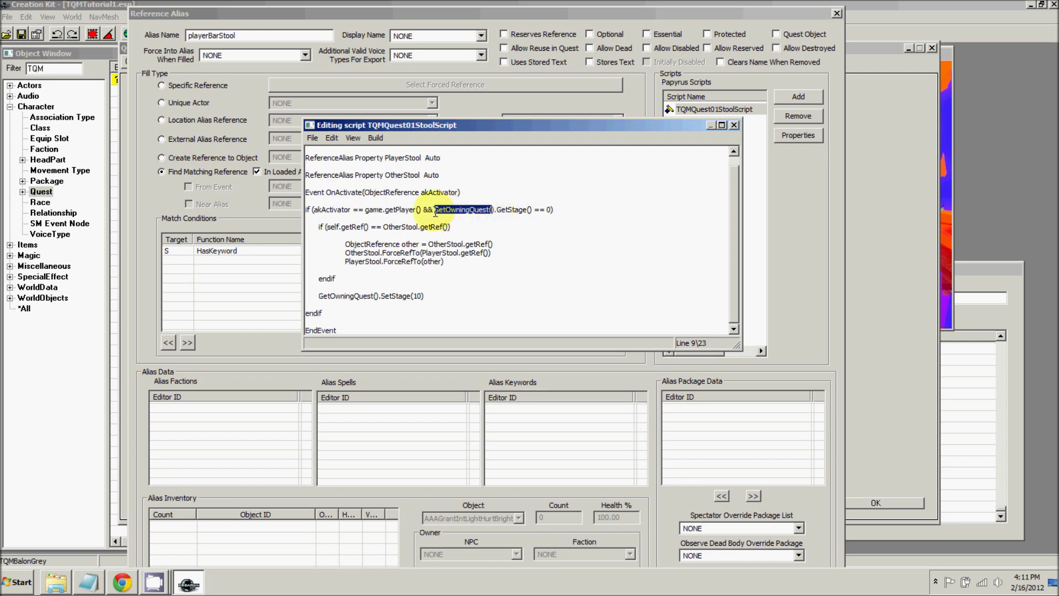
pyautogui.scroll(1, 735, 187)
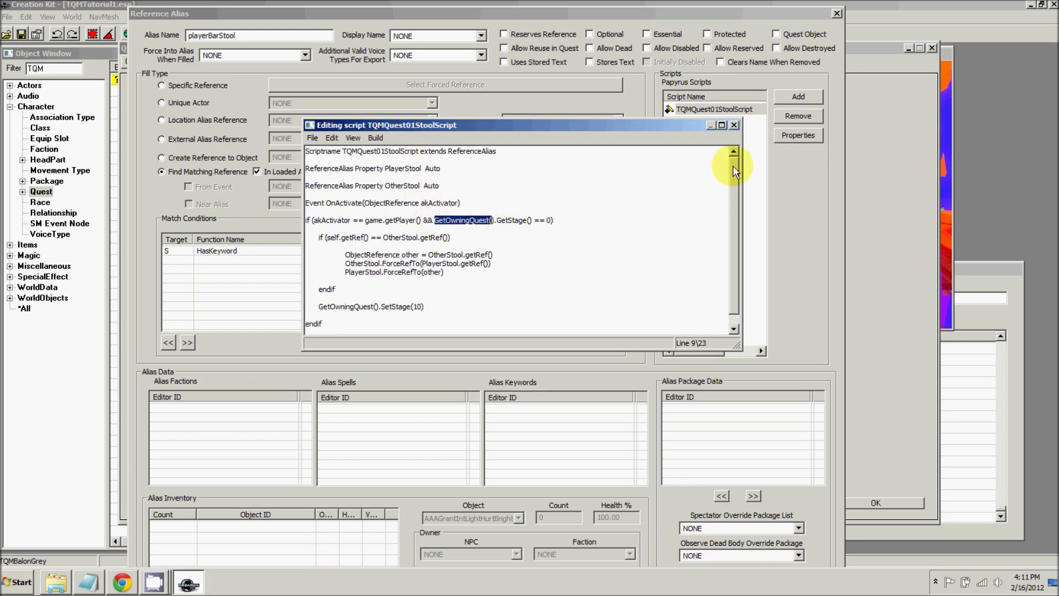
pyautogui.doubleClick(473, 152)
pyautogui.click(480, 221)
pyautogui.moveTo(494, 220); pyautogui.dragTo(435, 219)
pyautogui.moveTo(534, 221); pyautogui.dragTo(499, 220)
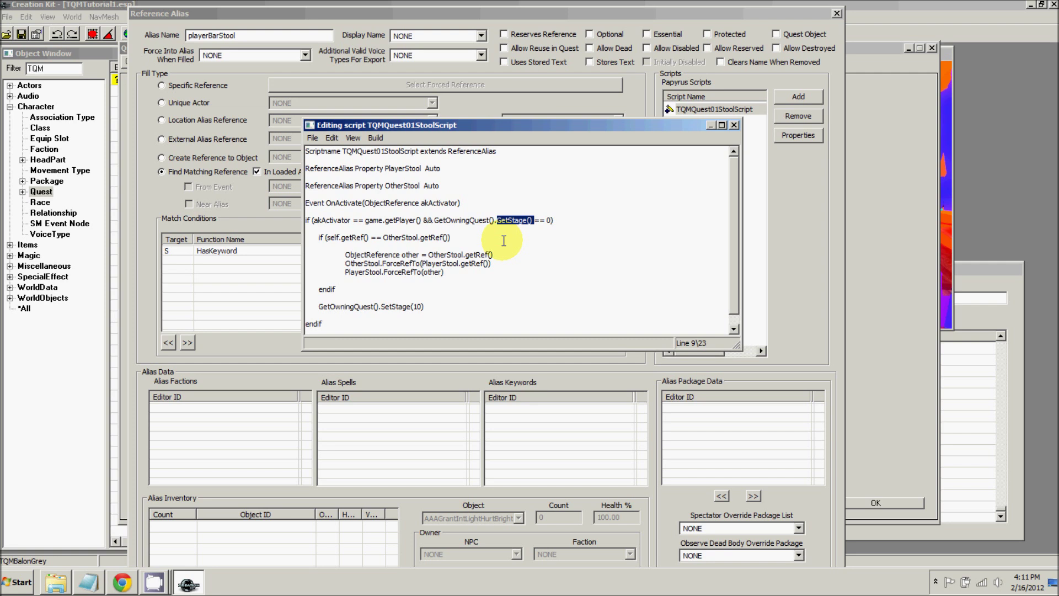
# - Examine the nested condition that compares the script's own reference with the OtherStool reference
pyautogui.click(367, 239)
pyautogui.scroll(-1, 368, 239)
pyautogui.moveTo(464, 225); pyautogui.dragTo(318, 228)
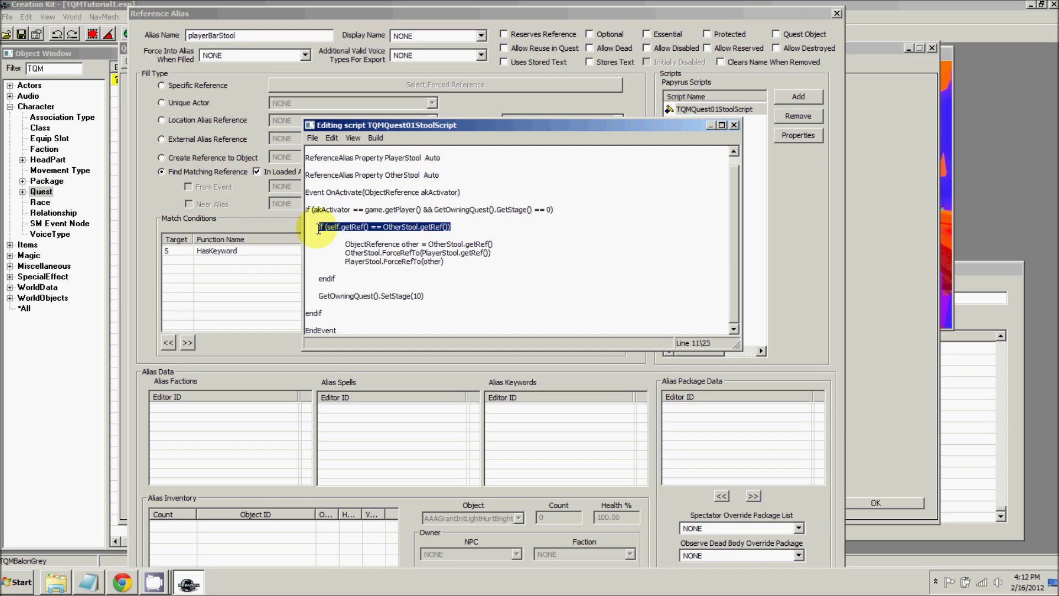
pyautogui.moveTo(342, 279); pyautogui.dragTo(342, 227)
pyautogui.click(332, 229)
pyautogui.scroll(1, 450, 191)
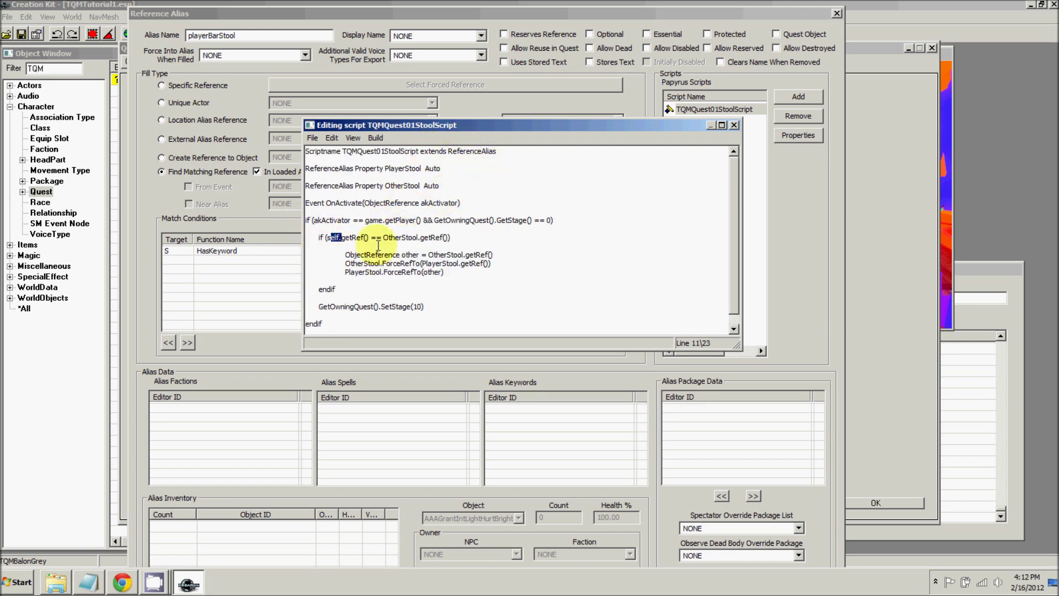
pyautogui.scroll(-1, 356, 229)
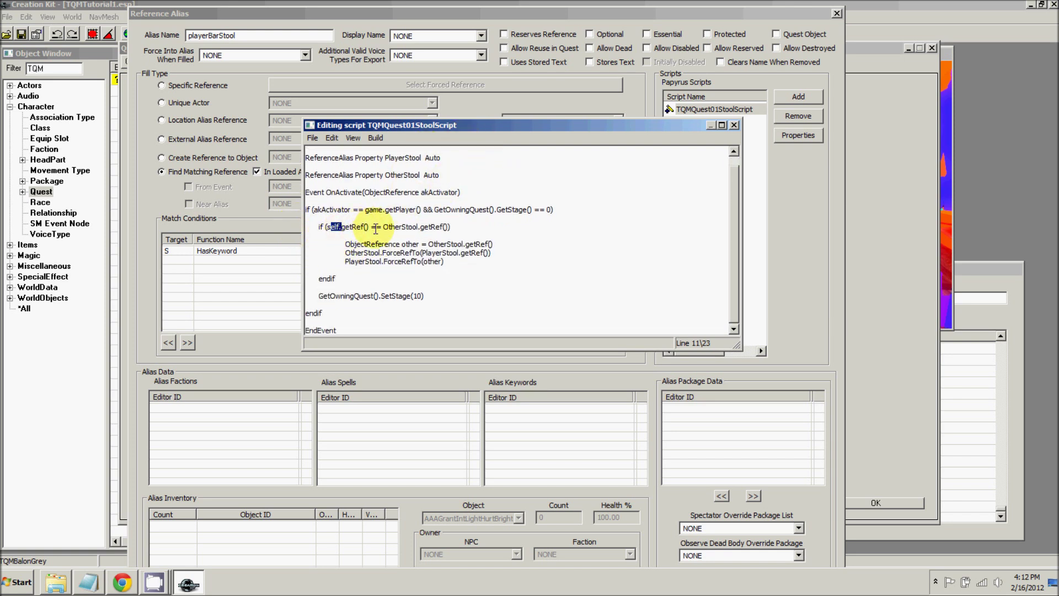
pyautogui.moveTo(450, 226); pyautogui.dragTo(384, 227)
pyautogui.scroll(1, 372, 225)
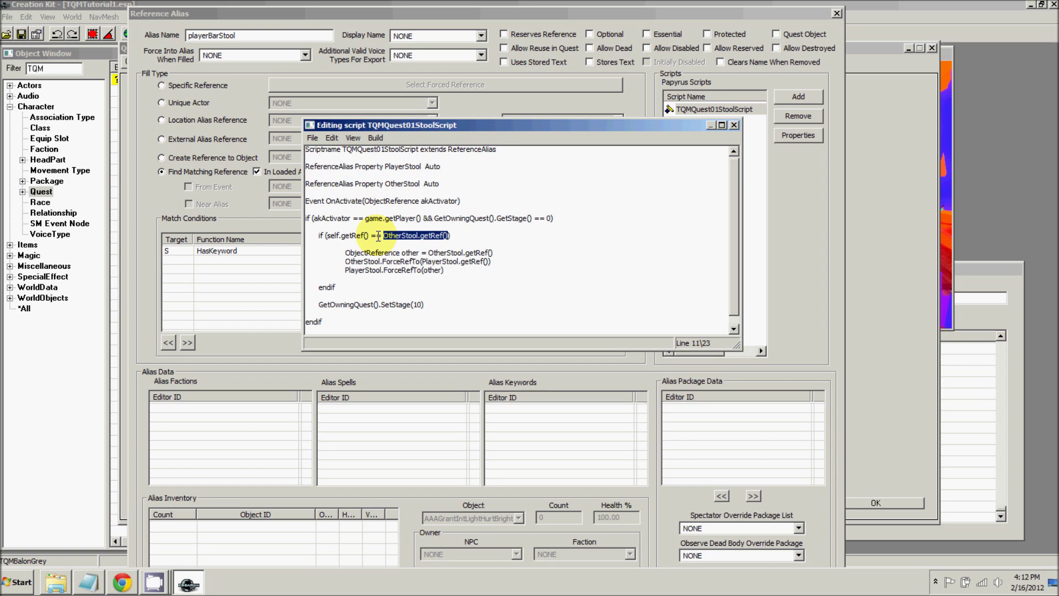
# - Examine the lines swapping the OtherStool and PlayerStool references and the call setting the owning quest's stage
pyautogui.moveTo(419, 253); pyautogui.dragTo(341, 252)
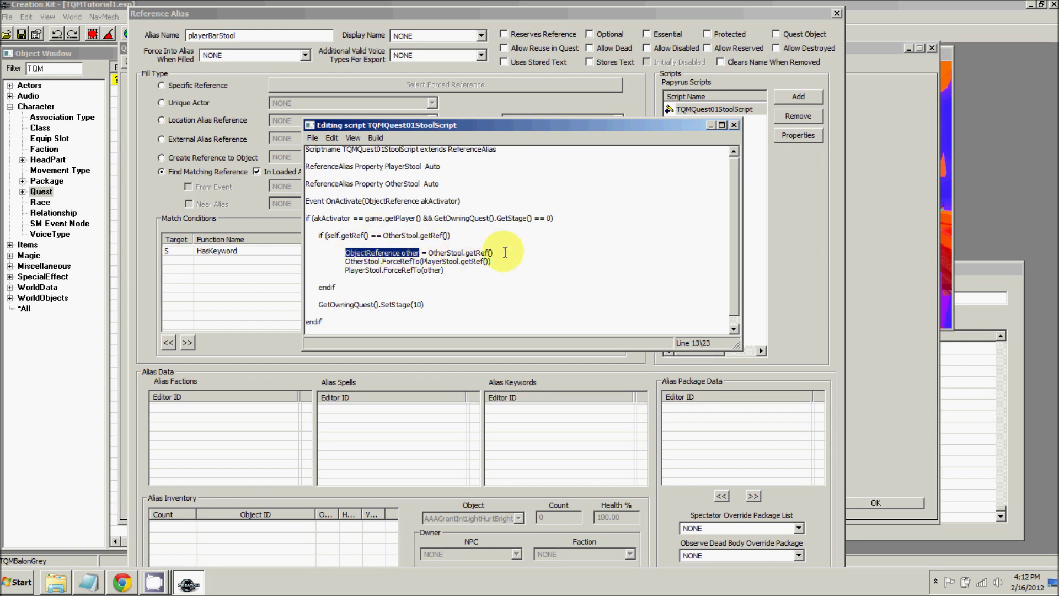
pyautogui.moveTo(505, 252); pyautogui.dragTo(467, 252)
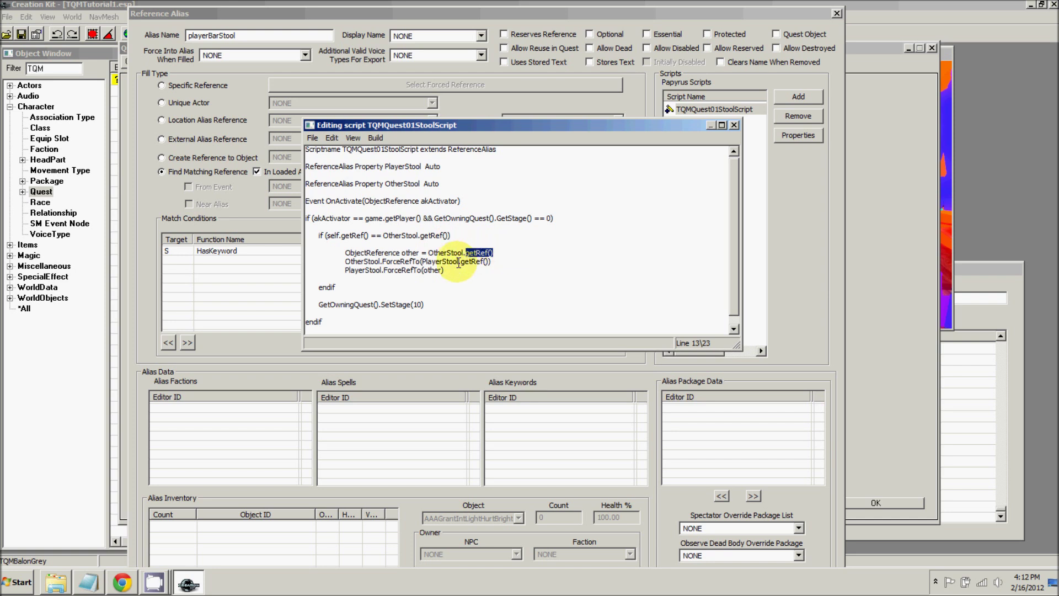
pyautogui.scroll(-1, 467, 254)
pyautogui.moveTo(380, 253); pyautogui.dragTo(345, 253)
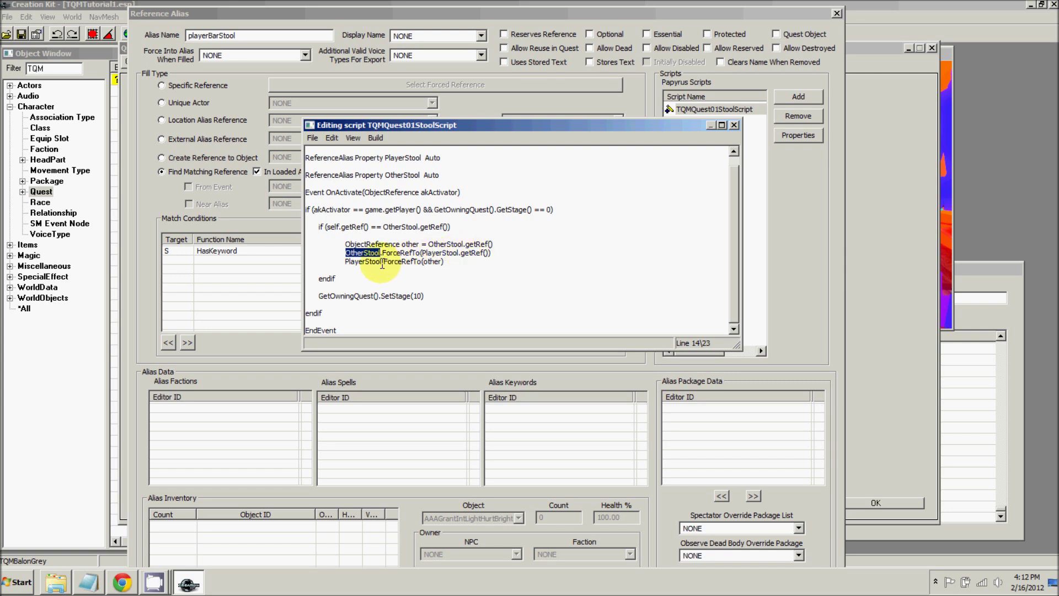
pyautogui.moveTo(443, 262); pyautogui.dragTo(422, 261)
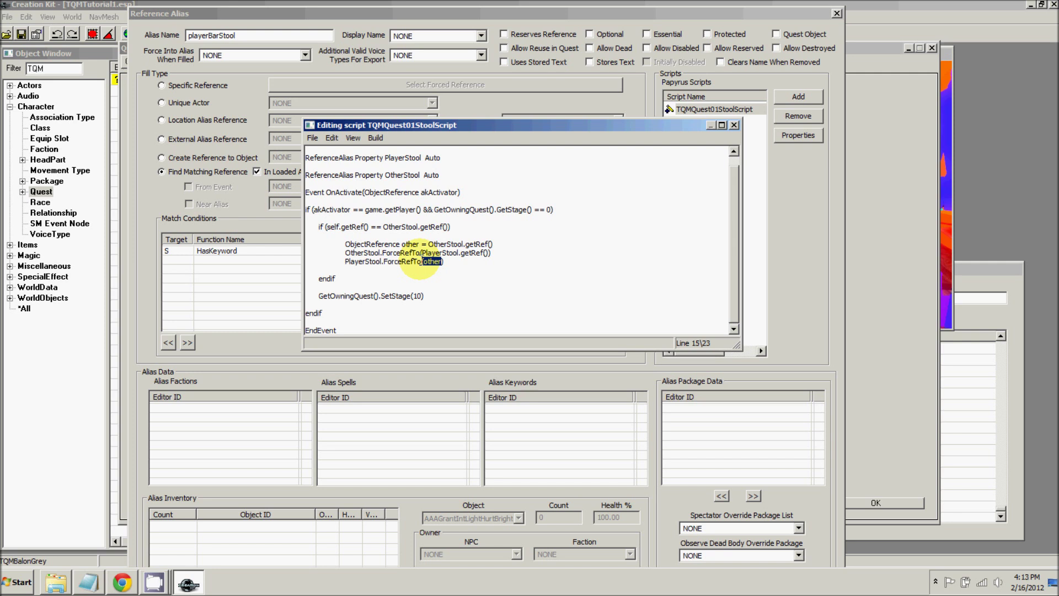
pyautogui.moveTo(350, 278); pyautogui.dragTo(304, 229)
pyautogui.click(333, 256)
pyautogui.click(425, 296)
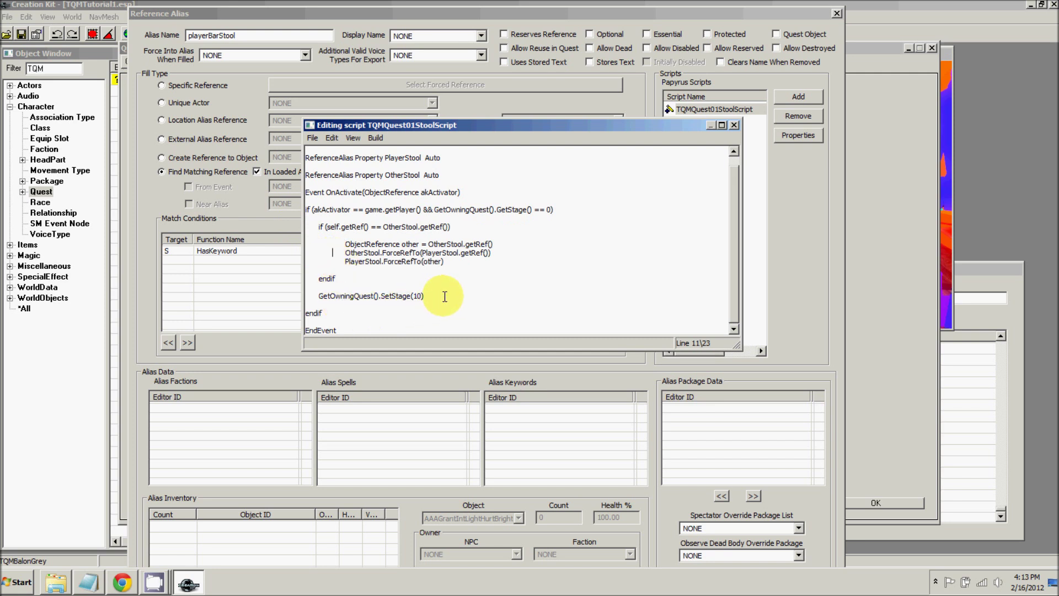
pyautogui.keyDown('shift'); pyautogui.click(315, 297); pyautogui.keyUp('shift')
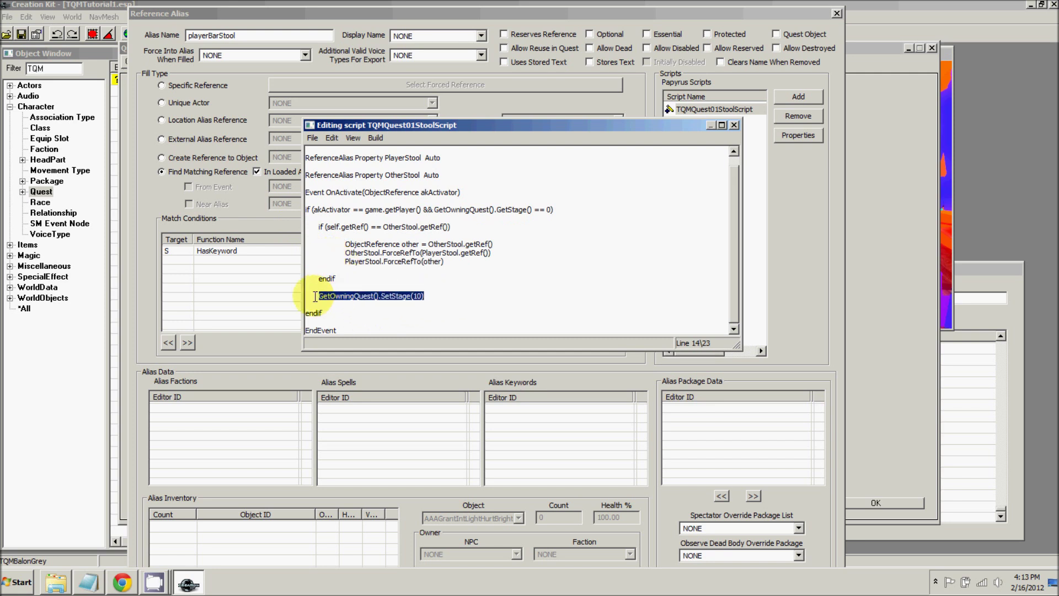
pyautogui.click(398, 276)
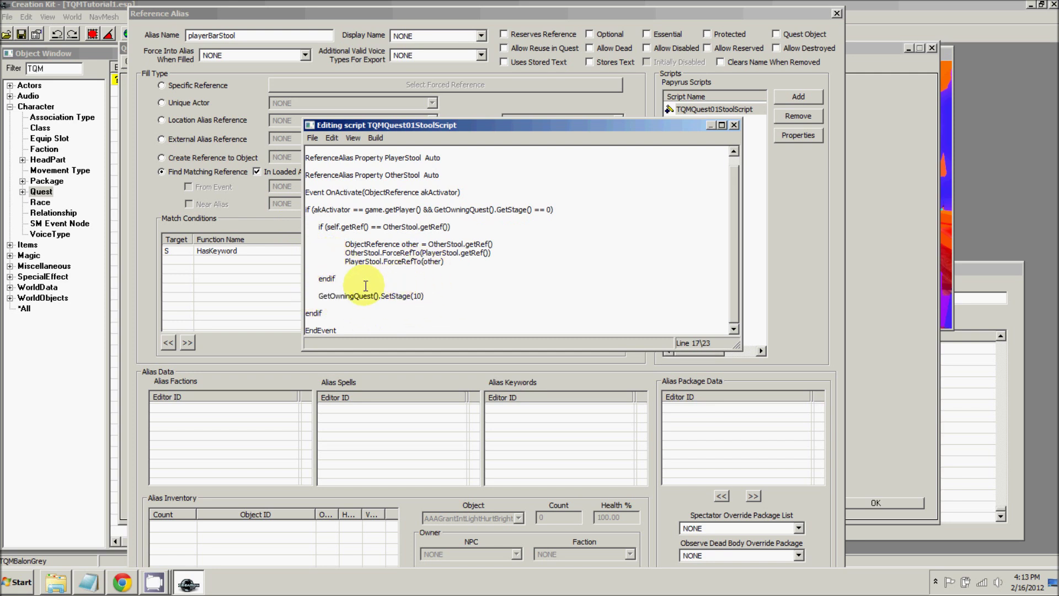
# - Save and compile TQMQuest01StoolScript, close its source, and accept the playerBarStool alias
pyautogui.click(313, 138)
pyautogui.click(326, 153)
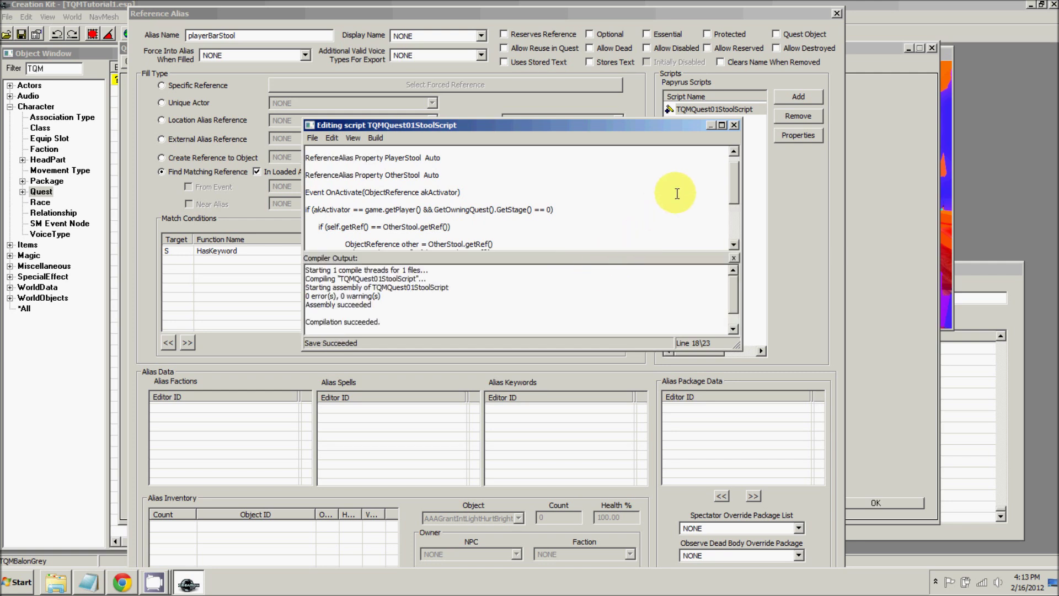
pyautogui.click(734, 125)
pyautogui.moveTo(250, 15)
pyautogui.mouseDown()
pyautogui.moveTo(279, 13)
pyautogui.moveTo(259, 2)
pyautogui.moveTo(254, 28)
pyautogui.mouseUp()
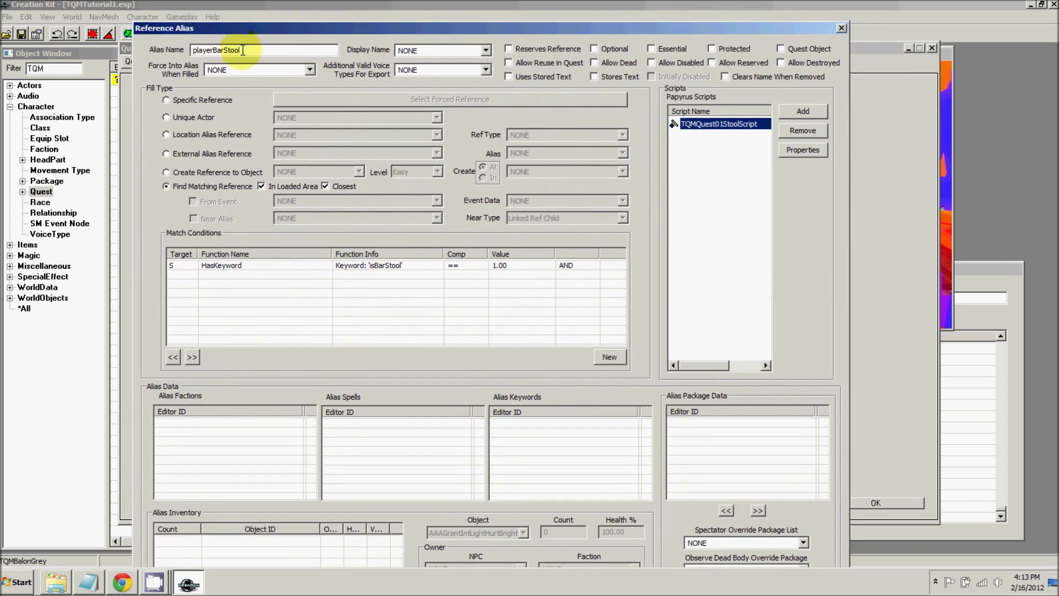
pyautogui.click(256, 51)
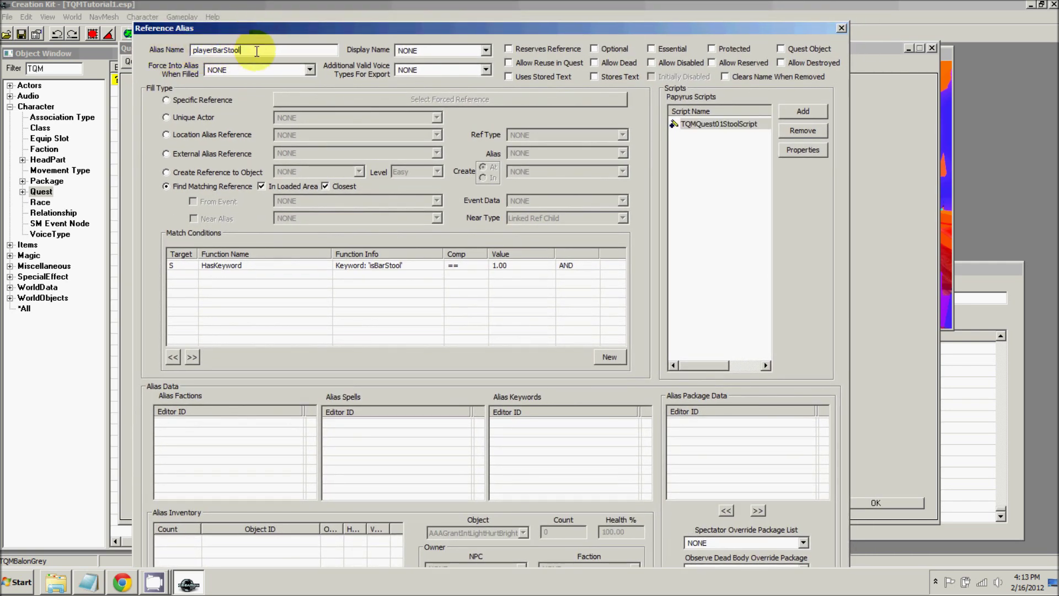
pyautogui.press('Return')
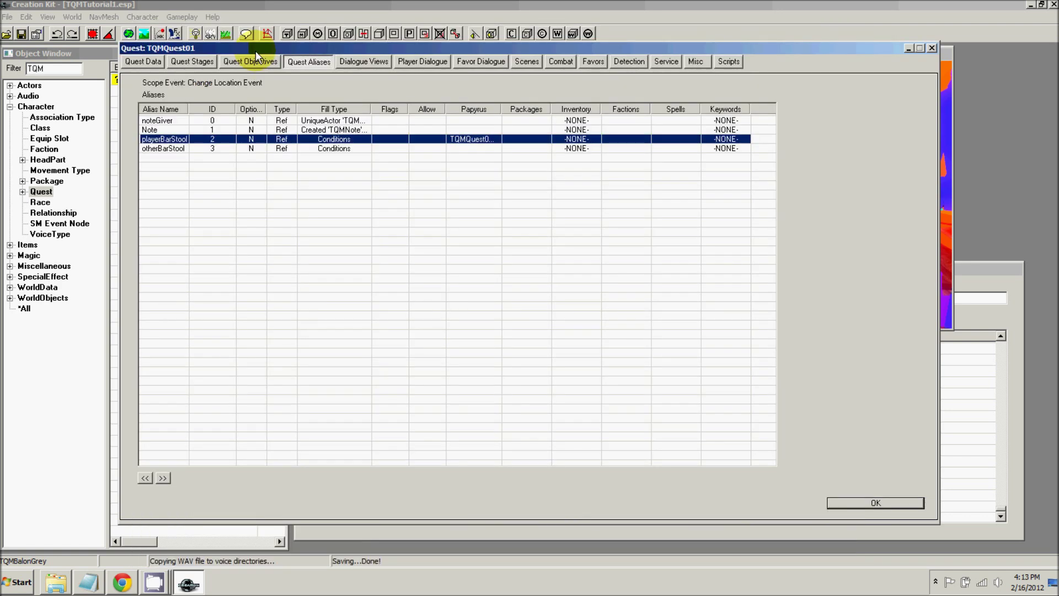
# - Attach the existing TQMQuest01StoolScript to the otherBarStool alias
pyautogui.doubleClick(157, 149)
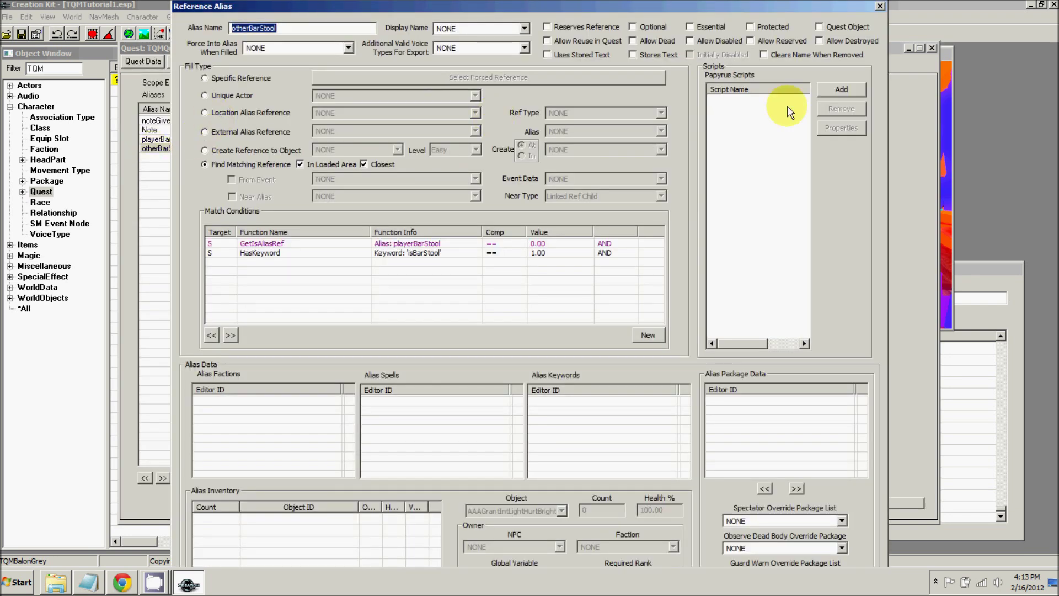
pyautogui.click(822, 91)
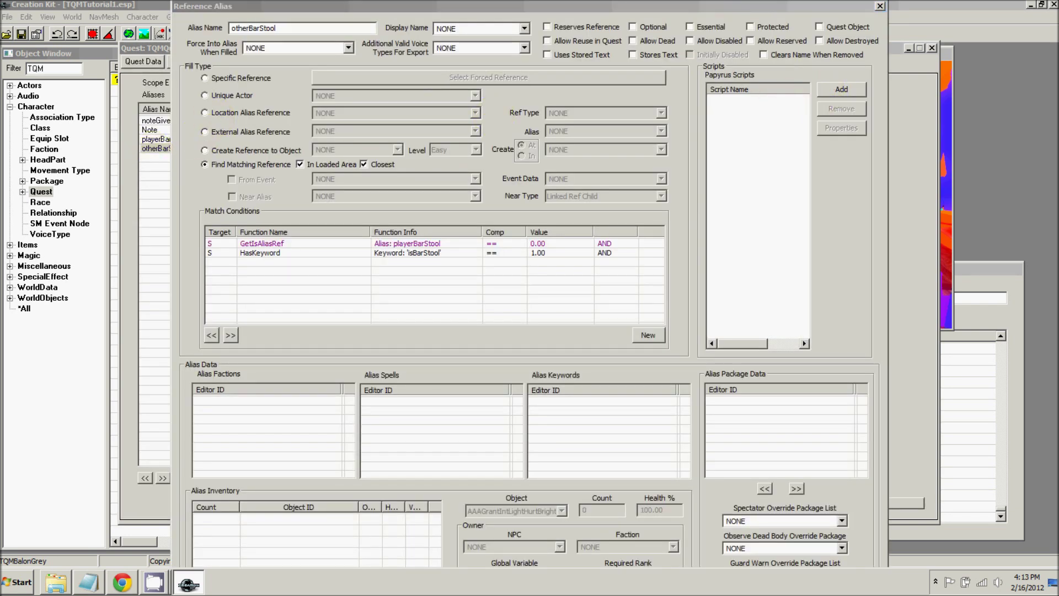
pyautogui.write('TQM')
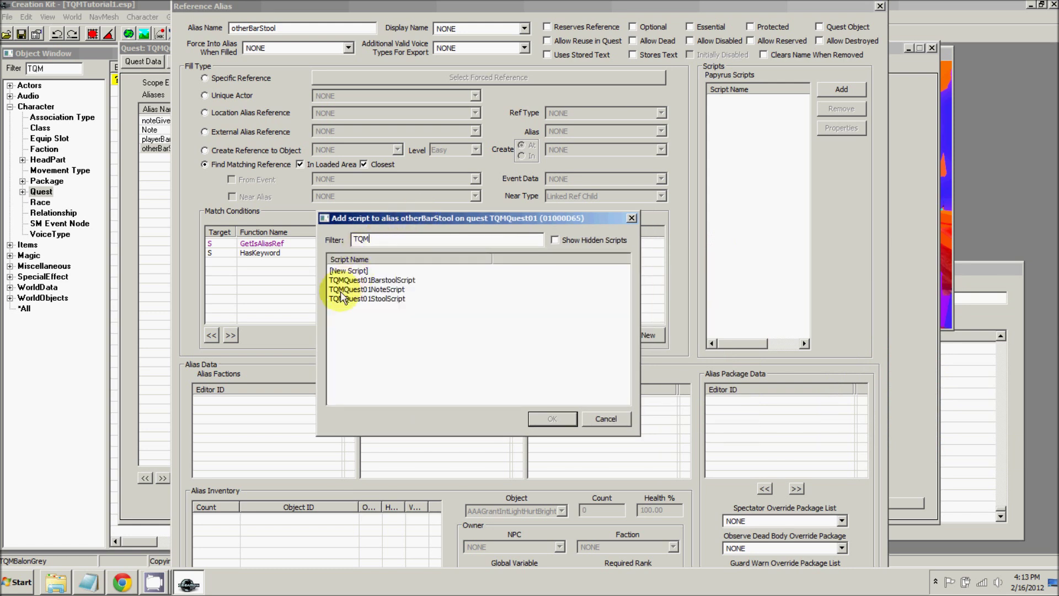
pyautogui.doubleClick(356, 298)
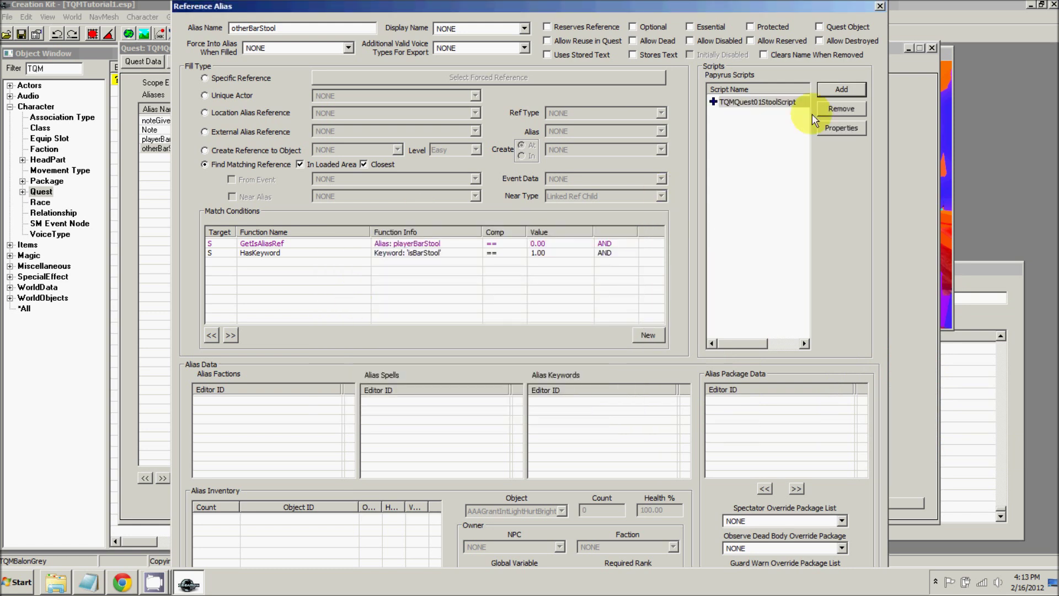
# - Point the OtherStool property of otherBarStool's script at TQMQuest01's otherBarStool alias
pyautogui.click(772, 102)
pyautogui.click(842, 128)
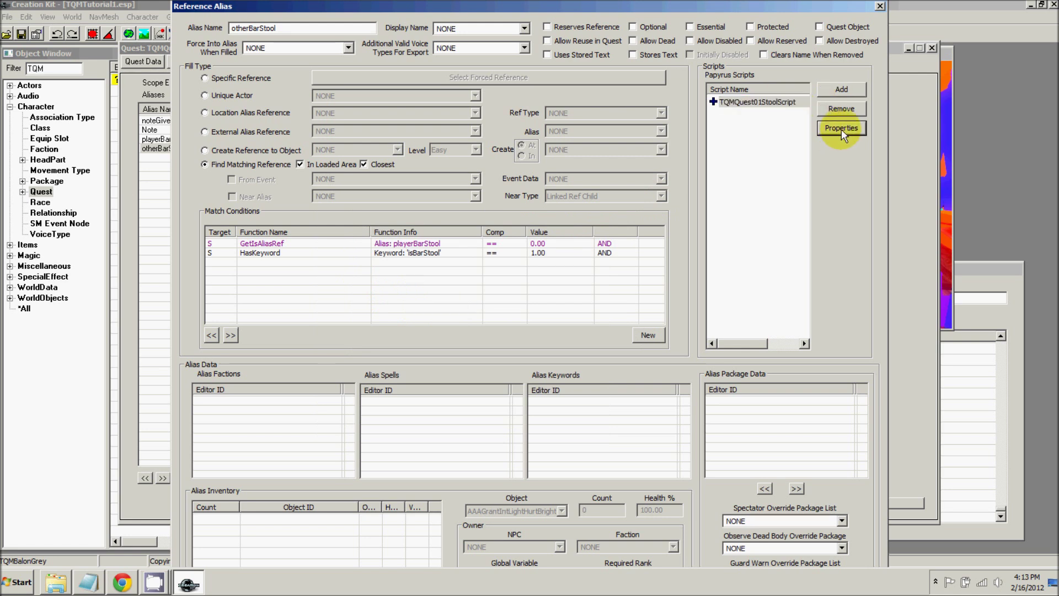
pyautogui.click(356, 201)
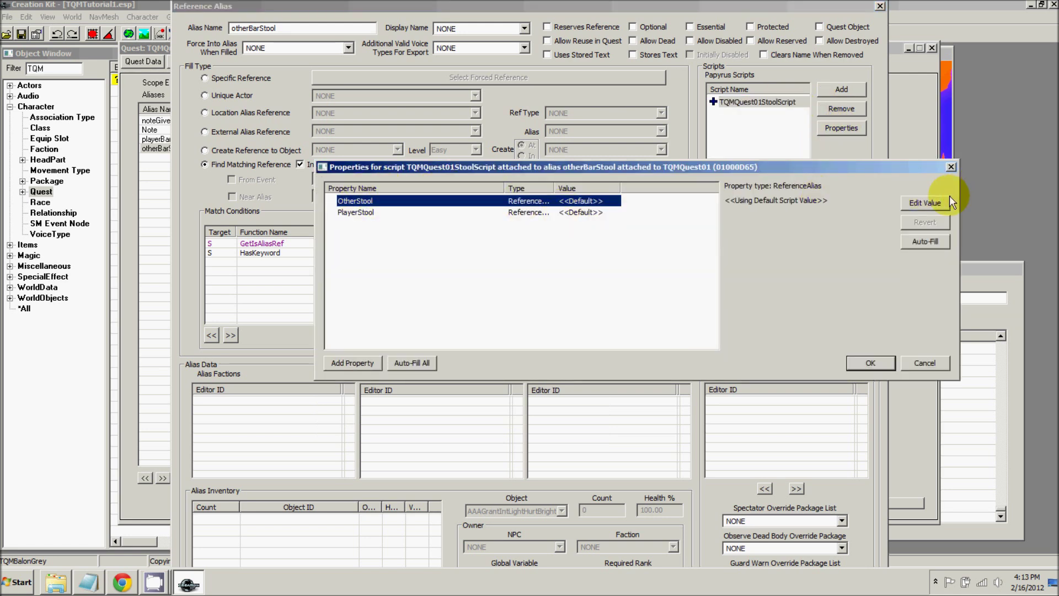
pyautogui.click(925, 203)
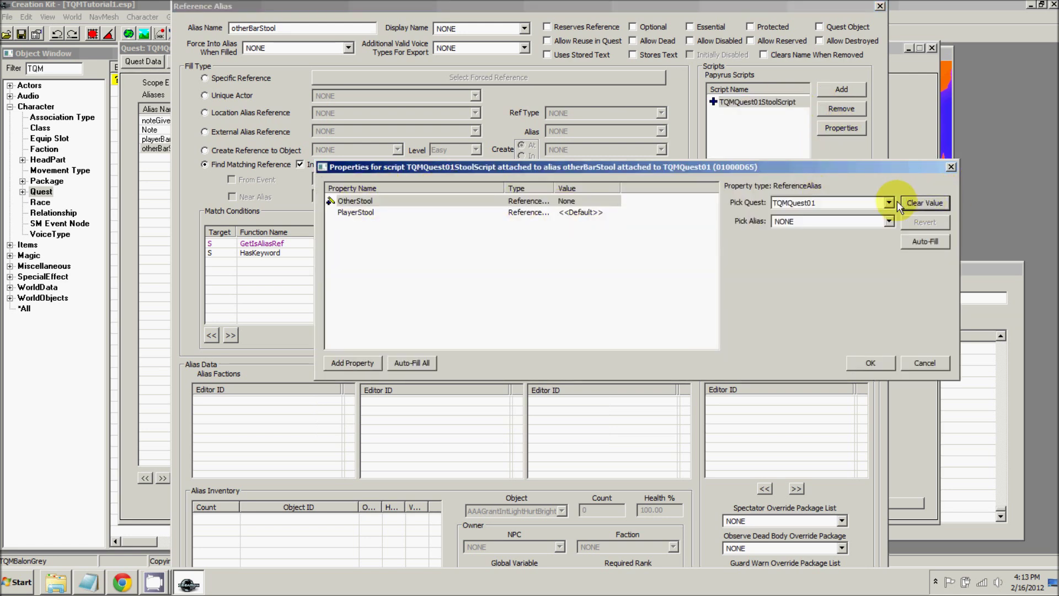
pyautogui.click(806, 221)
pyautogui.click(797, 259)
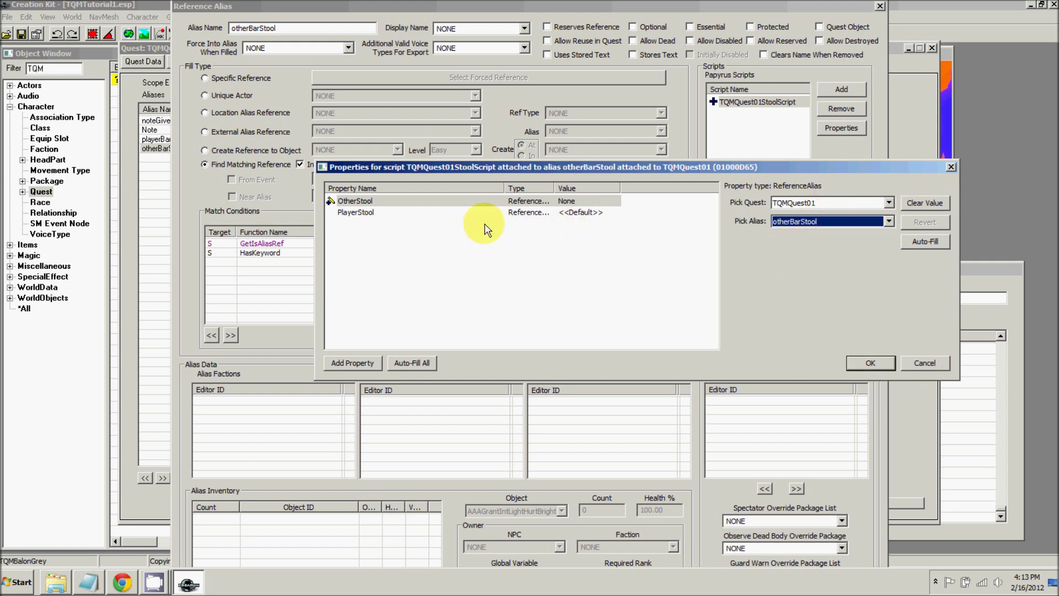
# - Point the PlayerStool property of otherBarStool's script at the playerBarStool alias and accept the script properties
pyautogui.click(353, 214)
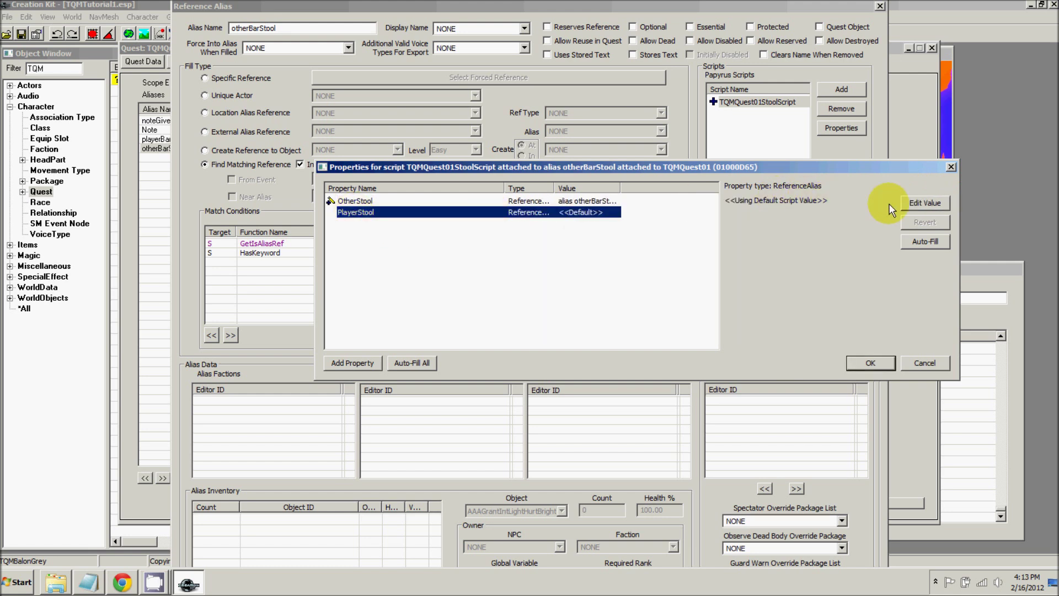
pyautogui.click(923, 204)
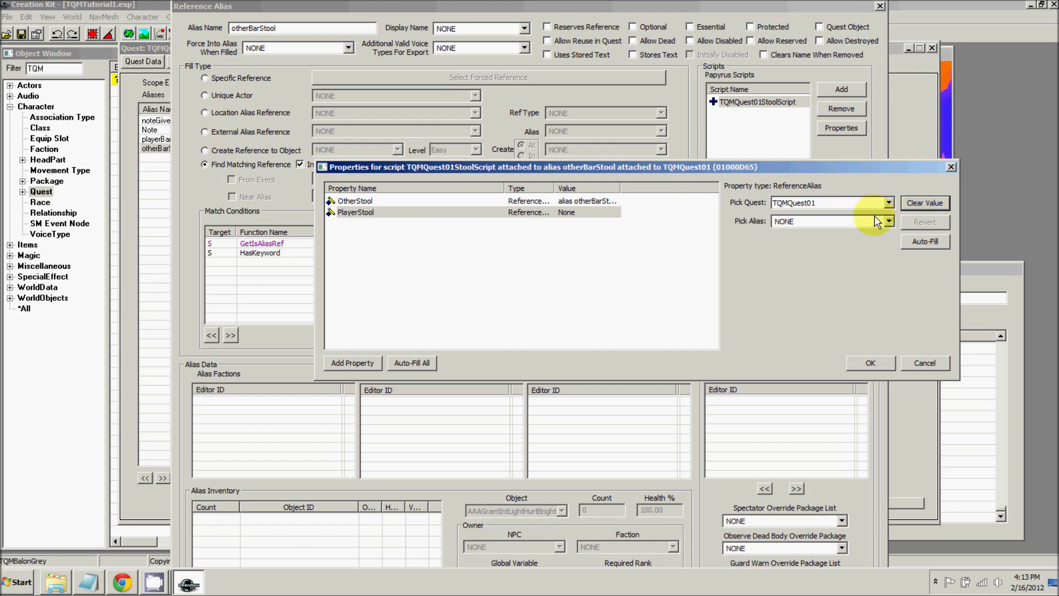
pyautogui.click(878, 220)
pyautogui.click(806, 250)
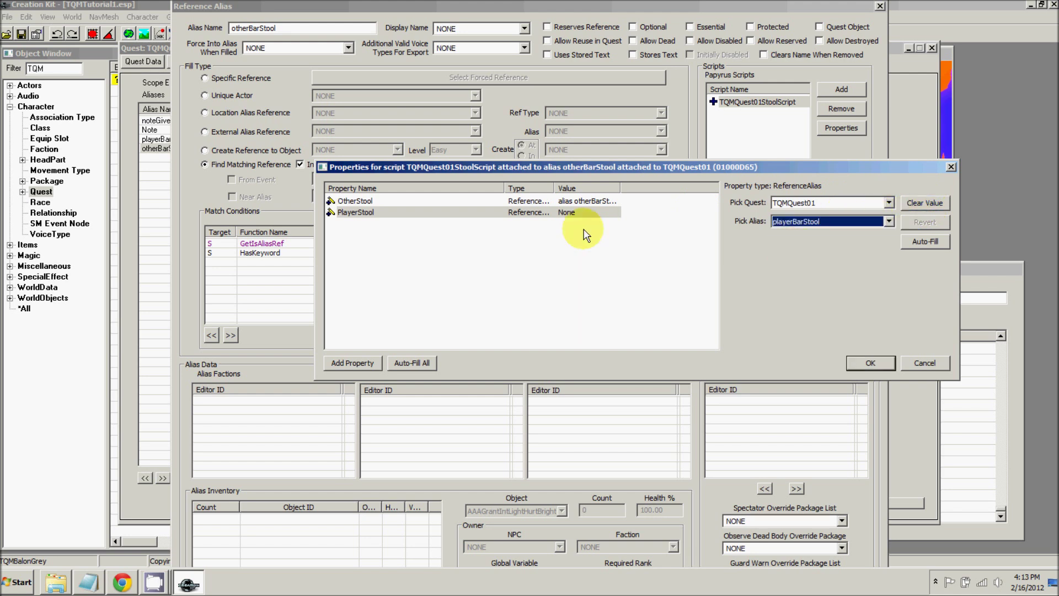
pyautogui.click(870, 363)
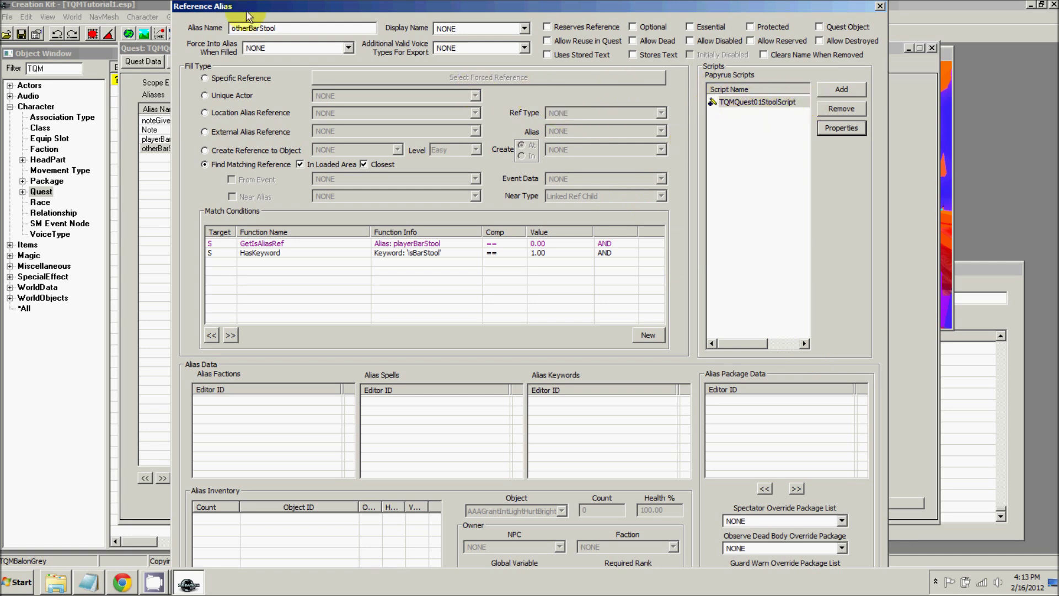
# - Accept the otherBarStool reference alias and close the TQMQuest01 quest with its changes kept
pyautogui.click(301, 27)
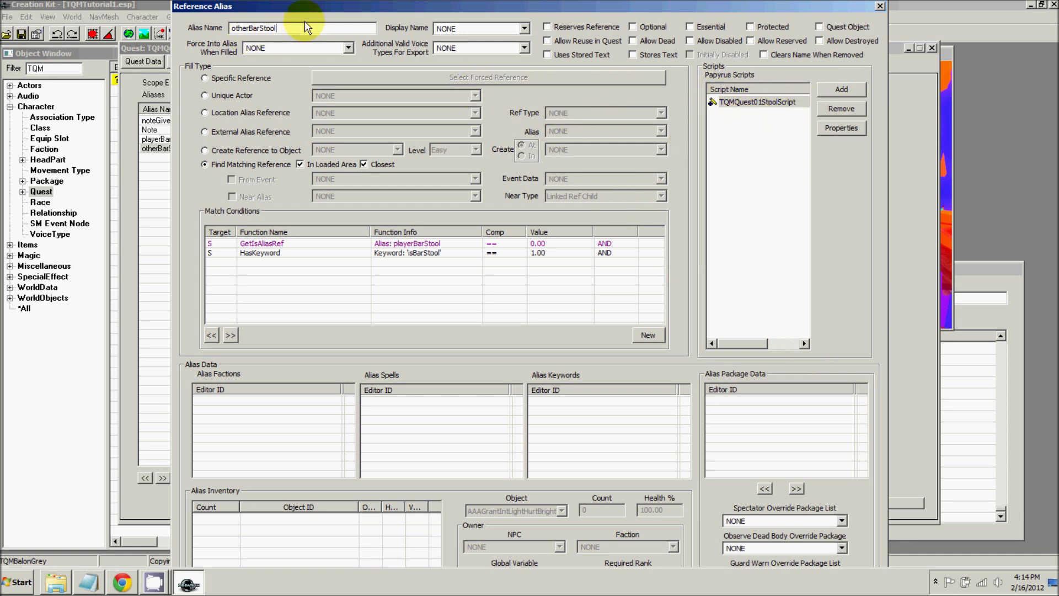
pyautogui.press('Return')
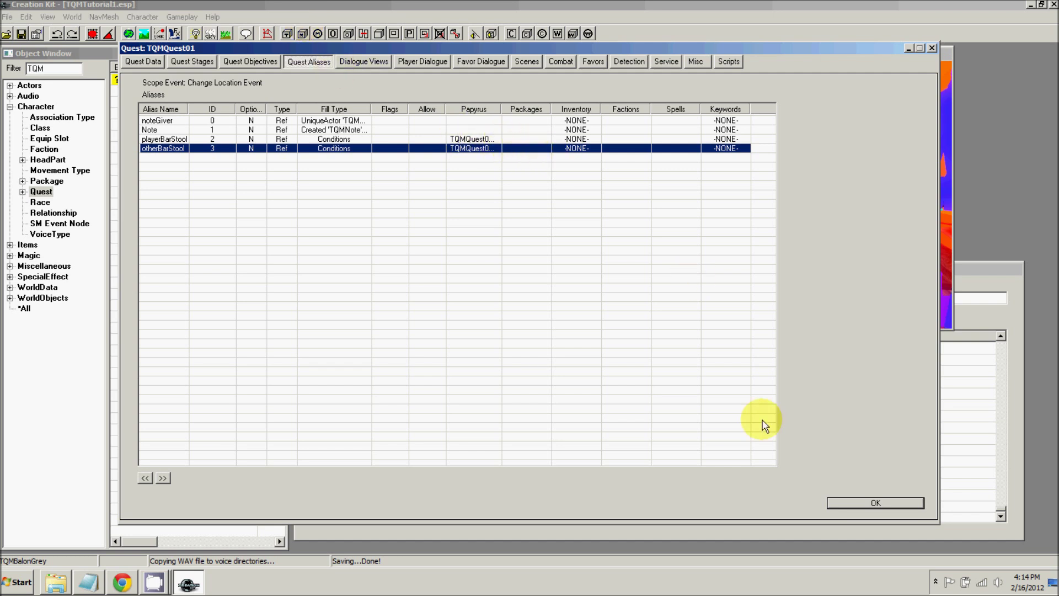
pyautogui.click(862, 503)
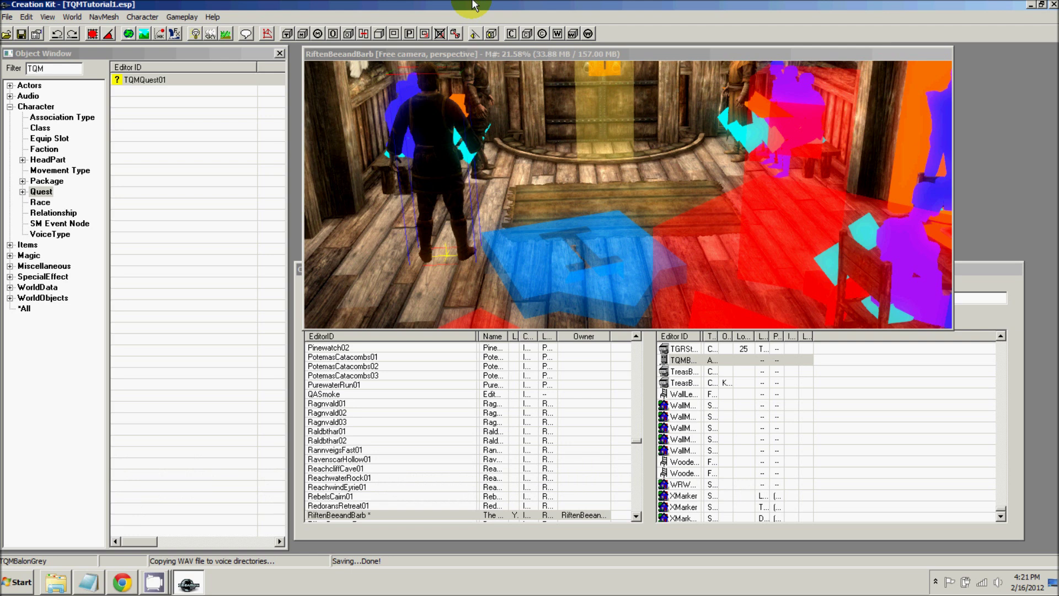
# - Reopen TQMQuest01, load its TQMQuest01Scene, and widen the EditorID column to fit the scene's full name
pyautogui.doubleClick(144, 80)
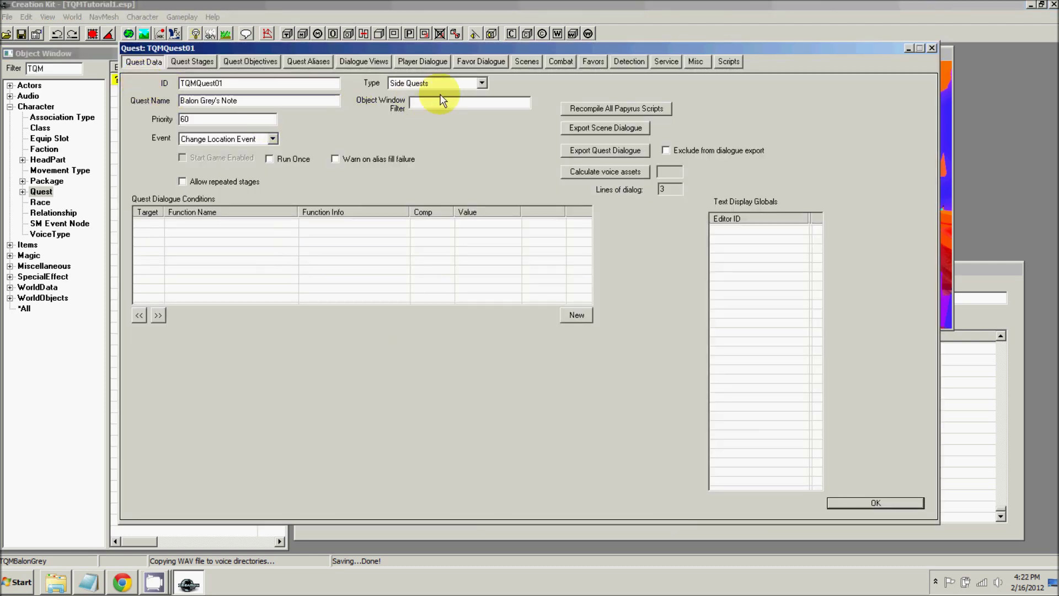
pyautogui.click(528, 62)
pyautogui.click(159, 100)
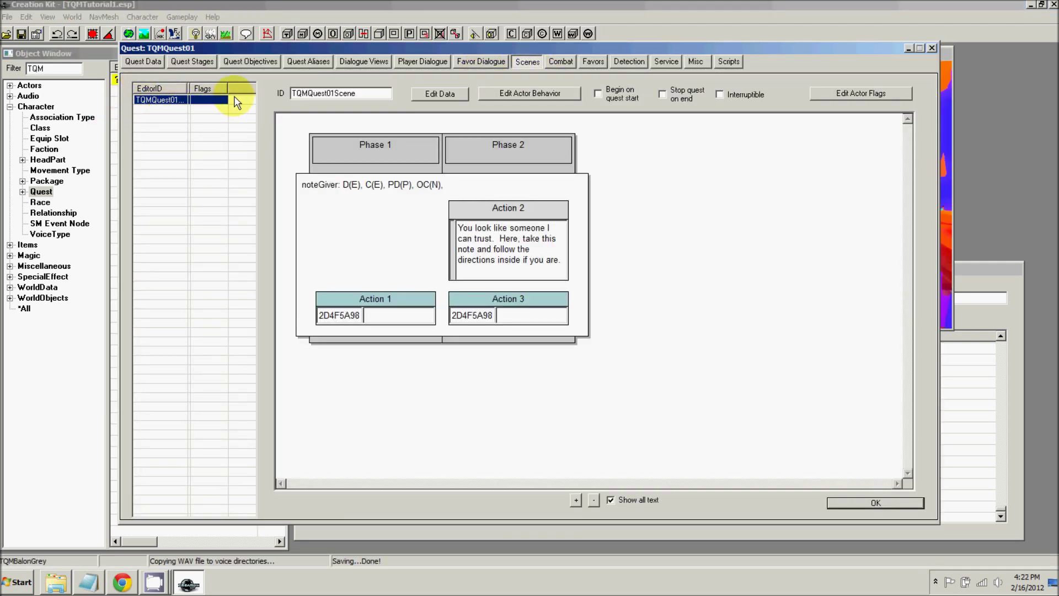
pyautogui.moveTo(189, 88); pyautogui.dragTo(196, 90)
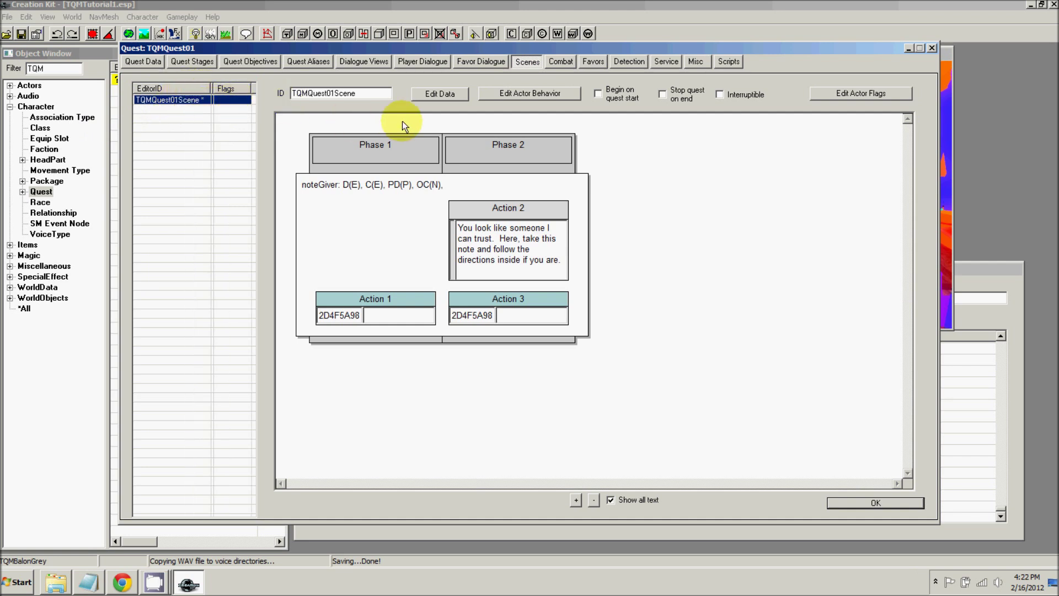
# - Set the scene's end Papyrus fragment to GetOwningQuest().SetStage(20), compile it, and accept the scene data
pyautogui.click(448, 96)
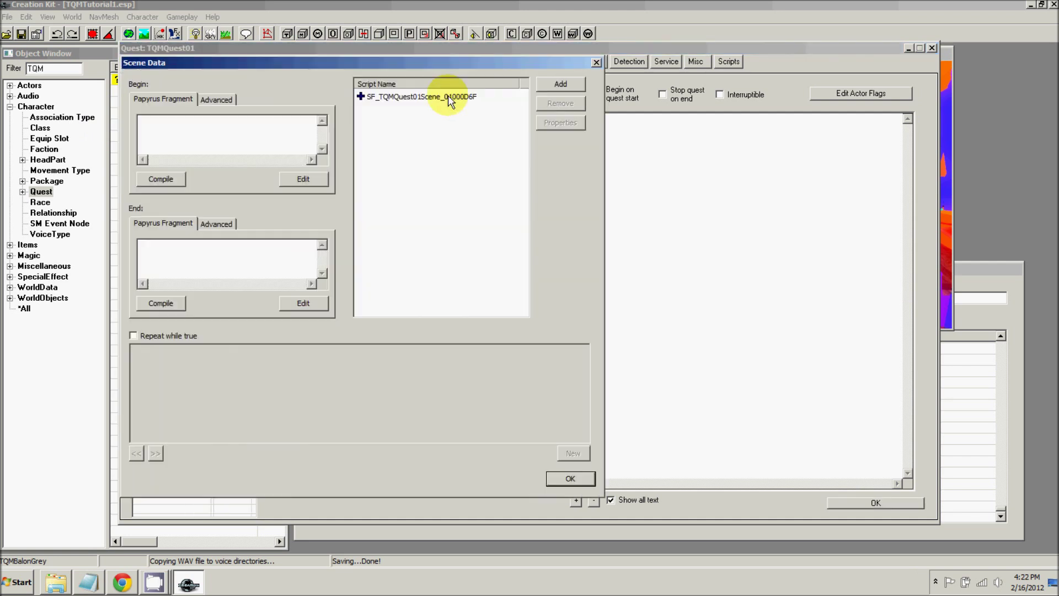
pyautogui.moveTo(230, 62); pyautogui.dragTo(392, 56)
pyautogui.click(341, 117)
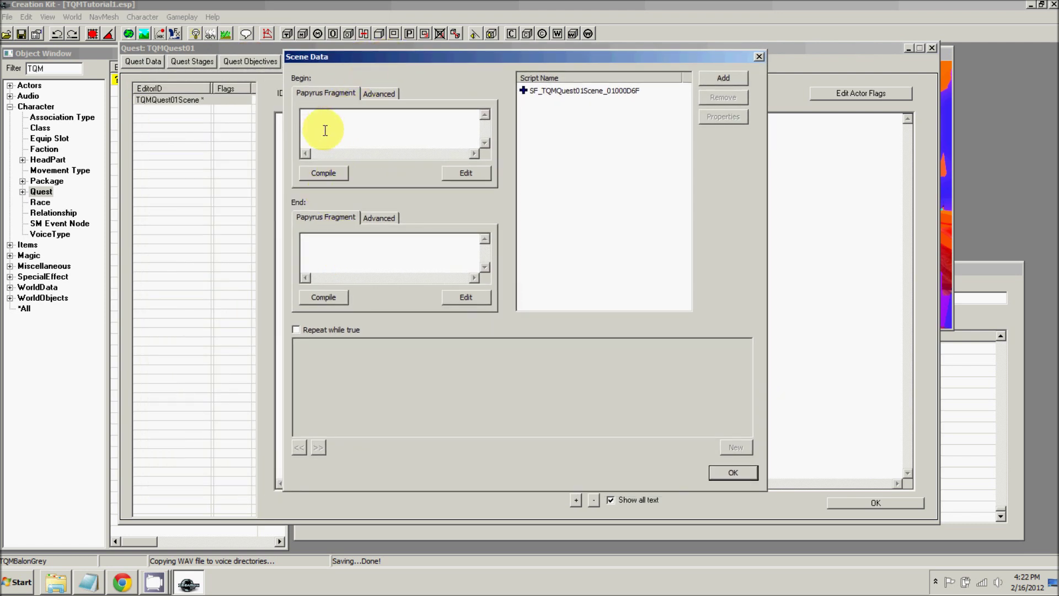
pyautogui.click(327, 241)
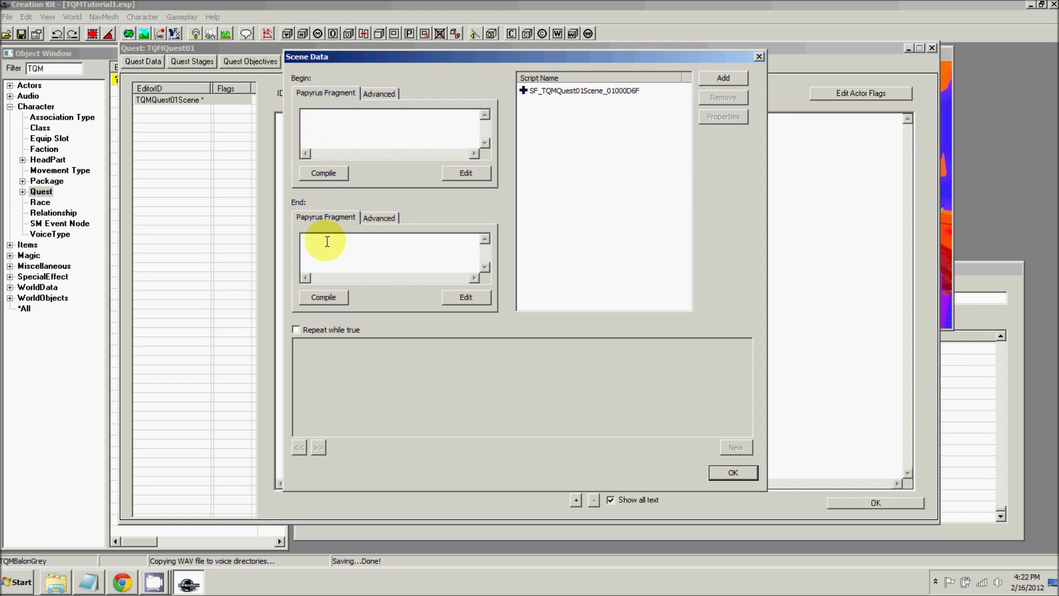
pyautogui.write('GetOwningQuest().SetStage(20')
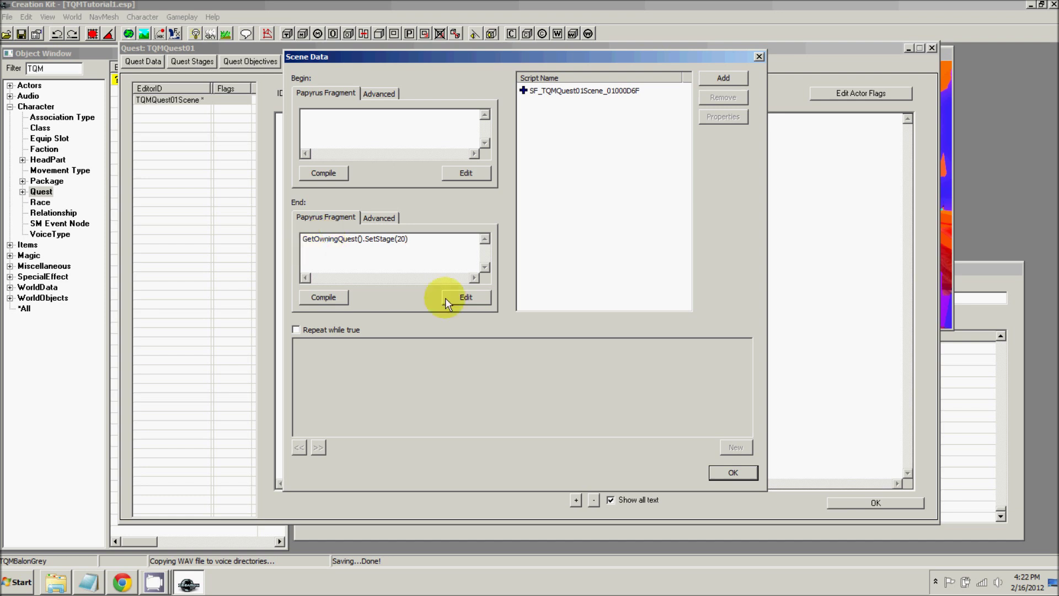
pyautogui.click(346, 297)
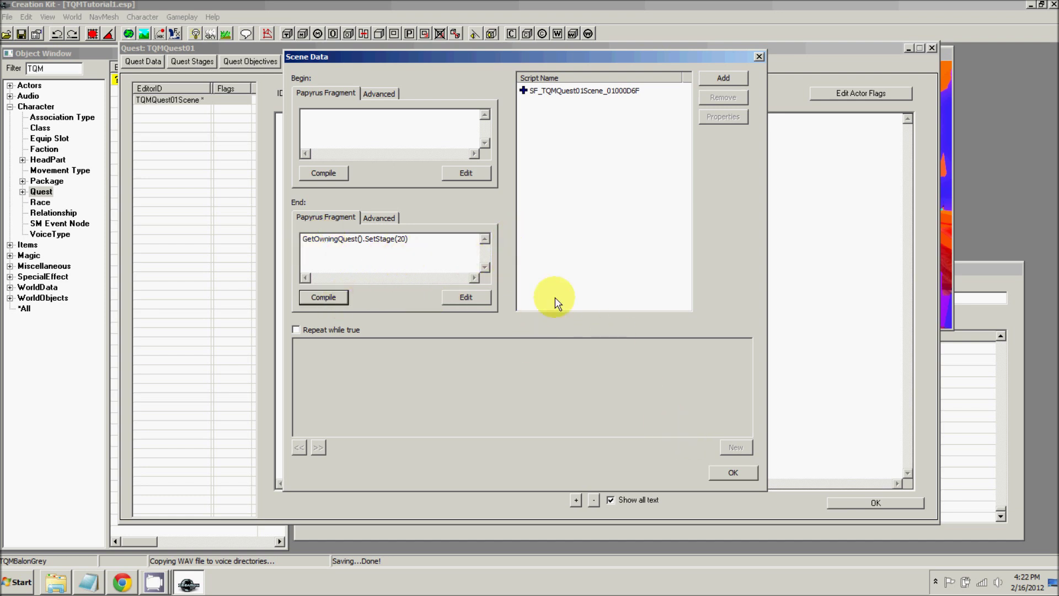
pyautogui.click(729, 471)
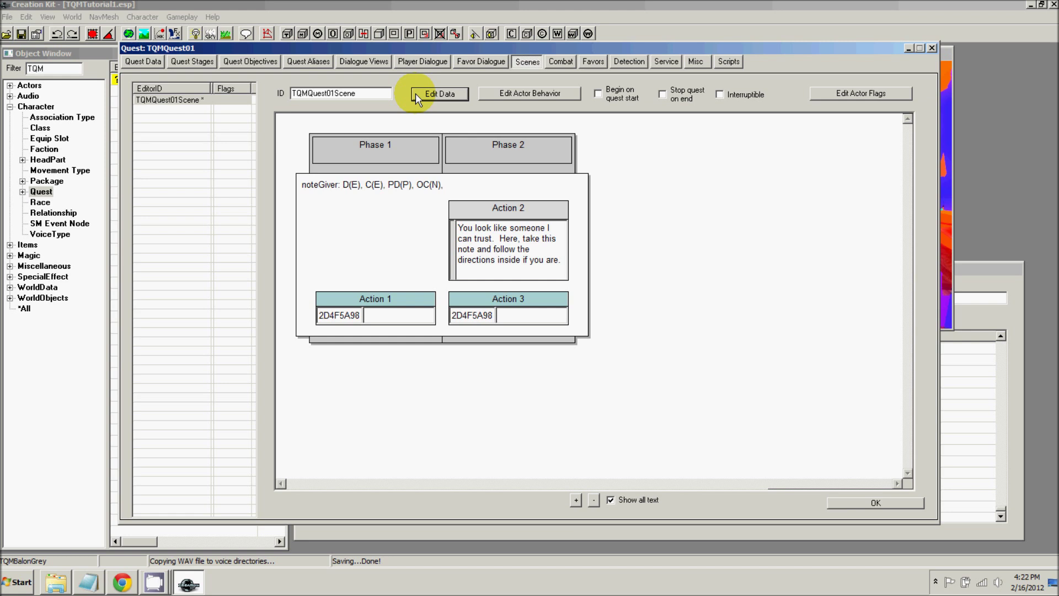
# - Add a new empty log entry to stage 10 of TQMQuest01
pyautogui.click(203, 64)
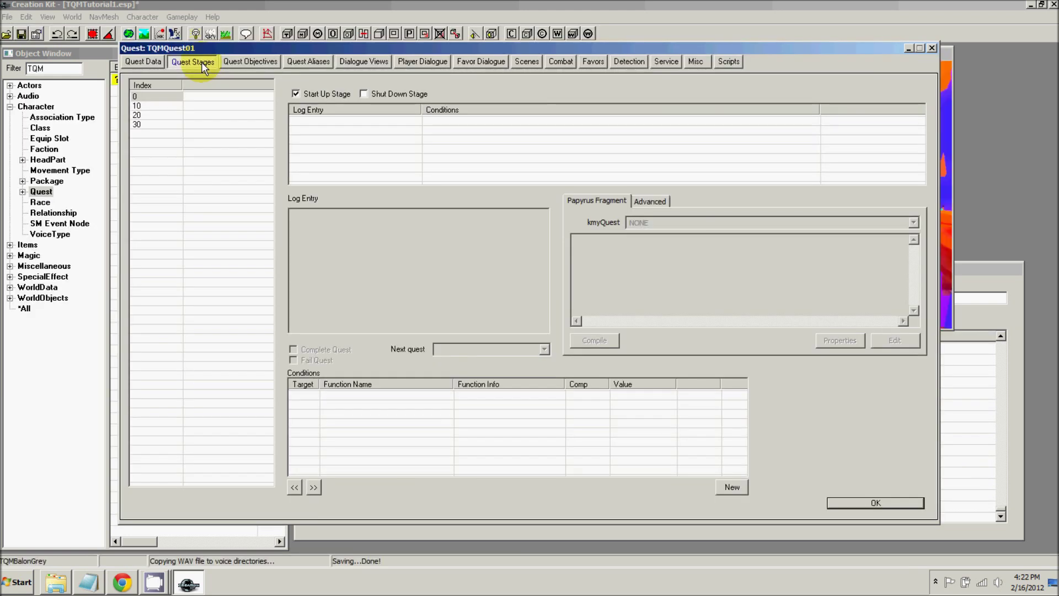
pyautogui.click(152, 107)
pyautogui.click(346, 134)
pyautogui.click(133, 107)
pyautogui.click(141, 96)
pyautogui.click(148, 106)
pyautogui.rightClick(343, 133)
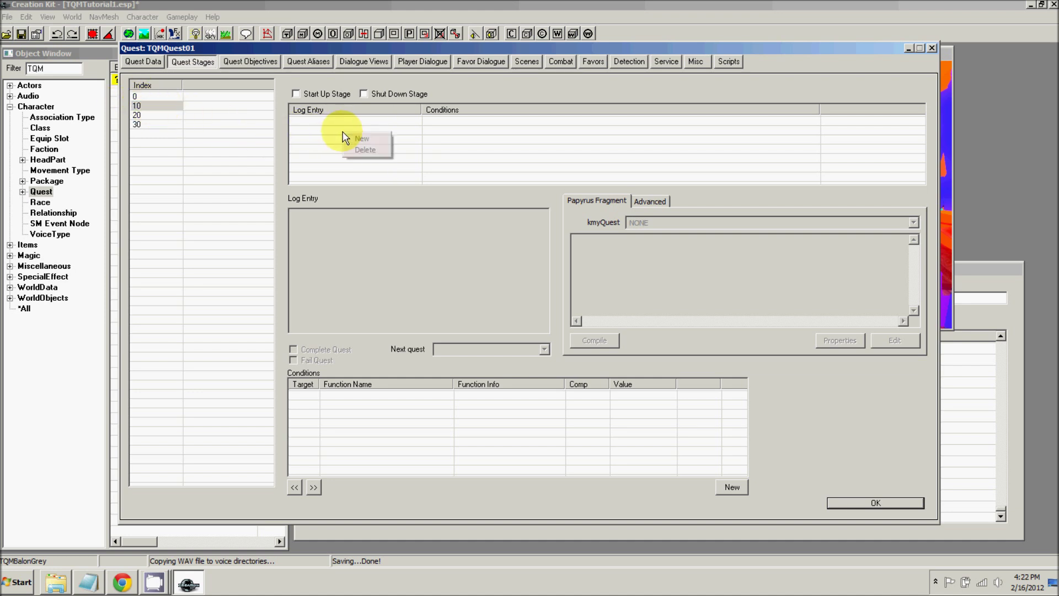
pyautogui.click(362, 138)
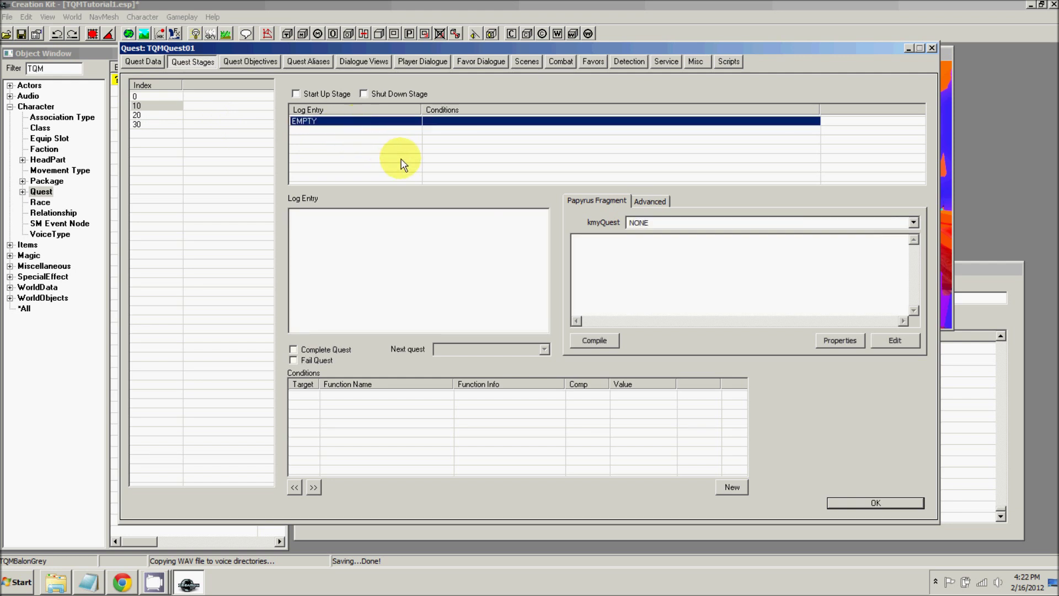
# - Enter "; We need to start the scene, the player sat in the bar stool" as stage 10's Papyrus fragment and compile it
pyautogui.click(621, 266)
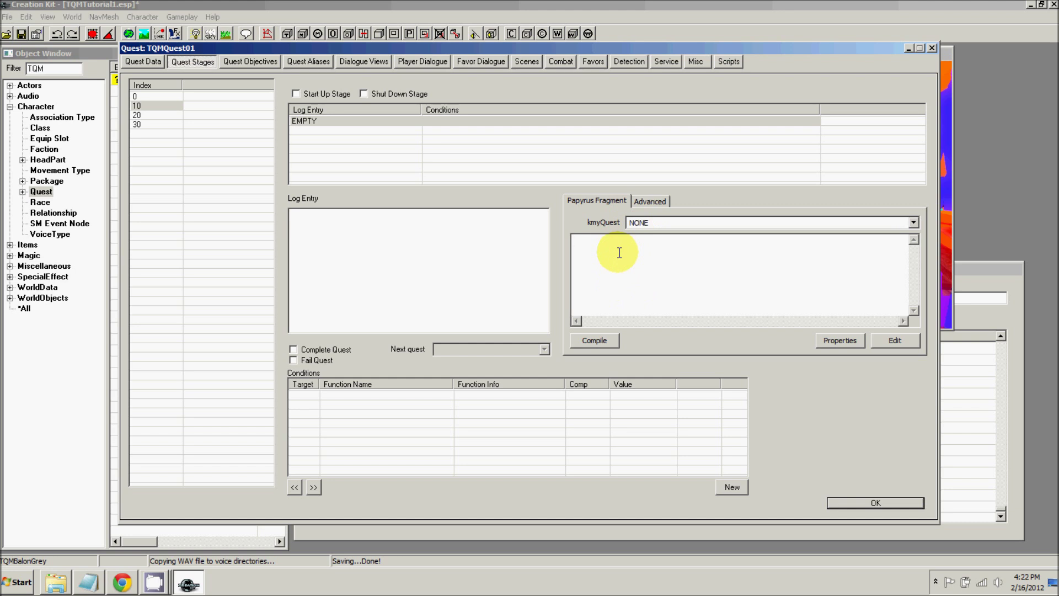
pyautogui.write('; We need to start the scene, the player sat in the bar stool')
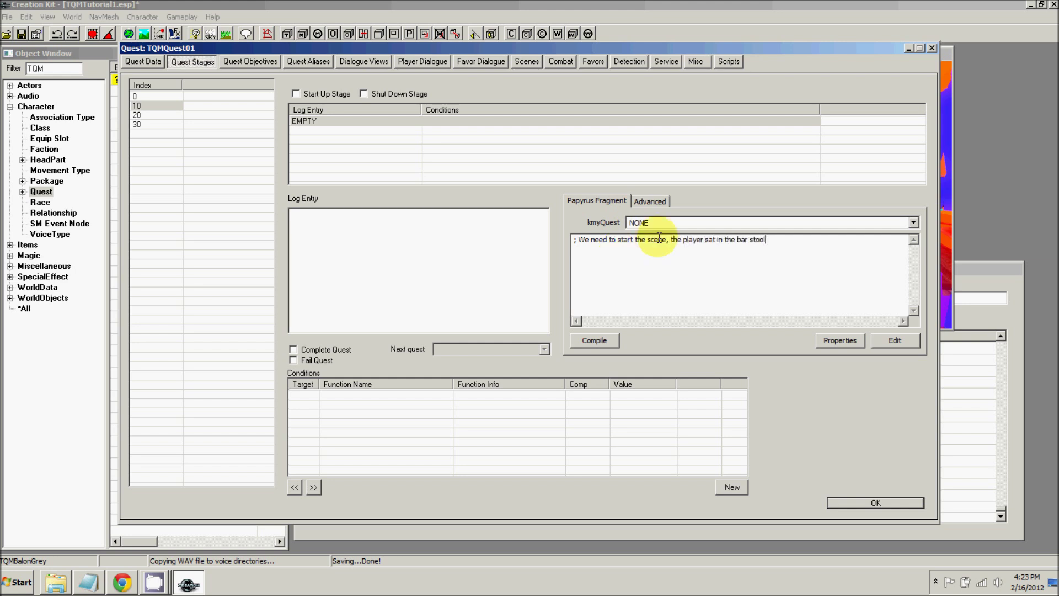
pyautogui.click(600, 339)
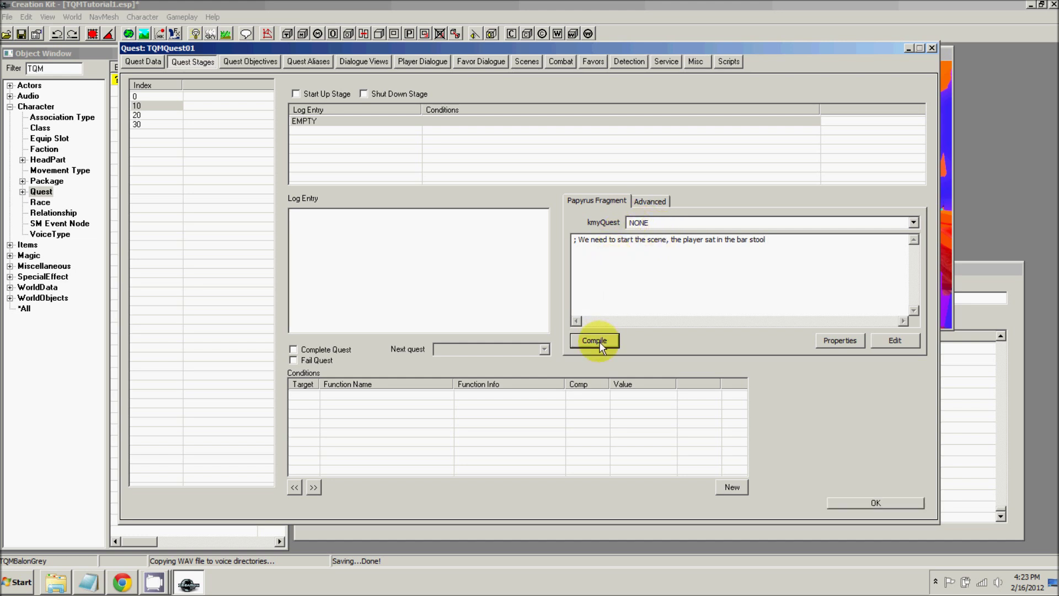
# - Add a script property of type Scene named BarScene to the quest's fragment script
pyautogui.click(836, 340)
pyautogui.moveTo(383, 169); pyautogui.dragTo(266, 89)
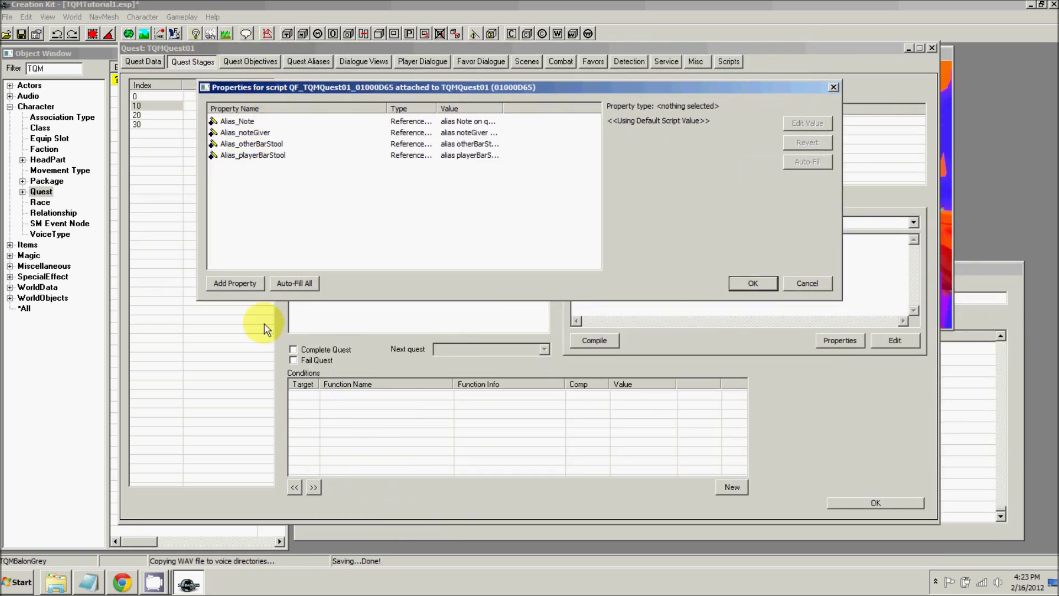
pyautogui.click(237, 283)
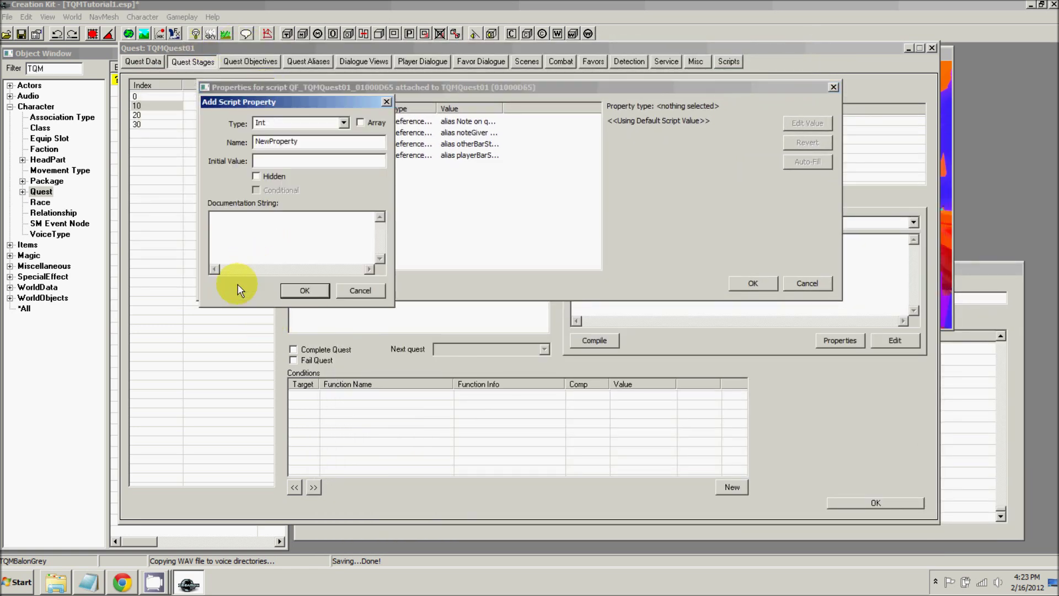
pyautogui.click(343, 123)
pyautogui.moveTo(347, 190); pyautogui.dragTo(346, 217)
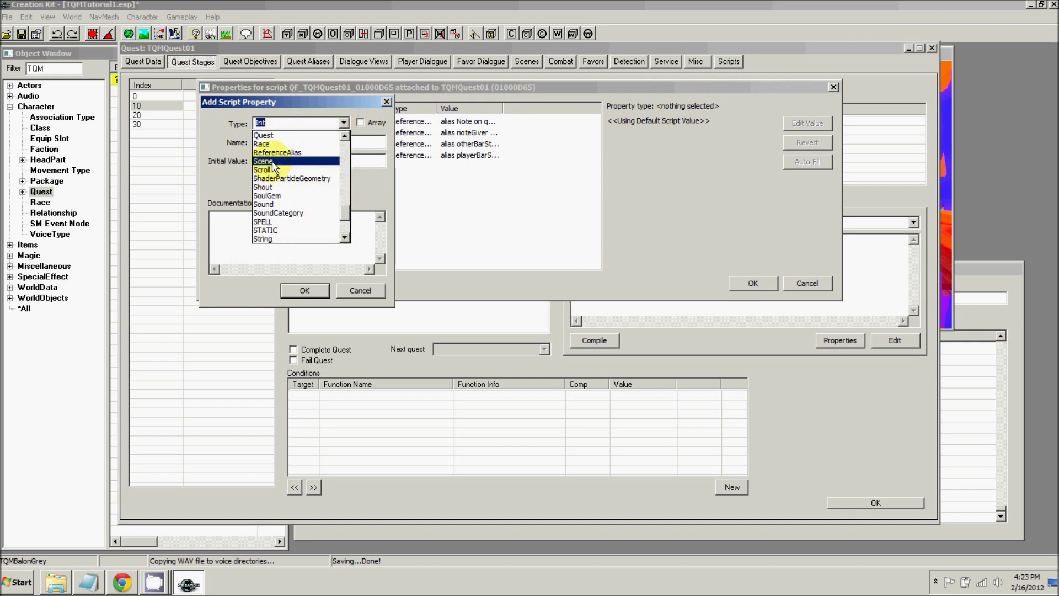
pyautogui.click(273, 163)
pyautogui.doubleClick(307, 142)
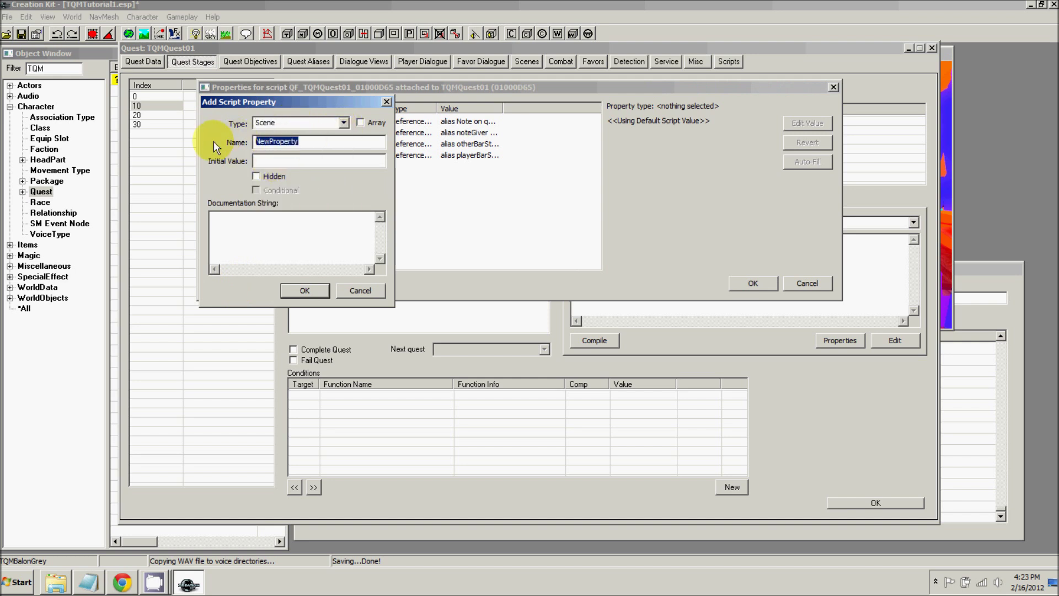
pyautogui.write('BarScene')
pyautogui.click(304, 291)
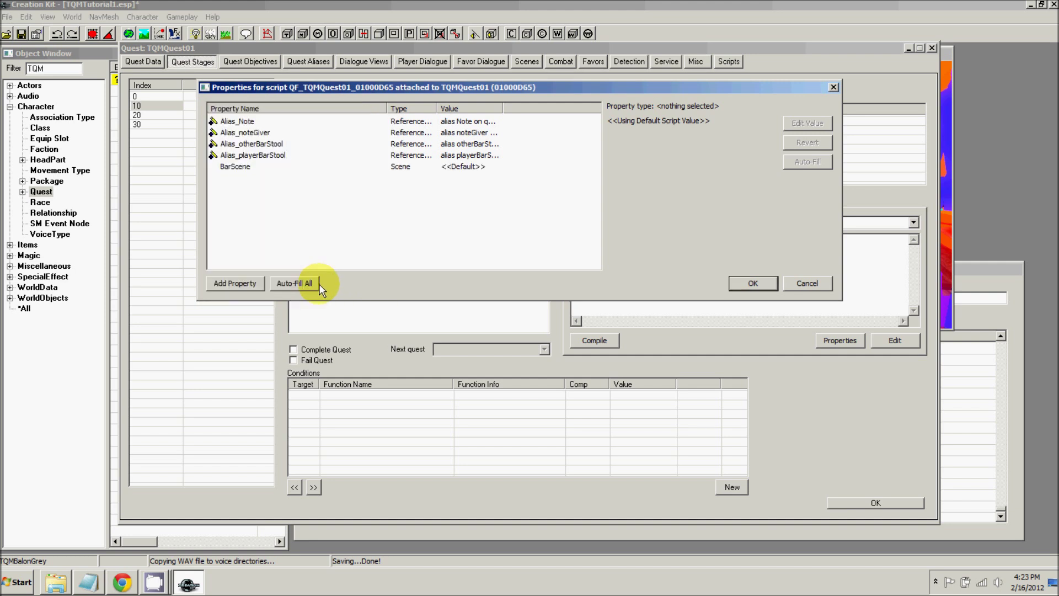
# - Point the BarScene property at TQMQuest01Scene and accept the script properties
pyautogui.click(234, 167)
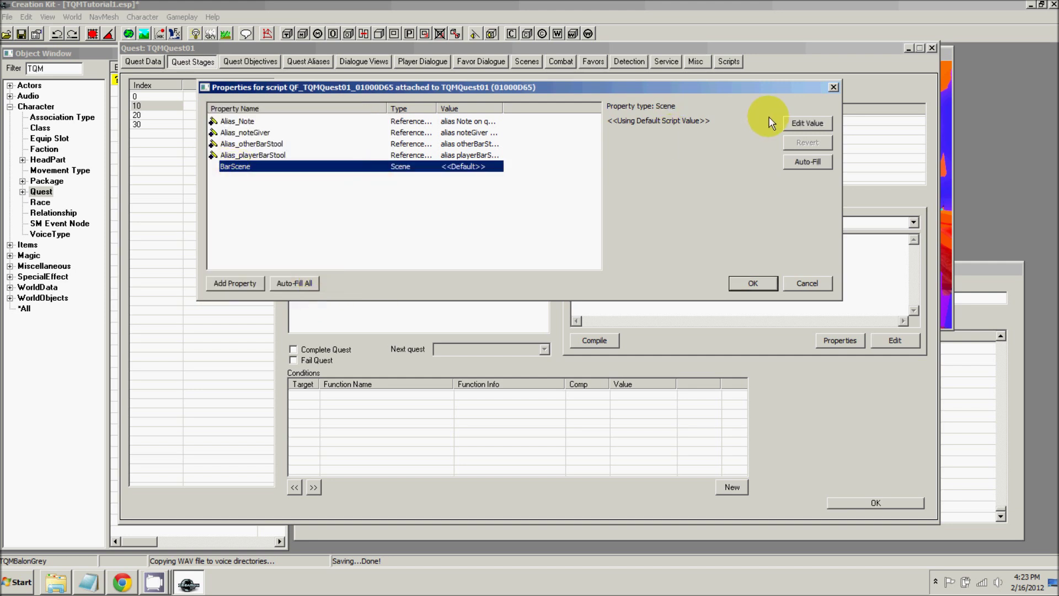
pyautogui.click(800, 123)
pyautogui.click(737, 123)
pyautogui.write('TQM')
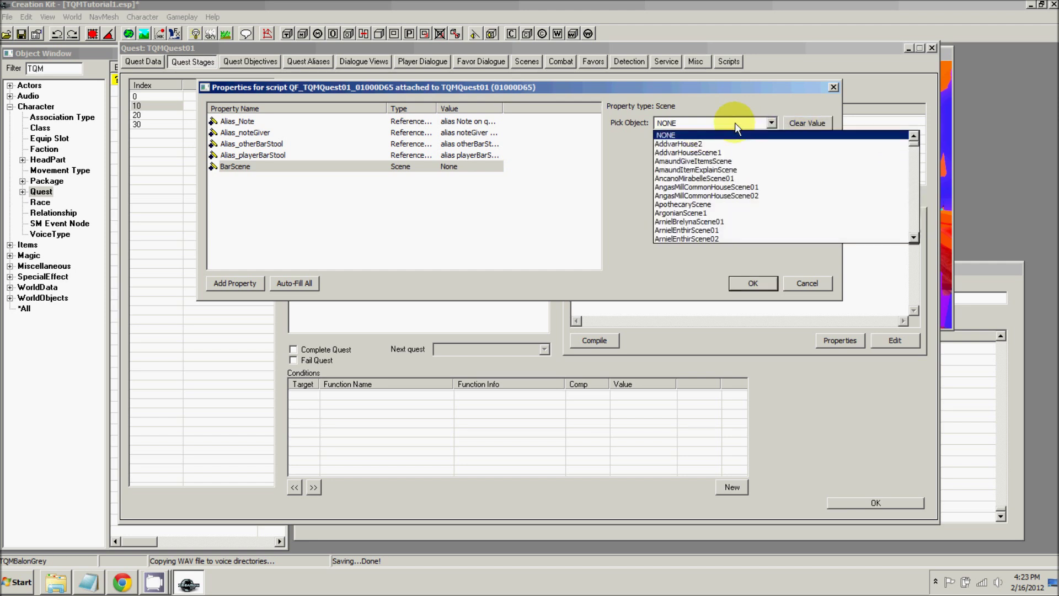
pyautogui.press('Return')
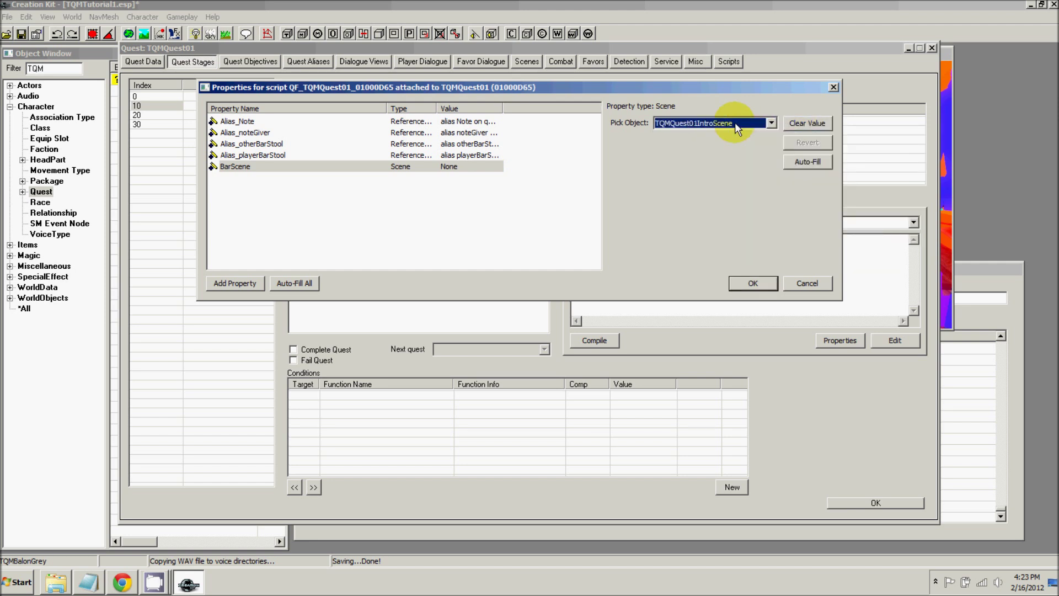
pyautogui.click(735, 123)
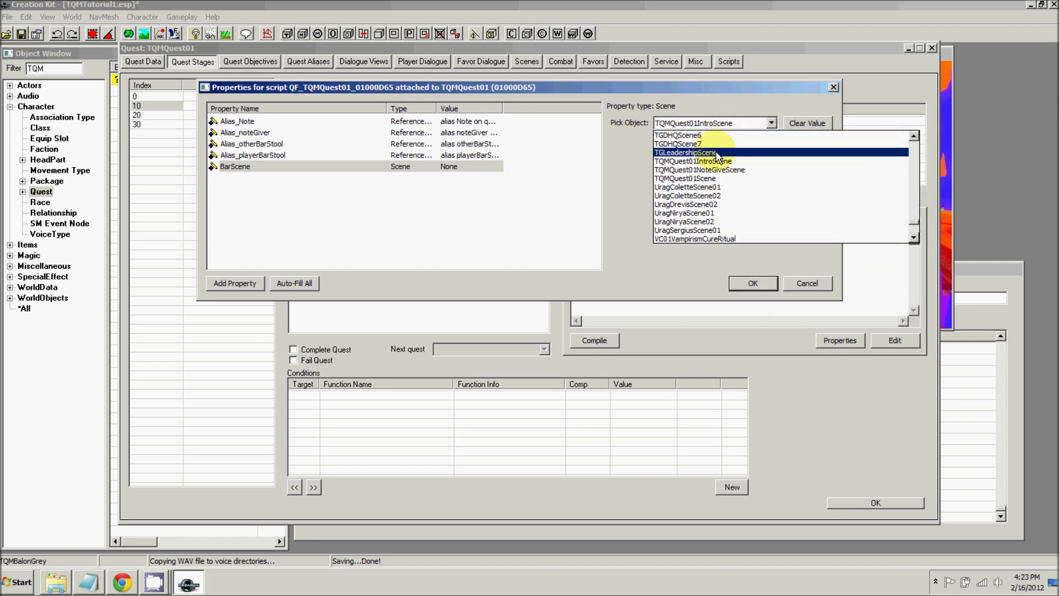
pyautogui.click(705, 177)
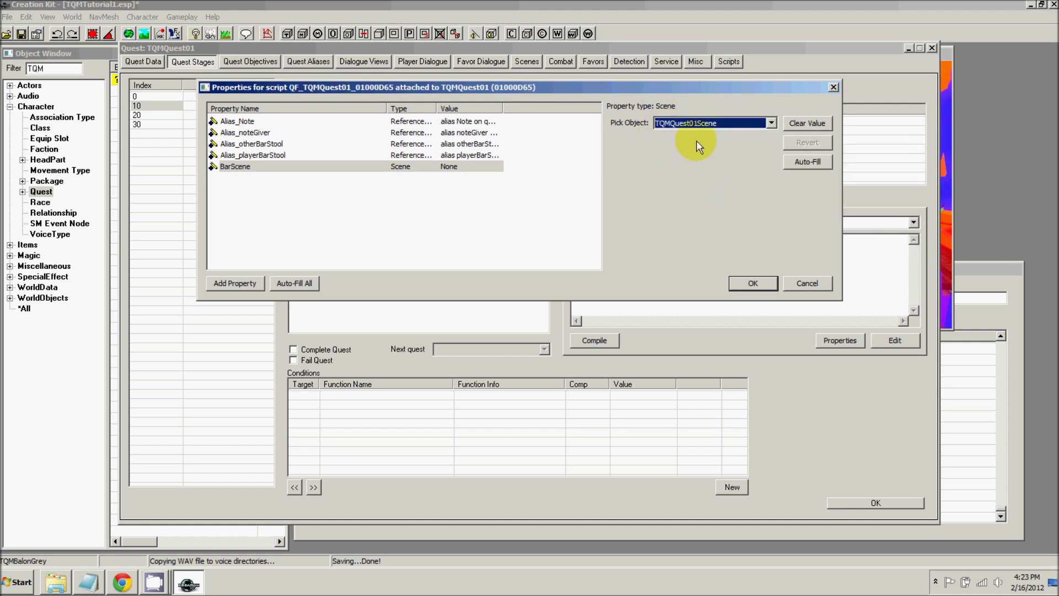
pyautogui.click(752, 283)
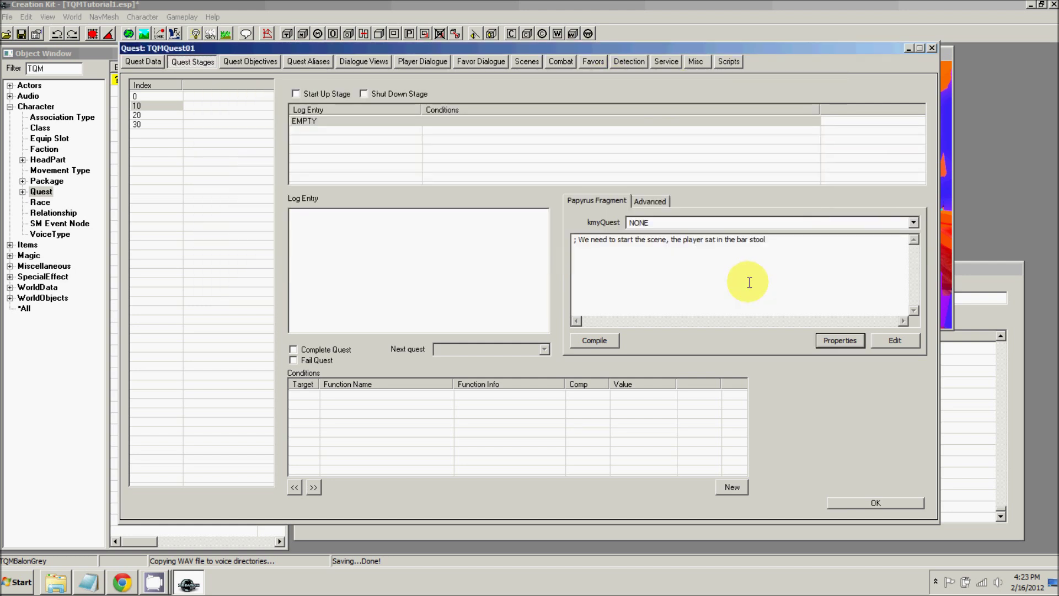
# - Add BarScene.Start() below the comment in stage 10's Papyrus fragment and compile it
pyautogui.click(774, 239)
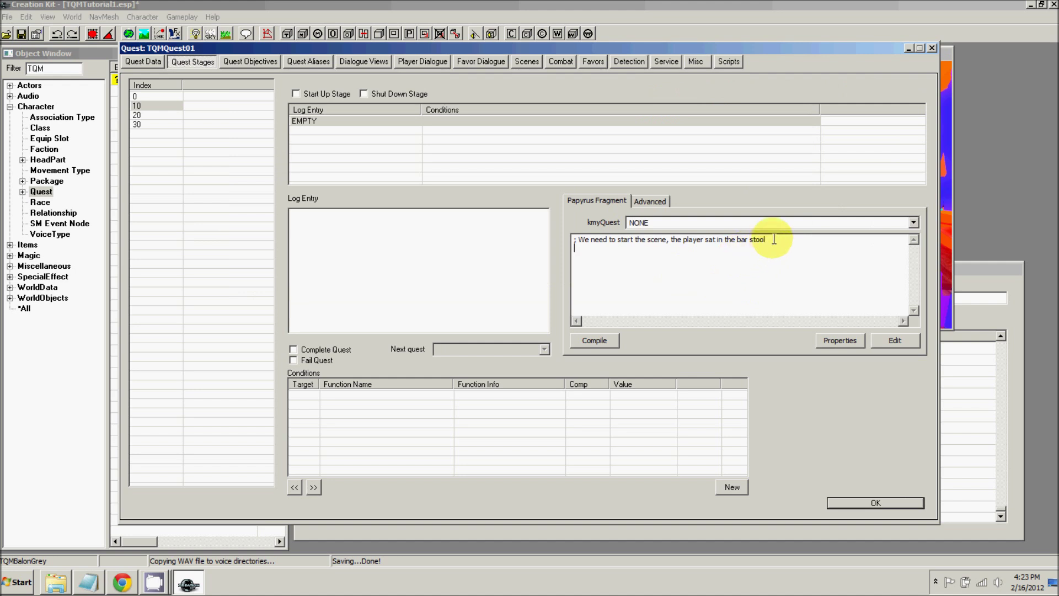
pyautogui.write('BarScene.Start()')
pyautogui.click(602, 339)
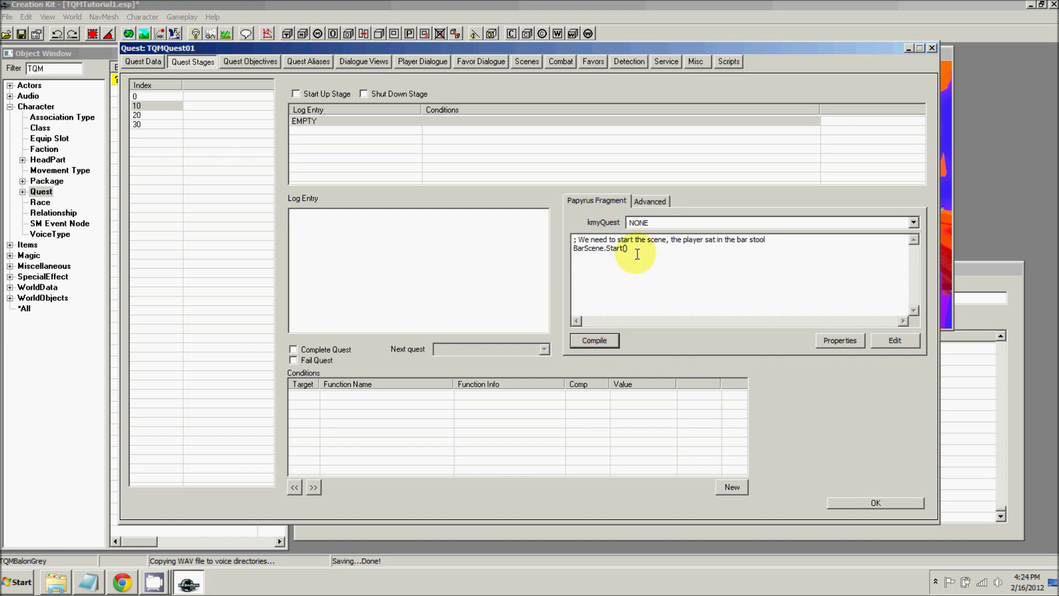
# - Add an empty log entry to quest stage 20 and enter game.GetPlayer().AddItem(alias_Note.getRef()) as its Papyrus fragment
pyautogui.click(145, 118)
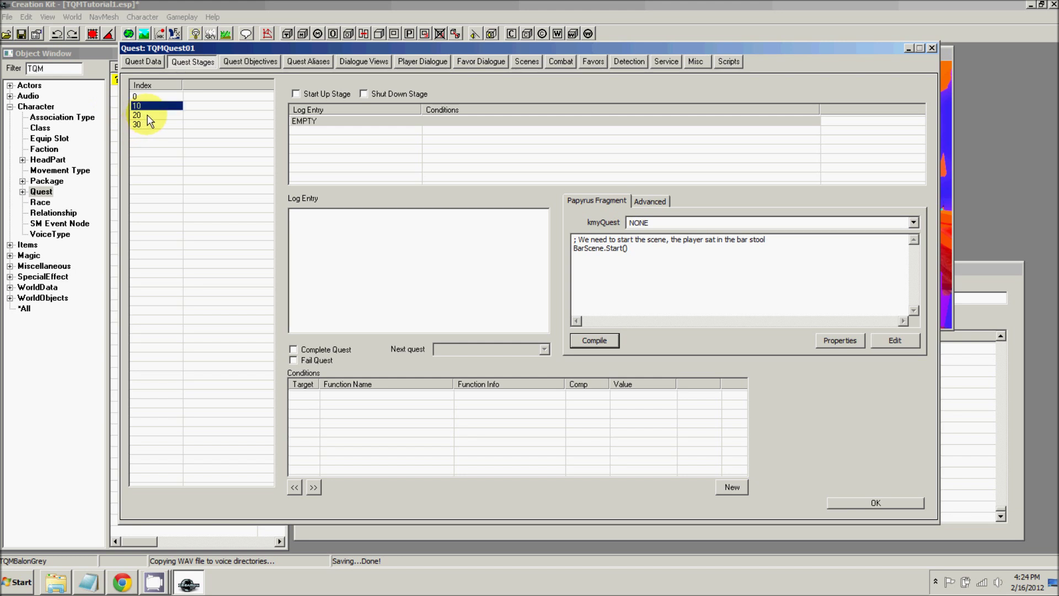
pyautogui.doubleClick(144, 115)
pyautogui.rightClick(366, 147)
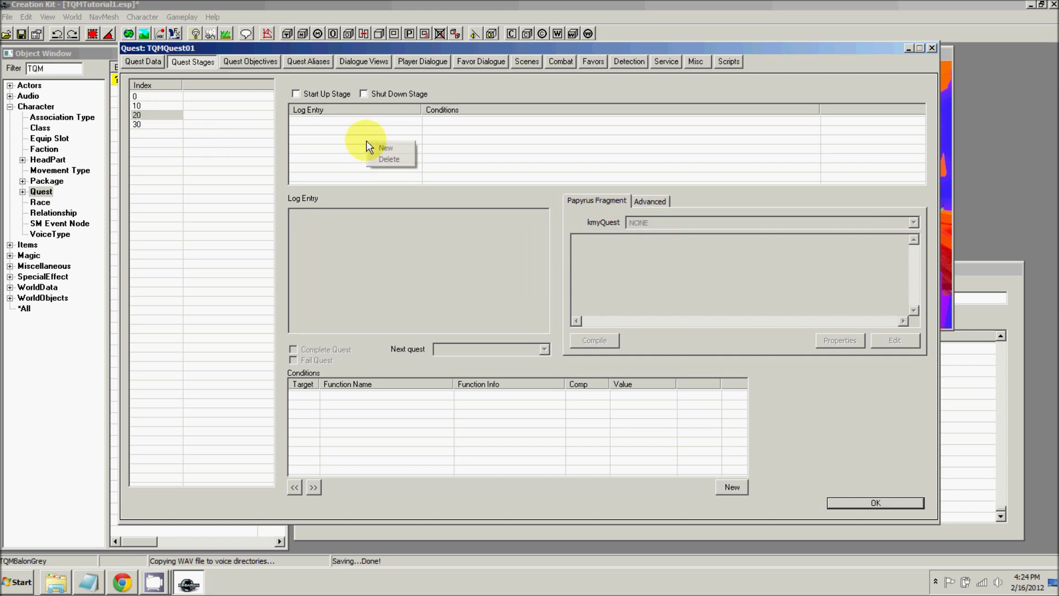
pyautogui.click(372, 145)
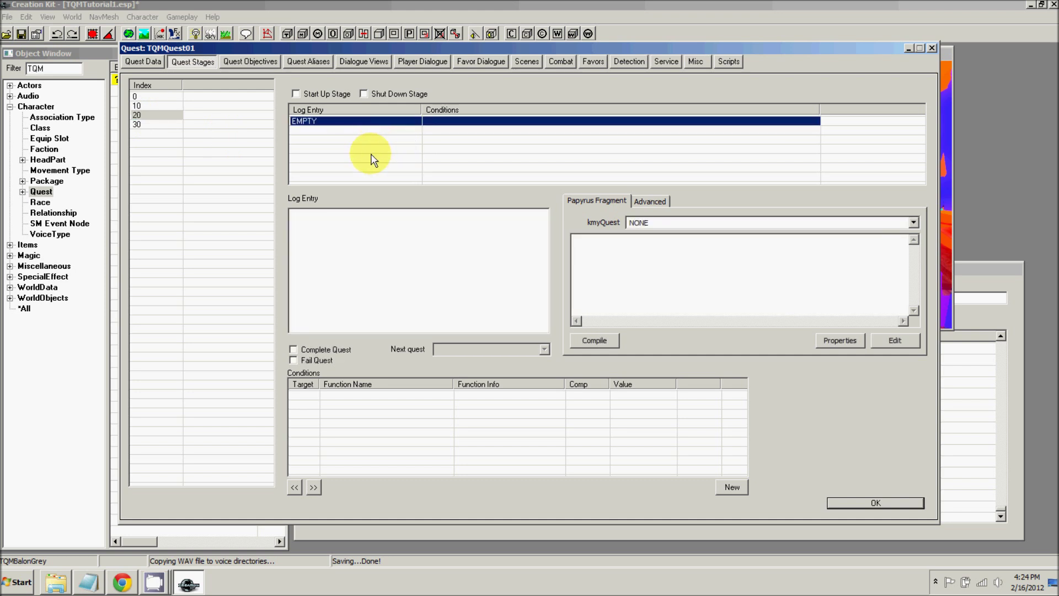
pyautogui.click(646, 252)
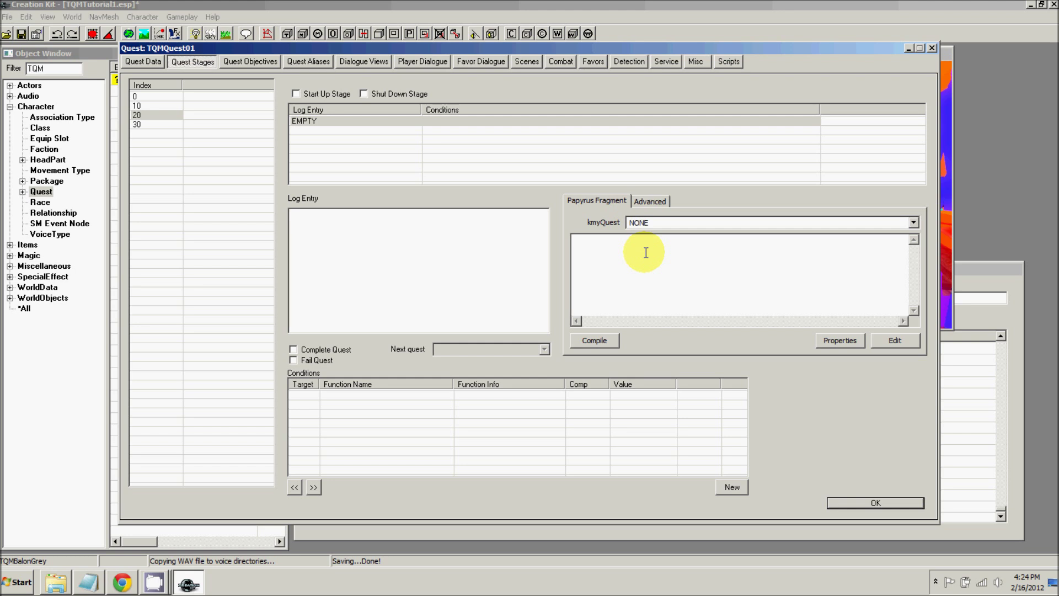
pyautogui.write('game.GetPlayer().AddItem(alias_Note.getRef())')
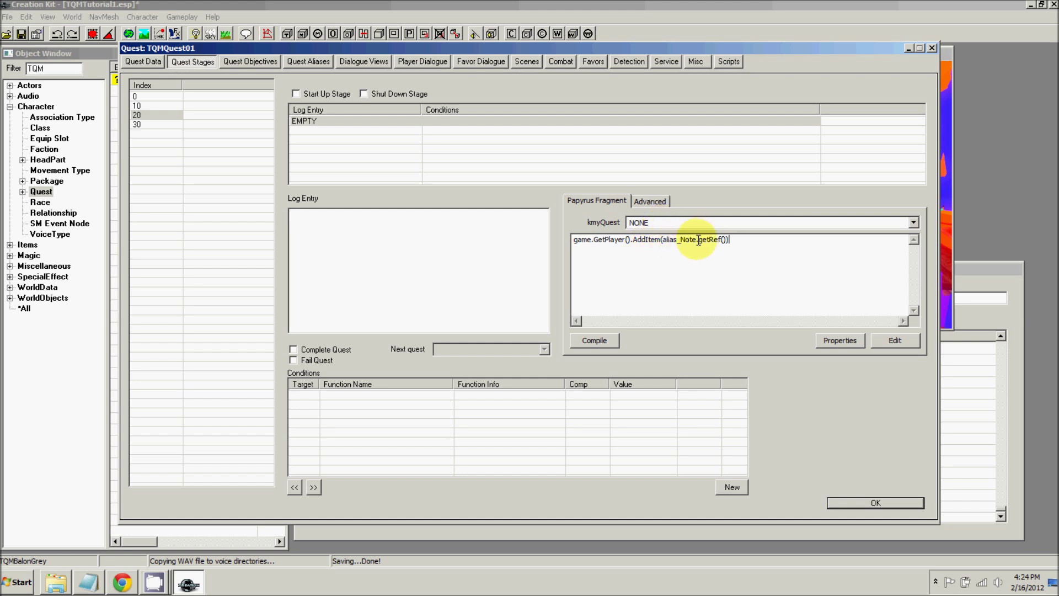
pyautogui.moveTo(697, 239); pyautogui.dragTo(656, 240)
pyautogui.doubleClick(670, 239)
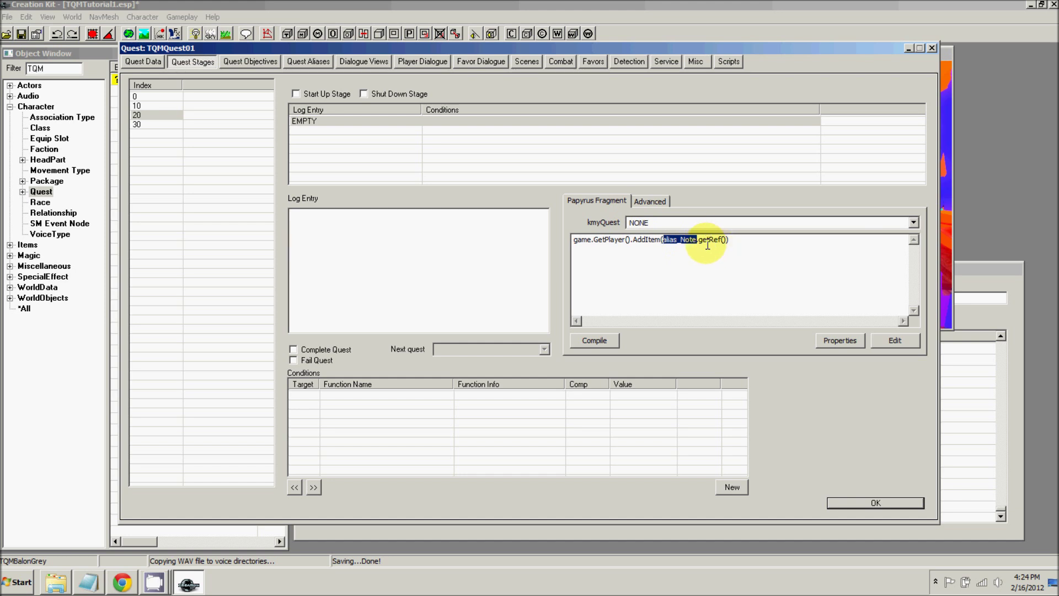
pyautogui.click(674, 242)
pyautogui.moveTo(682, 240); pyautogui.dragTo(662, 241)
pyautogui.click(709, 239)
pyautogui.moveTo(729, 241); pyautogui.dragTo(698, 243)
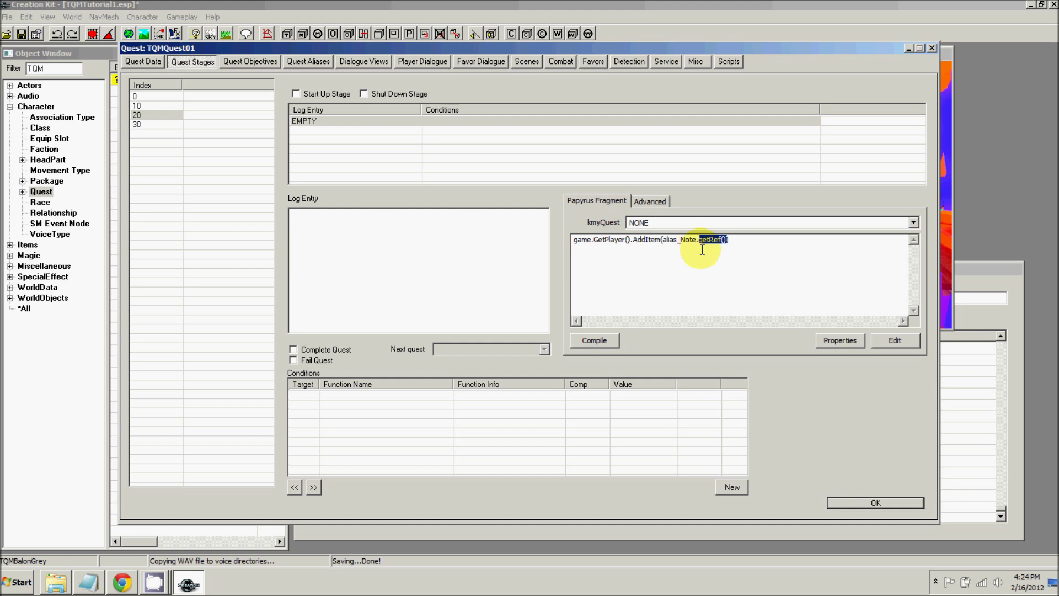
# - Add SetObjectiveDisplayed(20) below the AddItem line in stage 20's Papyrus fragment and compile it
pyautogui.click(737, 241)
pyautogui.write('S')
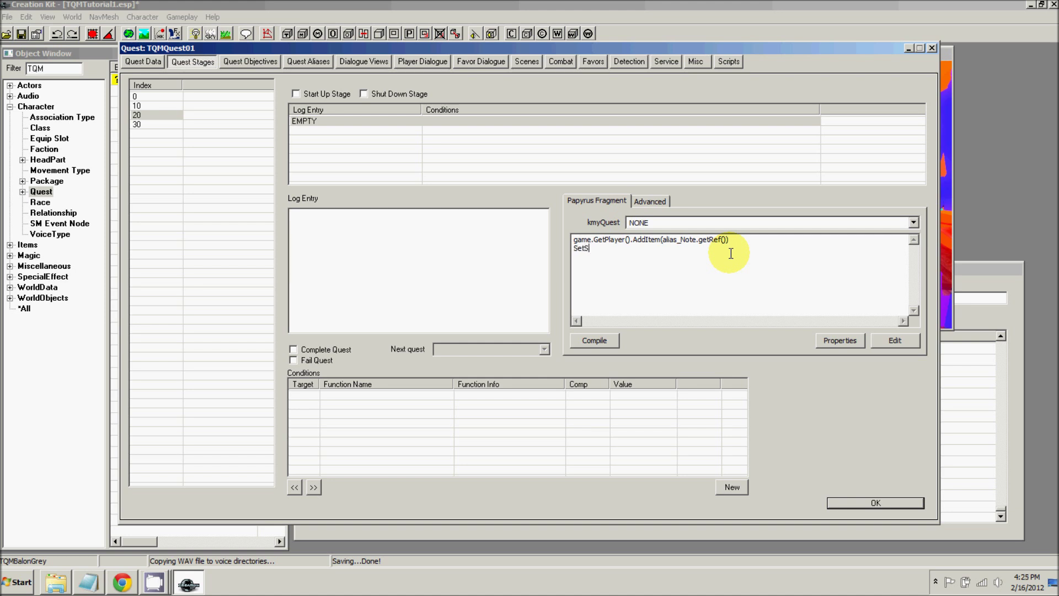
pyautogui.press('BackSpace')
pyautogui.write('ObjectiveDisplayed(20)')
pyautogui.click(604, 341)
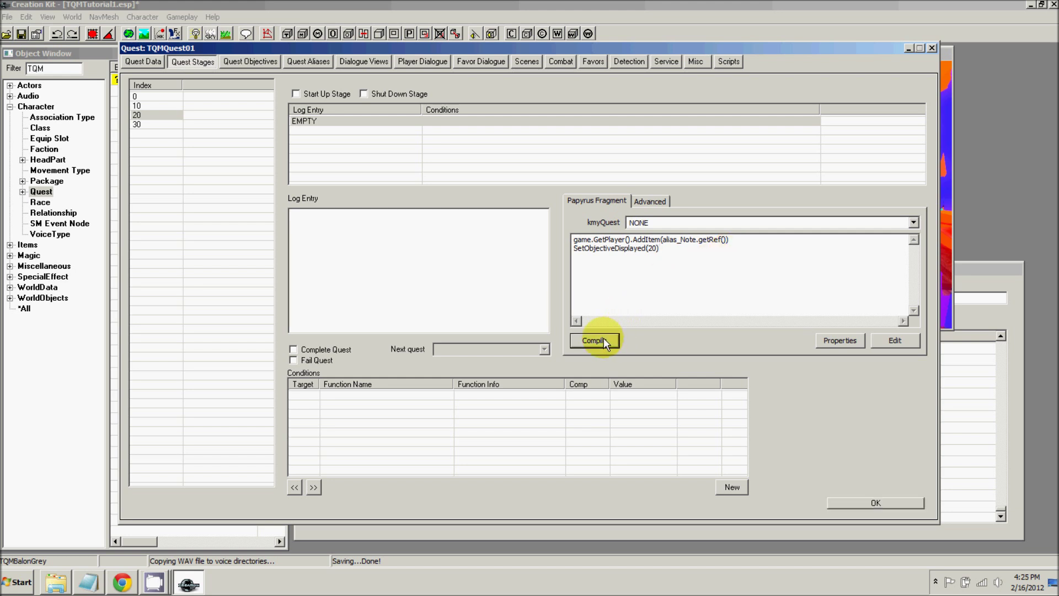
# - Add an empty log entry to stage 30 and compile its Papyrus fragment with SetObjectiveCompleted(20) and SetObjectiveDisplayed(30)
pyautogui.click(147, 124)
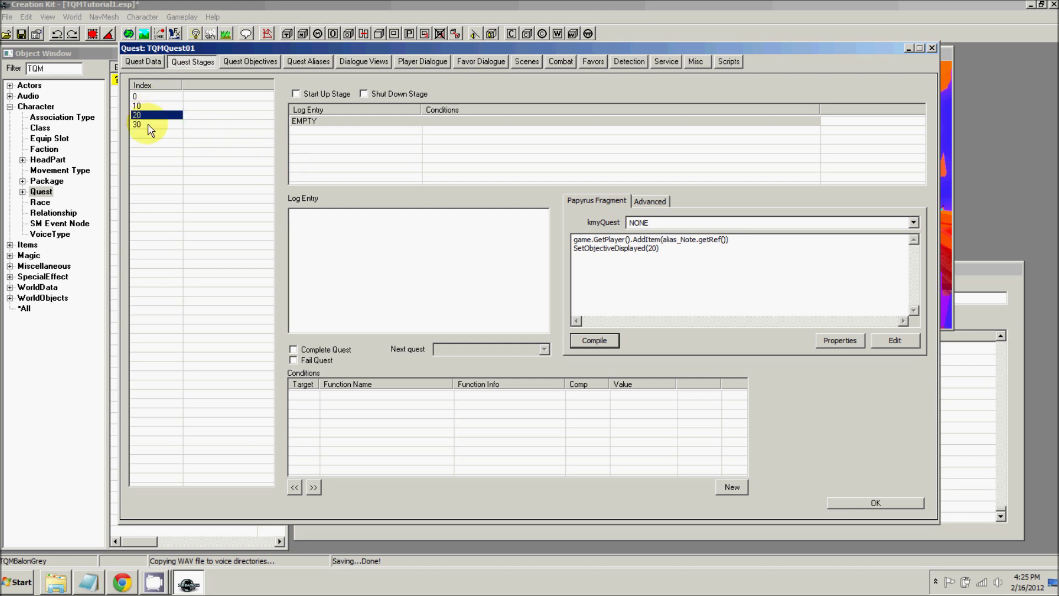
pyautogui.click(158, 127)
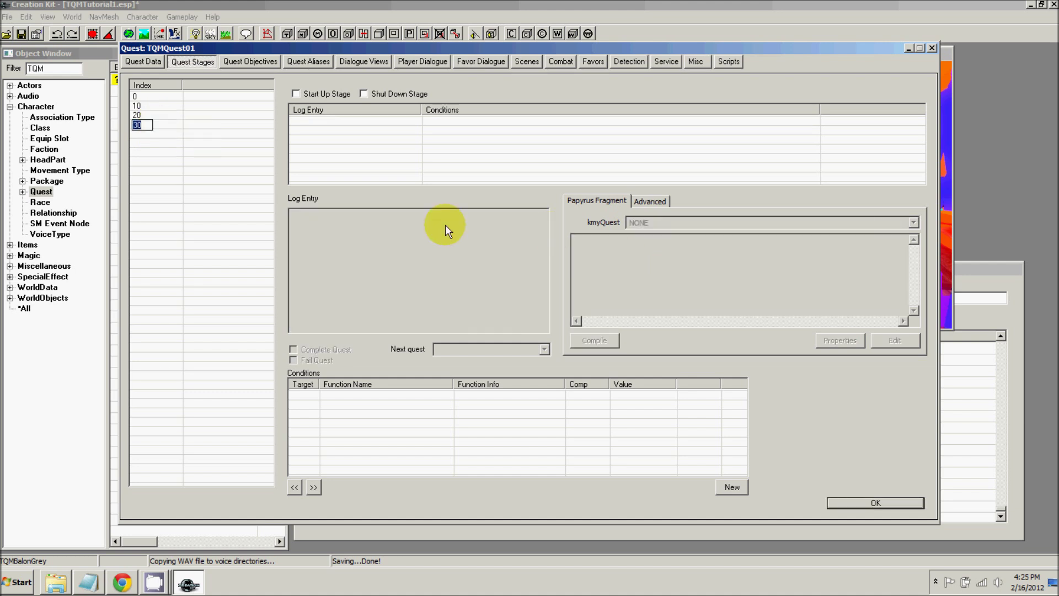
pyautogui.rightClick(364, 138)
pyautogui.click(385, 147)
pyautogui.click(662, 255)
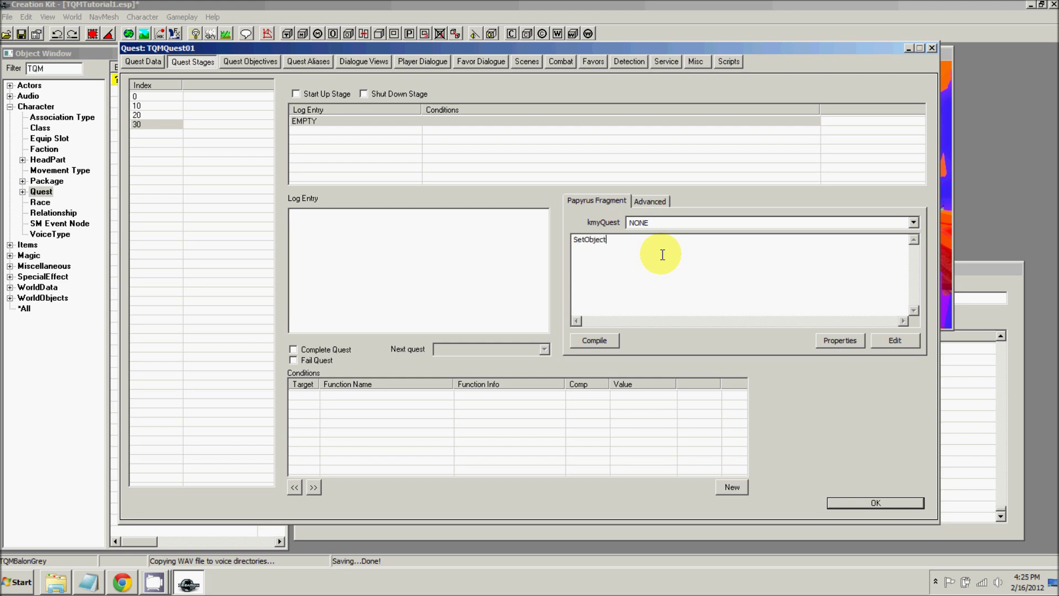
pyautogui.write('ompleted(20')
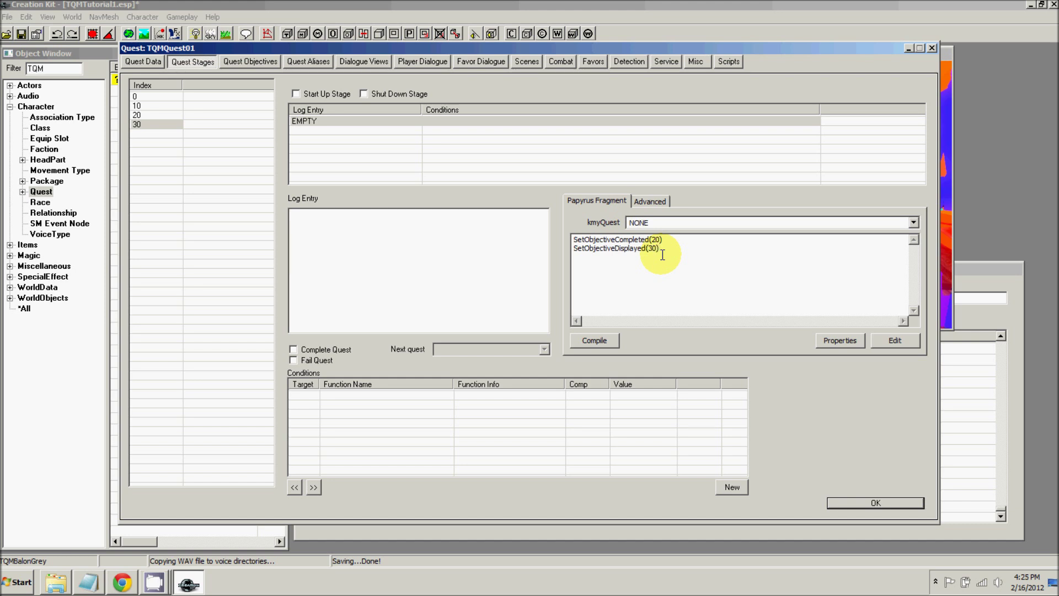
pyautogui.click(596, 339)
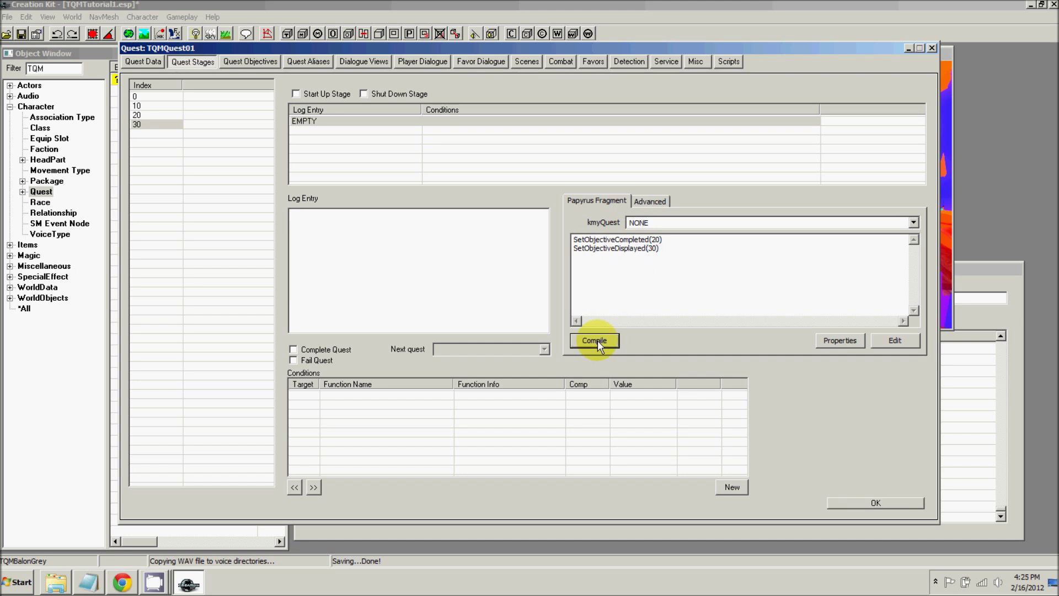
# - Accept the TQMQuest01 quest changes and save the plugin
pyautogui.click(871, 512)
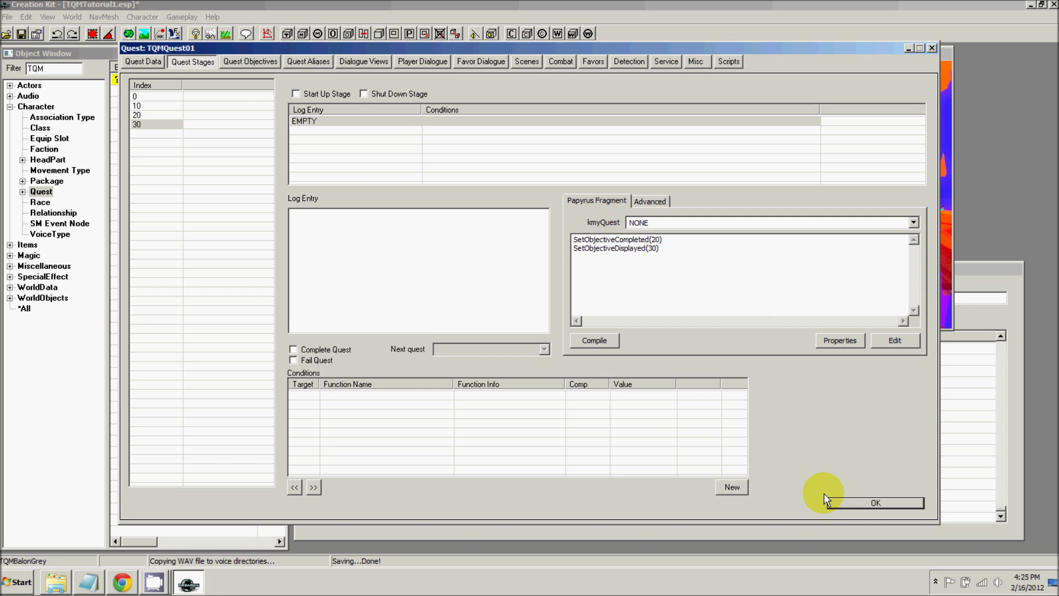
pyautogui.click(852, 502)
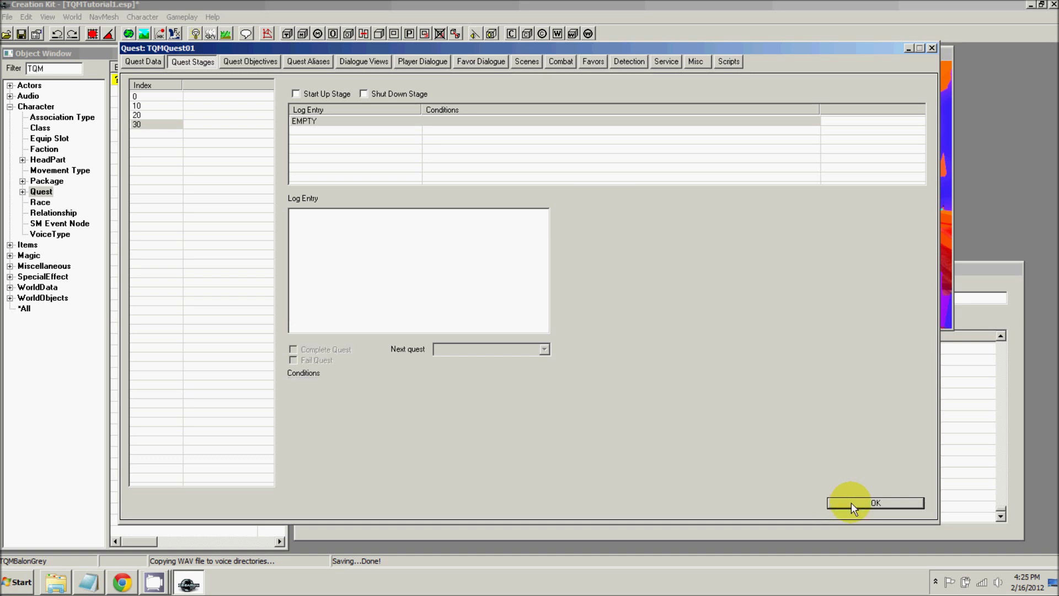
pyautogui.click(852, 502)
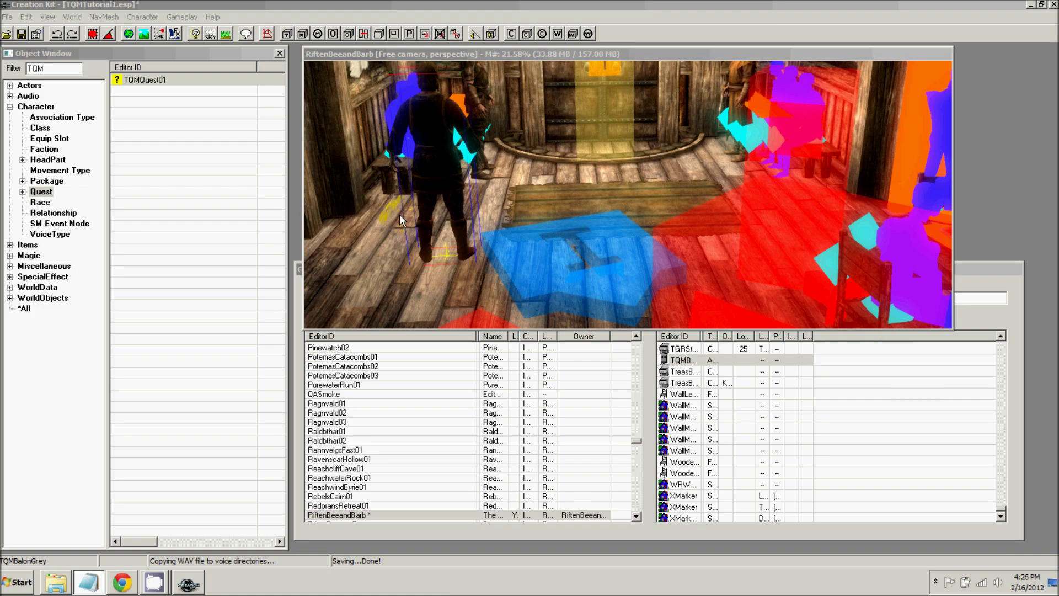
pyautogui.click(555, 268)
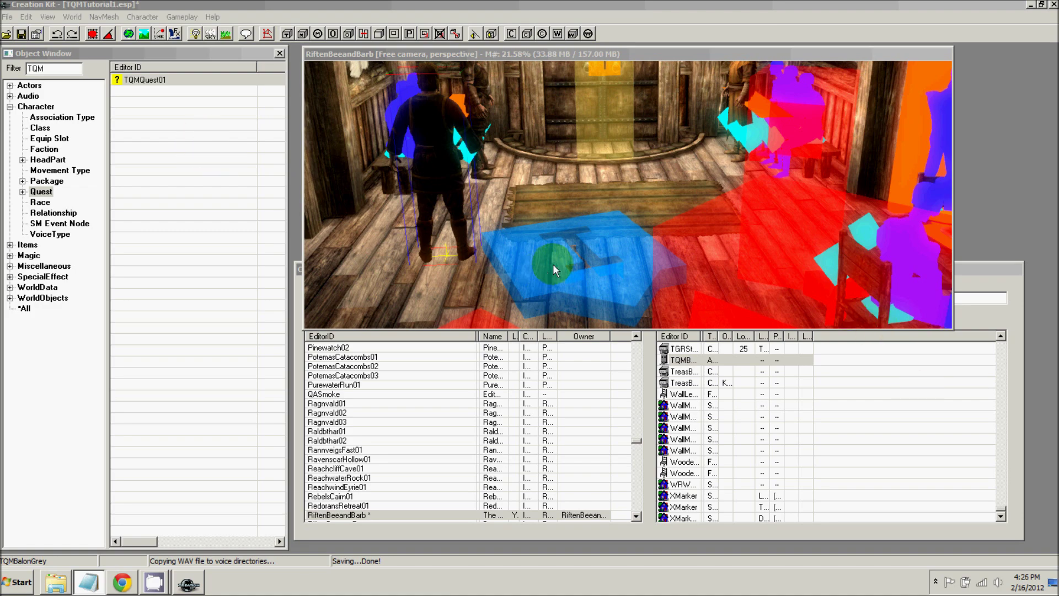
pyautogui.click(22, 34)
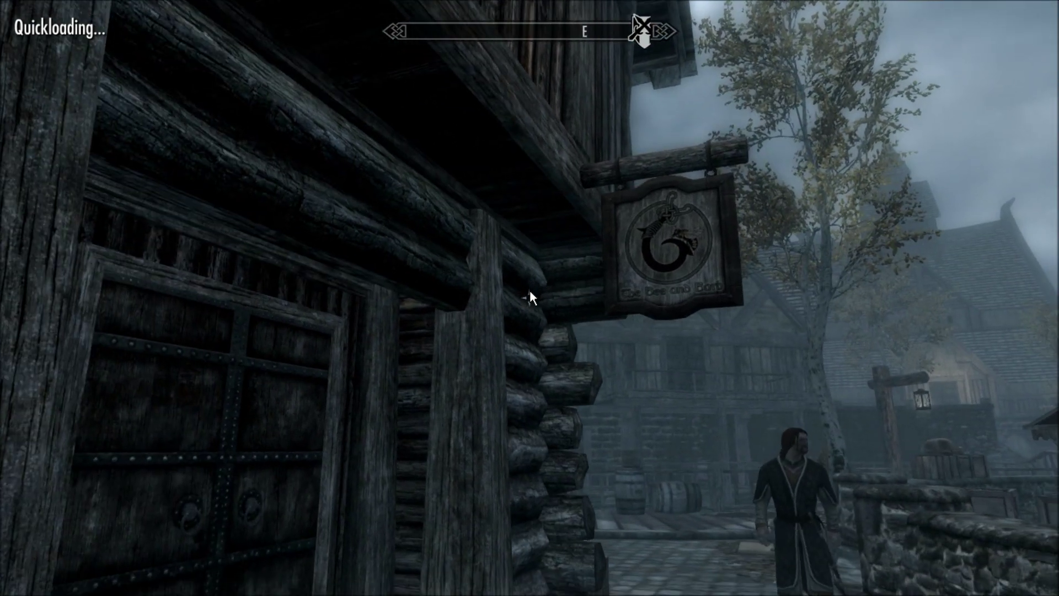
pyautogui.press('s')
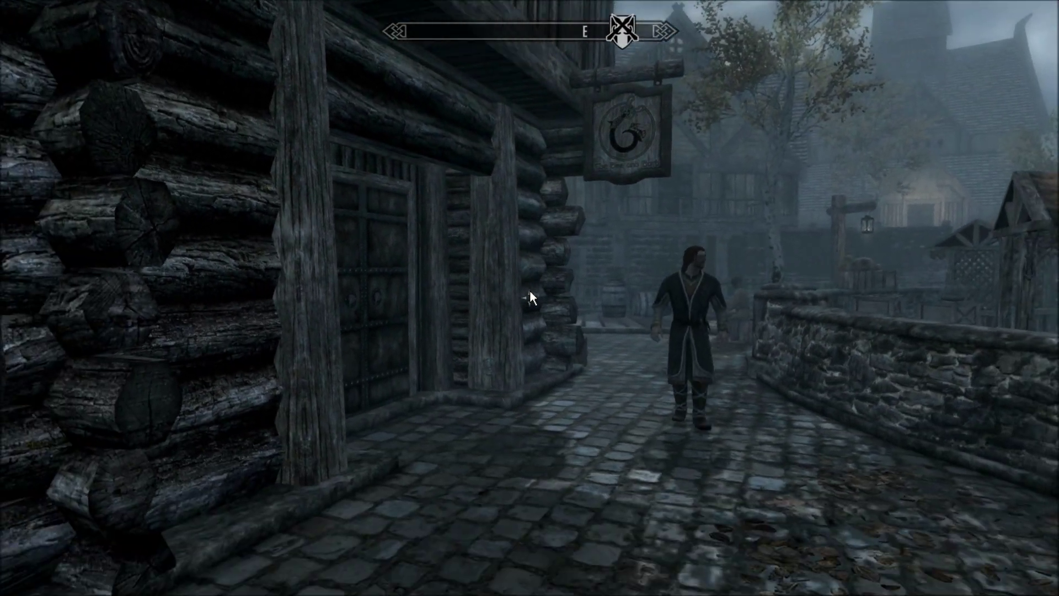
pyautogui.press('w')
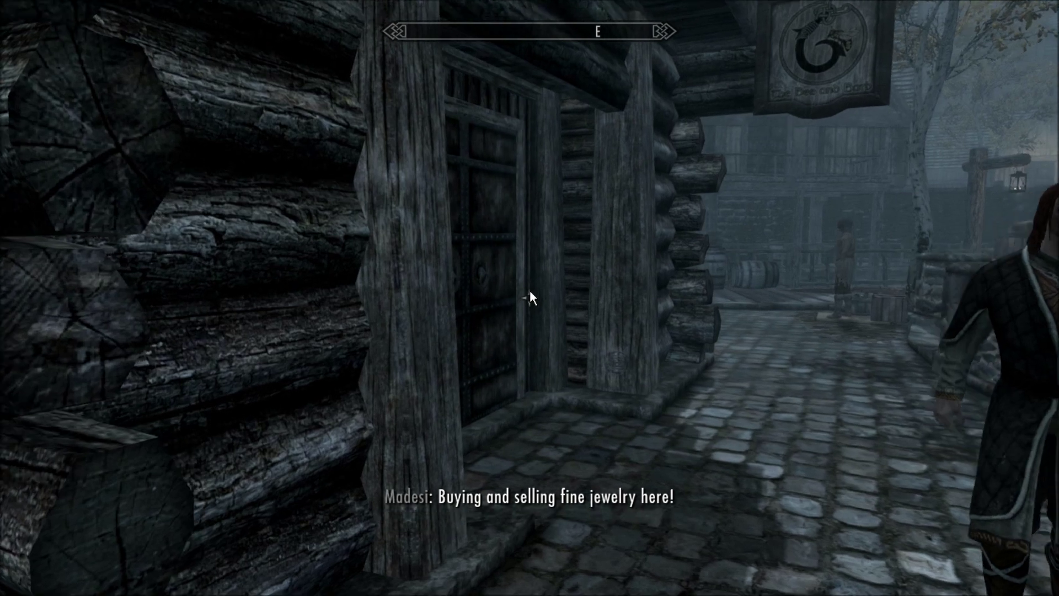
pyautogui.press('e')
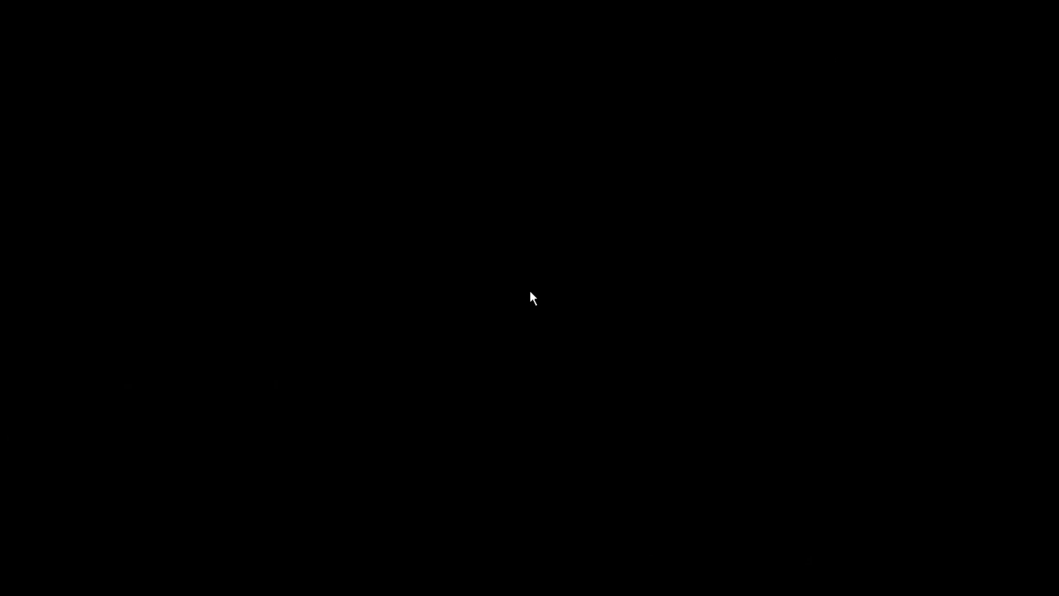
pyautogui.press('w')
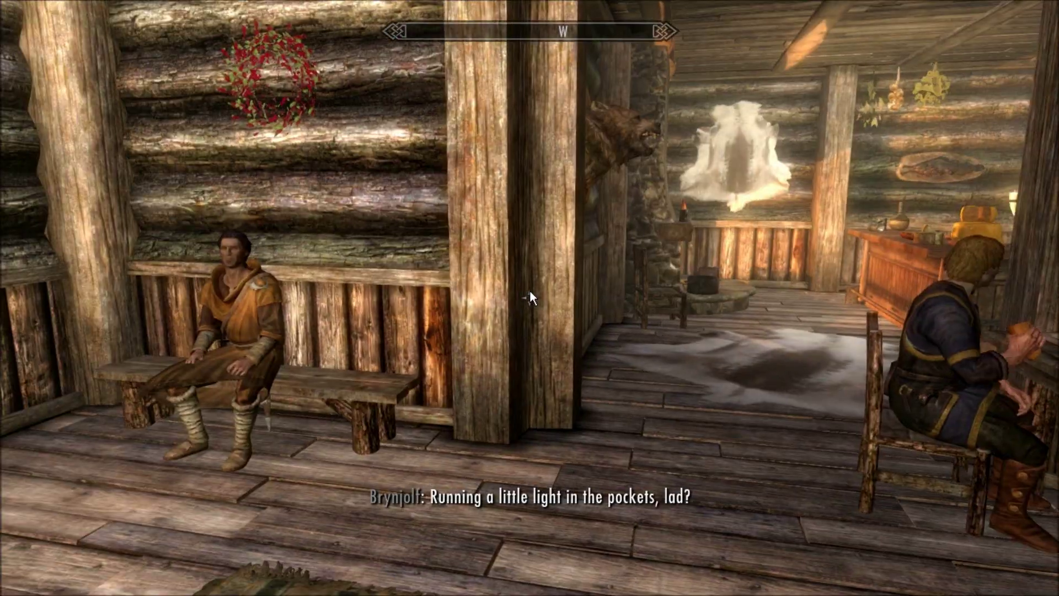
pyautogui.press('w')
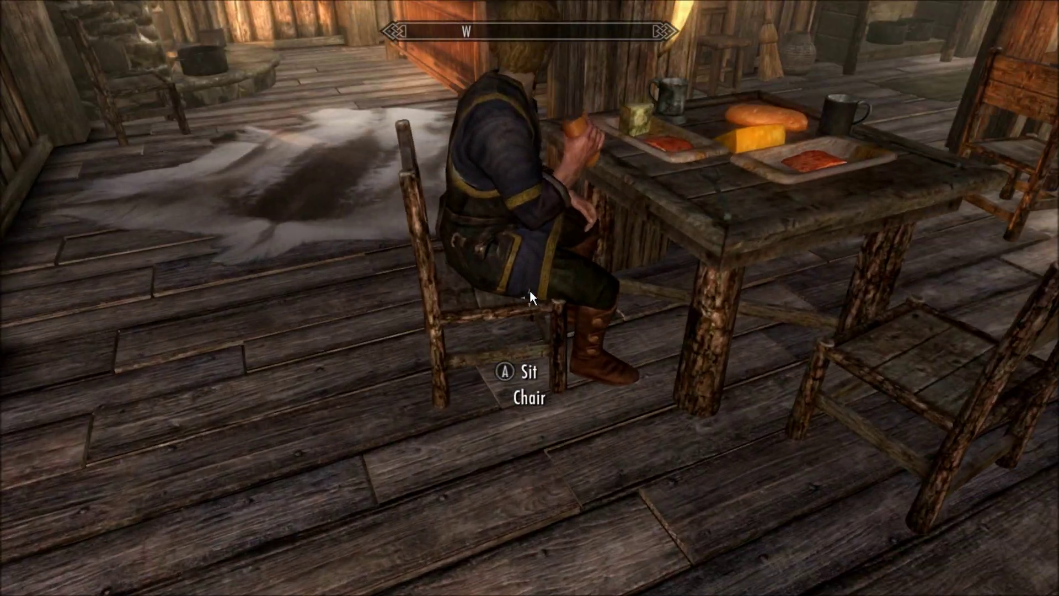
pyautogui.press('a')
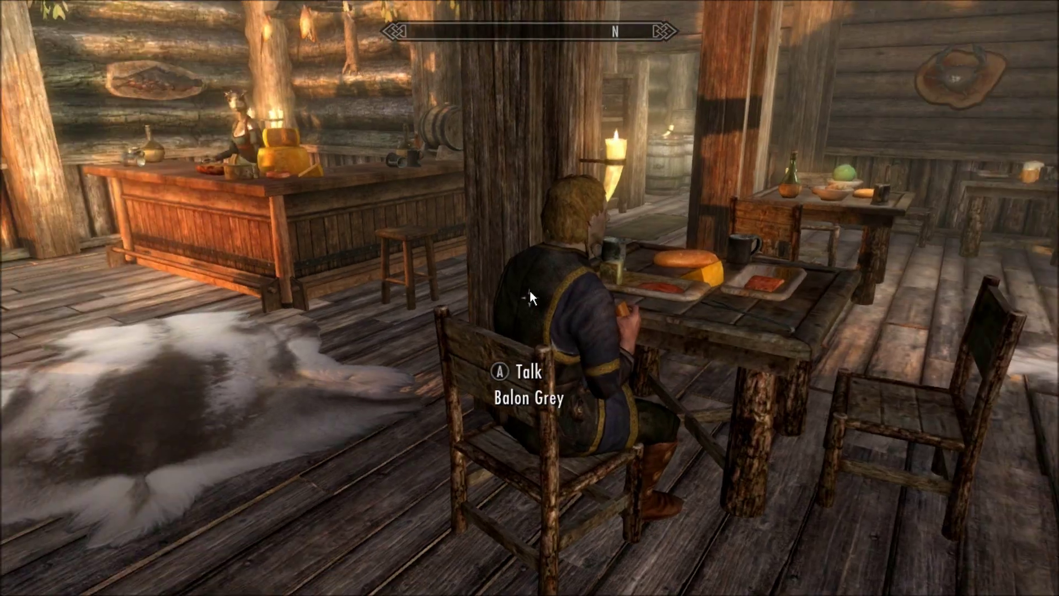
pyautogui.press('f')
pyautogui.press('w')
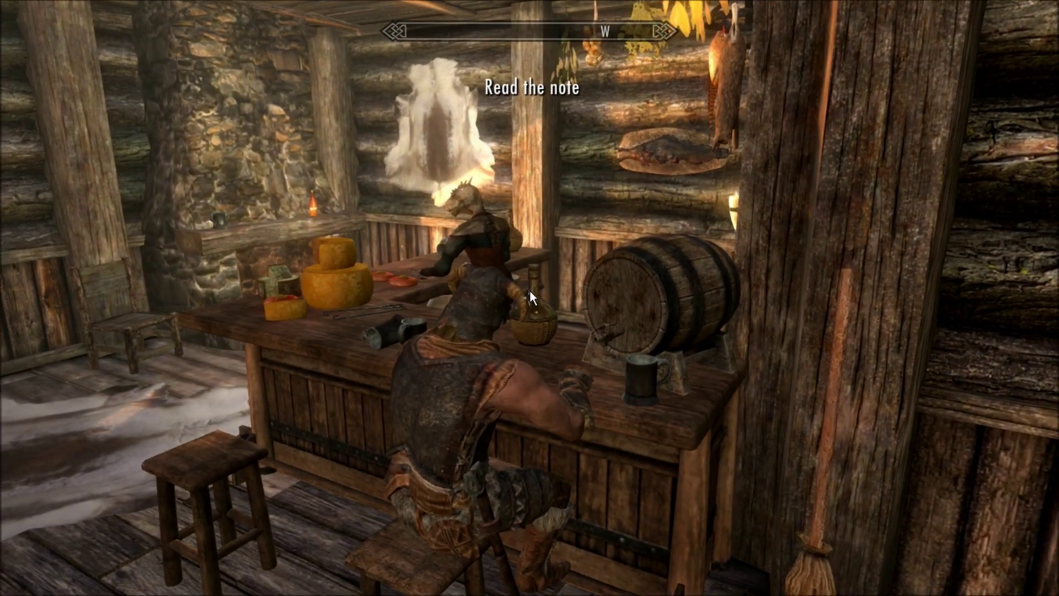
pyautogui.press('Tab')
pyautogui.press('d')
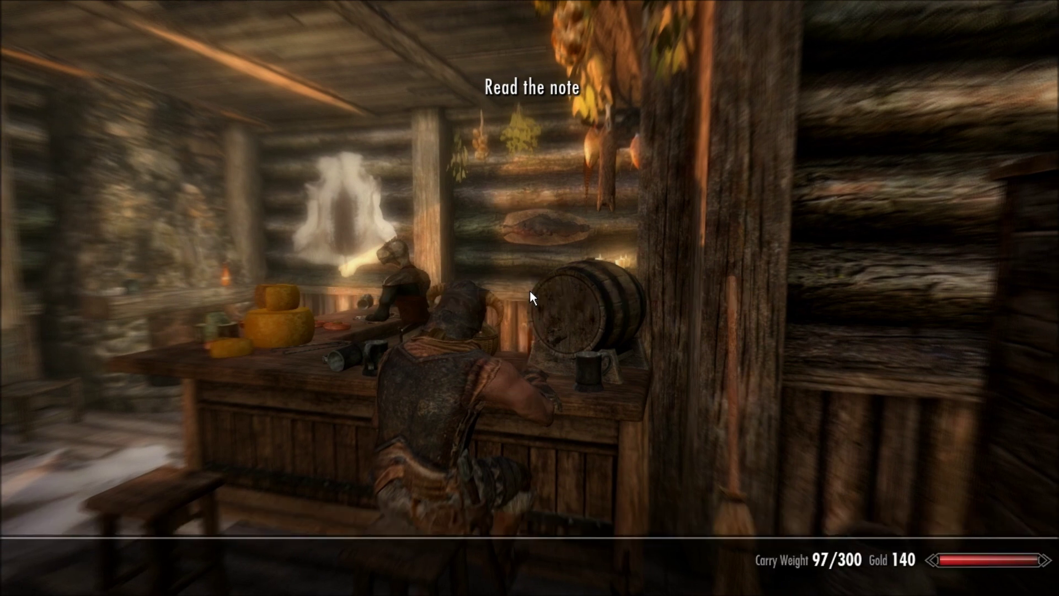
pyautogui.press('d')
pyautogui.press('s')
pyautogui.press('w')
pyautogui.press('e')
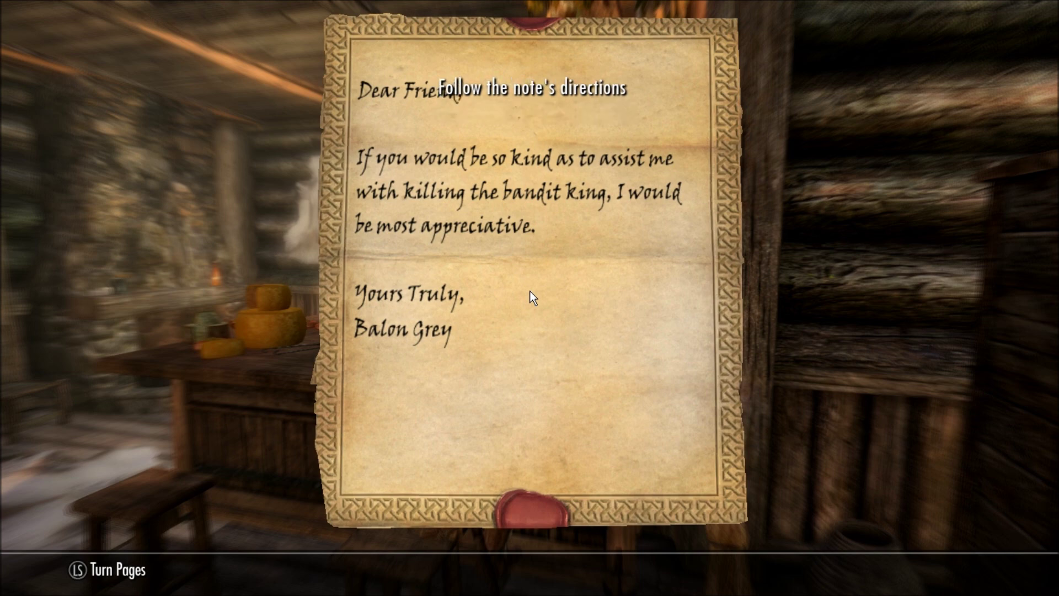
pyautogui.press('Tab')
pyautogui.press('Tab')
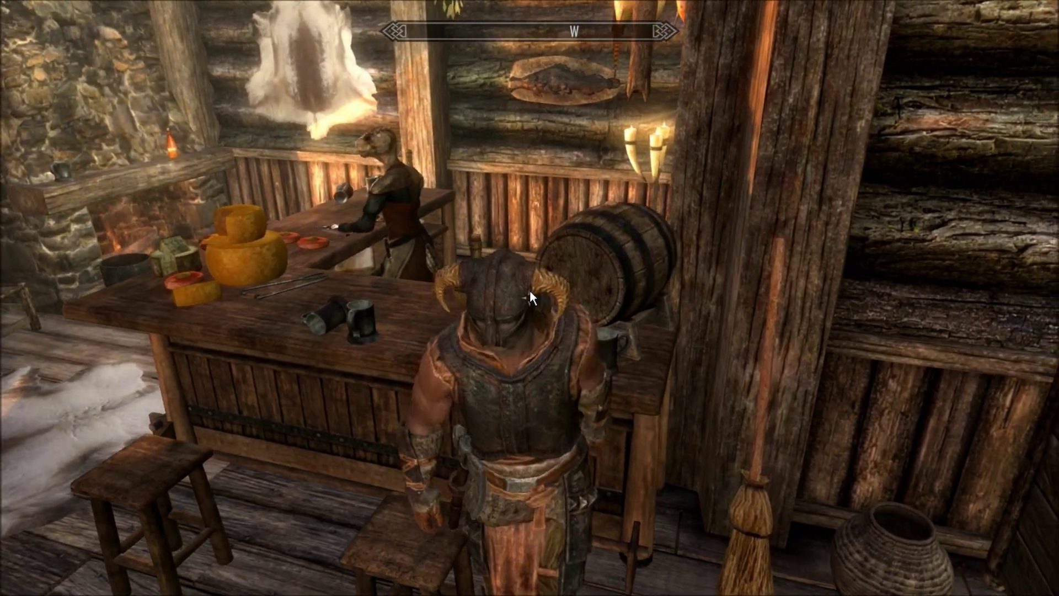
pyautogui.press('w')
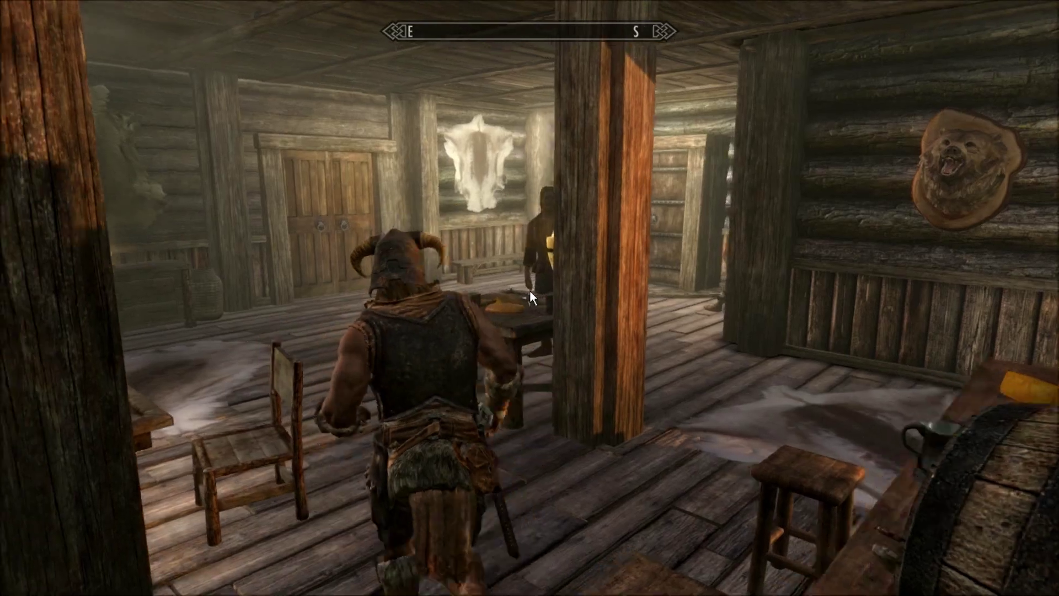
pyautogui.press('a')
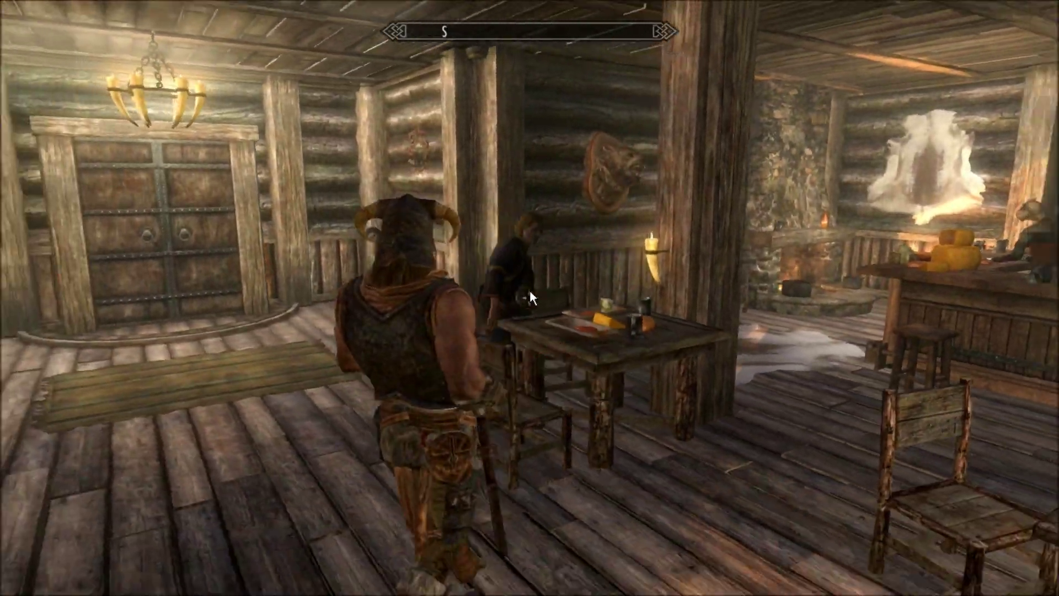
pyautogui.press('w')
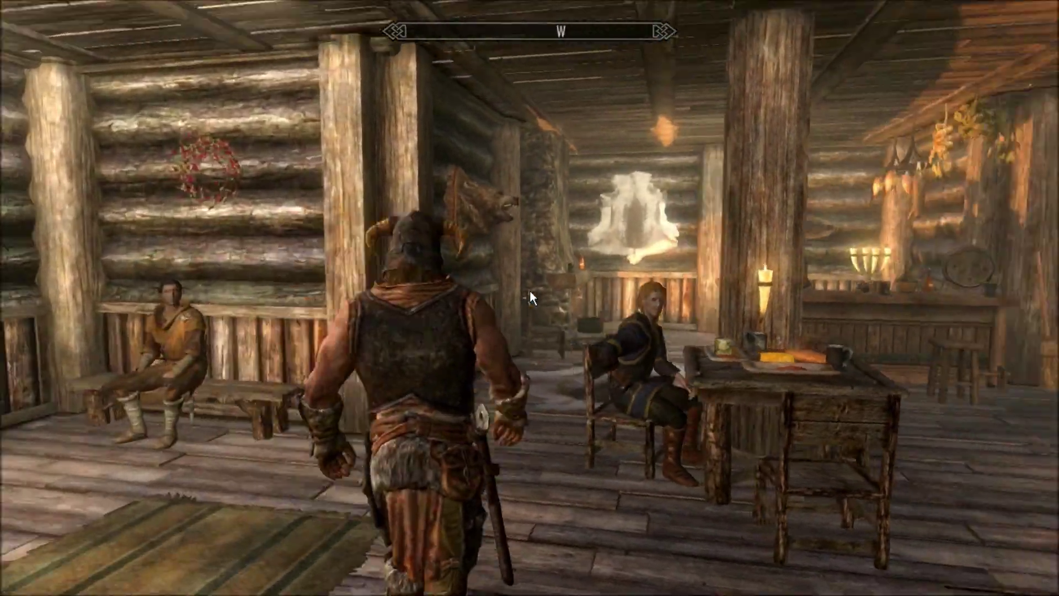
pyautogui.press('w')
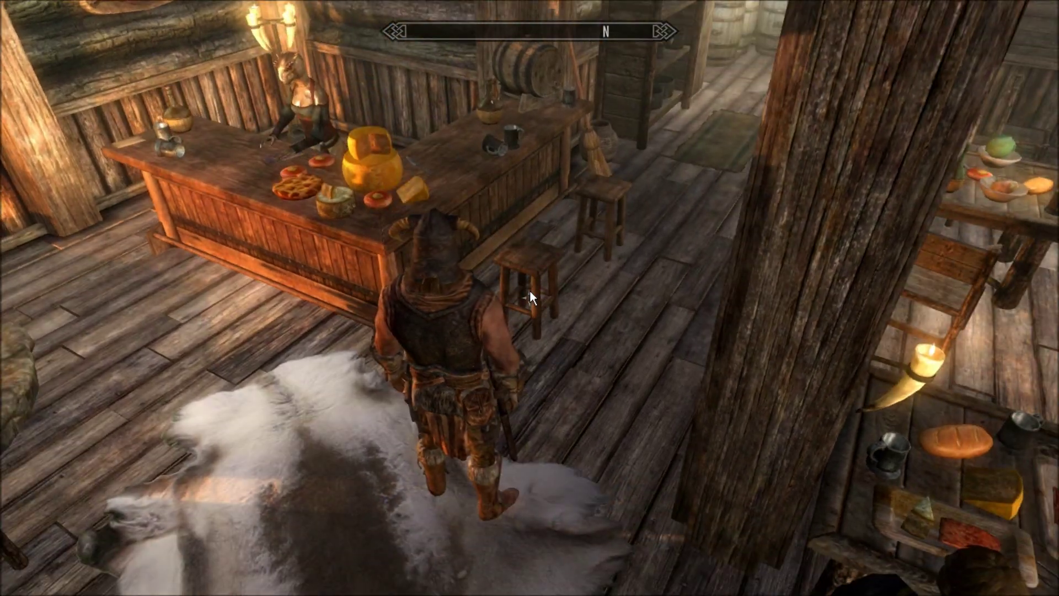